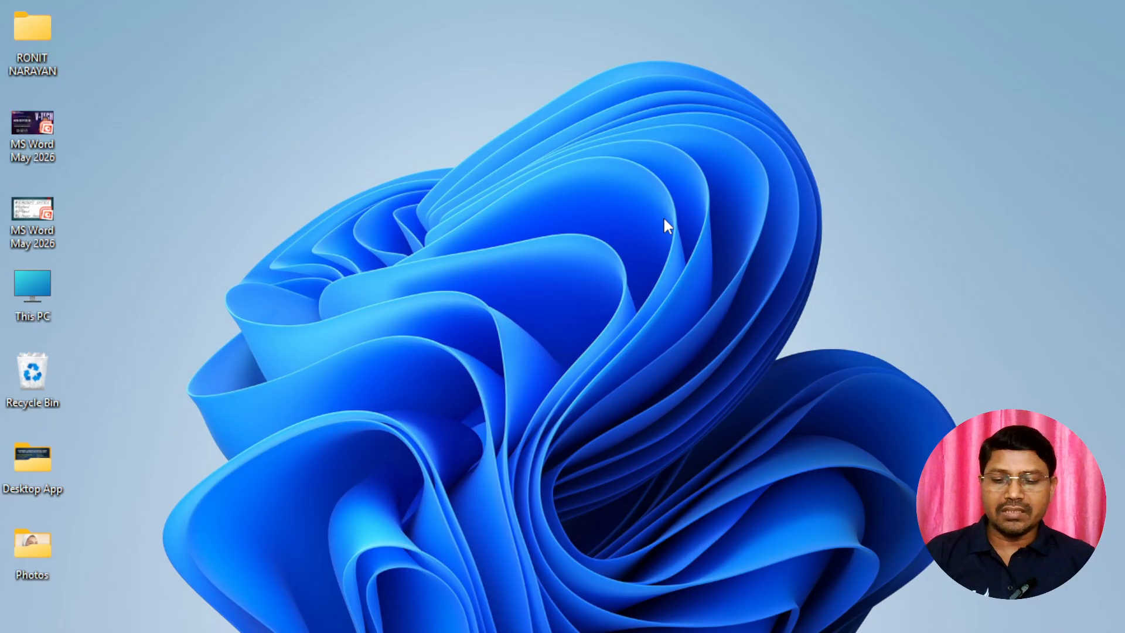
# Launch Adobe PageMaker 7.0 by running the PM70 command
pyautogui.press('super')
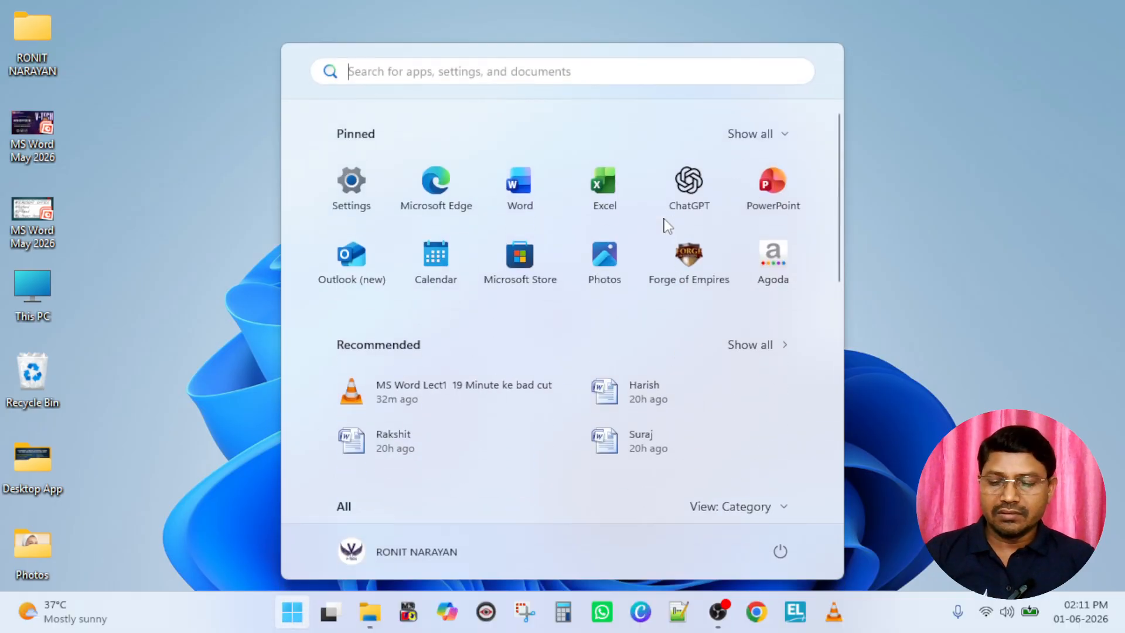
pyautogui.press('super')
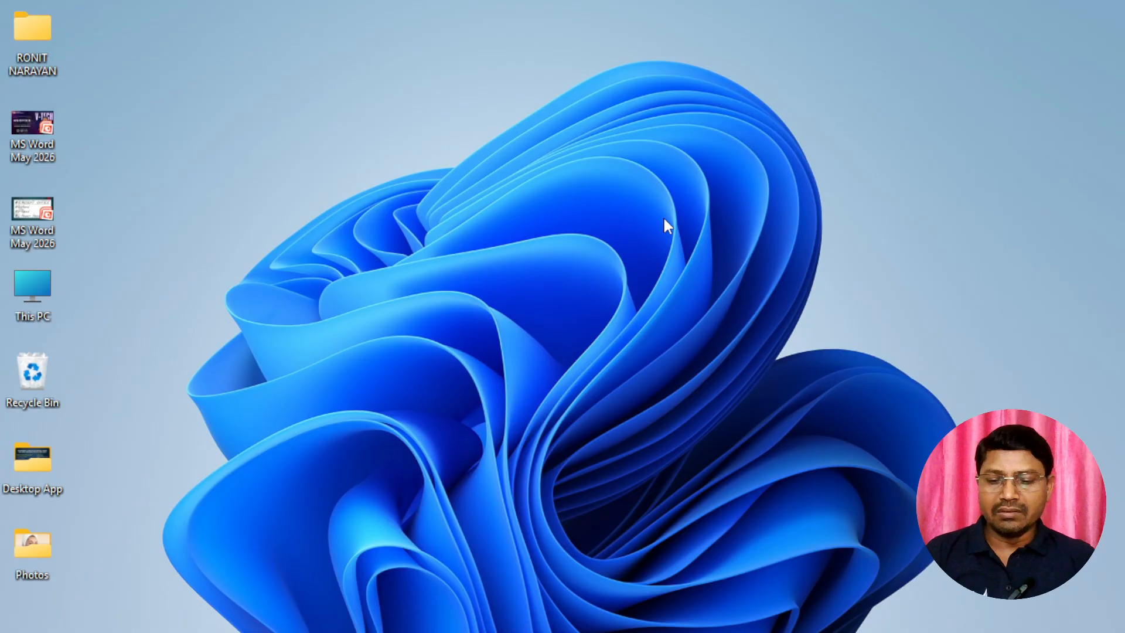
pyautogui.press('super+r')
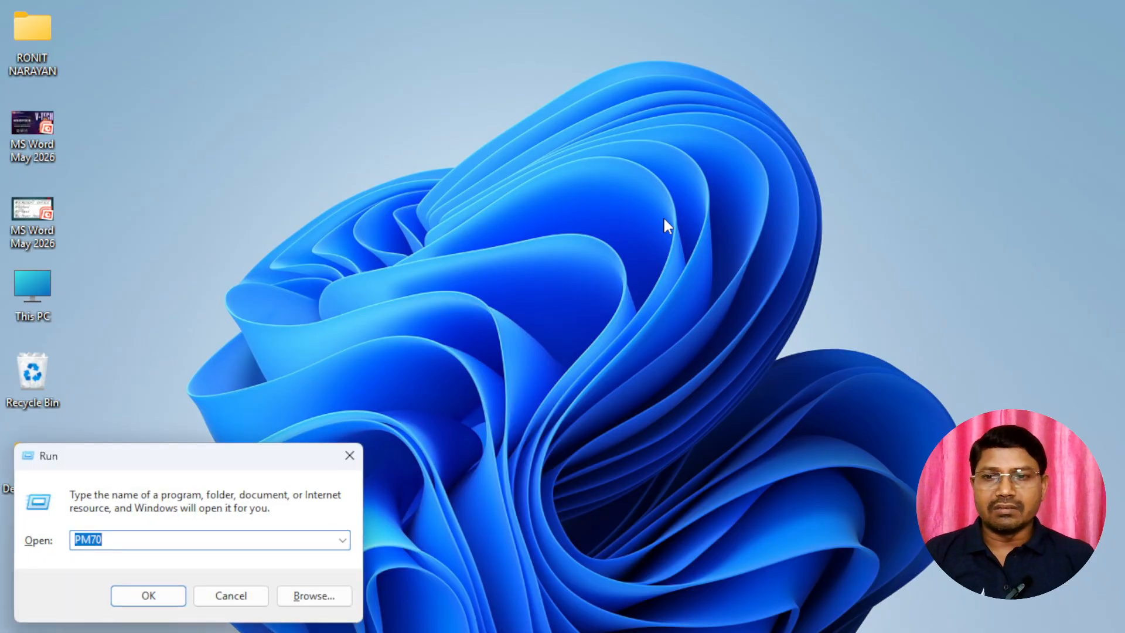
pyautogui.write('pm')
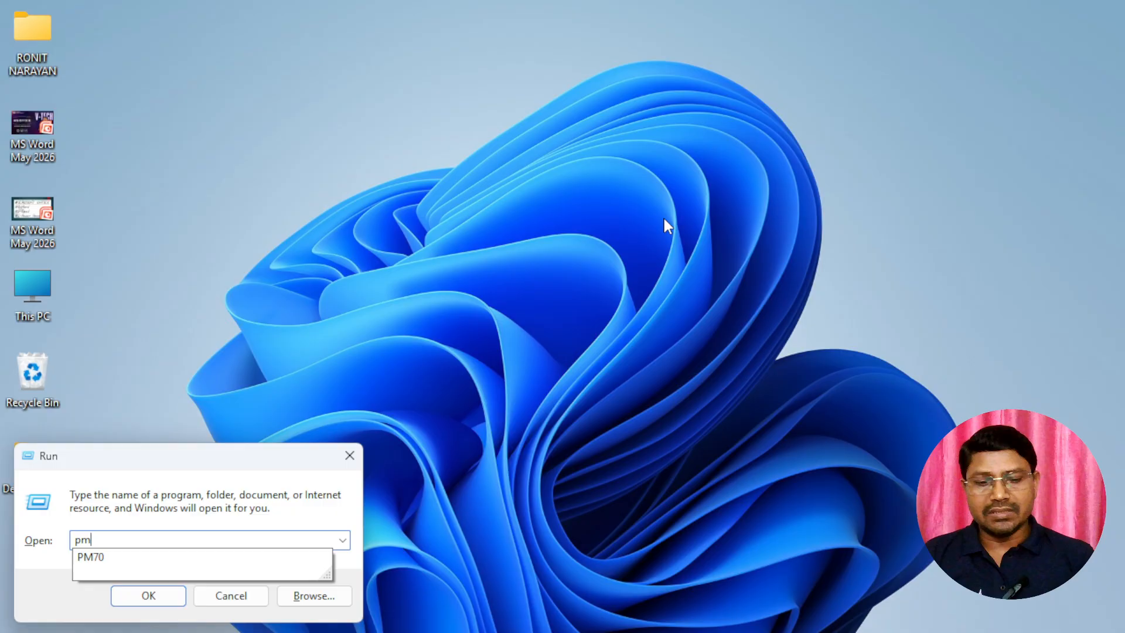
pyautogui.press('Down')
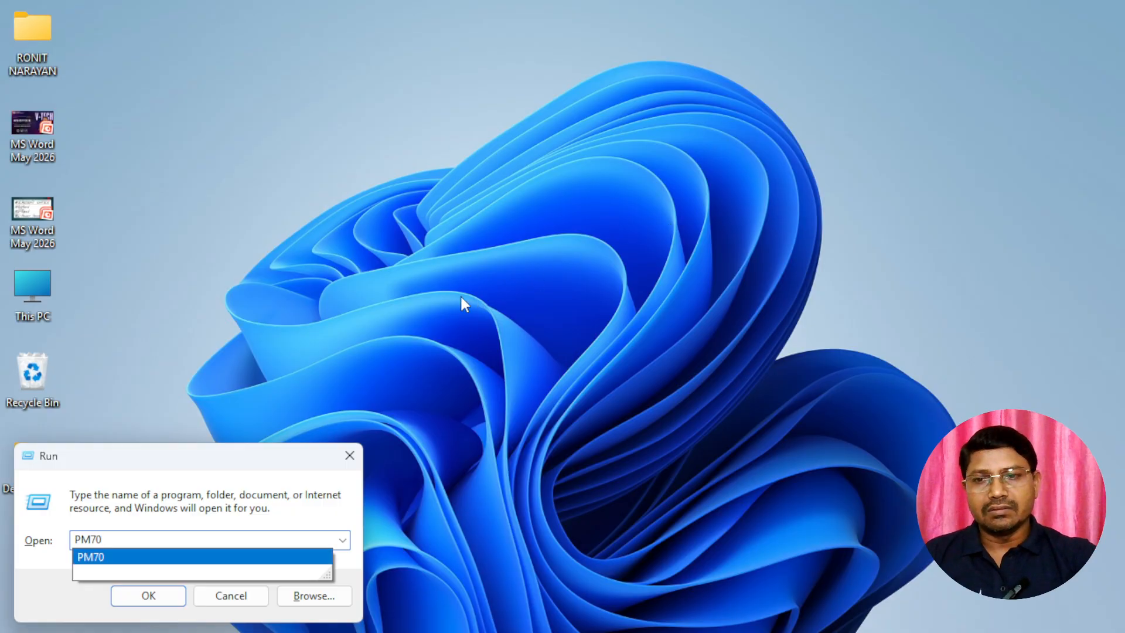
pyautogui.click(120, 561)
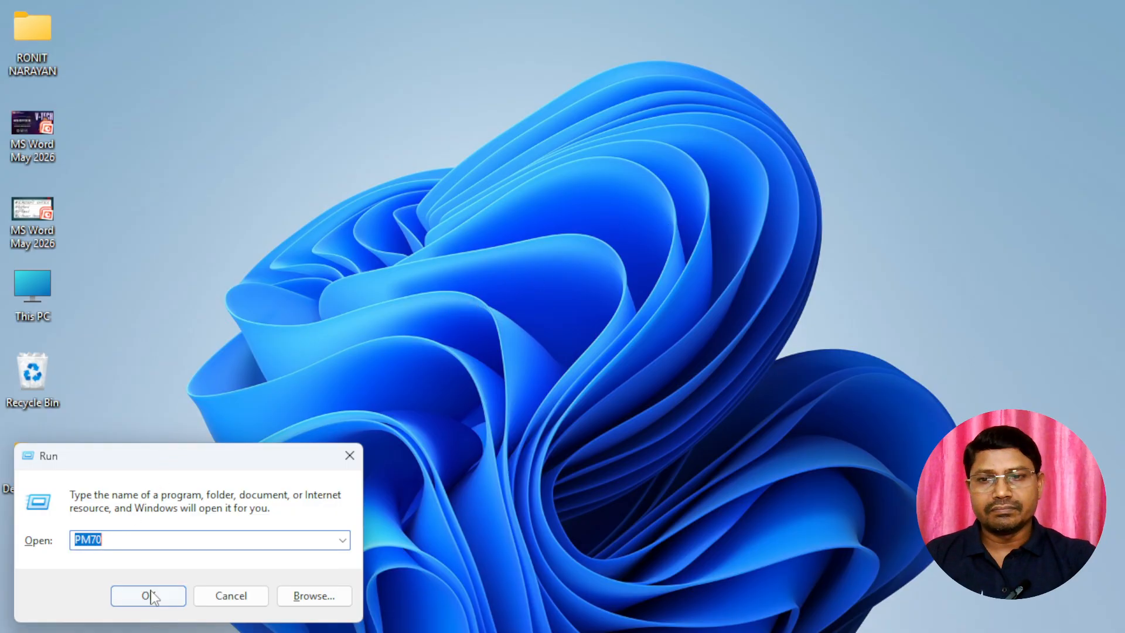
pyautogui.click(150, 596)
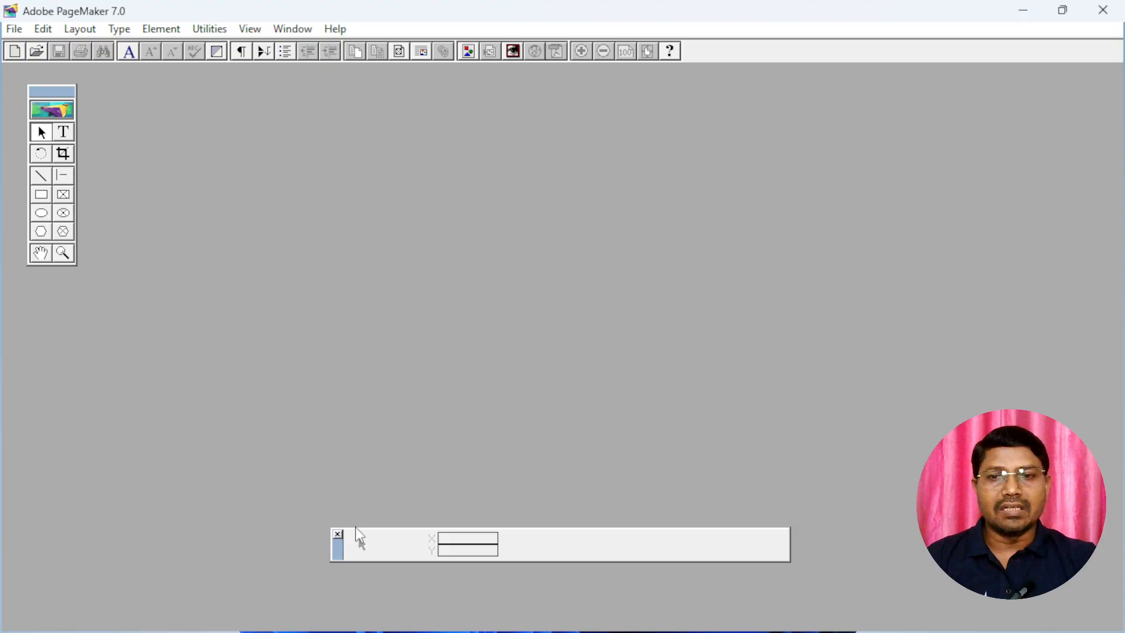
# Close the Control Palette and show it again
pyautogui.click(338, 534)
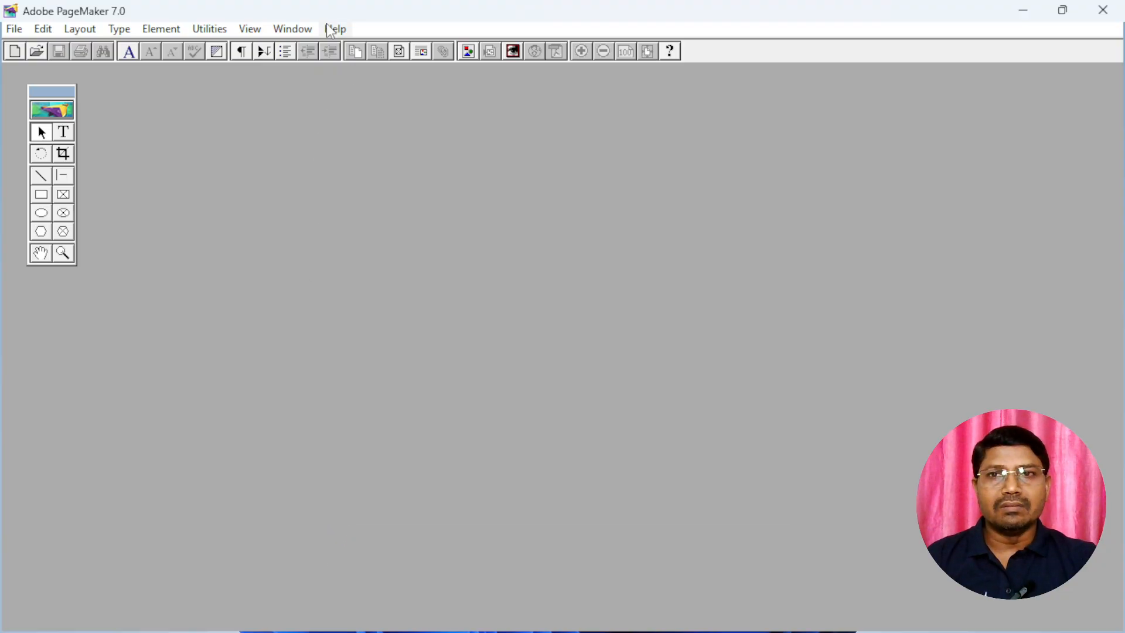
pyautogui.click(289, 32)
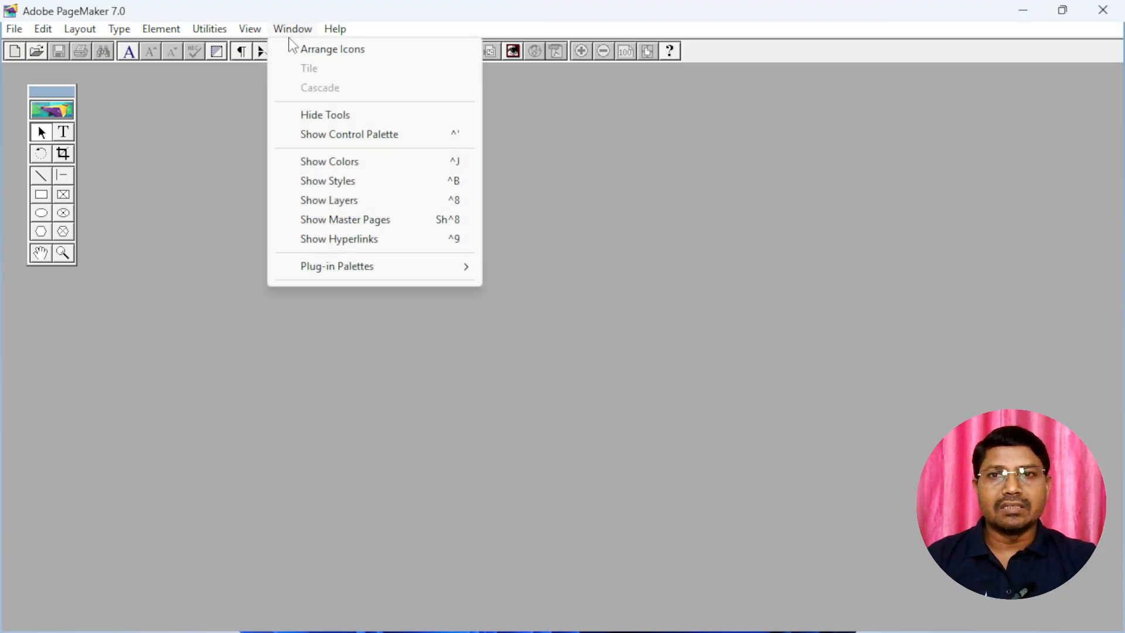
pyautogui.click(364, 136)
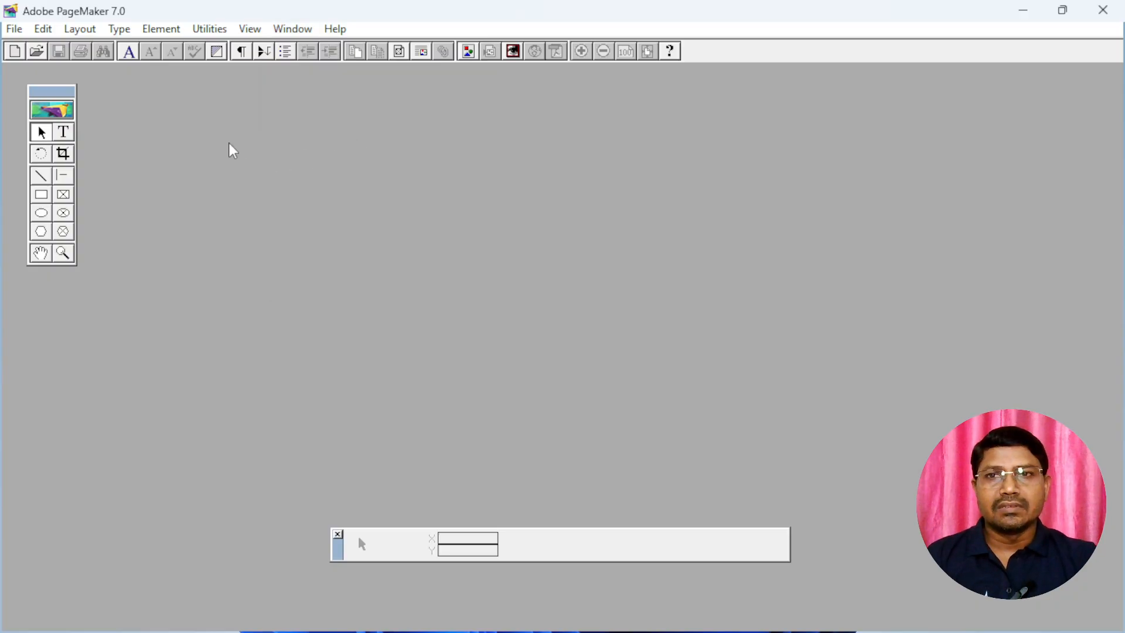
# Hide the toolbox and bring it back
pyautogui.click(262, 34)
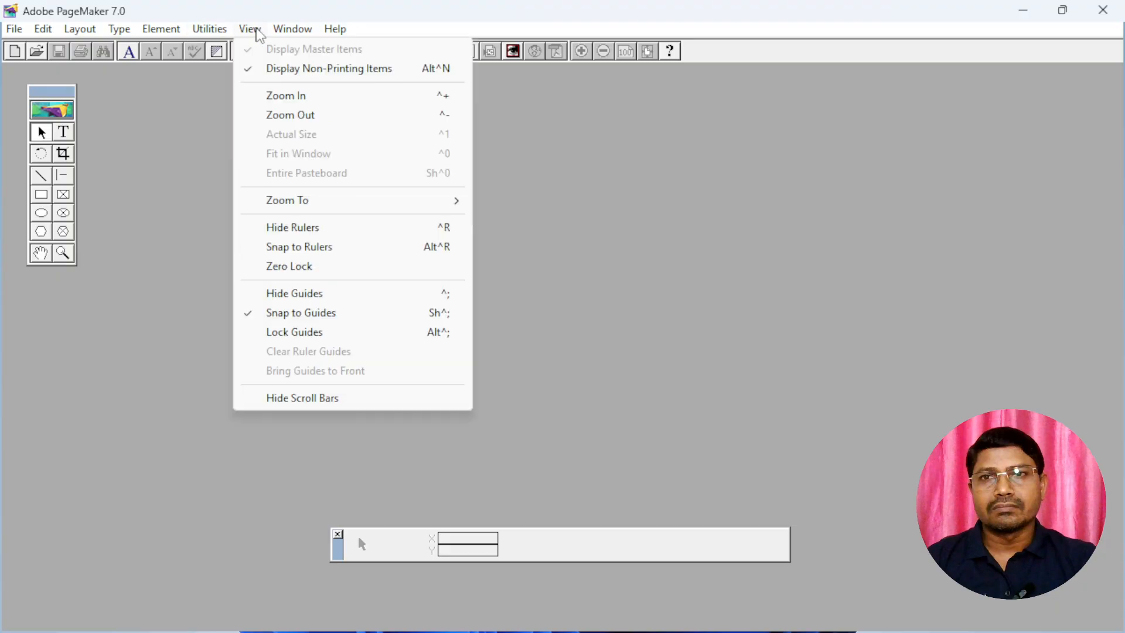
pyautogui.moveTo(293, 31)
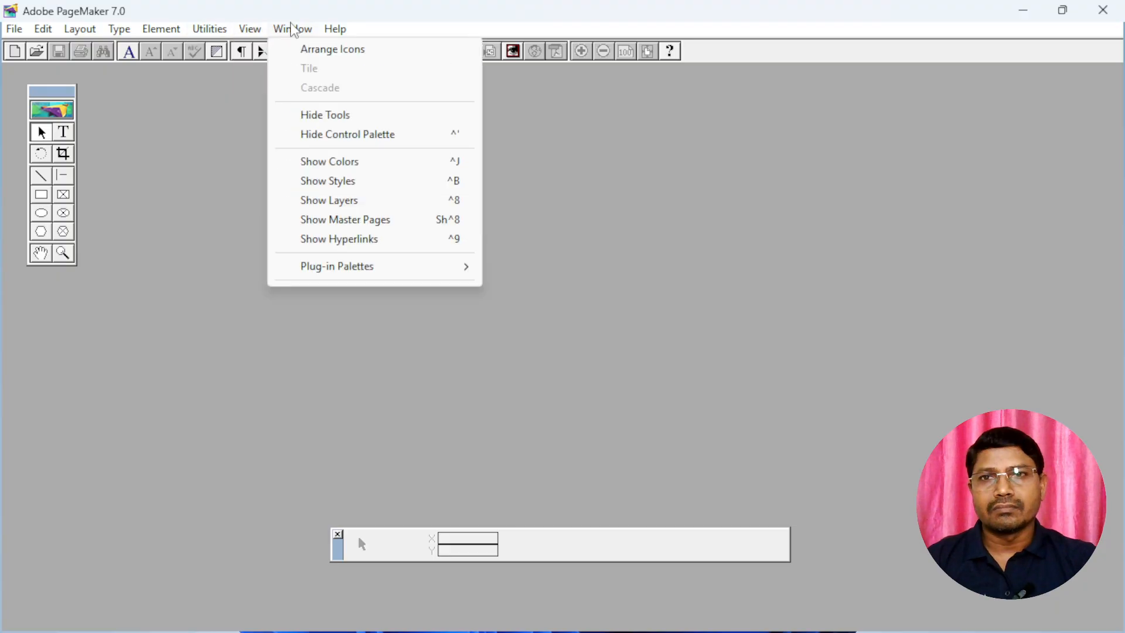
pyautogui.click(347, 117)
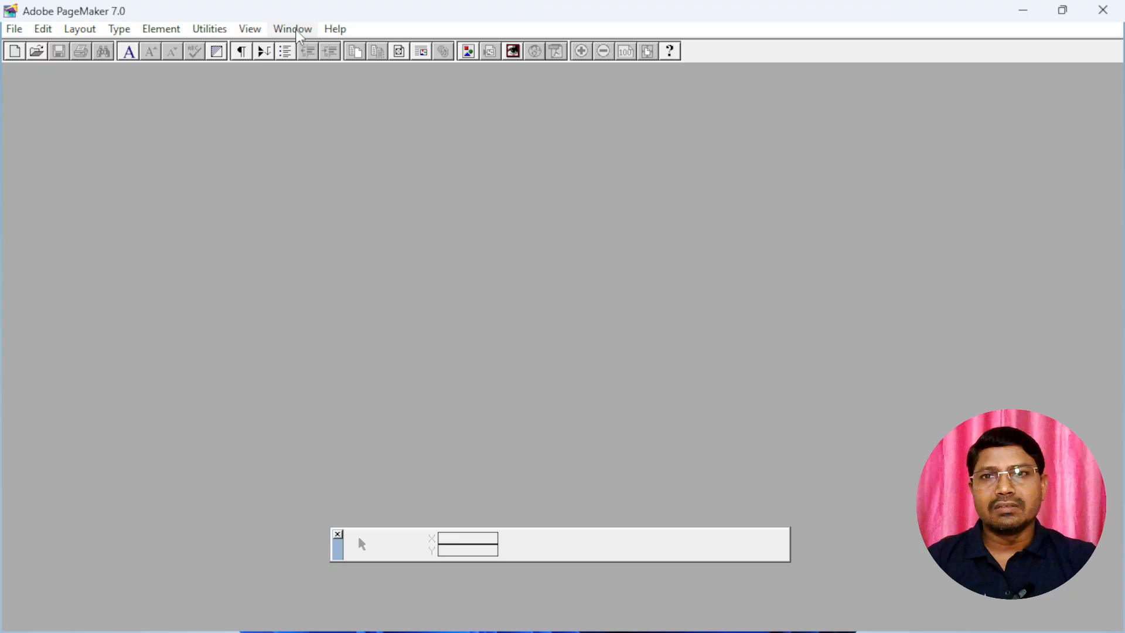
pyautogui.click(295, 30)
pyautogui.click(322, 116)
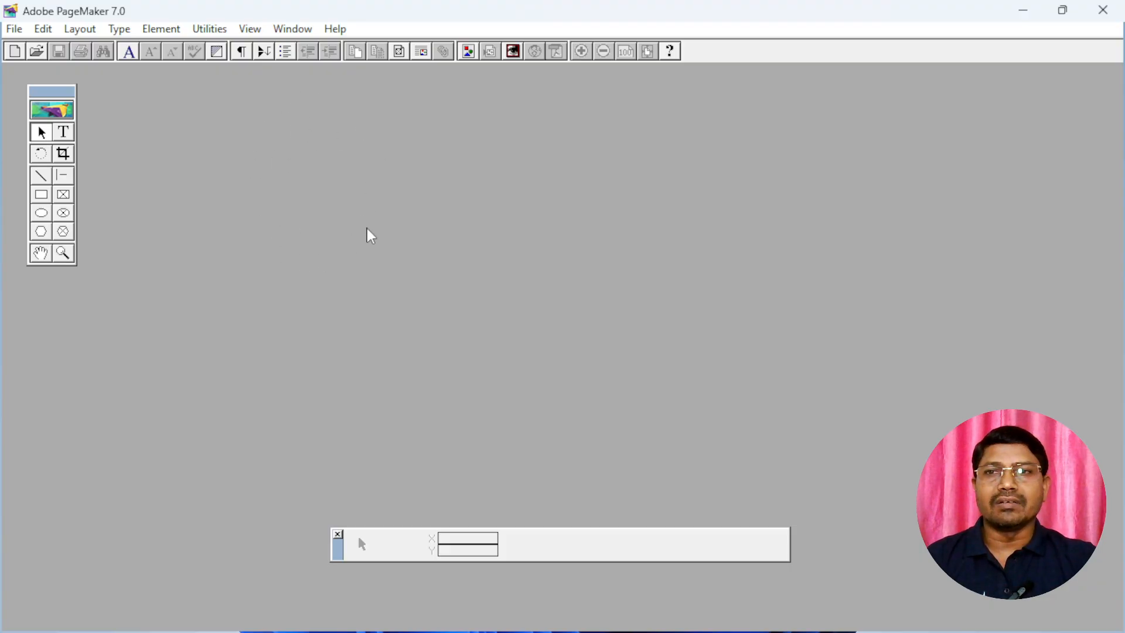
# Start a new publication and set its page size to A4
pyautogui.click(14, 29)
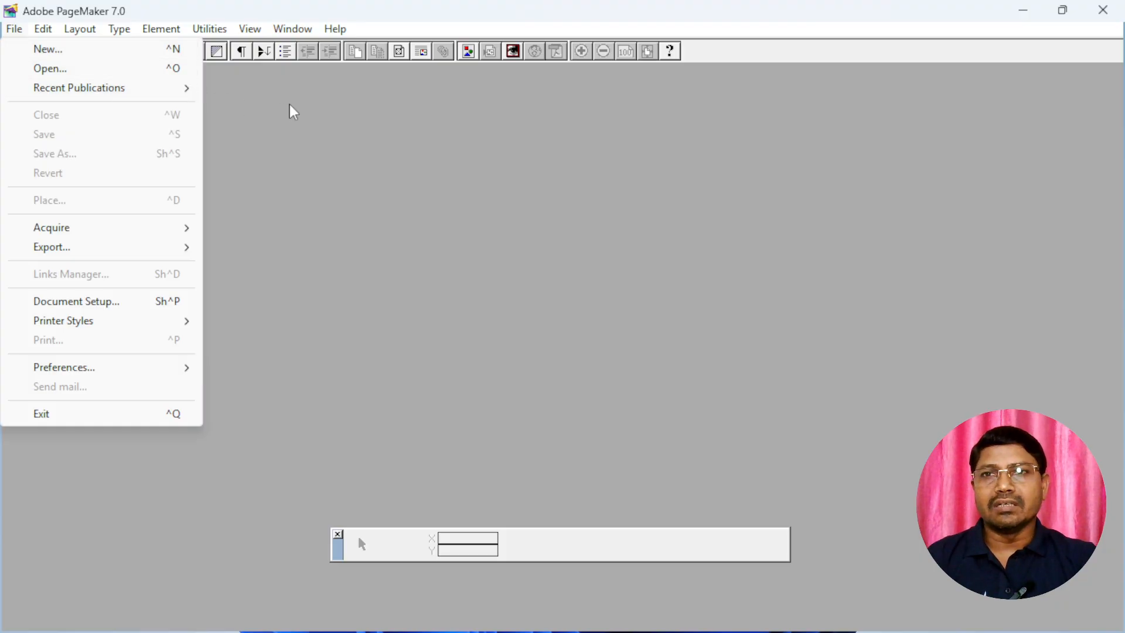
pyautogui.click(206, 112)
pyautogui.click(15, 54)
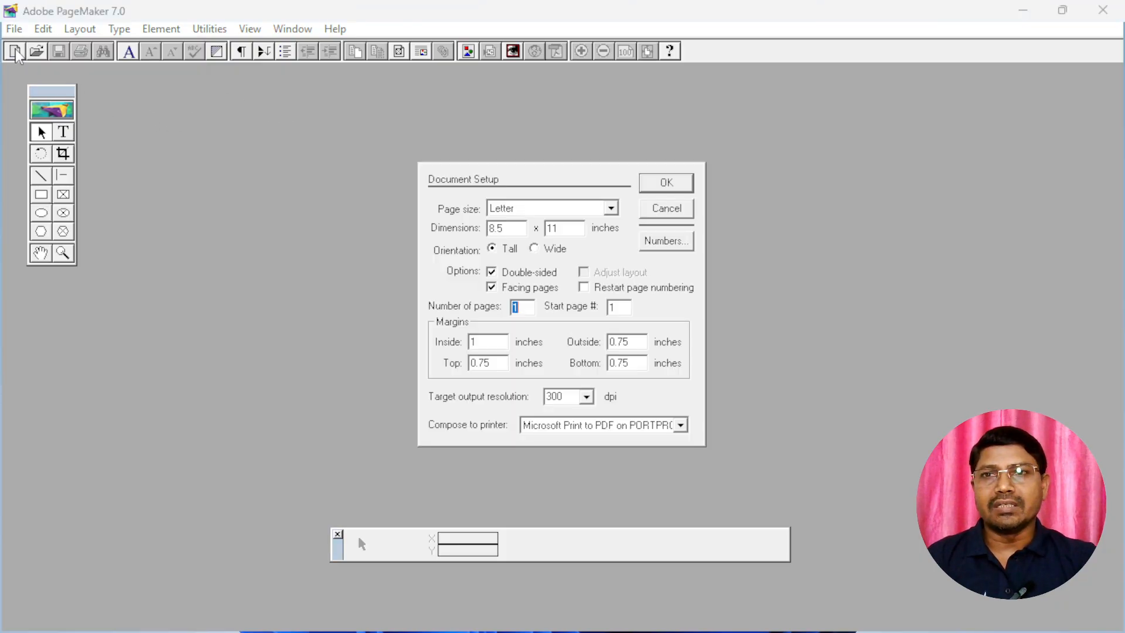
pyautogui.click(534, 209)
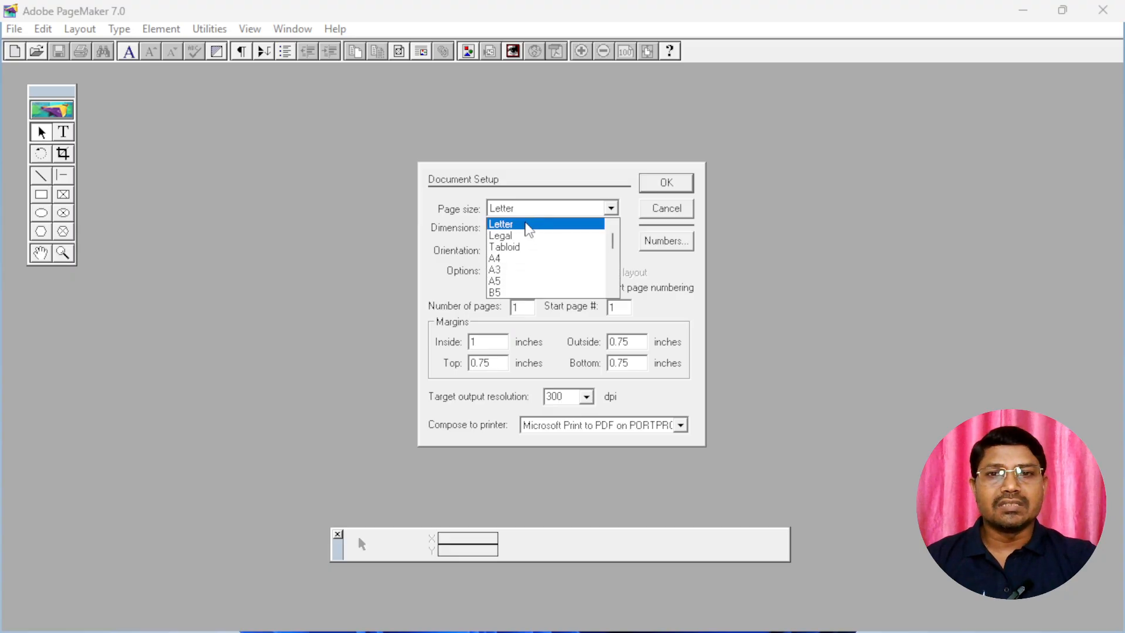
pyautogui.click(509, 259)
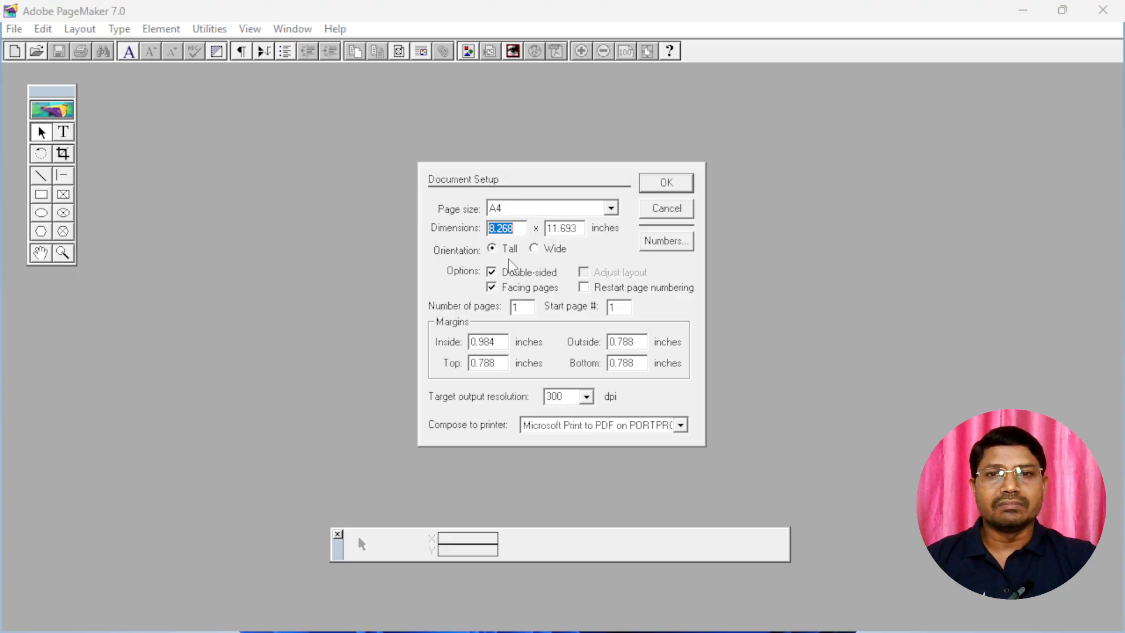
# Switch the page orientation to Wide and return it to Tall
pyautogui.click(521, 230)
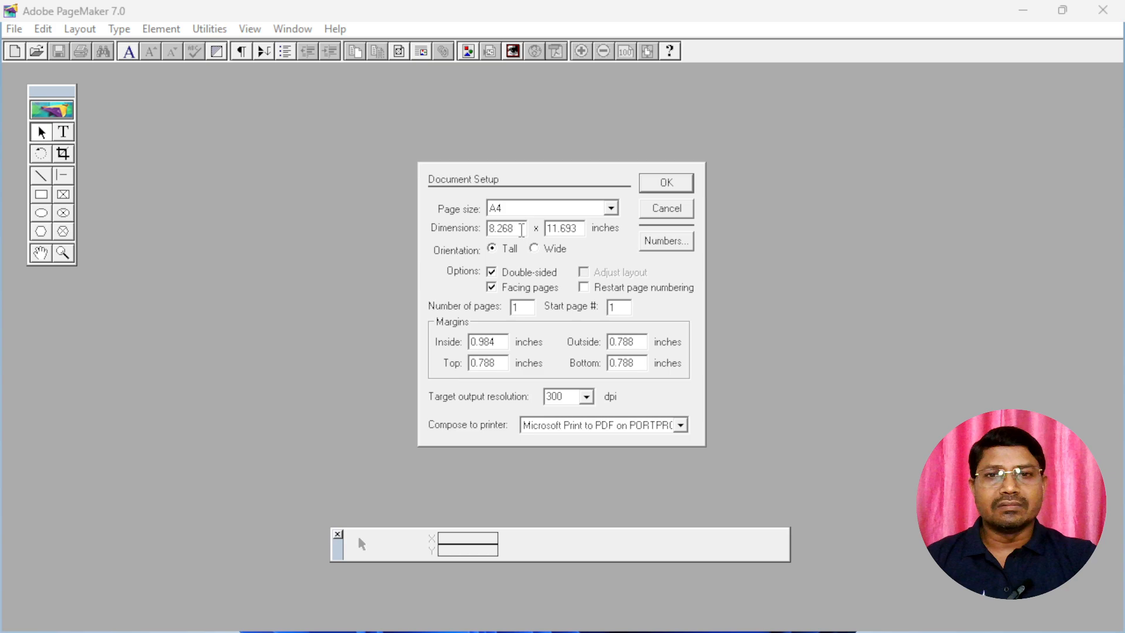
pyautogui.click(496, 250)
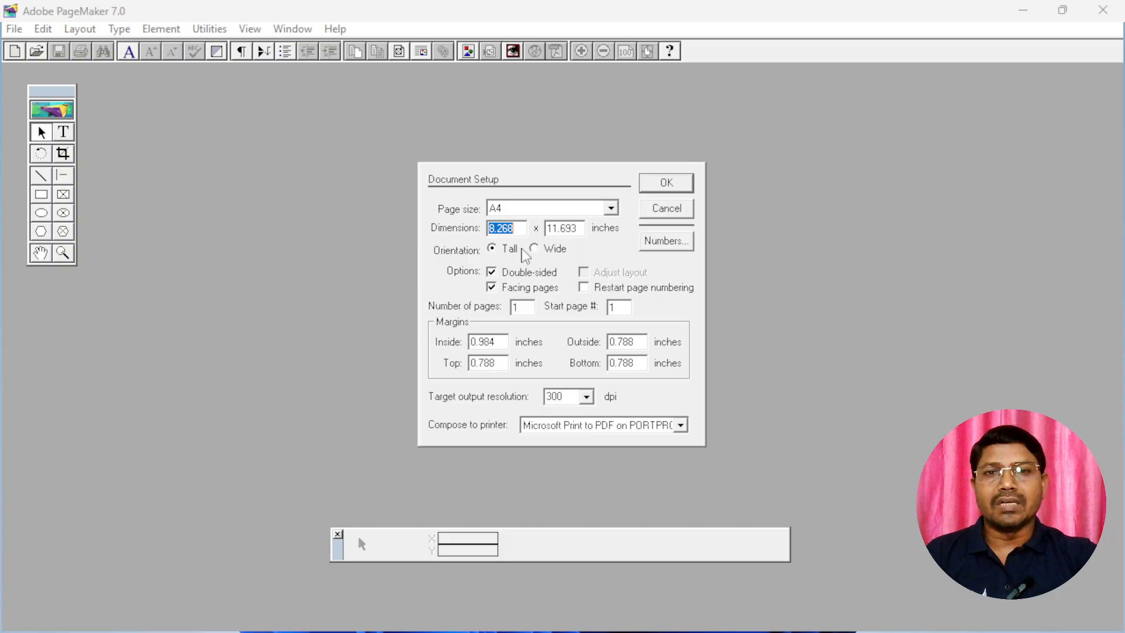
pyautogui.click(536, 250)
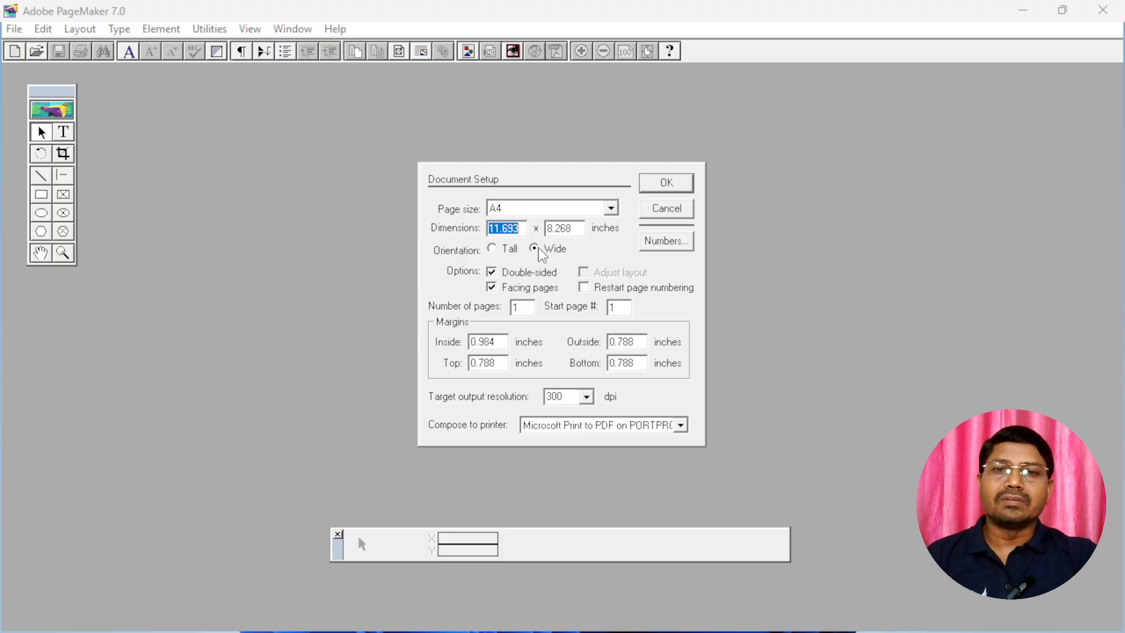
pyautogui.click(493, 251)
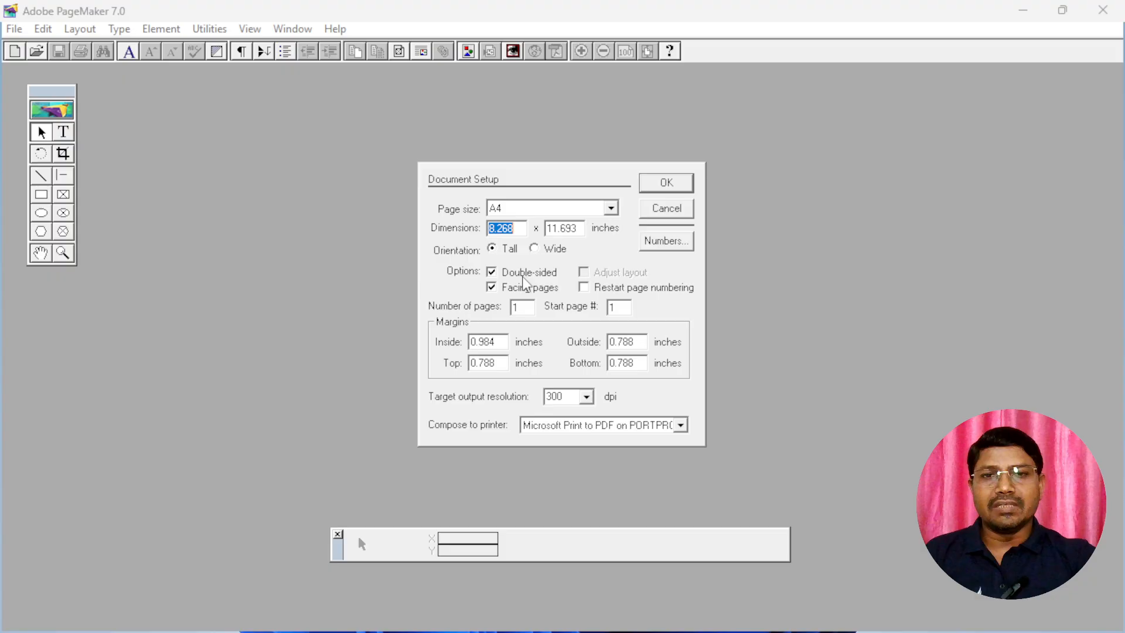
# Set the number of pages to 10 and the inside, outside, top and bottom margins to 1 inch each
pyautogui.click(527, 307)
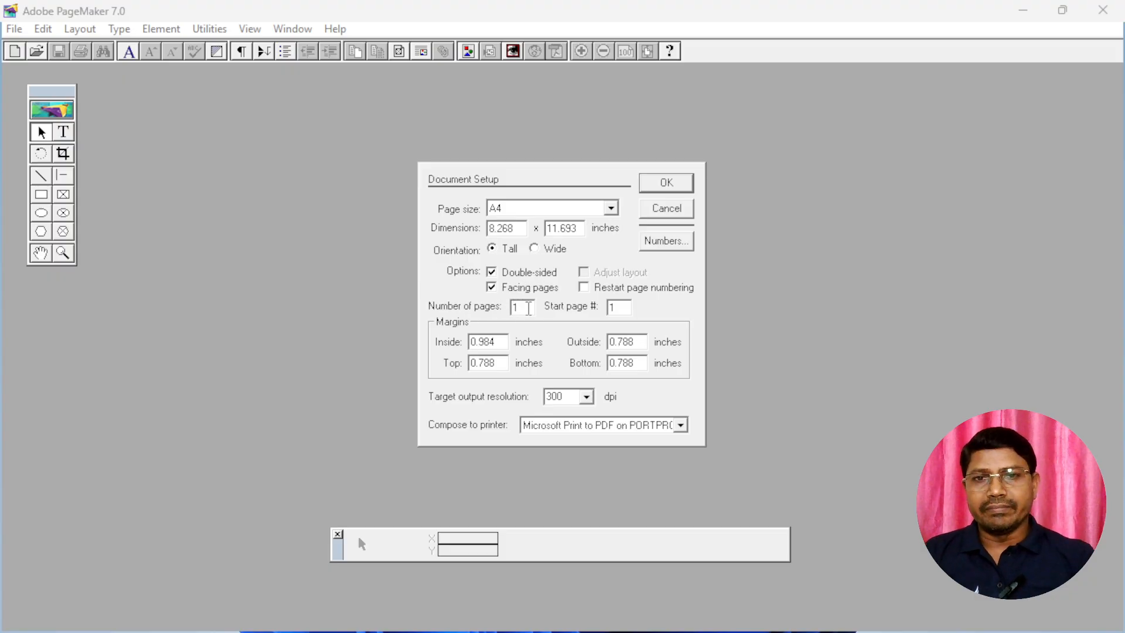
pyautogui.write('0')
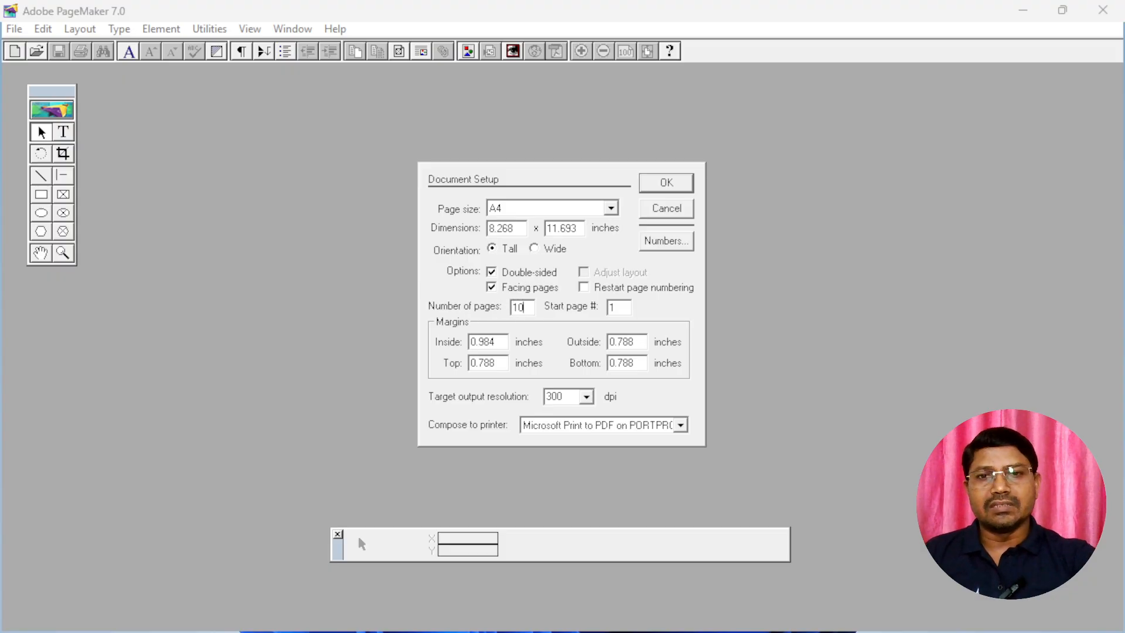
pyautogui.moveTo(498, 343); pyautogui.dragTo(466, 345)
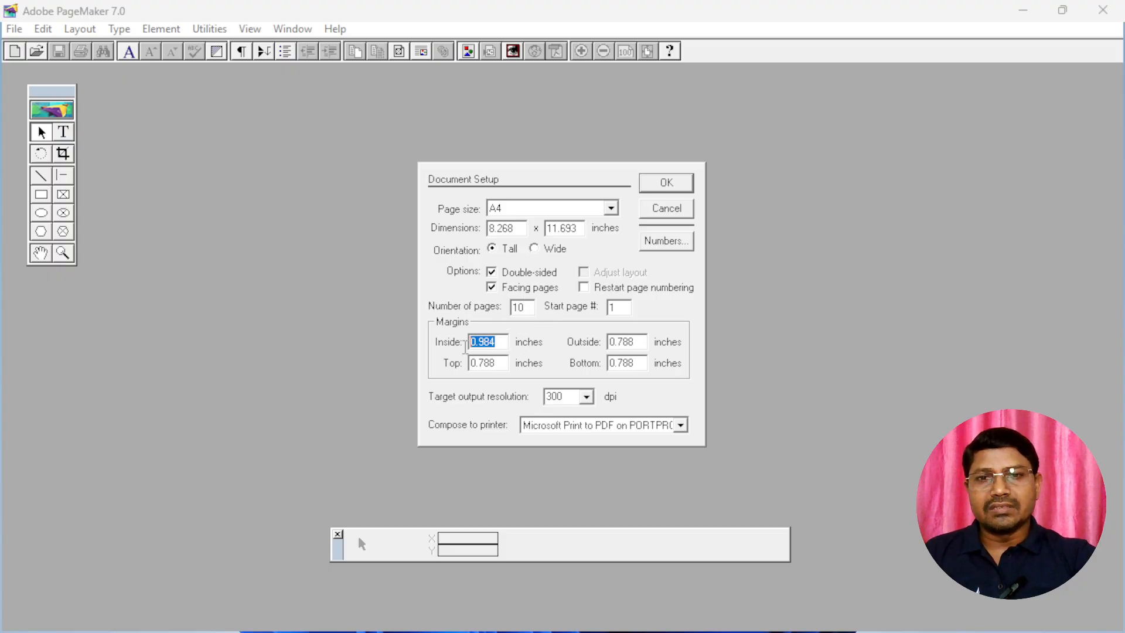
pyautogui.write('1')
pyautogui.press('Tab')
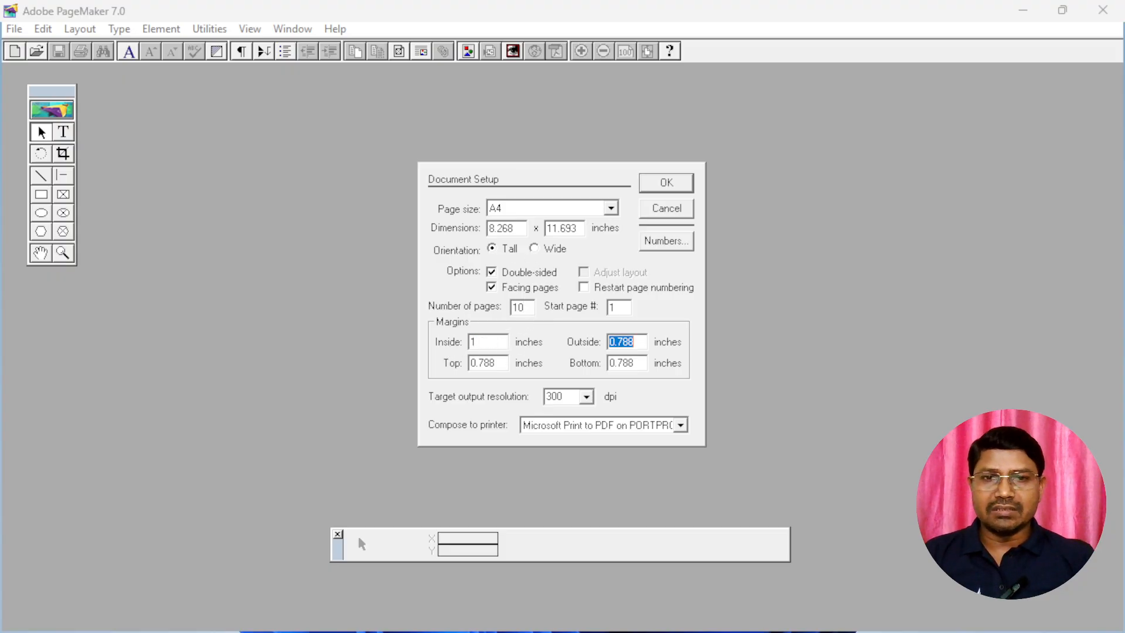
pyautogui.write('1')
pyautogui.press('Tab')
pyautogui.write('1')
pyautogui.press('Tab')
pyautogui.write('1')
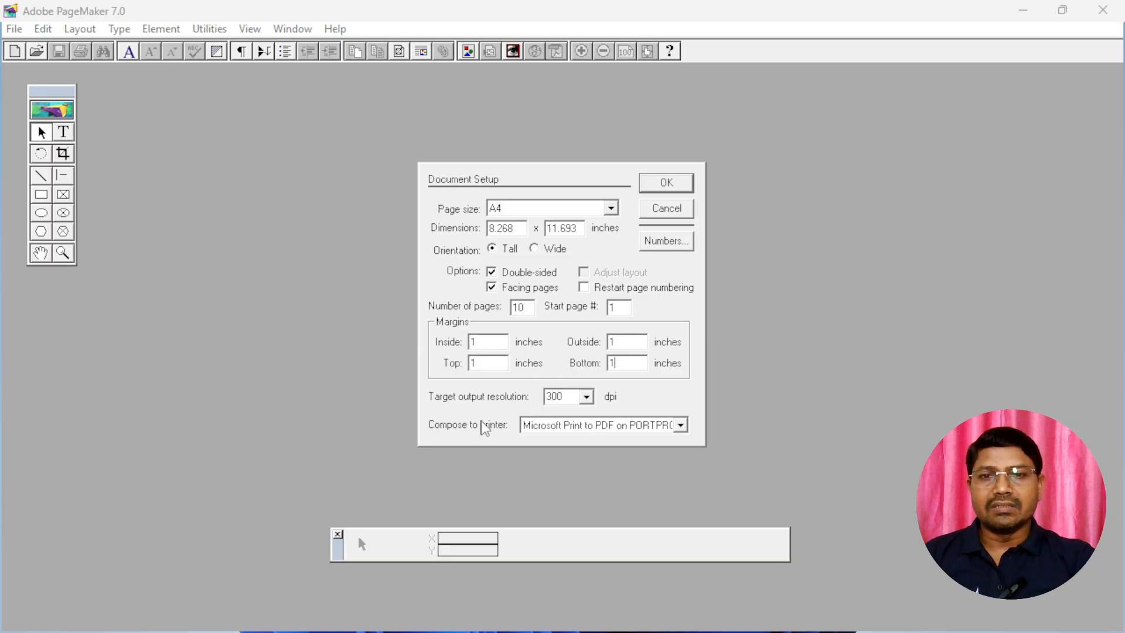
# Try the target output resolution choices, picking 300 dpi and then 72 dpi
pyautogui.click(585, 397)
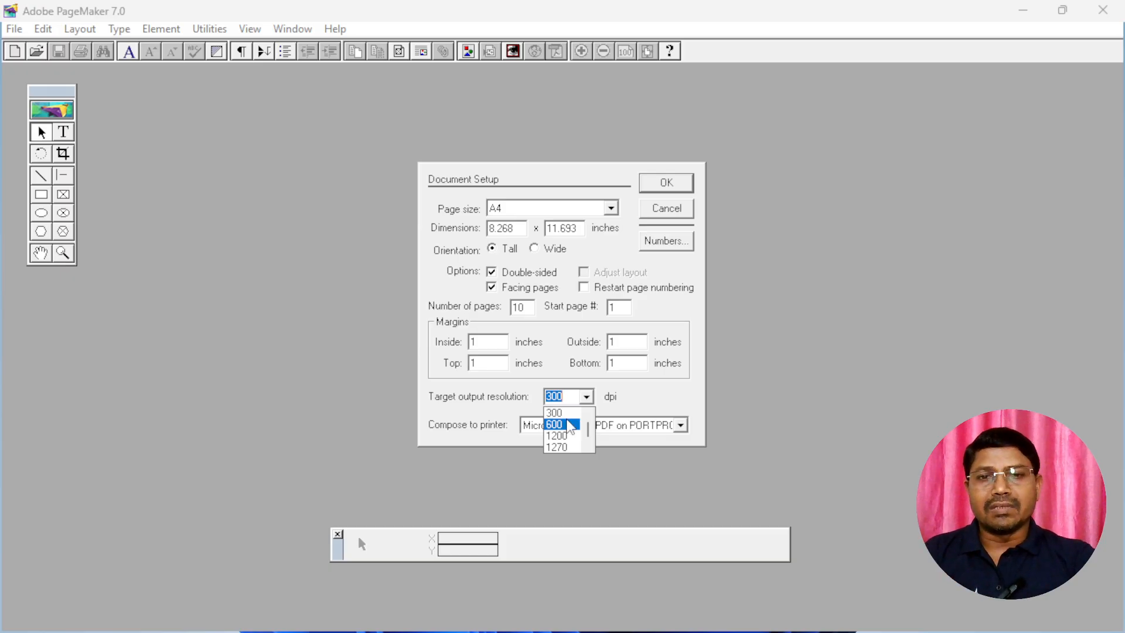
pyautogui.scroll(1, 569, 426)
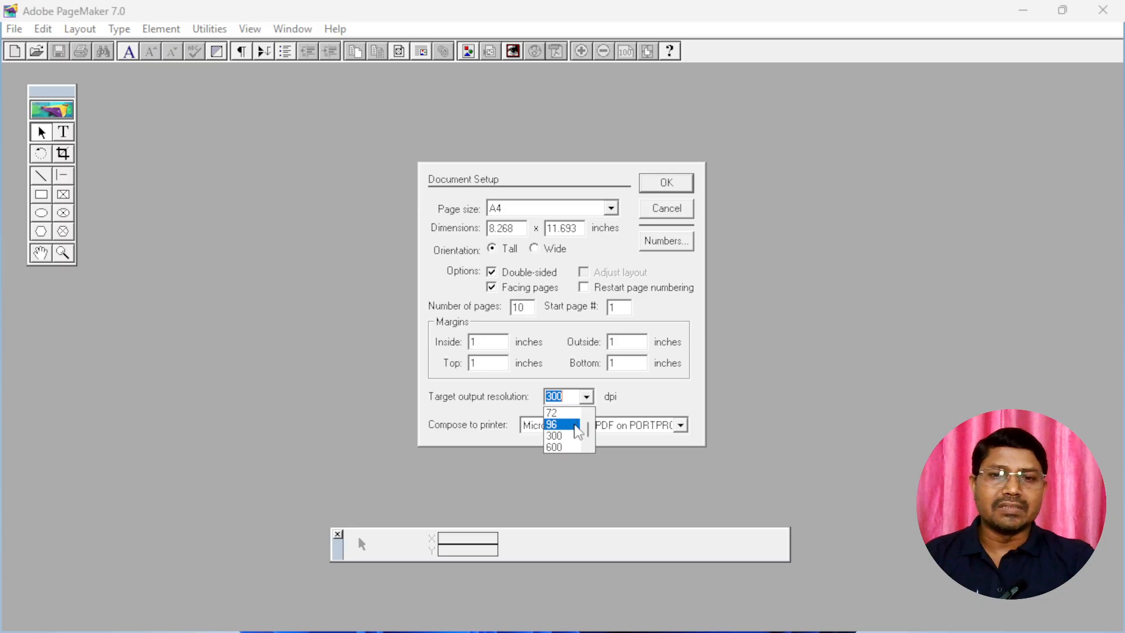
pyautogui.click(556, 434)
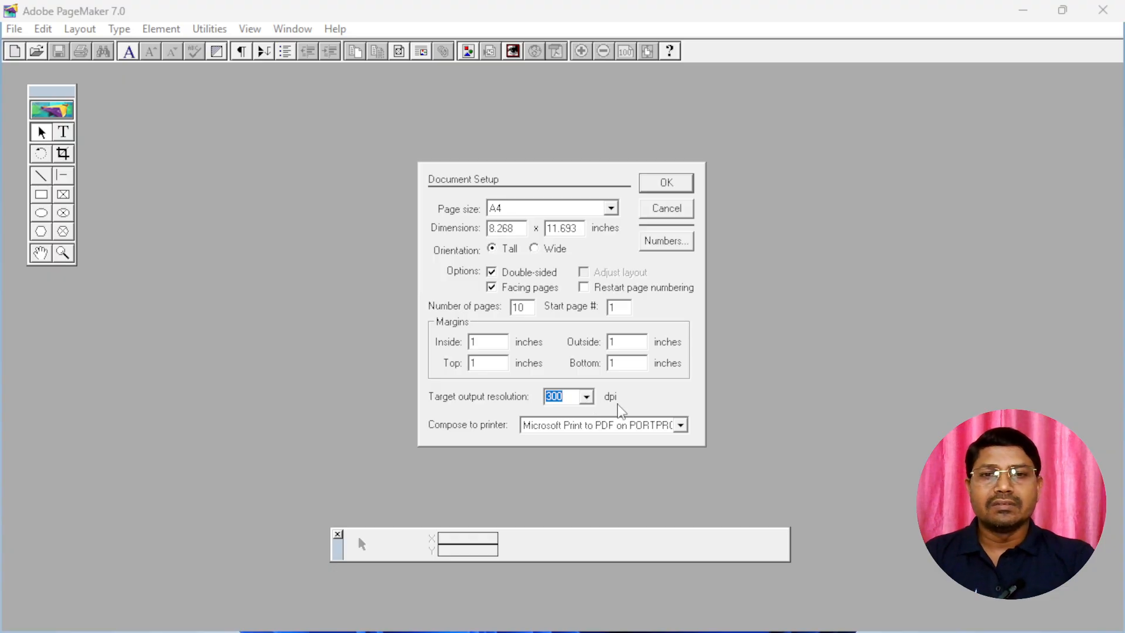
pyautogui.click(584, 399)
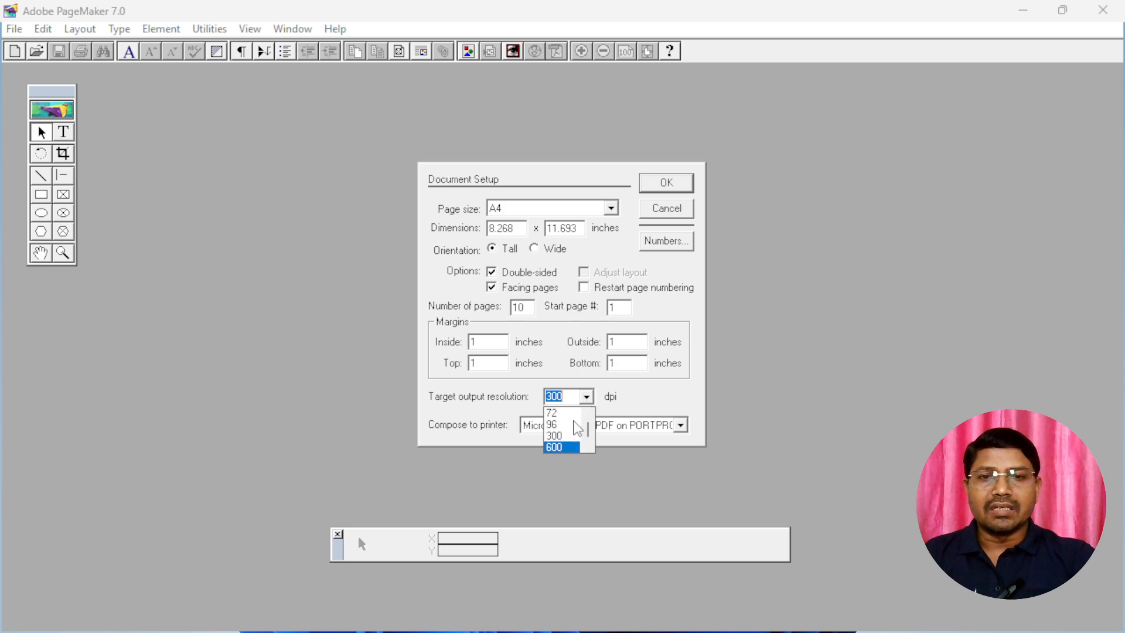
pyautogui.click(559, 413)
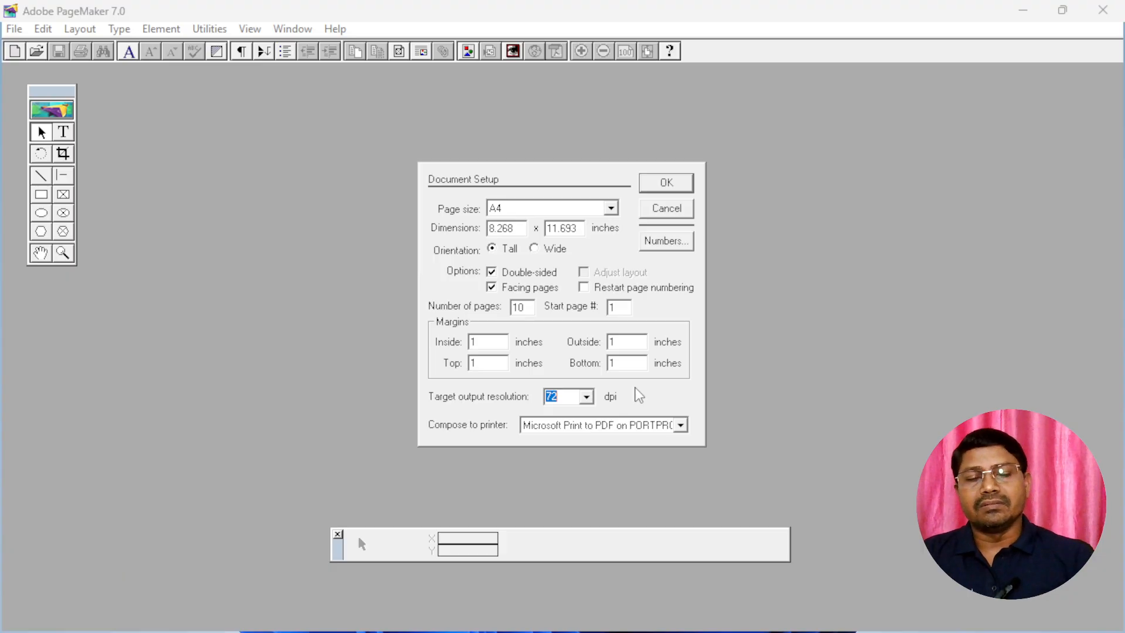
# Set the target output resolution to 300 dpi and create the publication with these document settings
pyautogui.click(586, 397)
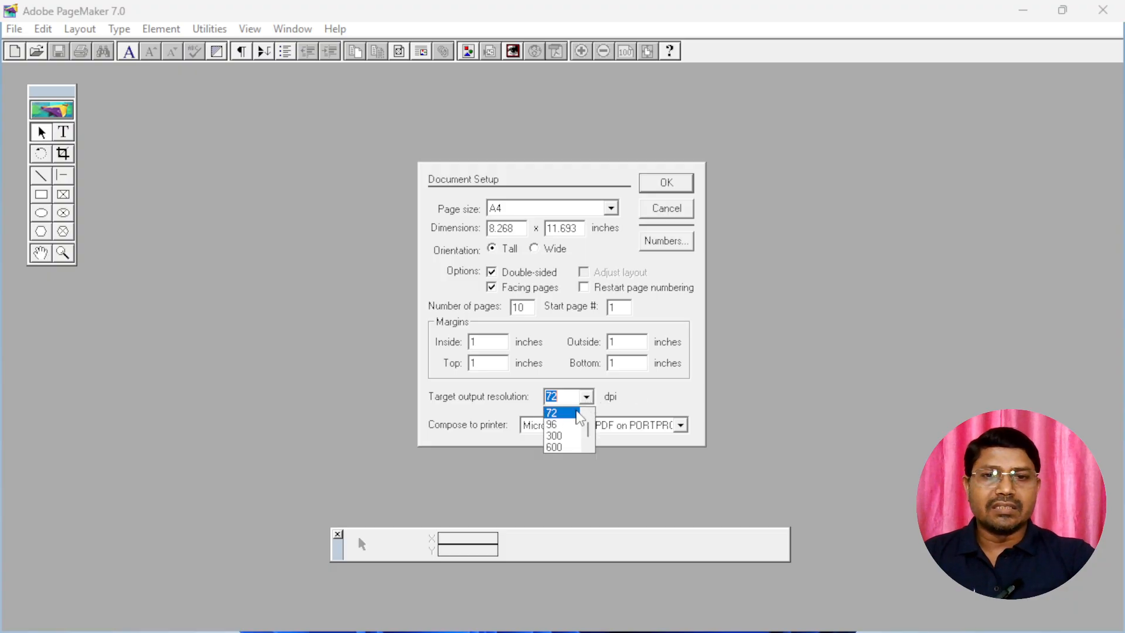
pyautogui.click(563, 436)
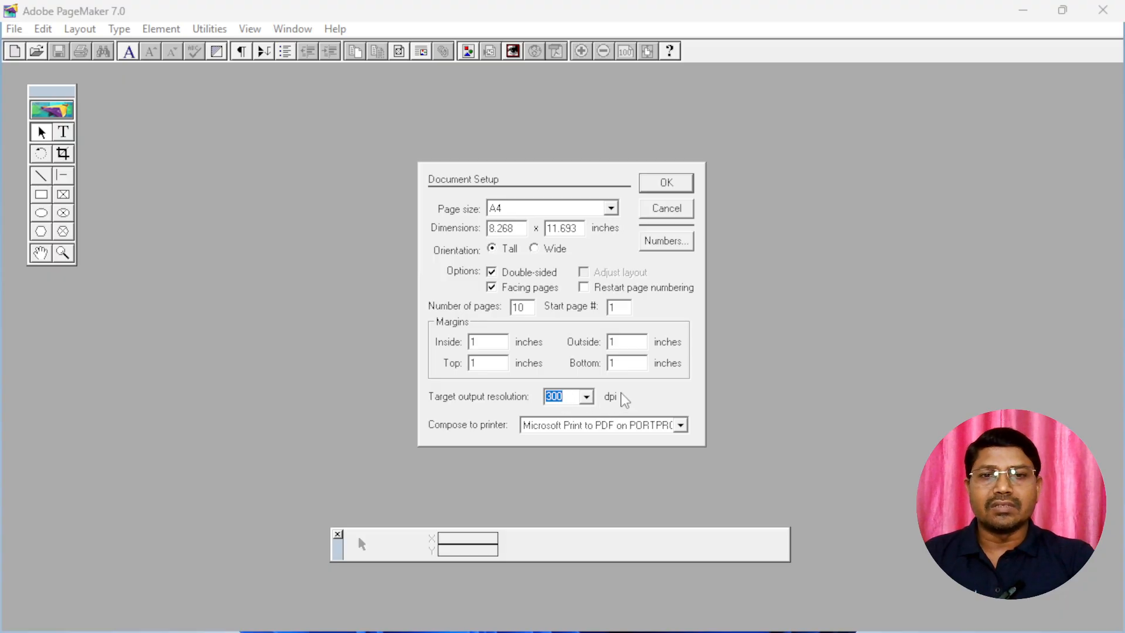
pyautogui.click(667, 182)
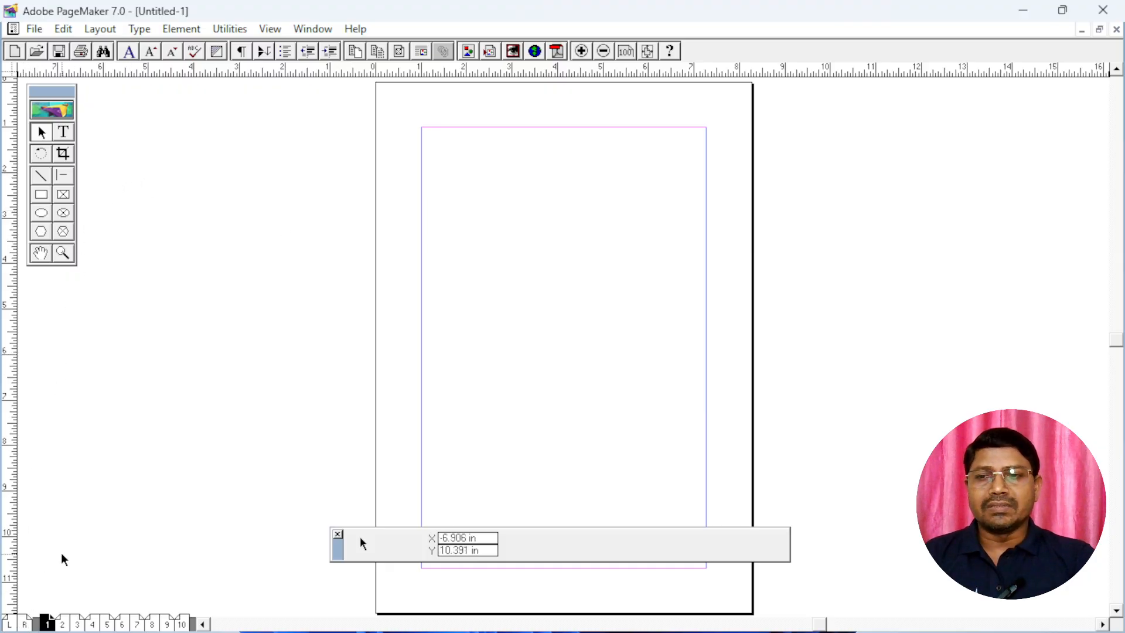
# View the page 2–3 spread, the master pages and page 1, finishing on the master pages
pyautogui.click(62, 626)
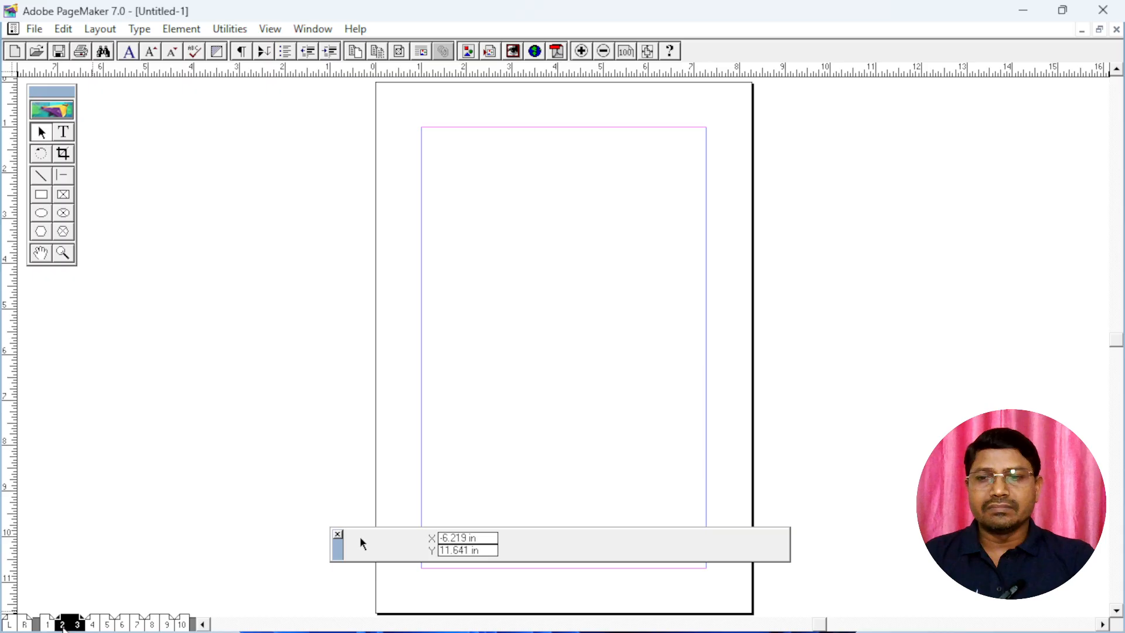
pyautogui.click(13, 625)
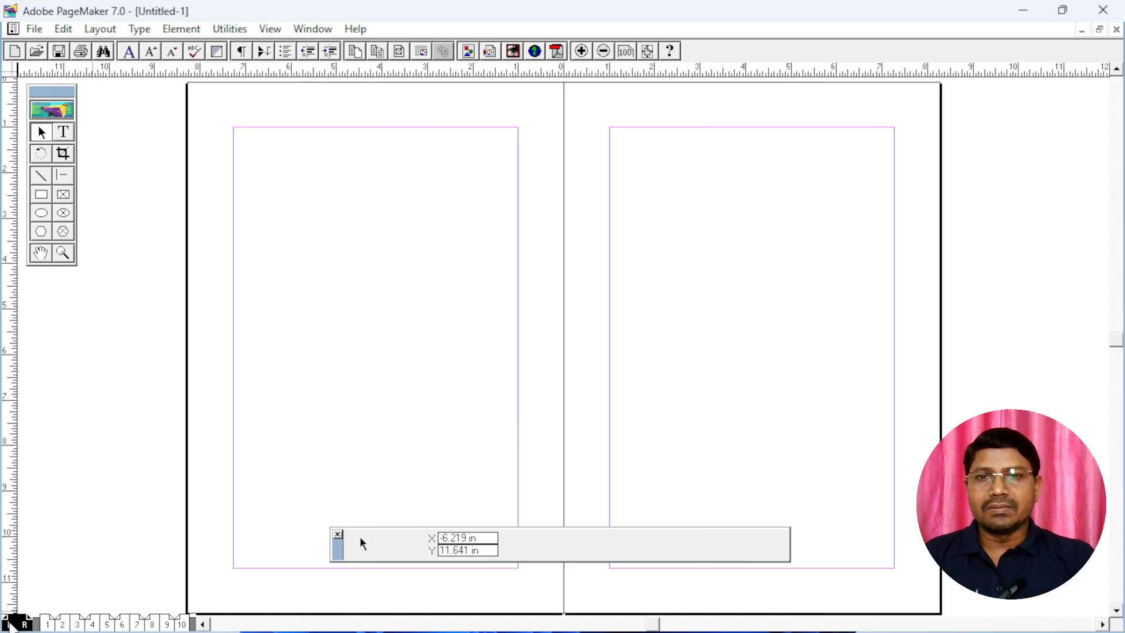
pyautogui.click(48, 625)
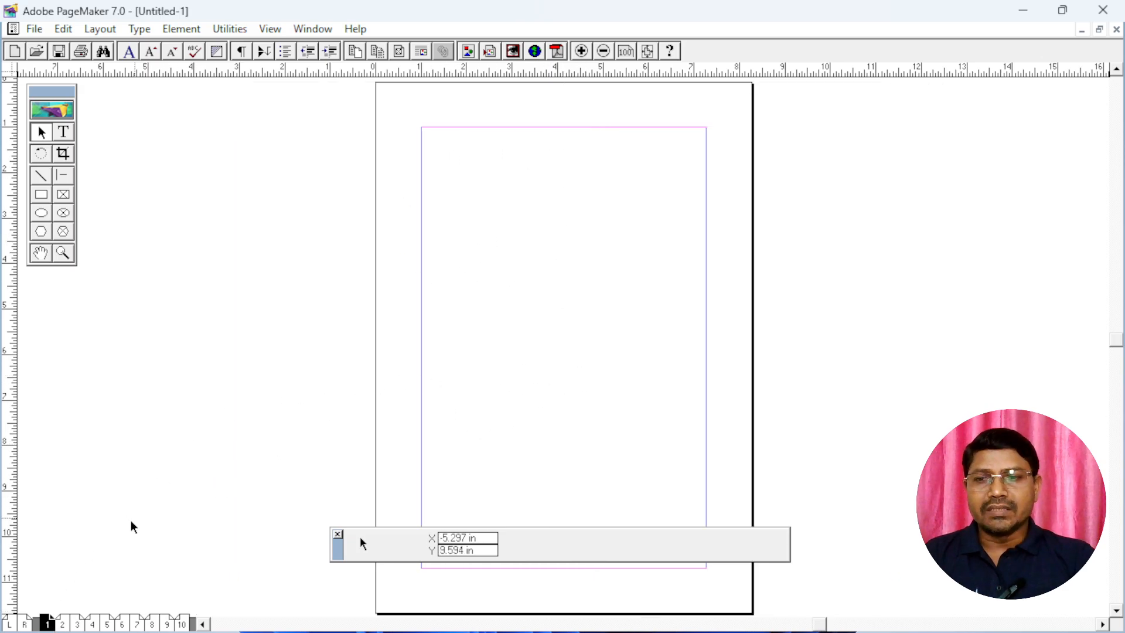
pyautogui.click(11, 626)
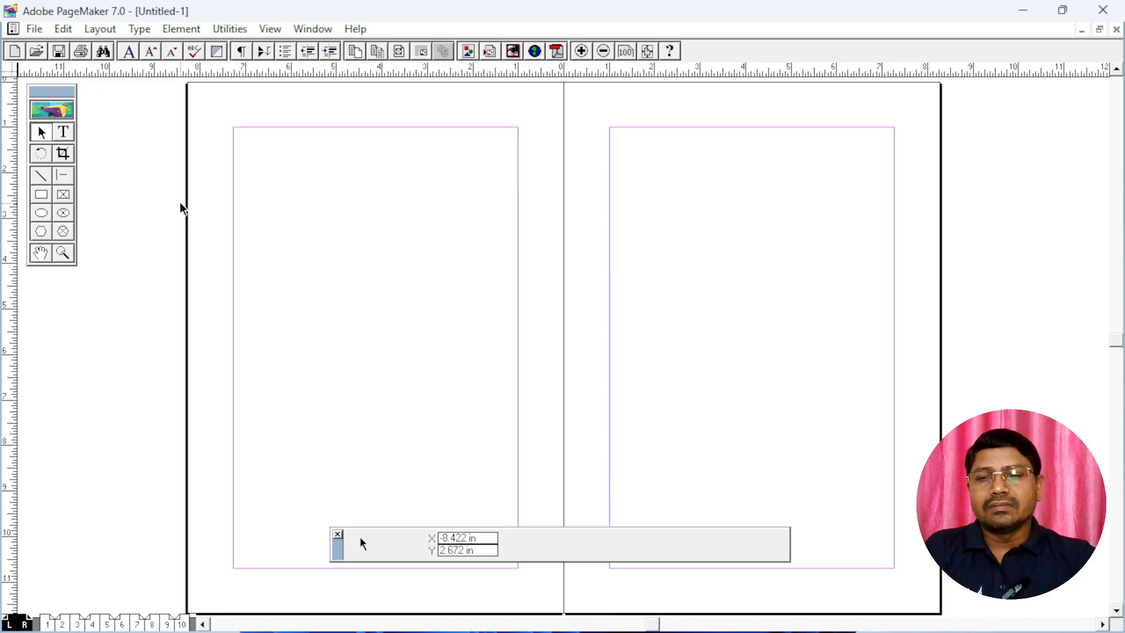
# Turn off the Double-sided option in the document setup and apply the change
pyautogui.click(35, 30)
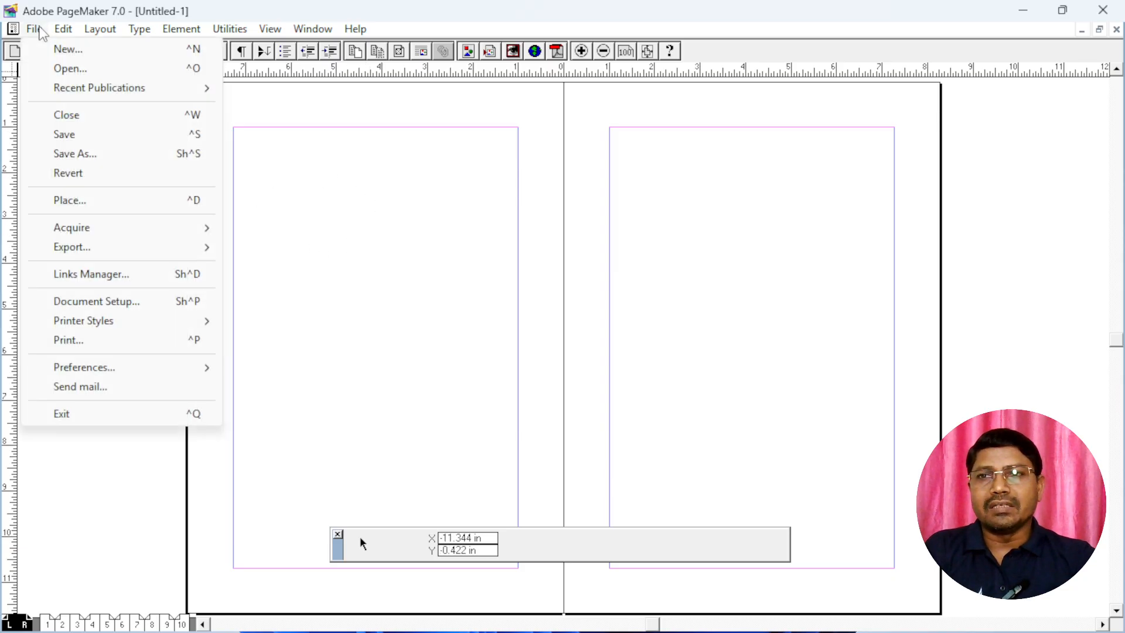
pyautogui.click(116, 306)
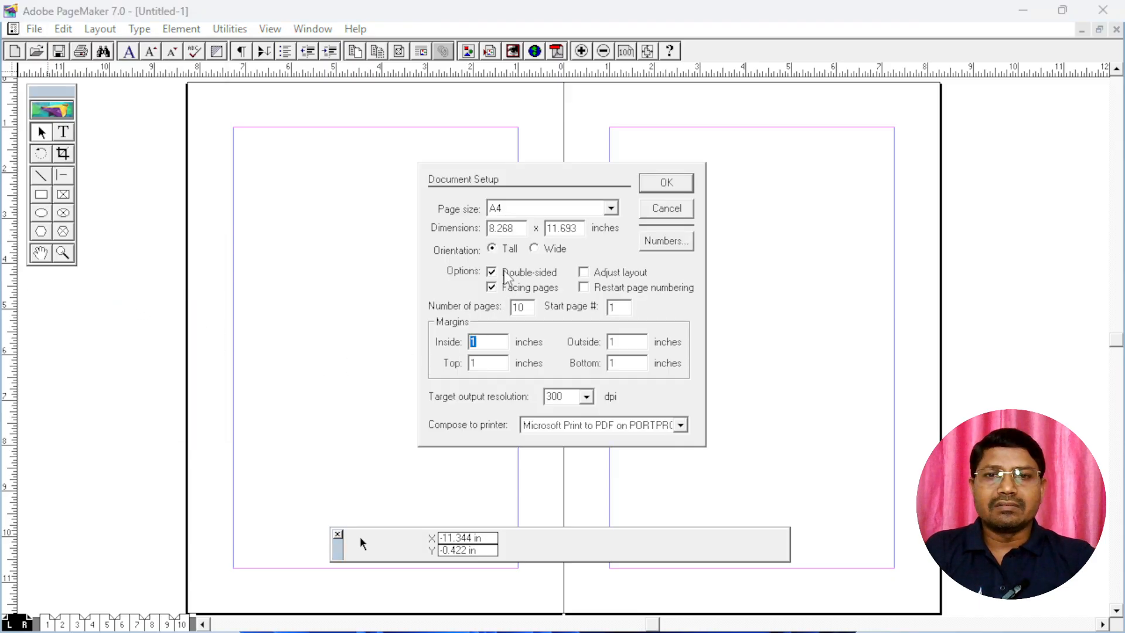
pyautogui.click(505, 272)
pyautogui.click(665, 183)
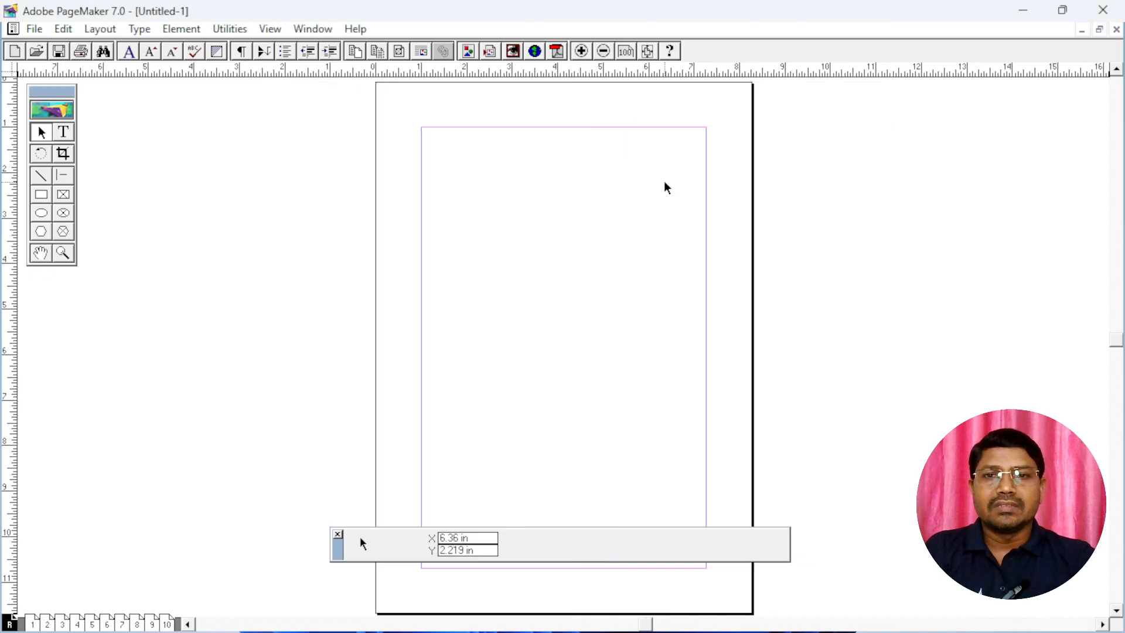
# Look through the publication's single pages from page 1 to page 9, and return to page 1
pyautogui.click(33, 625)
pyautogui.click(47, 626)
pyautogui.click(62, 626)
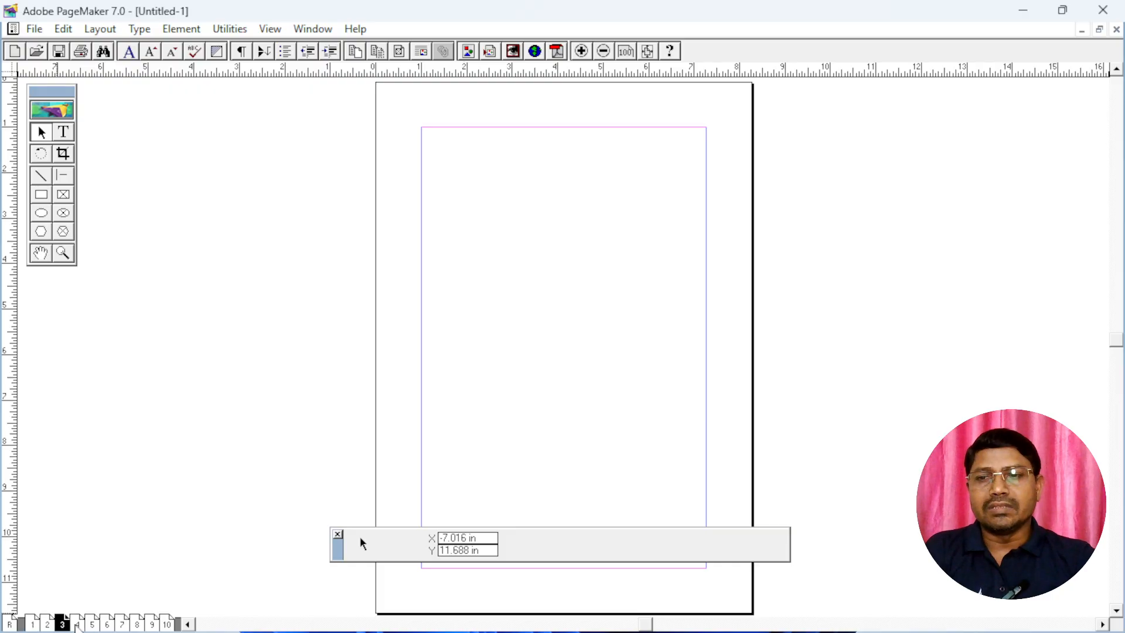
pyautogui.click(76, 626)
pyautogui.click(107, 626)
pyautogui.click(122, 625)
pyautogui.click(137, 626)
pyautogui.click(151, 625)
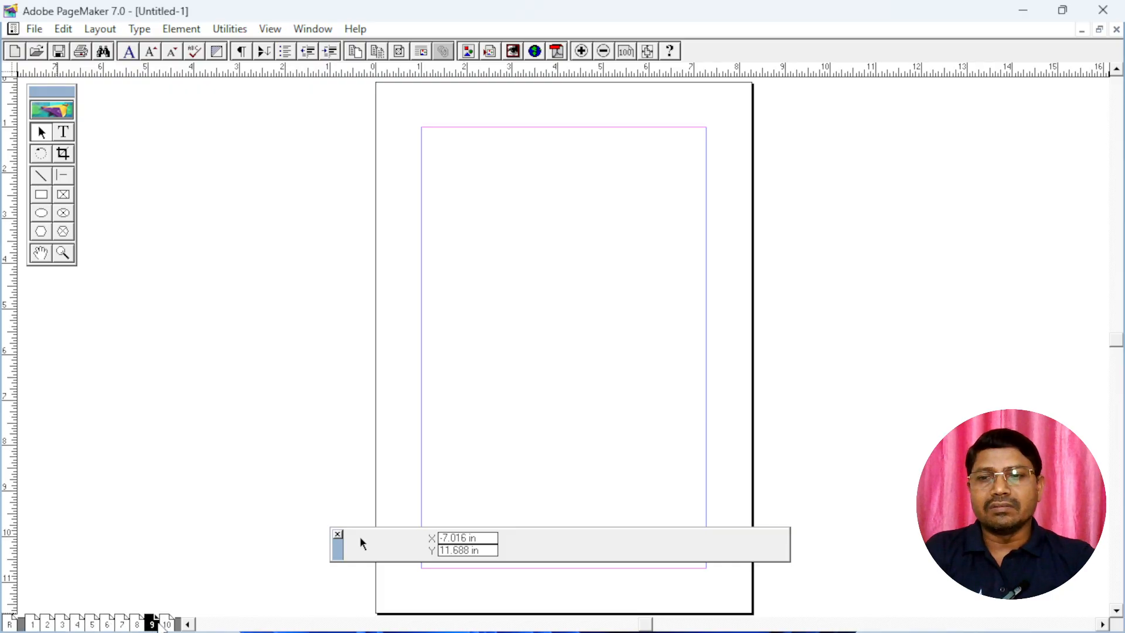
pyautogui.click(33, 626)
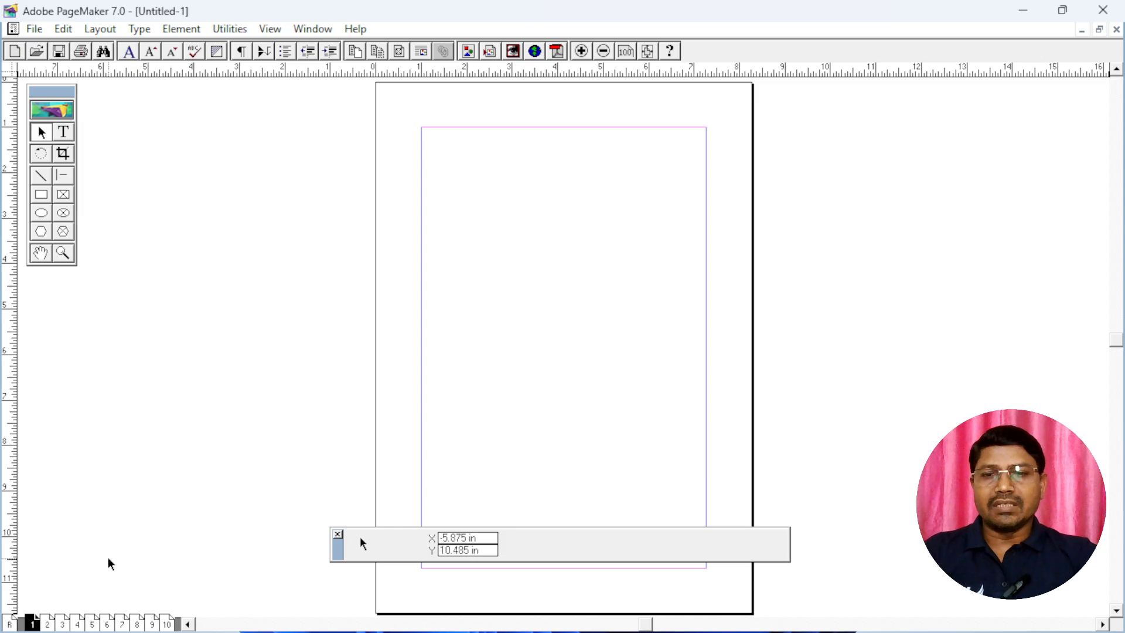
# Draw a text block about 2.4 inches wide at page 1's upper-left margin corner and enter "Ram is a good boy."
pyautogui.click(65, 133)
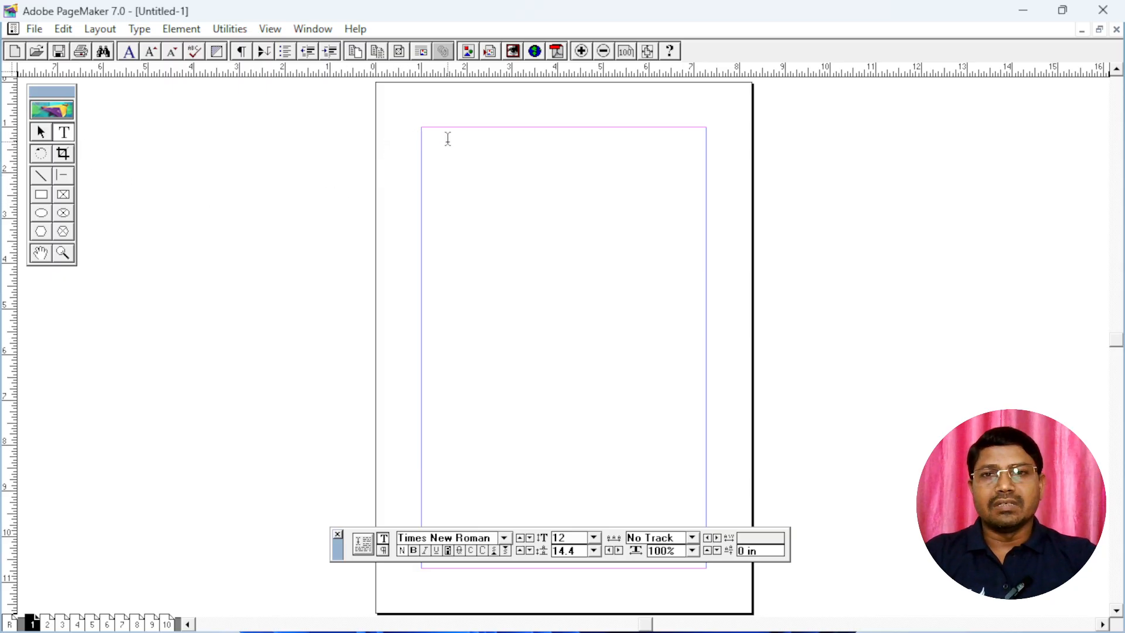
pyautogui.moveTo(431, 131); pyautogui.dragTo(540, 214)
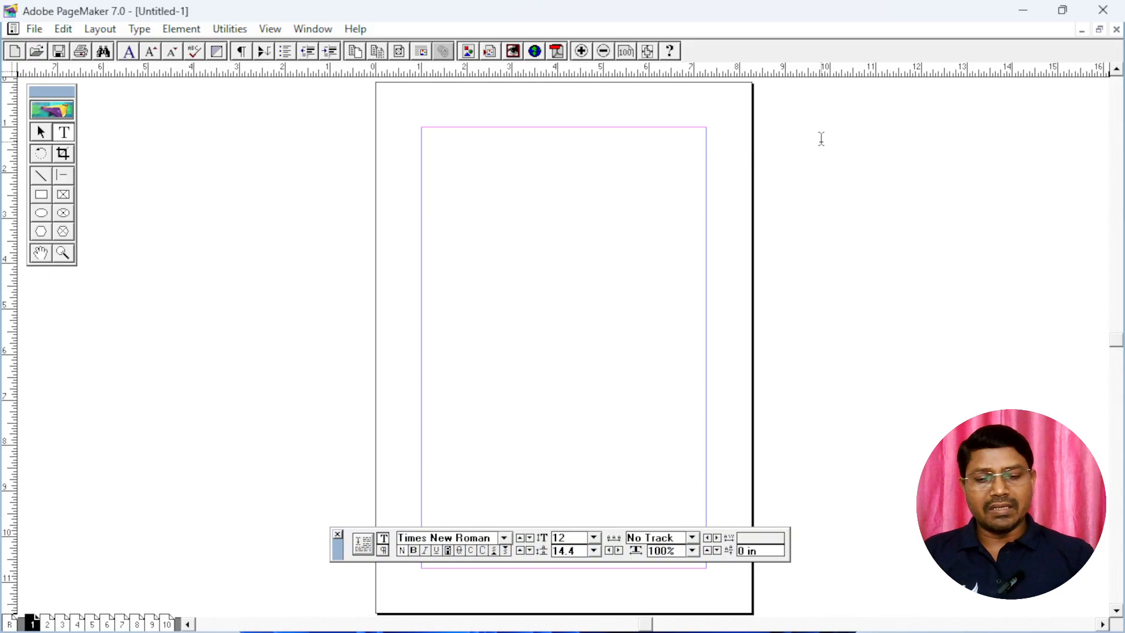
pyautogui.write('Ram')
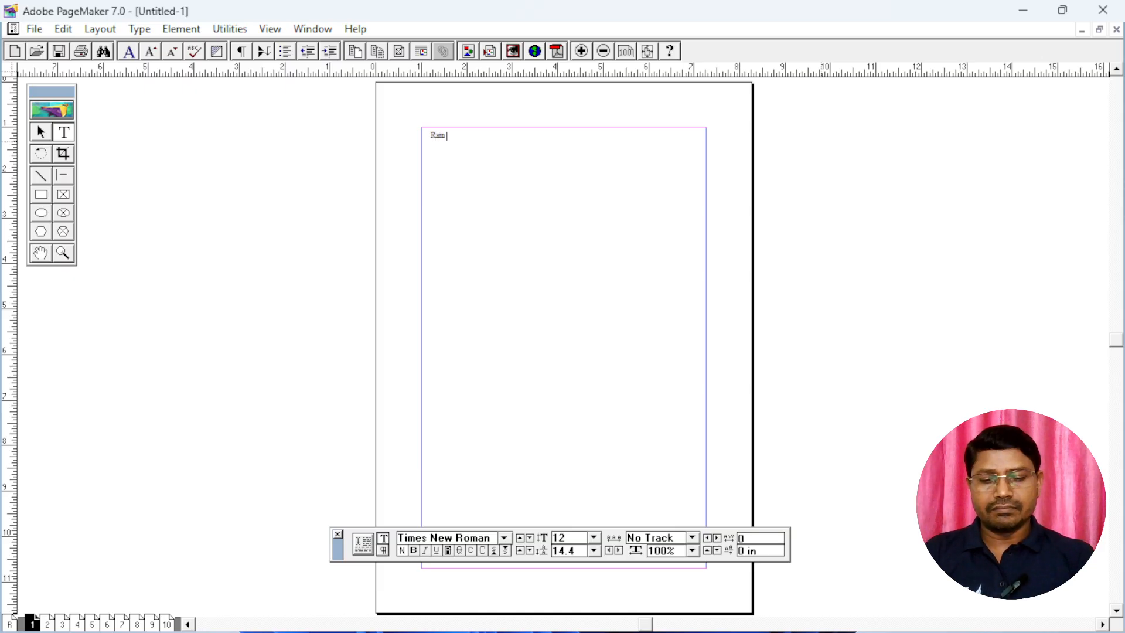
pyautogui.write(' is a g')
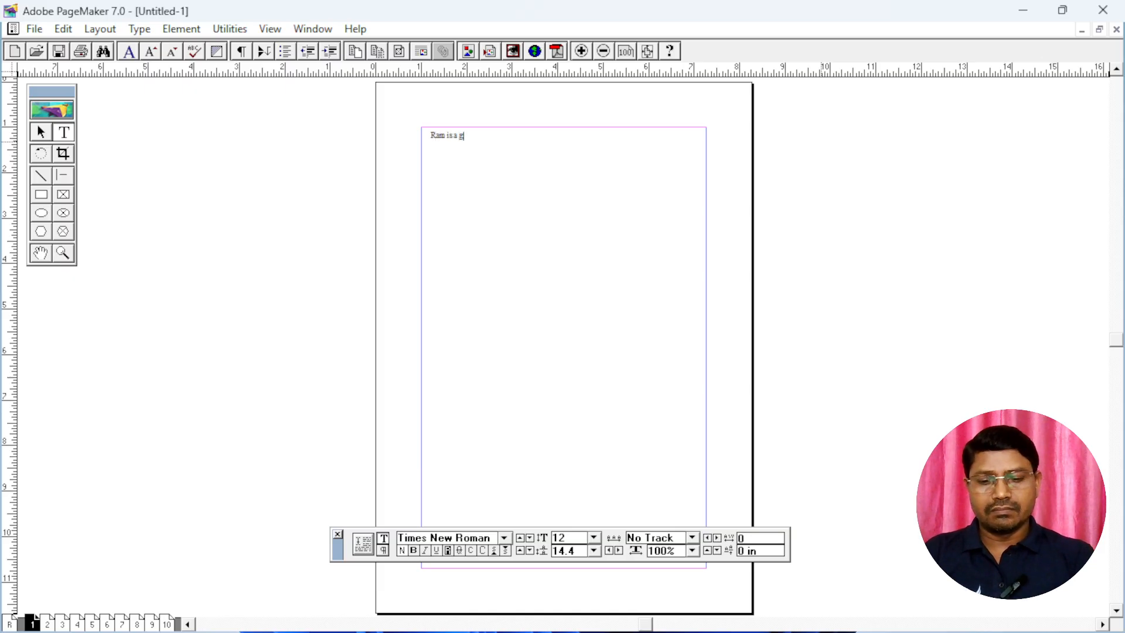
pyautogui.write('ood boy.')
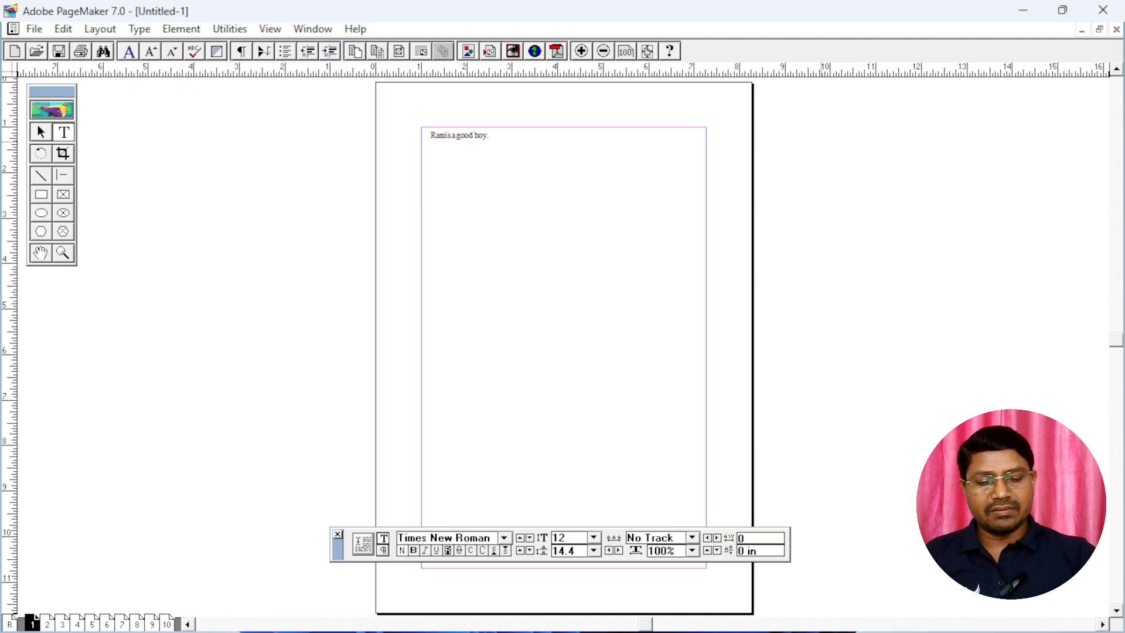
# Copy the whole sentence and paste it repeatedly in the text block to make an eight-line paragraph
pyautogui.hotkey('shift', 'Left')
pyautogui.hotkey('shift', 'Left')
pyautogui.hotkey('shift', 'Left')
pyautogui.hotkey('shift', 'Left')
pyautogui.hotkey('shift', 'Left')
pyautogui.hotkey('shift', 'Left')
pyautogui.hotkey('shift', 'Left')
pyautogui.hotkey('shift', 'Left')
pyautogui.hotkey('shift', 'Left')
pyautogui.hotkey('shift', 'Left')
pyautogui.hotkey('shift', 'Left')
pyautogui.hotkey('shift', 'Left')
pyautogui.hotkey('shift', 'Left')
pyautogui.hotkey('shift', 'Left')
pyautogui.hotkey('shift', 'Left')
pyautogui.hotkey('shift', 'Left')
pyautogui.hotkey('shift', 'Left')
pyautogui.hotkey('shift', 'Left')
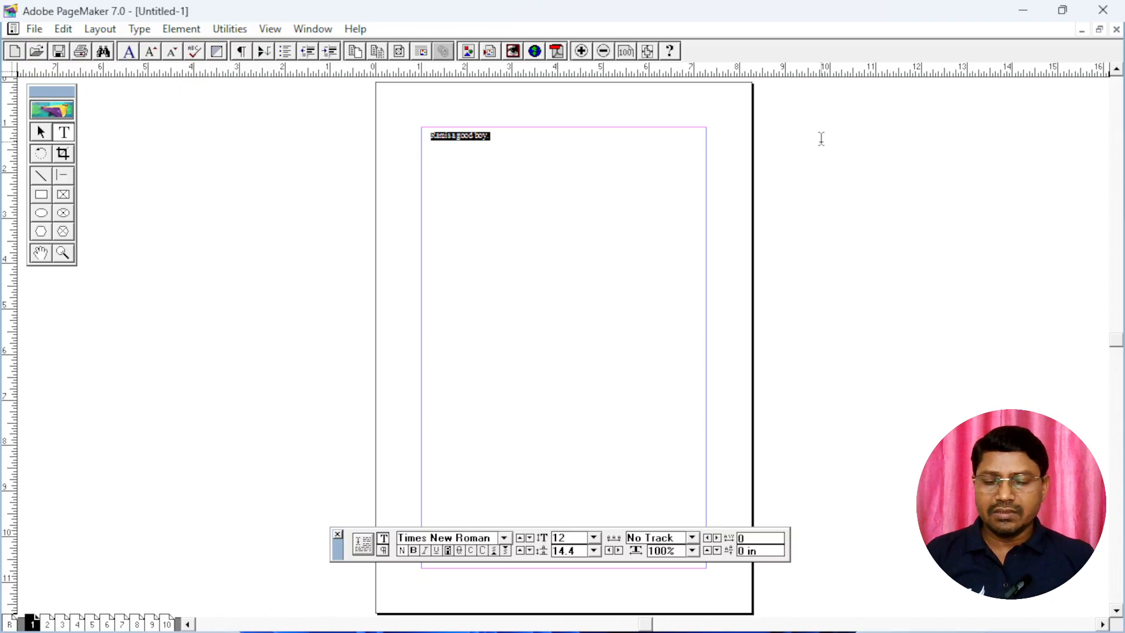
pyautogui.hotkey('ctrl', 'c')
pyautogui.hotkey('ctrl', 'v')
pyautogui.hotkey('ctrl', 'v')
pyautogui.hotkey('ctrl', 'v')
pyautogui.hotkey('ctrl', 'v')
pyautogui.hotkey('ctrl', 'v')
pyautogui.hotkey('ctrl', 'v')
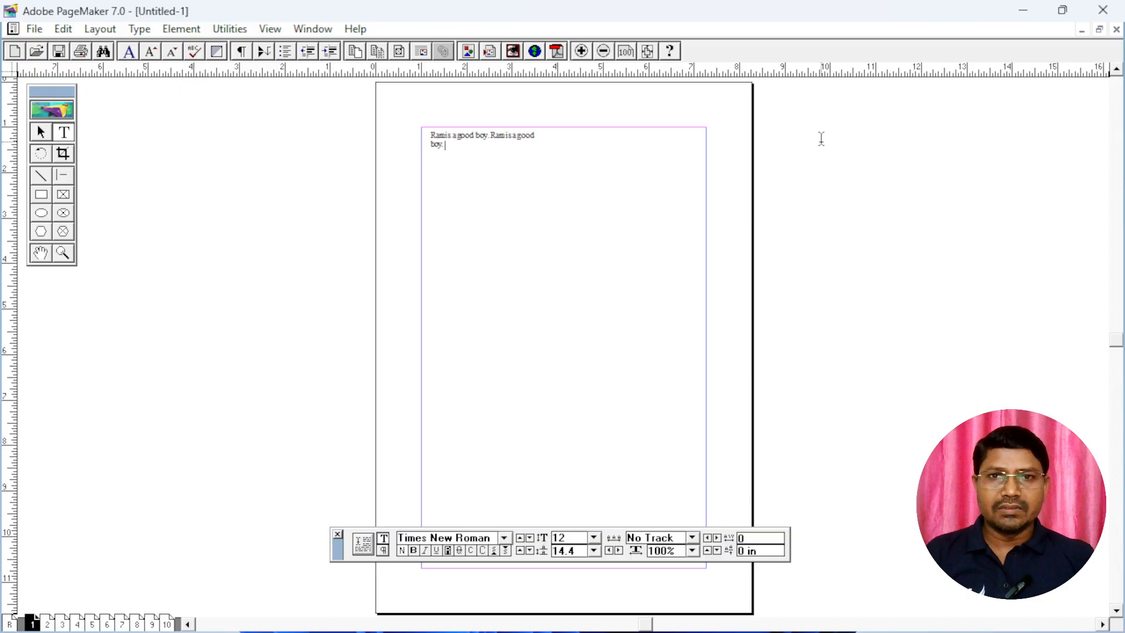
pyautogui.hotkey('ctrl', 'v')
pyautogui.hotkey('ctrl', 'v')
pyautogui.hotkey('ctrl', 'v')
pyautogui.hotkey('ctrl', 'v')
pyautogui.hotkey('ctrl', 'v')
pyautogui.hotkey('ctrl', 'v')
pyautogui.hotkey('ctrl', 'v')
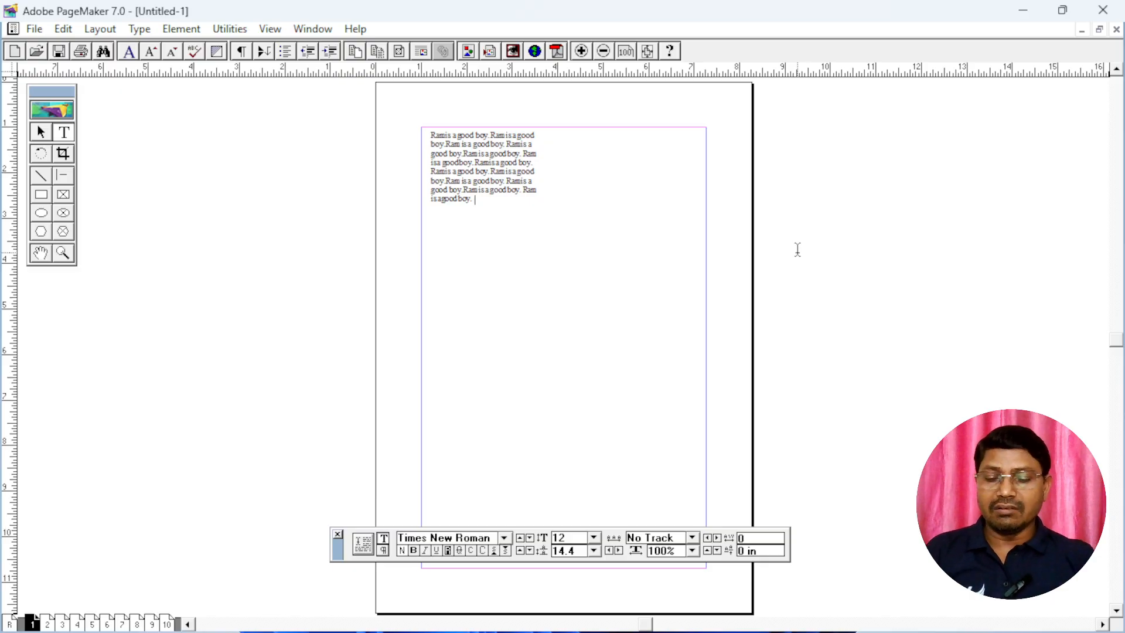
# Compare the paragraph at actual size, 200%, 400%, a reduced zoom and fit in window, finishing at actual size
pyautogui.hotkey('ctrl', '1')
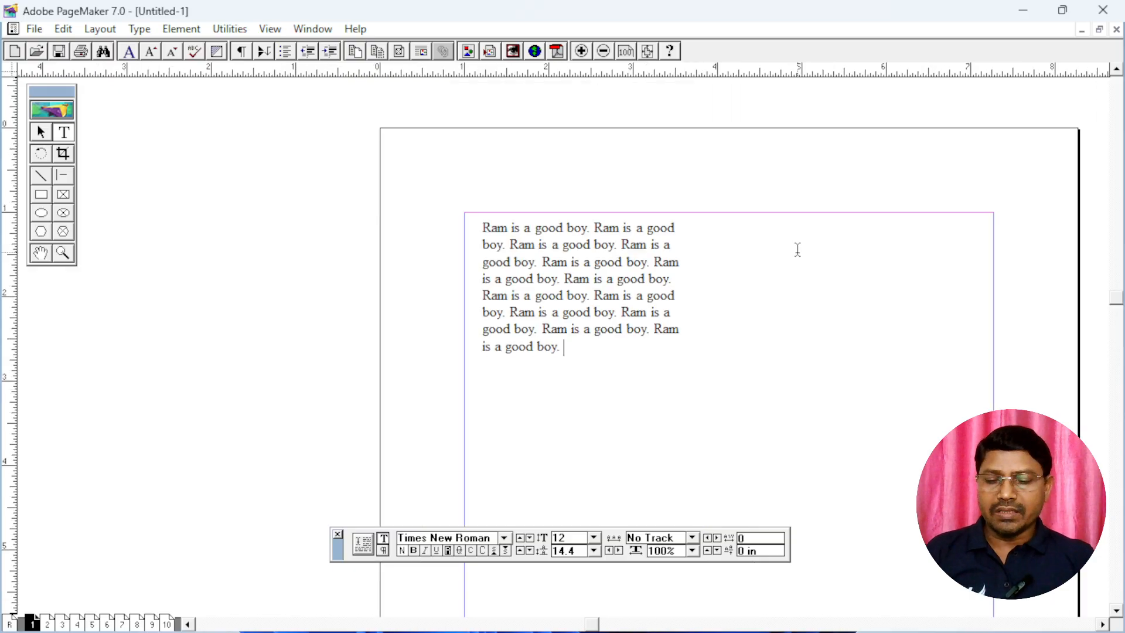
pyautogui.hotkey('ctrl', '2')
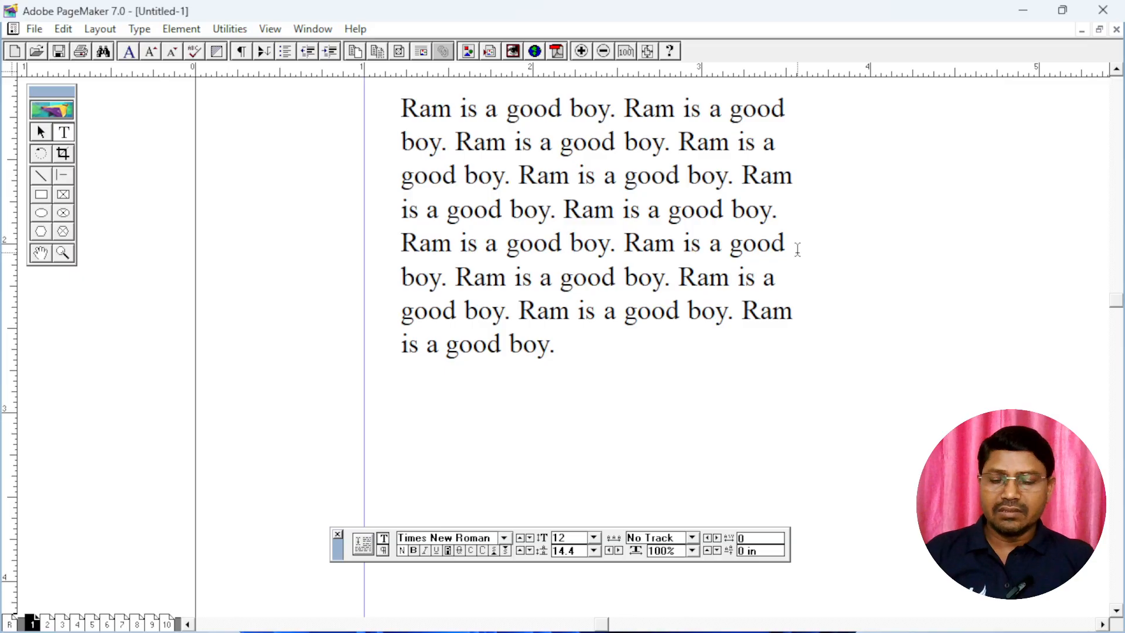
pyautogui.hotkey('ctrl', '4')
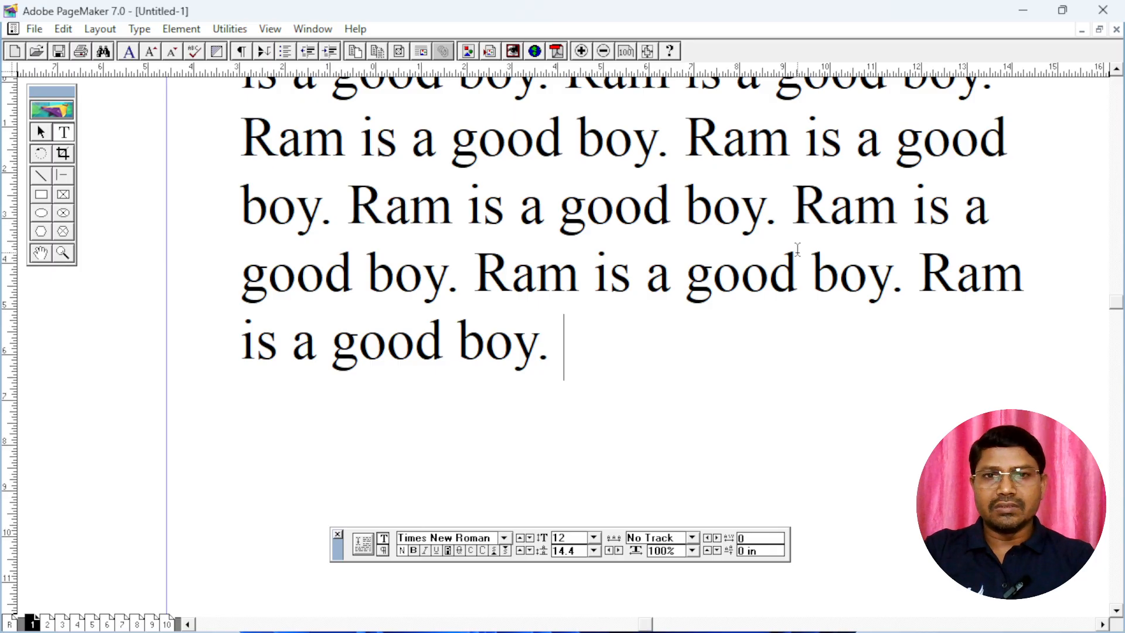
pyautogui.hotkey('ctrl', '0')
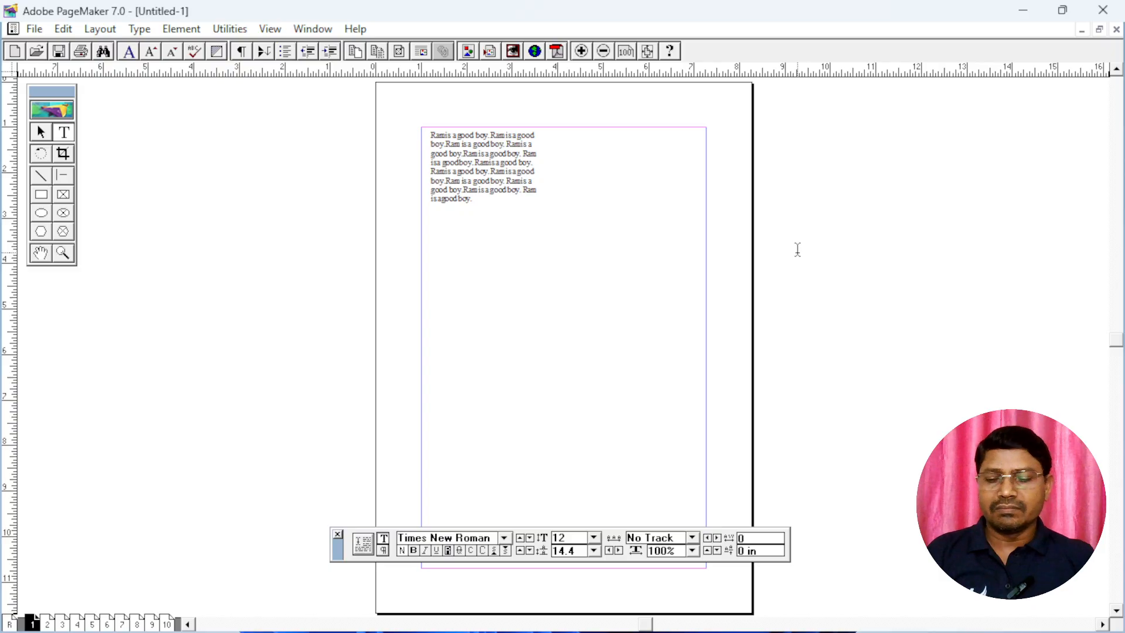
pyautogui.hotkey('ctrl', '1')
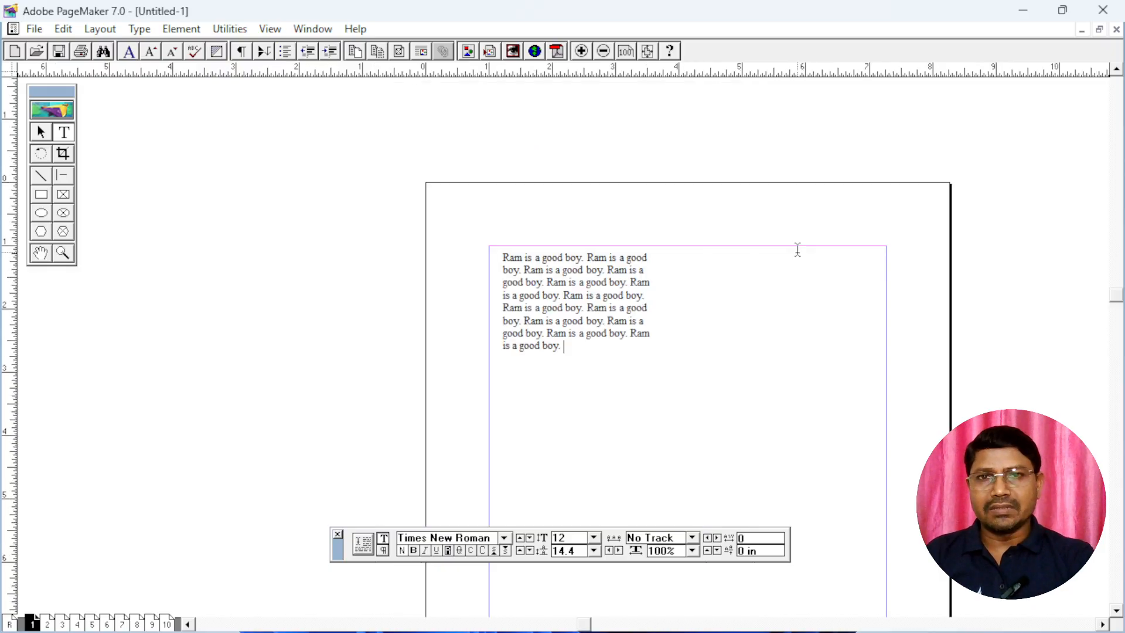
pyautogui.hotkey('ctrl', '-')
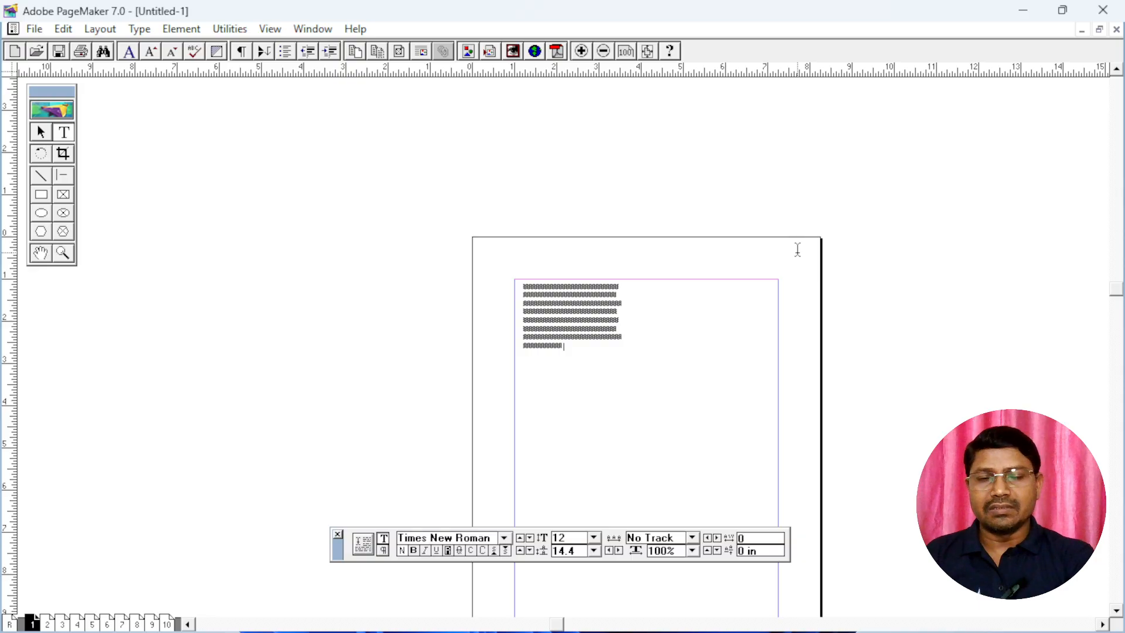
pyautogui.hotkey('ctrl', '0')
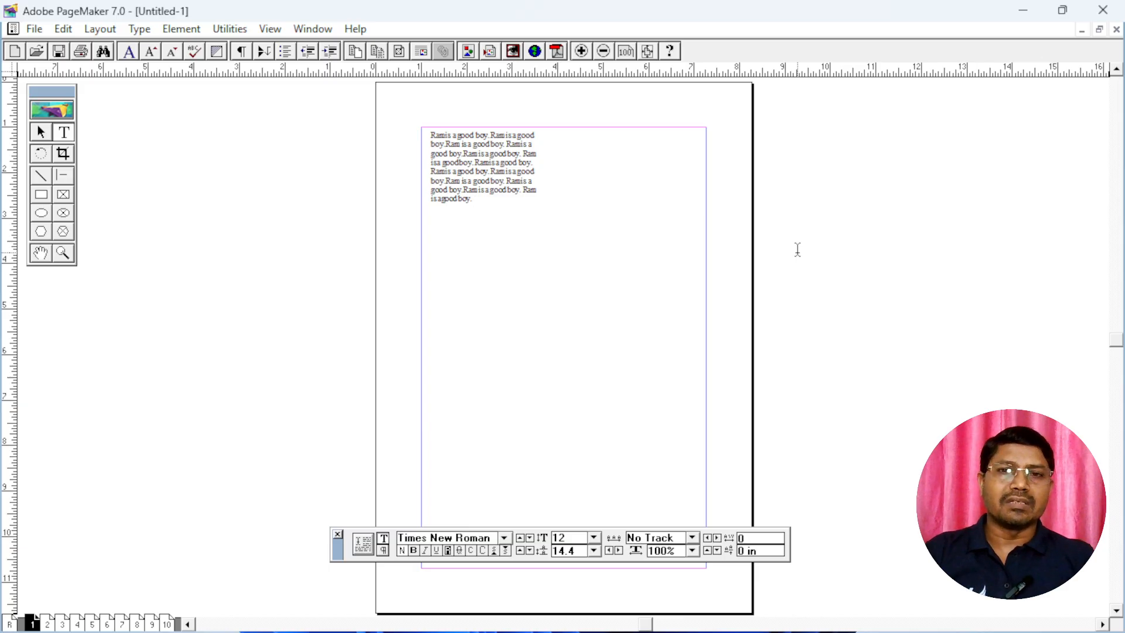
pyautogui.hotkey('ctrl', '1')
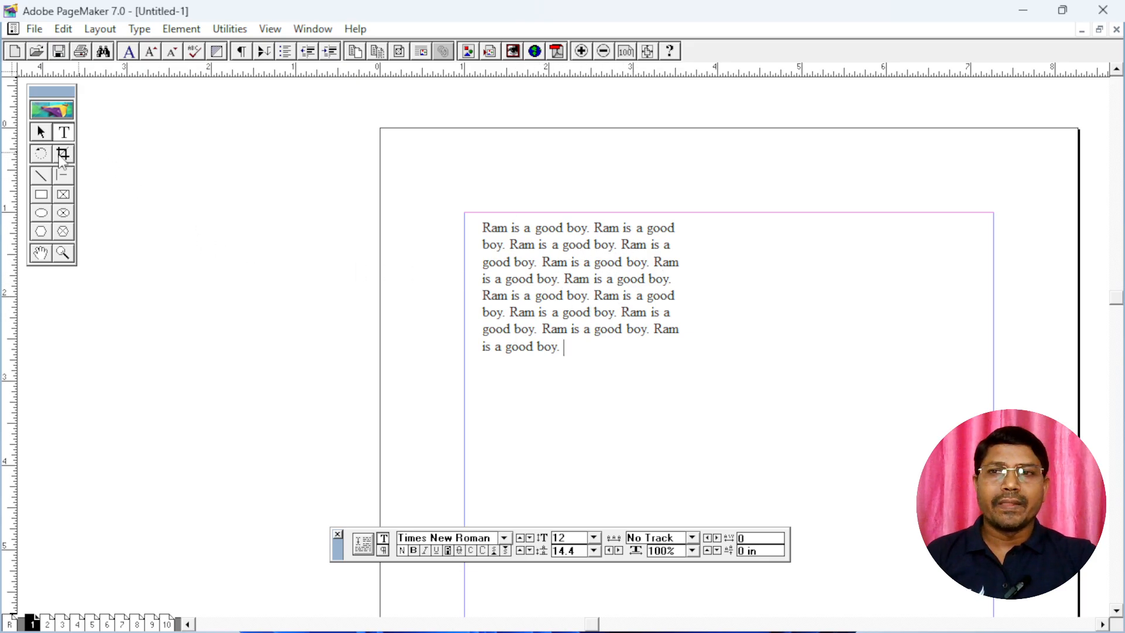
# Select the paragraph's text block with the Pointer tool and shift it slightly upward
pyautogui.rightClick(564, 299)
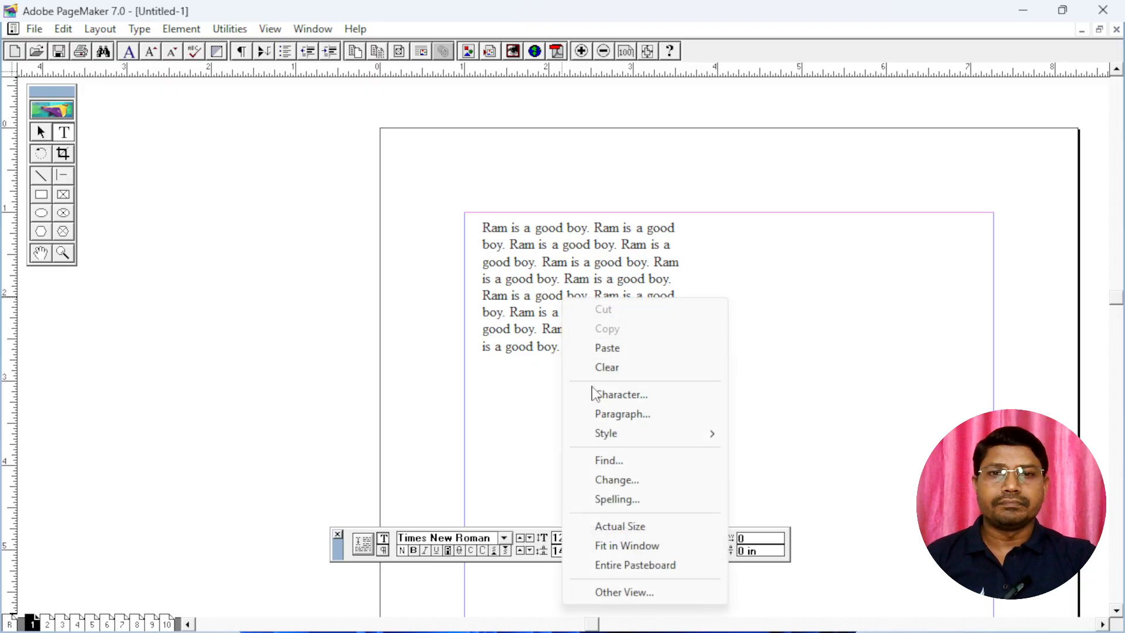
pyautogui.click(43, 133)
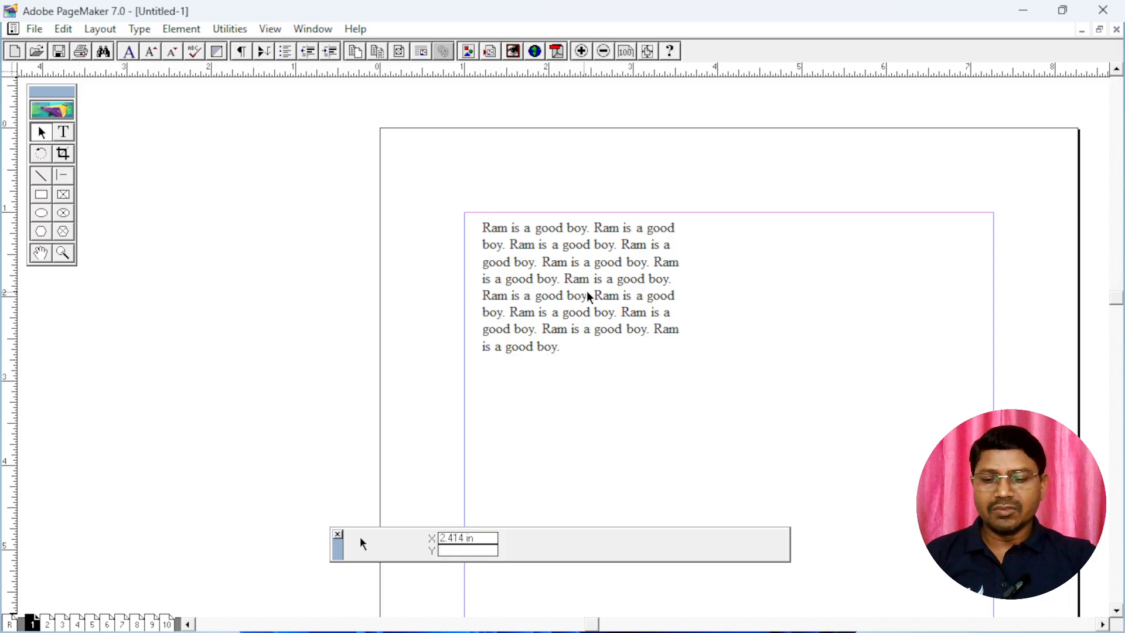
pyautogui.moveTo(750, 318); pyautogui.dragTo(605, 265)
pyautogui.click(422, 218)
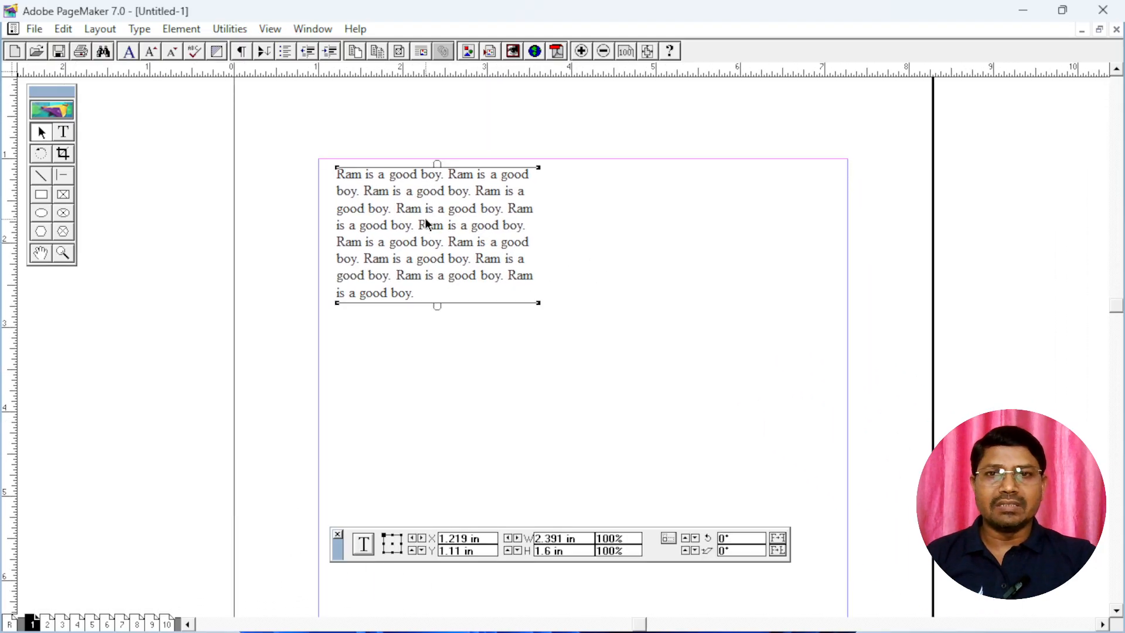
pyautogui.moveTo(439, 217)
pyautogui.mouseDown()
pyautogui.moveTo(743, 253)
pyautogui.moveTo(439, 248)
pyautogui.moveTo(454, 209)
pyautogui.moveTo(442, 201)
pyautogui.mouseUp()
# Draw a second text block about 2.5 inches wide to the right of the first and fill it with pasted copies of the sentence
pyautogui.click(63, 131)
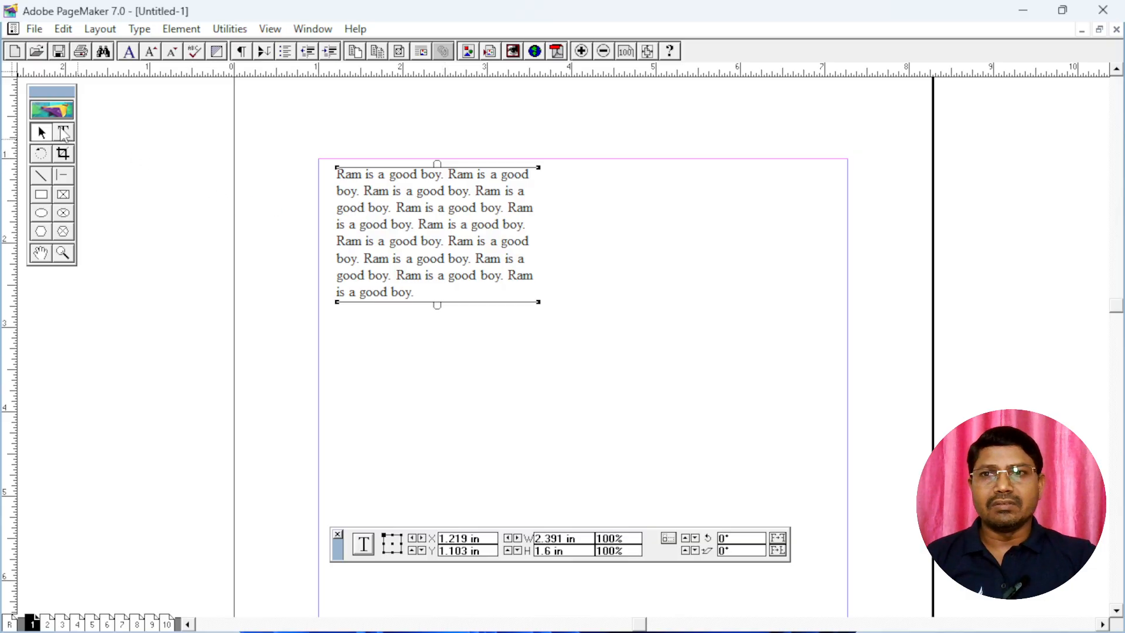
pyautogui.moveTo(588, 175); pyautogui.dragTo(797, 312)
pyautogui.hotkey('ctrl', 'v')
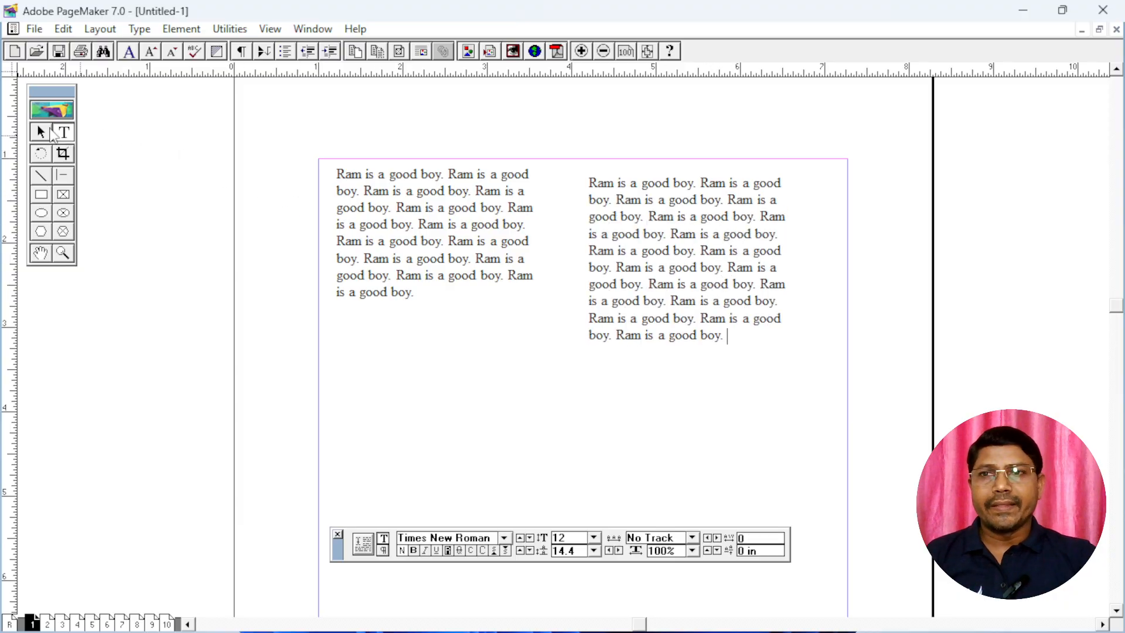
# Swap the two text blocks, placing the longer paragraph on the left and the shorter one level with it on the right
pyautogui.click(42, 132)
pyautogui.moveTo(465, 223); pyautogui.dragTo(738, 374)
pyautogui.moveTo(689, 261); pyautogui.dragTo(452, 259)
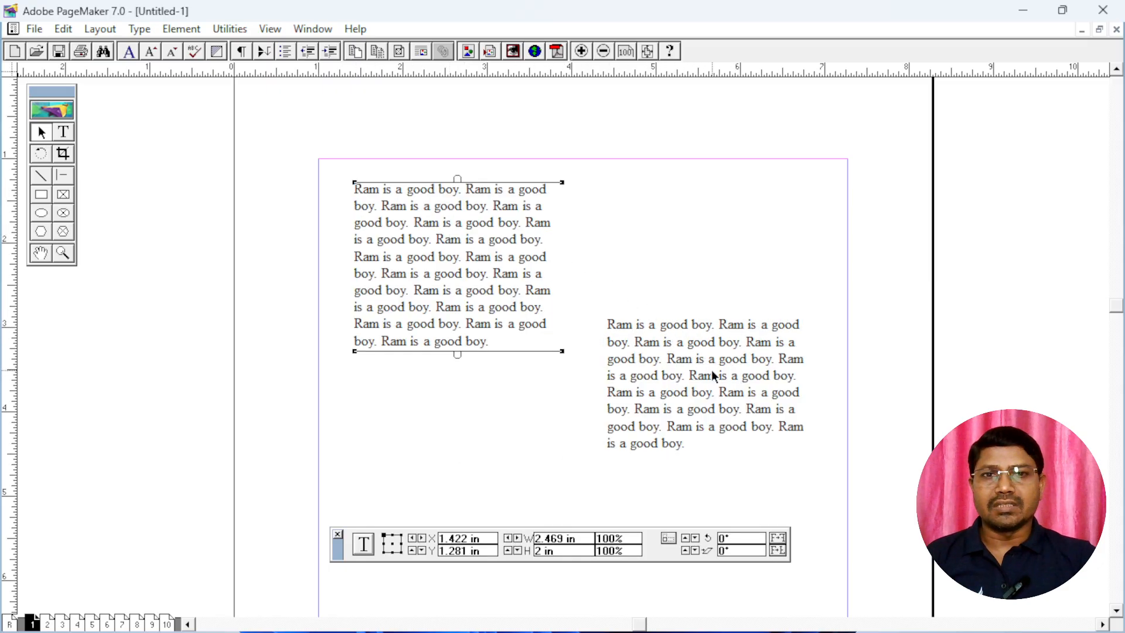
pyautogui.moveTo(710, 376); pyautogui.dragTo(716, 255)
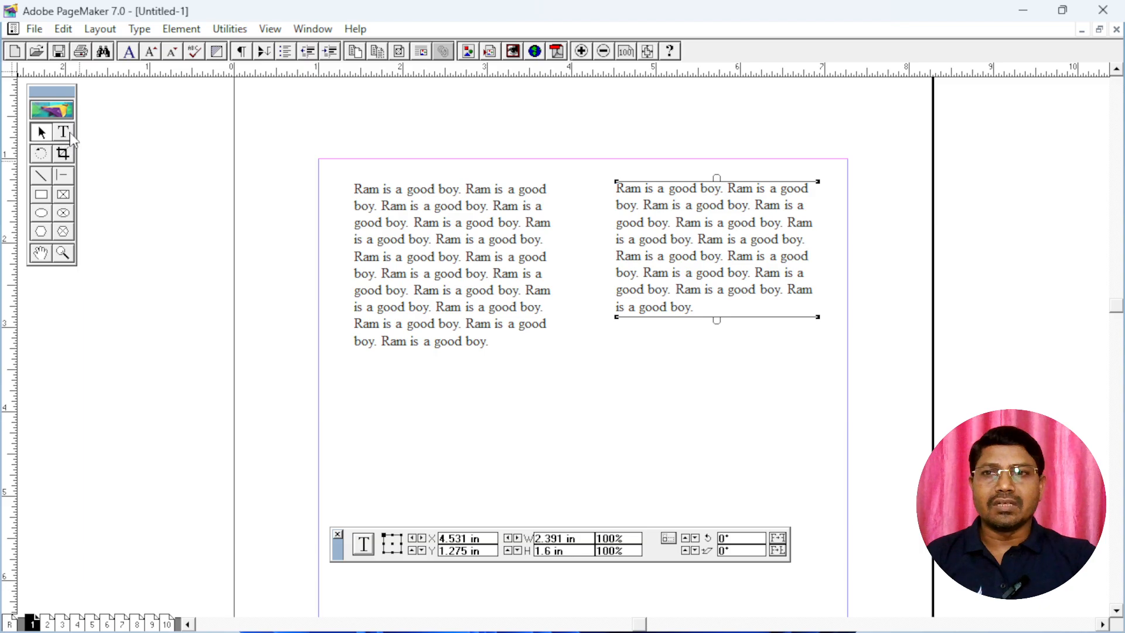
# Rotate the left text block to 30° with the Rotating tool by entering an exact angle
pyautogui.click(64, 132)
pyautogui.click(43, 155)
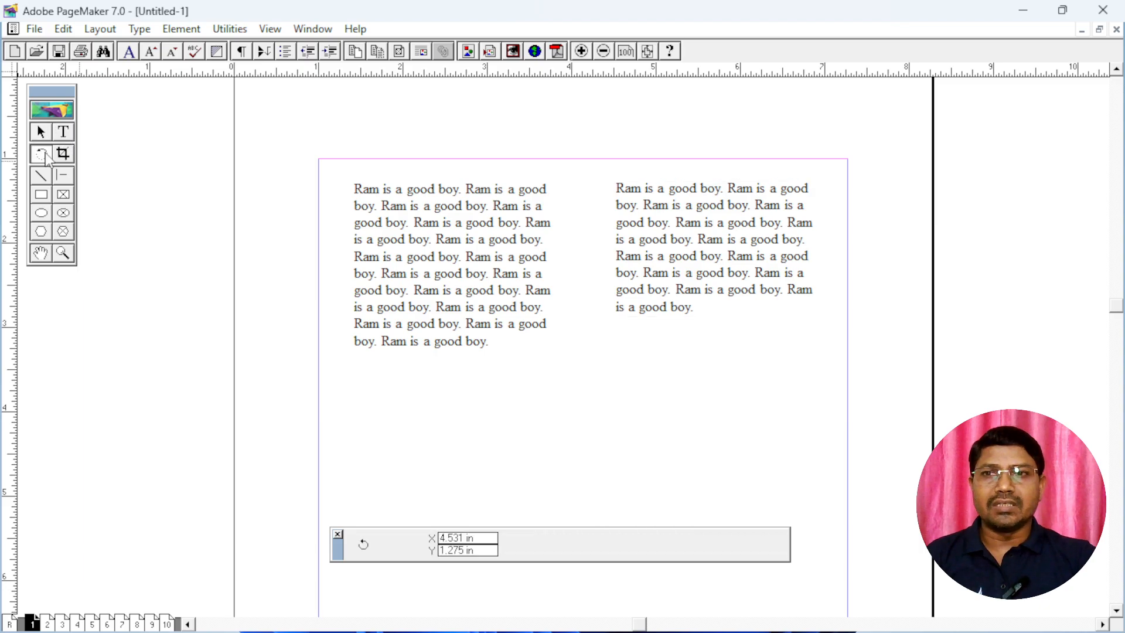
pyautogui.click(442, 264)
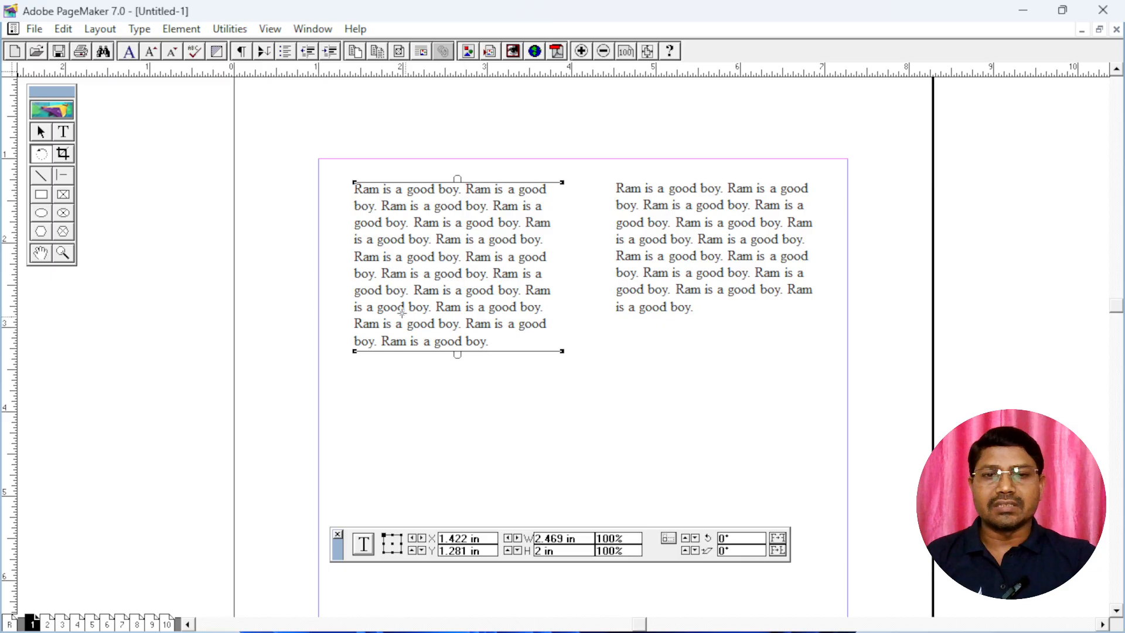
pyautogui.doubleClick(744, 539)
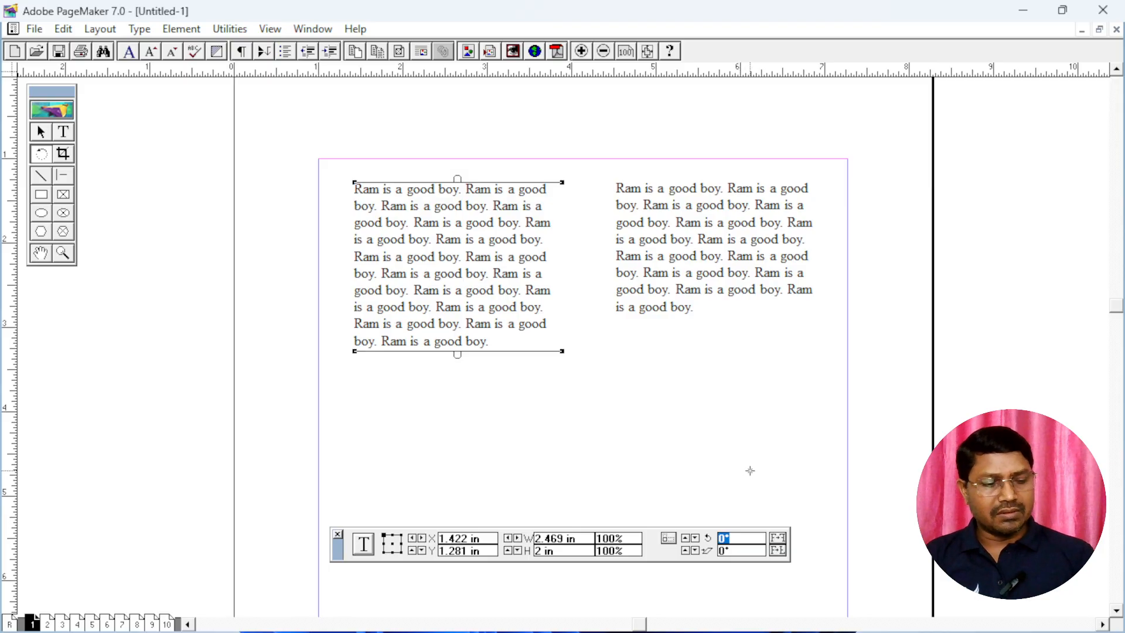
pyautogui.write('3')
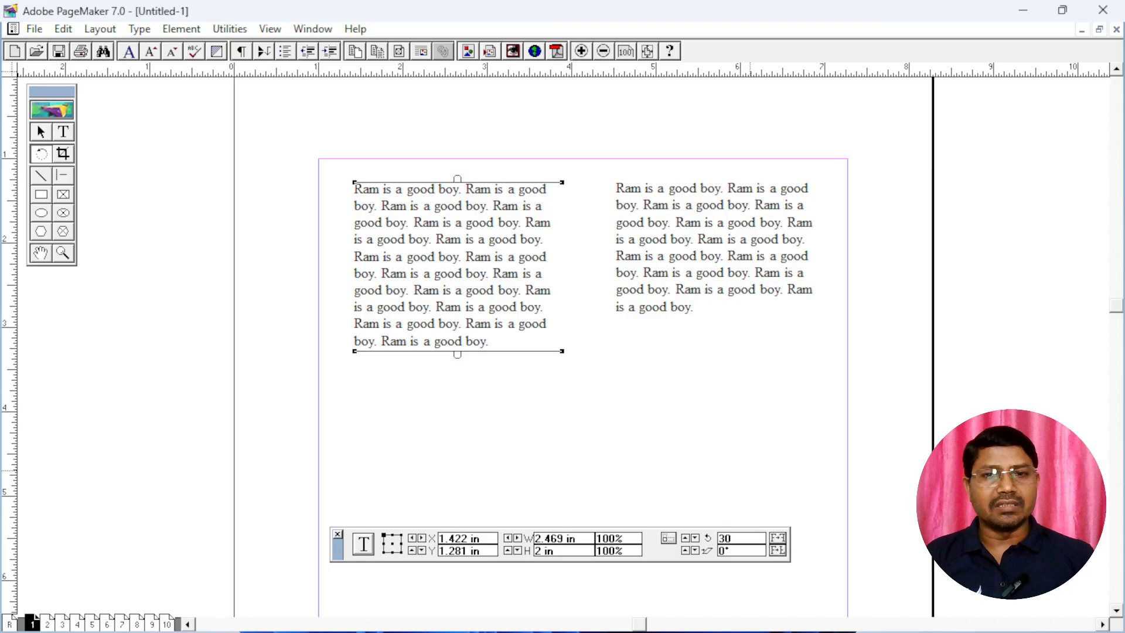
pyautogui.press('Return')
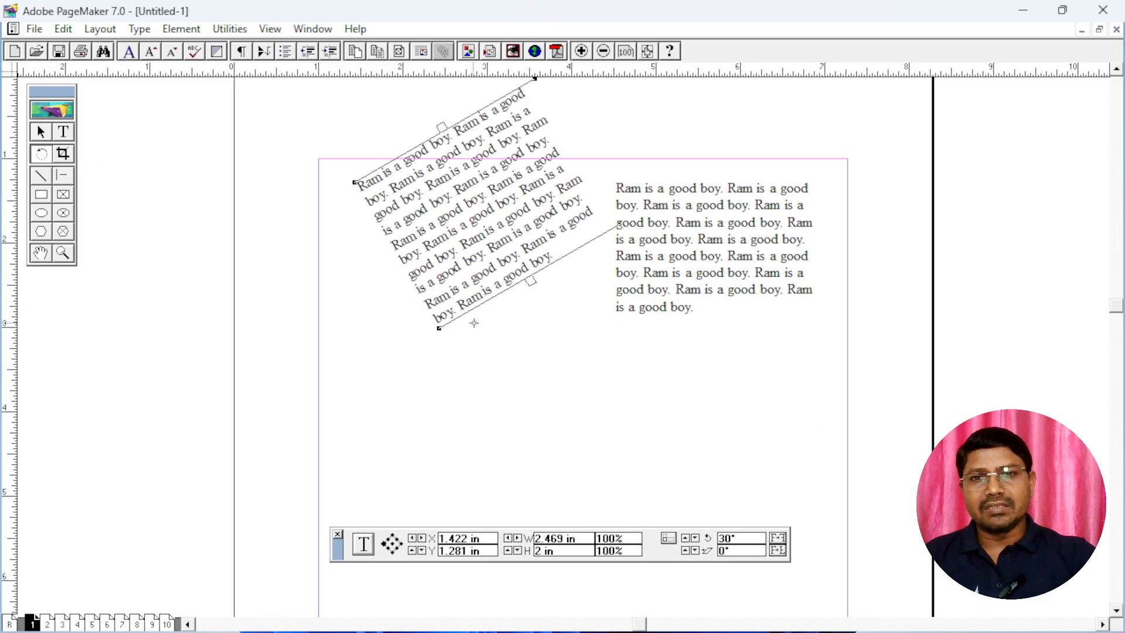
# Rotate the text blocks freehand, the left one to about 84° and the right one to about 33°
pyautogui.moveTo(621, 227); pyautogui.dragTo(645, 196)
pyautogui.click(713, 228)
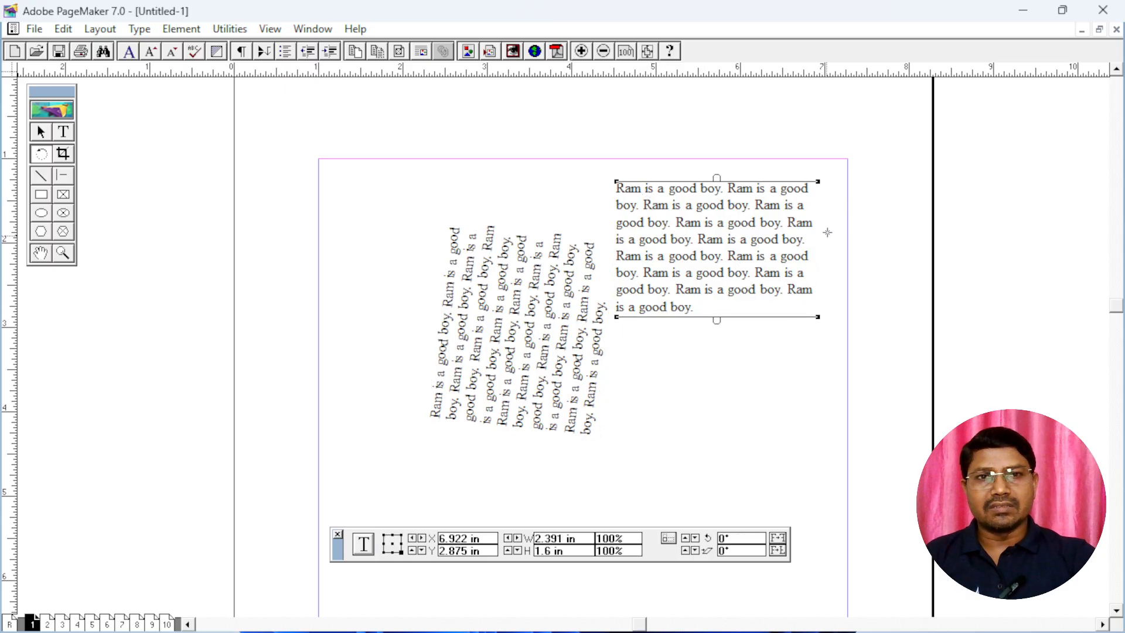
pyautogui.moveTo(819, 181); pyautogui.dragTo(885, 139)
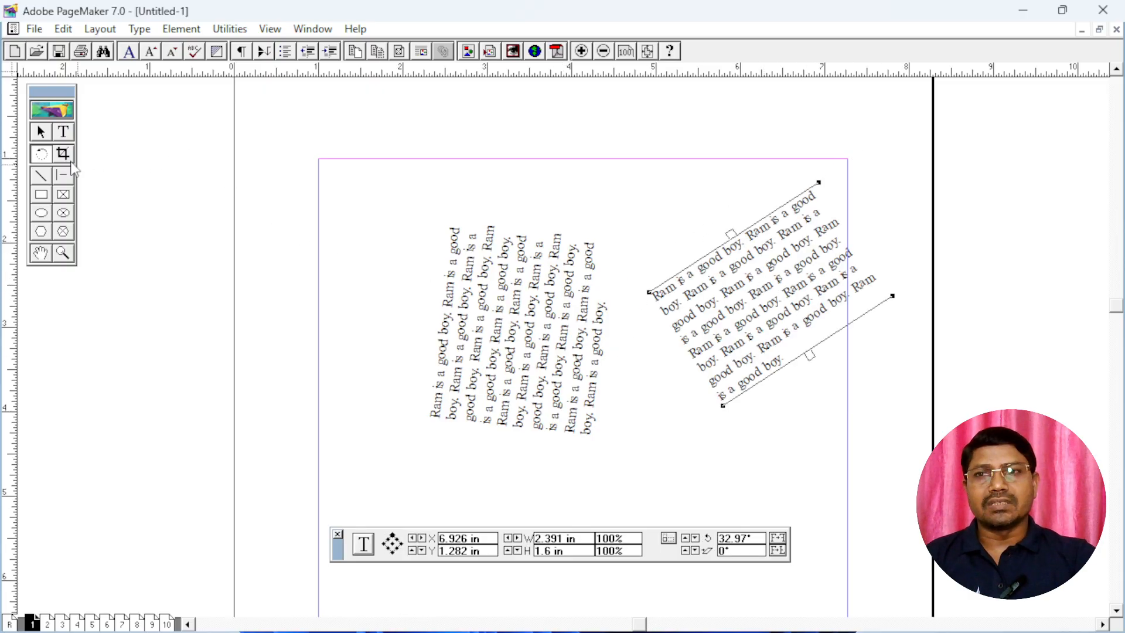
# Move both rotated text blocks with the Pointer tool, each somewhat to the left, so they fit within the page margins
pyautogui.click(41, 132)
pyautogui.click(542, 397)
pyautogui.moveTo(541, 398); pyautogui.dragTo(494, 391)
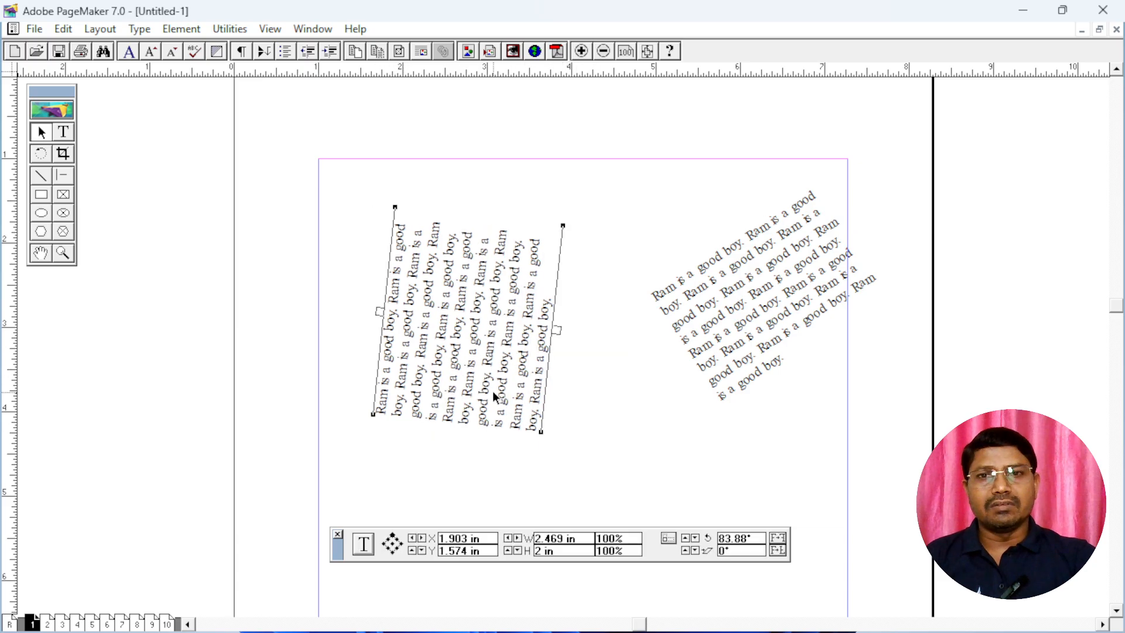
pyautogui.moveTo(792, 325); pyautogui.dragTo(723, 339)
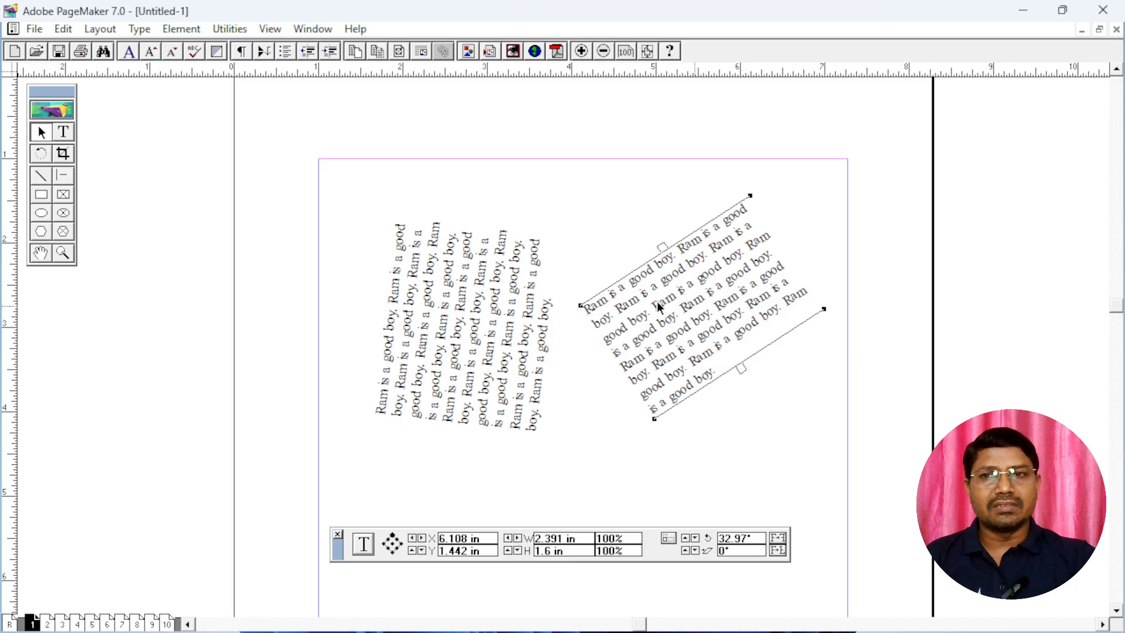
# Rotate the right text block freehand to nearly level and set its rotation angle to exactly 0°
pyautogui.click(41, 154)
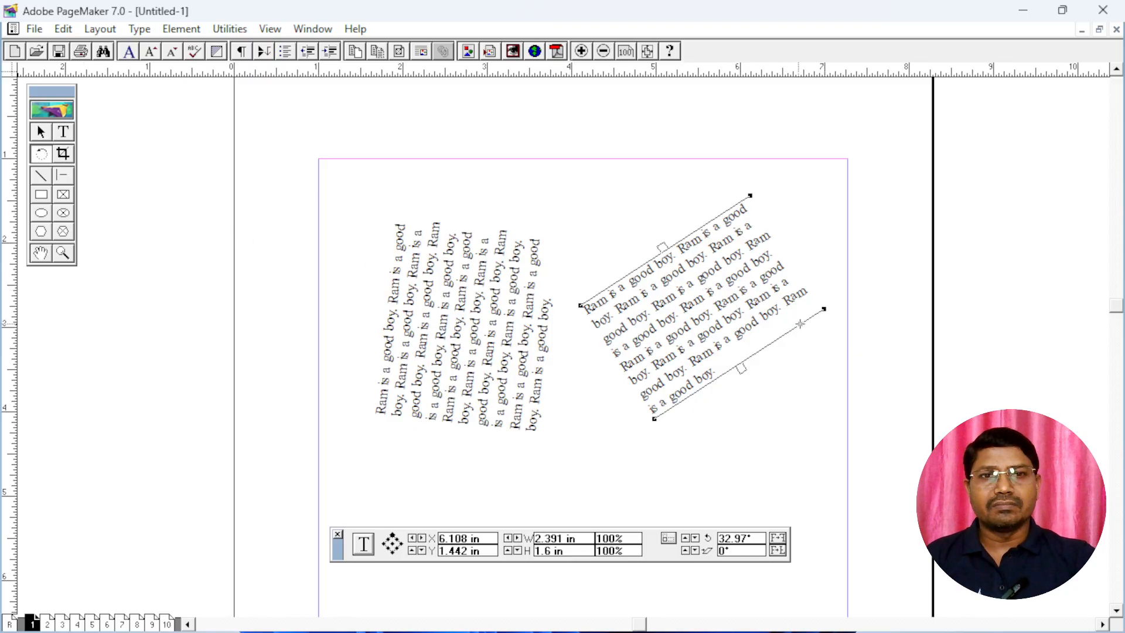
pyautogui.moveTo(824, 309); pyautogui.dragTo(867, 345)
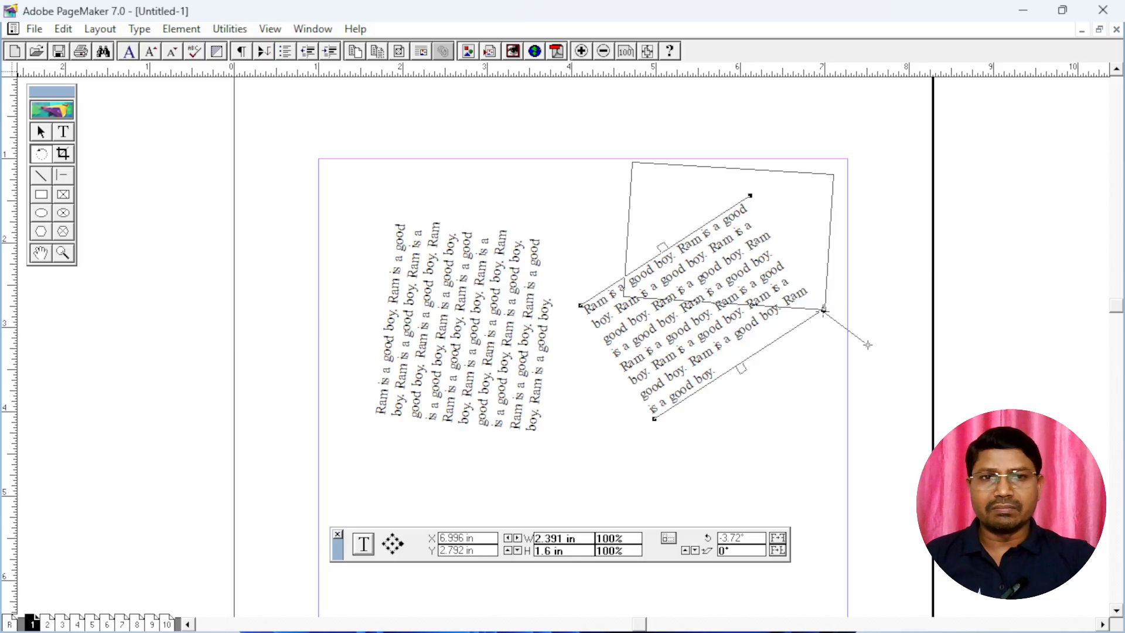
pyautogui.moveTo(867, 345)
pyautogui.mouseDown()
pyautogui.moveTo(877, 319)
pyautogui.moveTo(874, 343)
pyautogui.mouseUp()
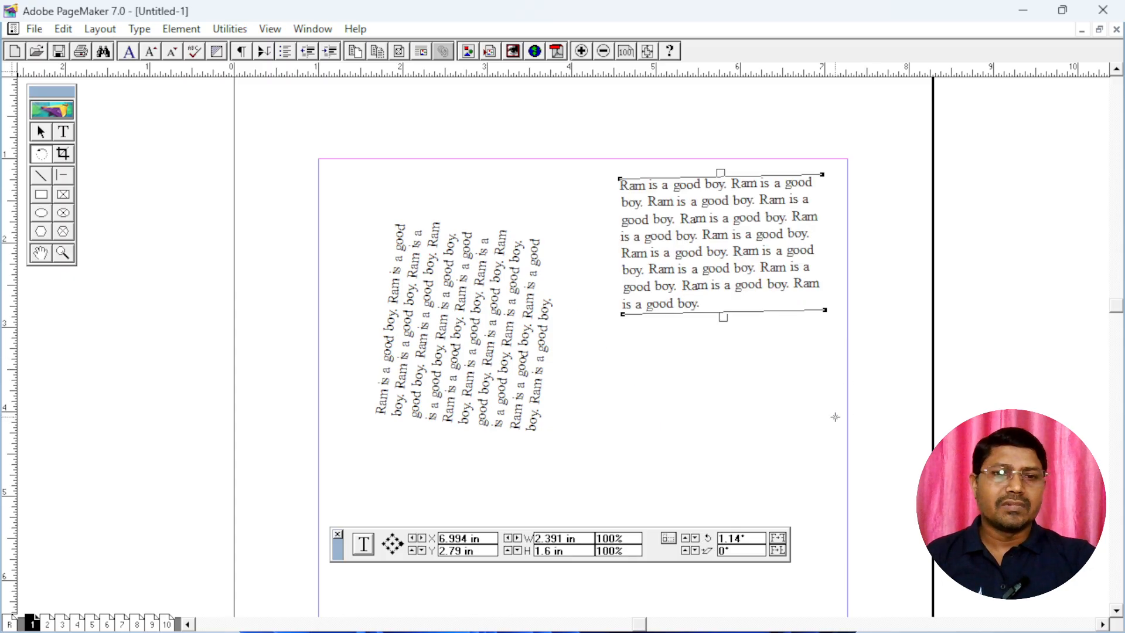
pyautogui.moveTo(759, 541); pyautogui.dragTo(715, 550)
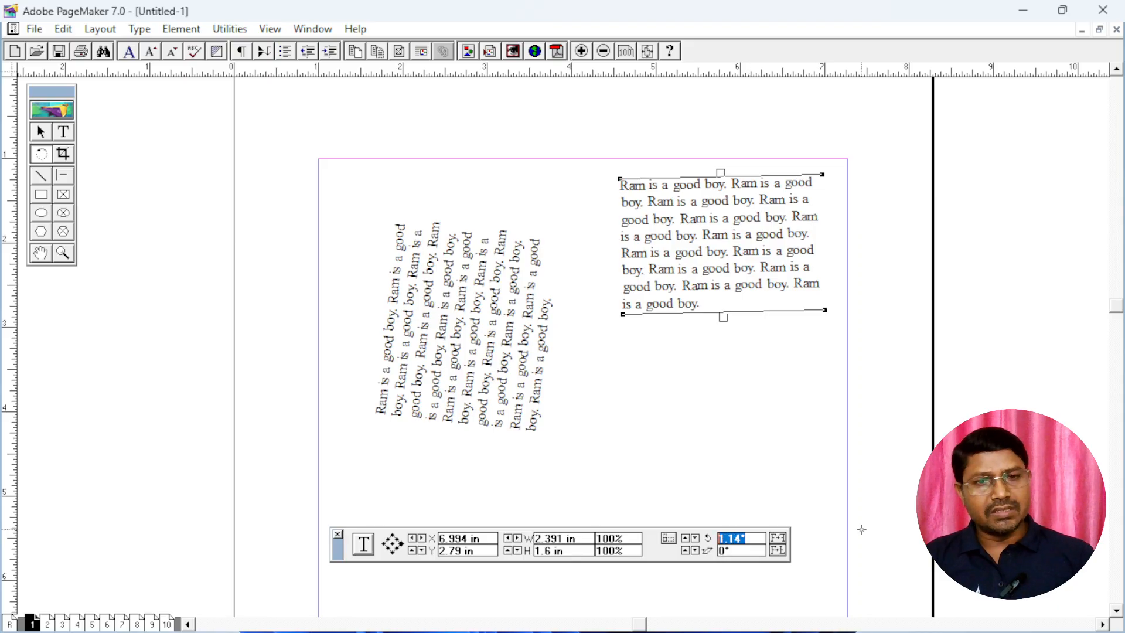
pyautogui.write('0')
pyautogui.press('Return')
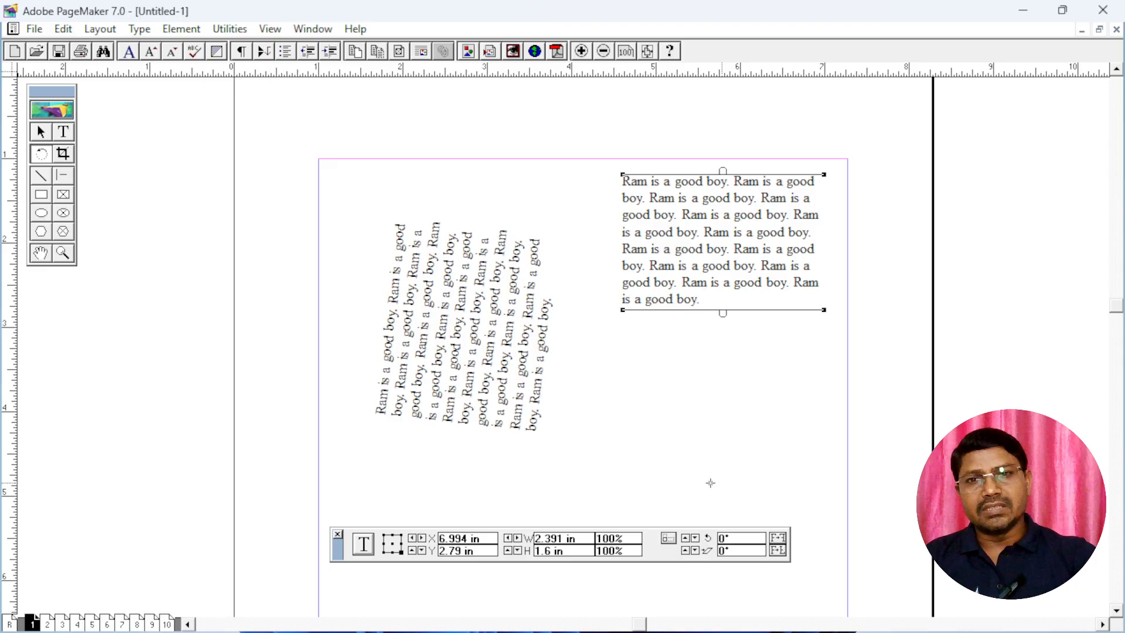
# Set the rotation angle of the left text block to 0°
pyautogui.click(491, 347)
pyautogui.moveTo(764, 536); pyautogui.dragTo(706, 550)
pyautogui.write('0')
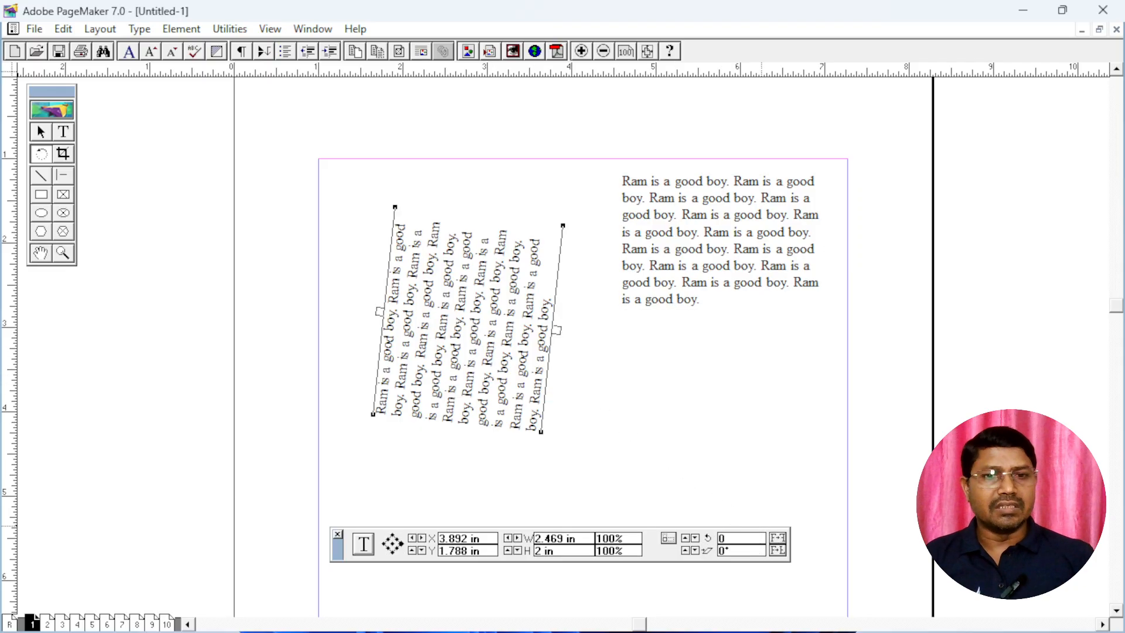
pyautogui.press('Return')
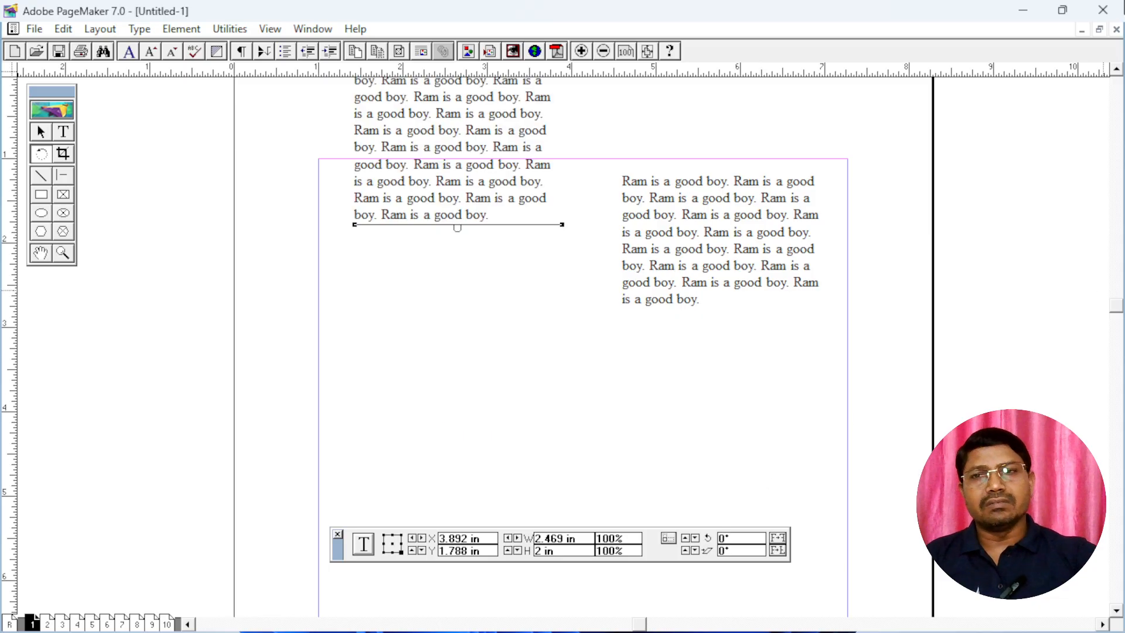
# Move the left text block down inside the page margins and lower the right block slightly beside it
pyautogui.click(45, 136)
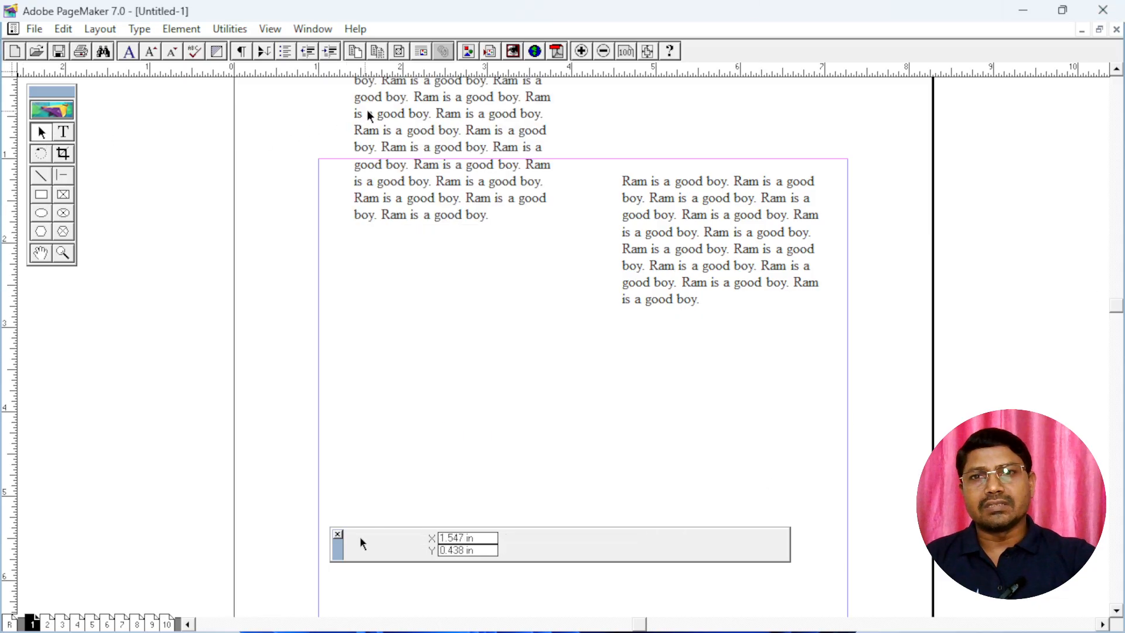
pyautogui.moveTo(428, 113); pyautogui.dragTo(444, 251)
pyautogui.moveTo(667, 214); pyautogui.dragTo(656, 249)
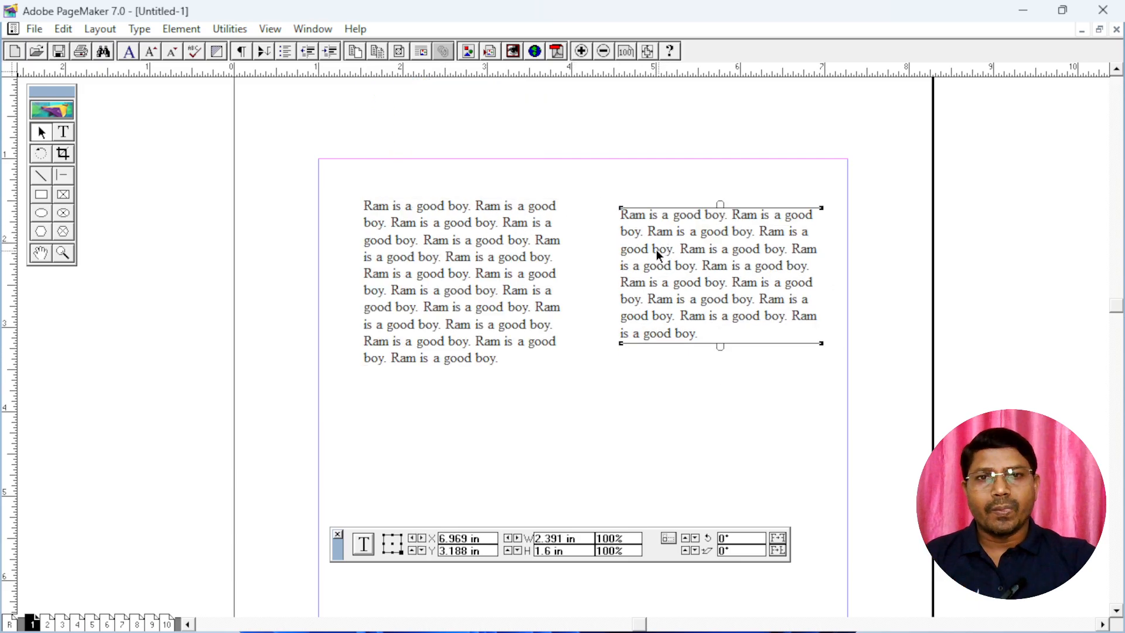
# Bring the empty area below the text into view, start placing a file and browse to the Photos folder on the Desktop
pyautogui.click(63, 153)
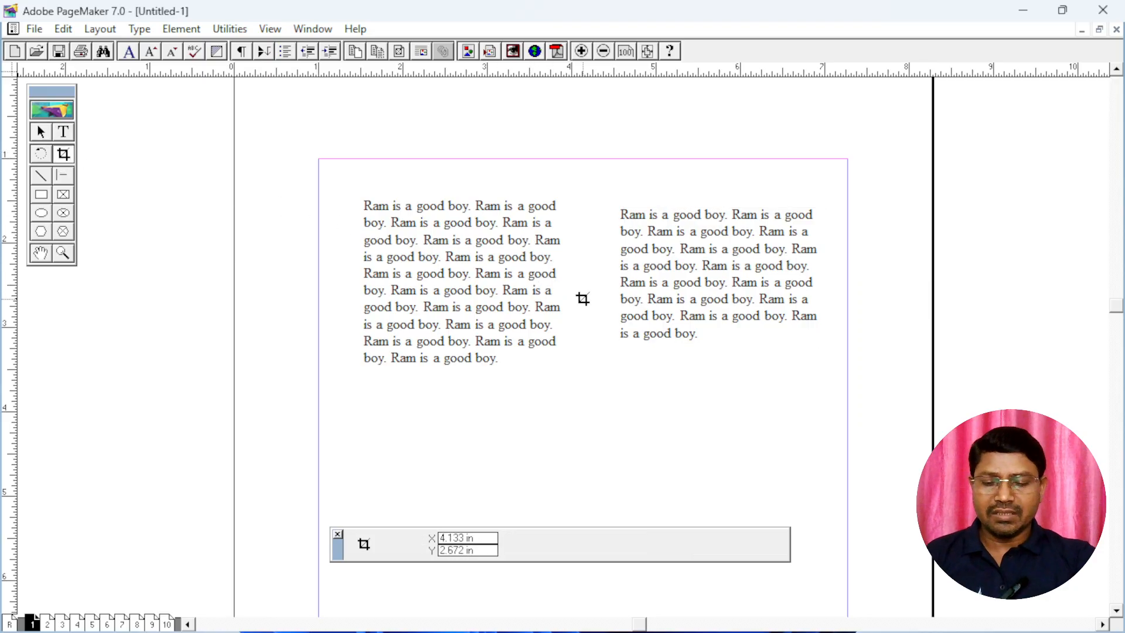
pyautogui.moveTo(680, 381); pyautogui.dragTo(659, 206)
pyautogui.moveTo(623, 317); pyautogui.dragTo(665, 259)
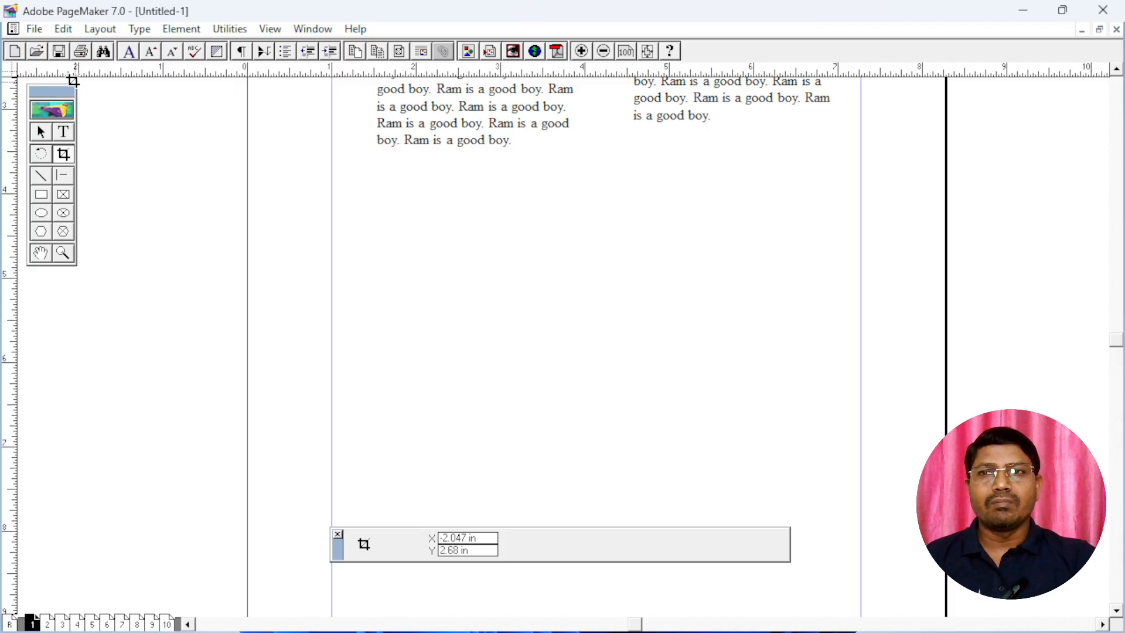
pyautogui.click(34, 29)
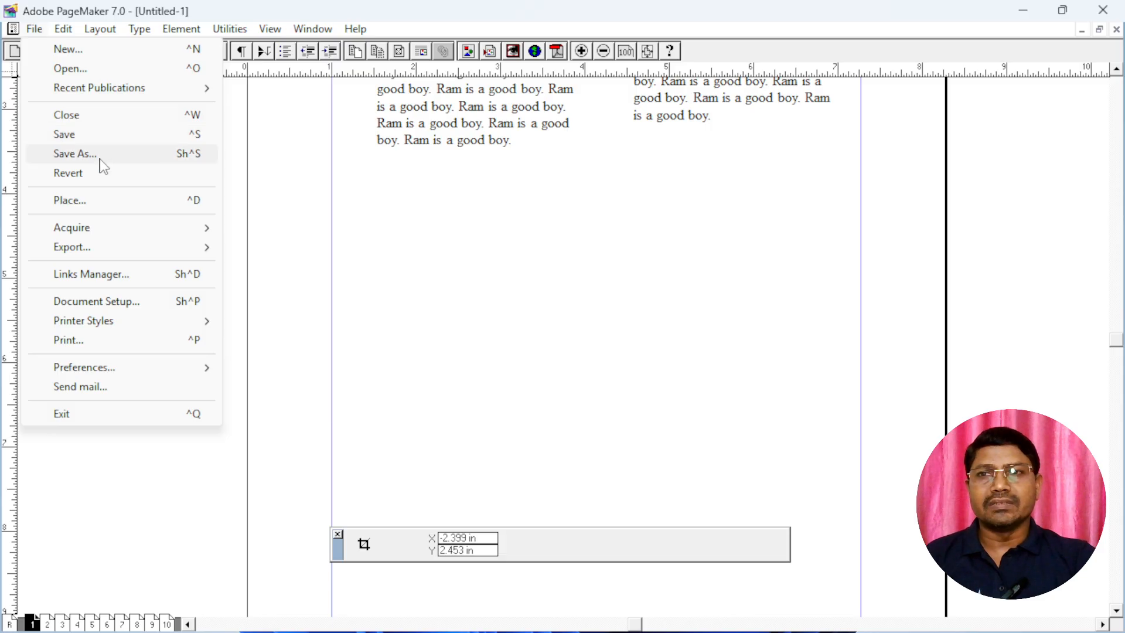
pyautogui.click(95, 200)
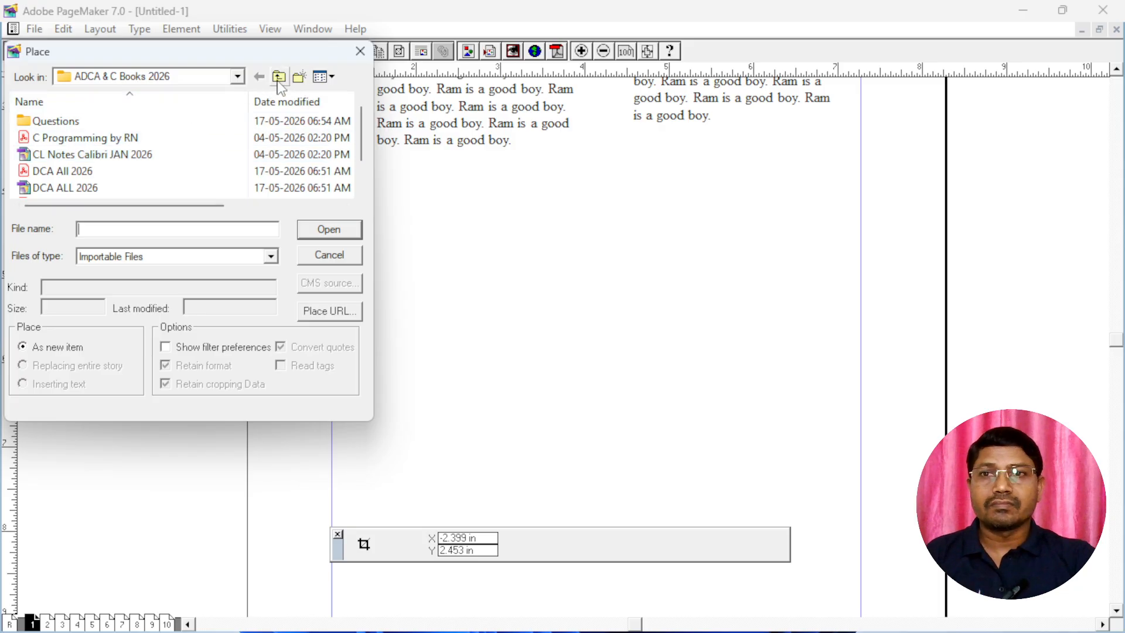
pyautogui.click(237, 76)
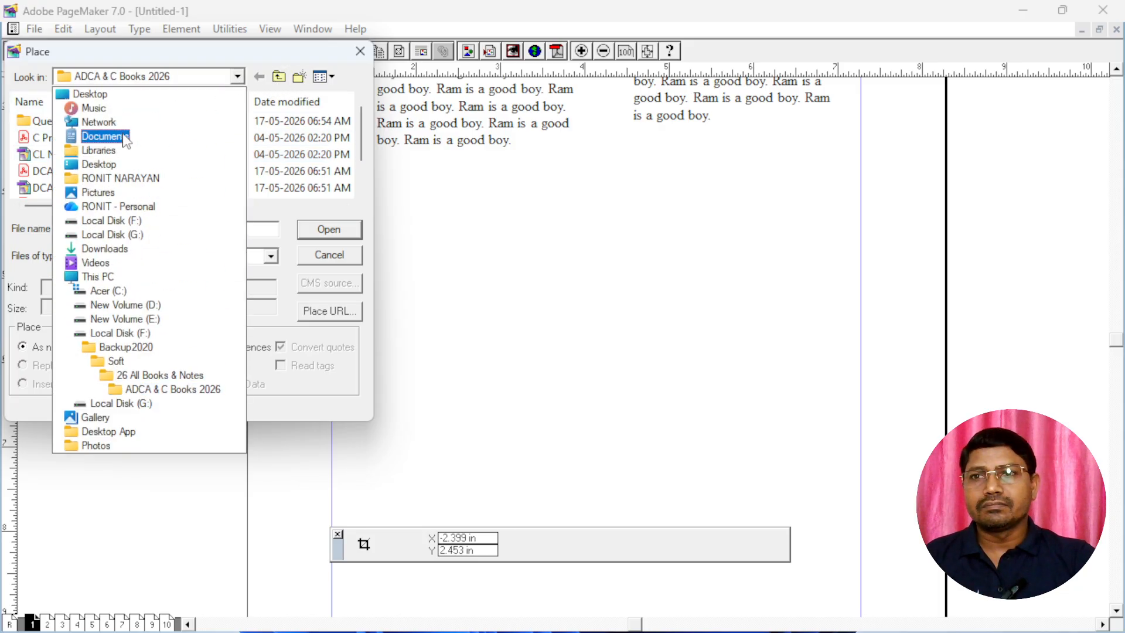
pyautogui.click(97, 94)
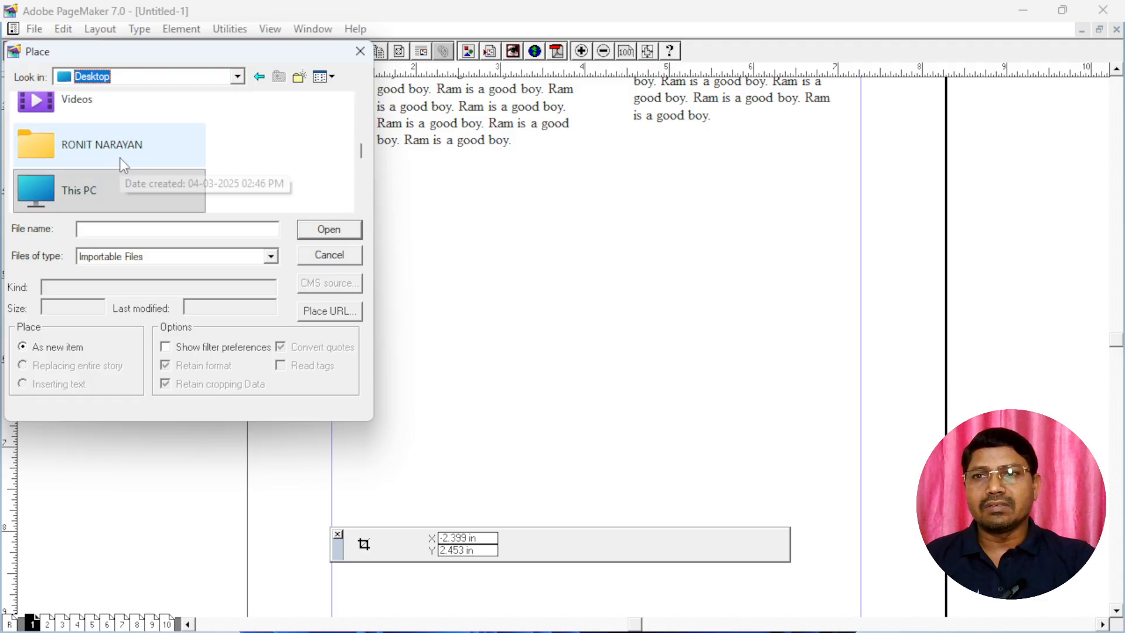
pyautogui.scroll(-4, 123, 158)
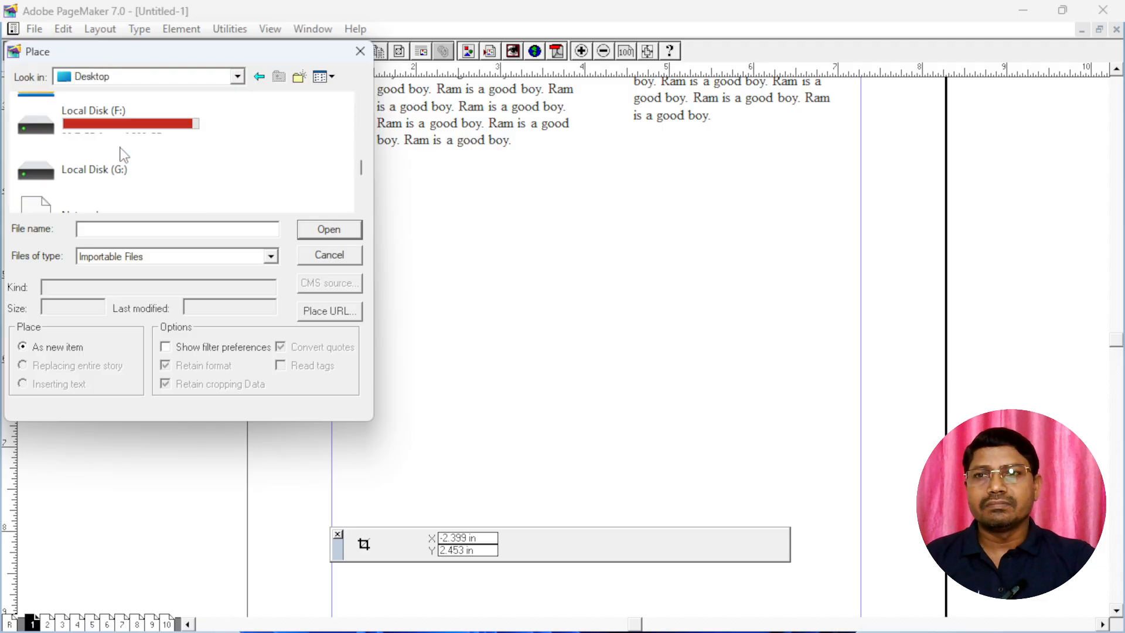
pyautogui.scroll(4, 123, 155)
pyautogui.scroll(-8, 124, 155)
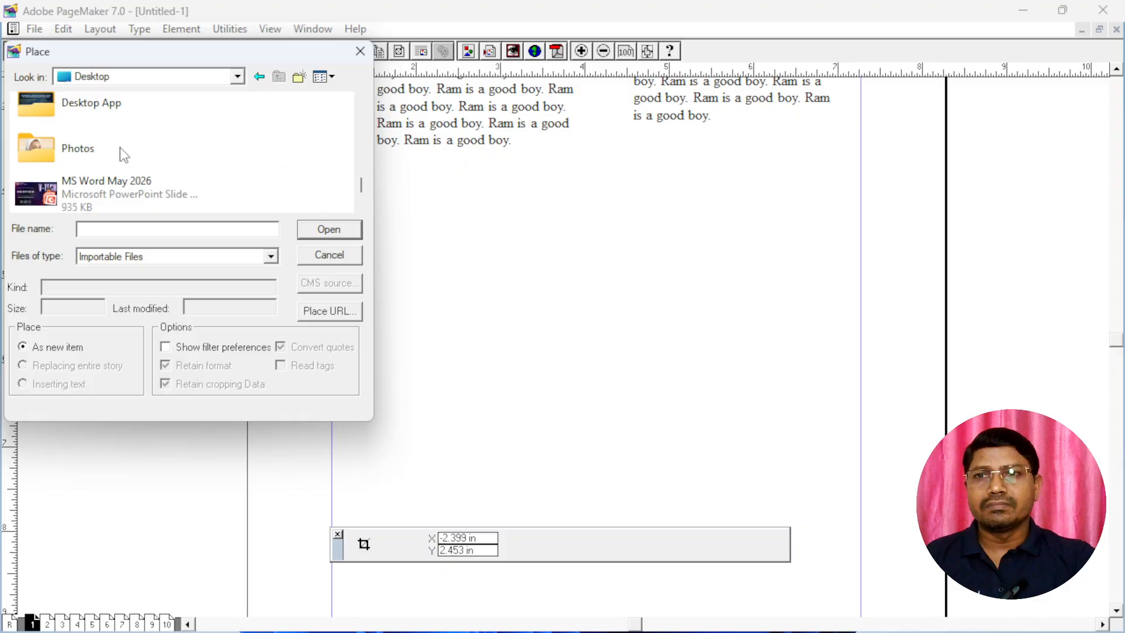
pyautogui.doubleClick(87, 154)
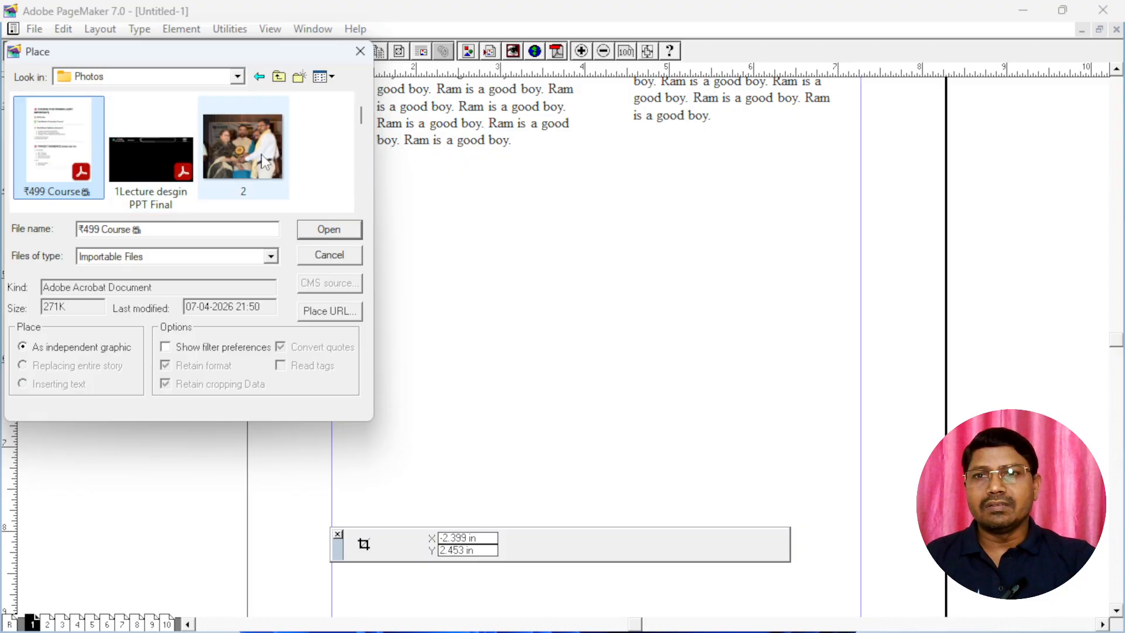
# Place the image 2.png below the text blocks at about 3.7 by 2.9 inches, including a complete copy in the publication
pyautogui.click(265, 161)
pyautogui.scroll(-1, 265, 161)
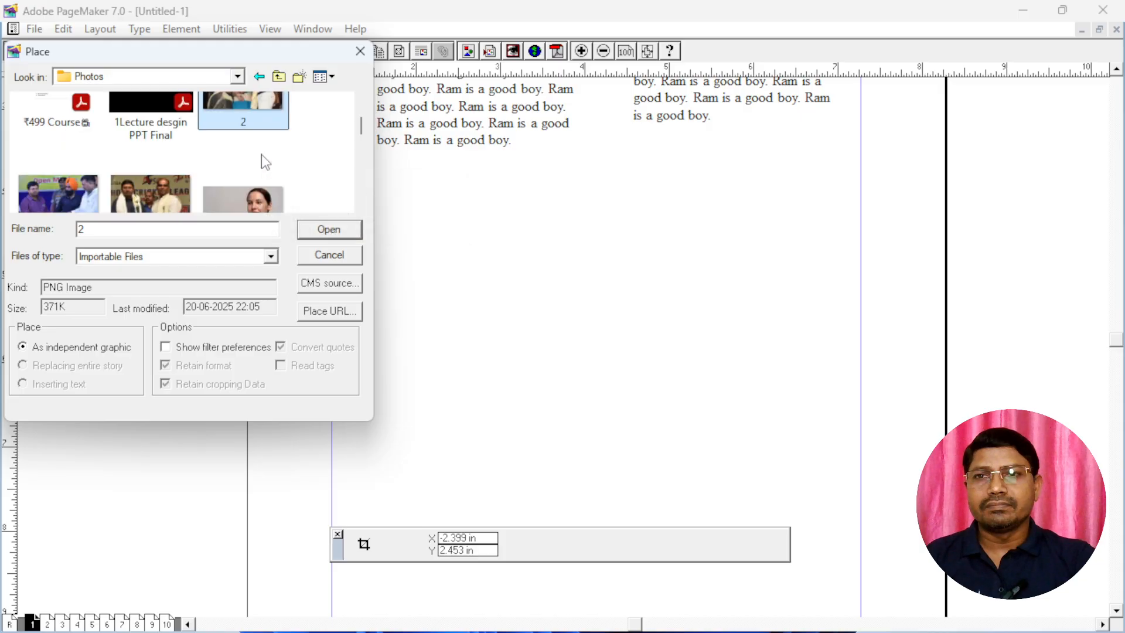
pyautogui.scroll(1, 265, 162)
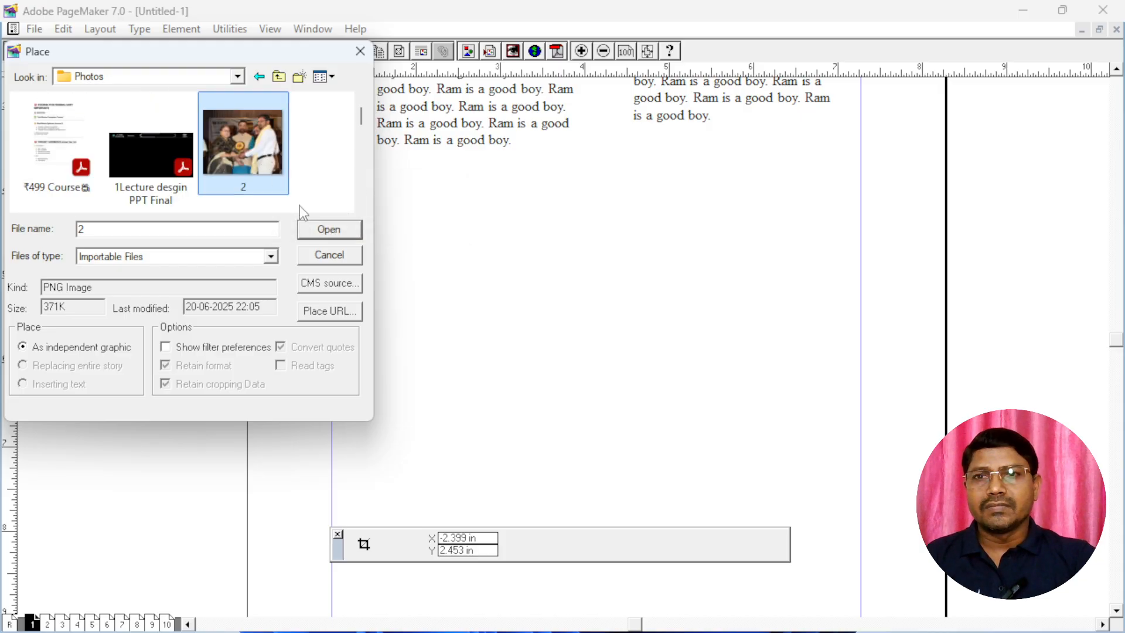
pyautogui.click(326, 231)
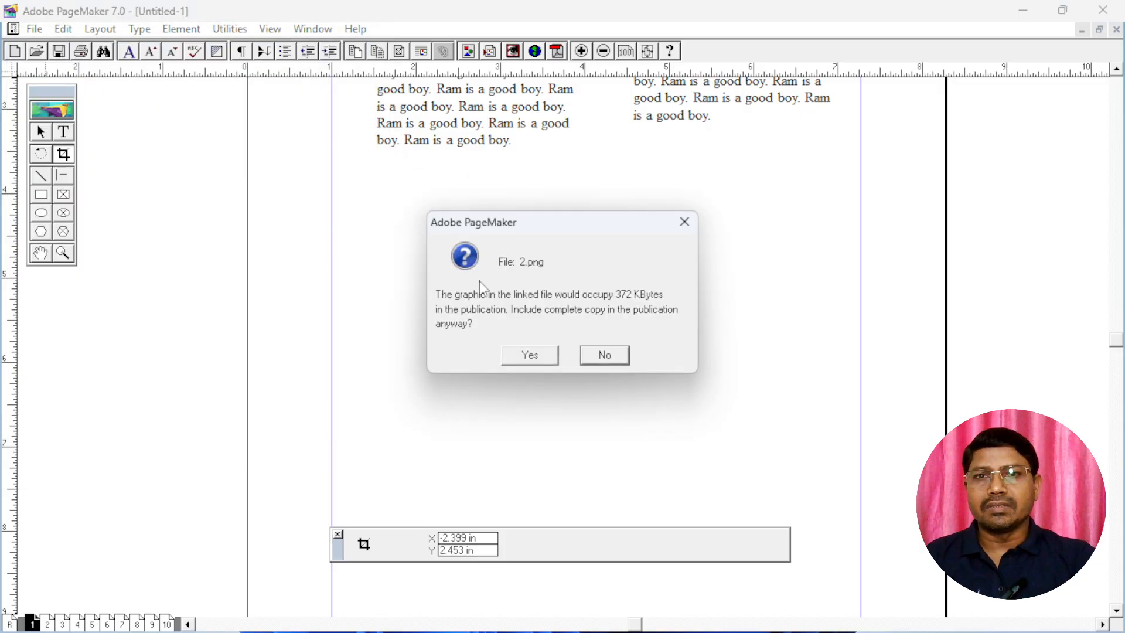
pyautogui.click(538, 355)
pyautogui.moveTo(427, 209); pyautogui.dragTo(739, 453)
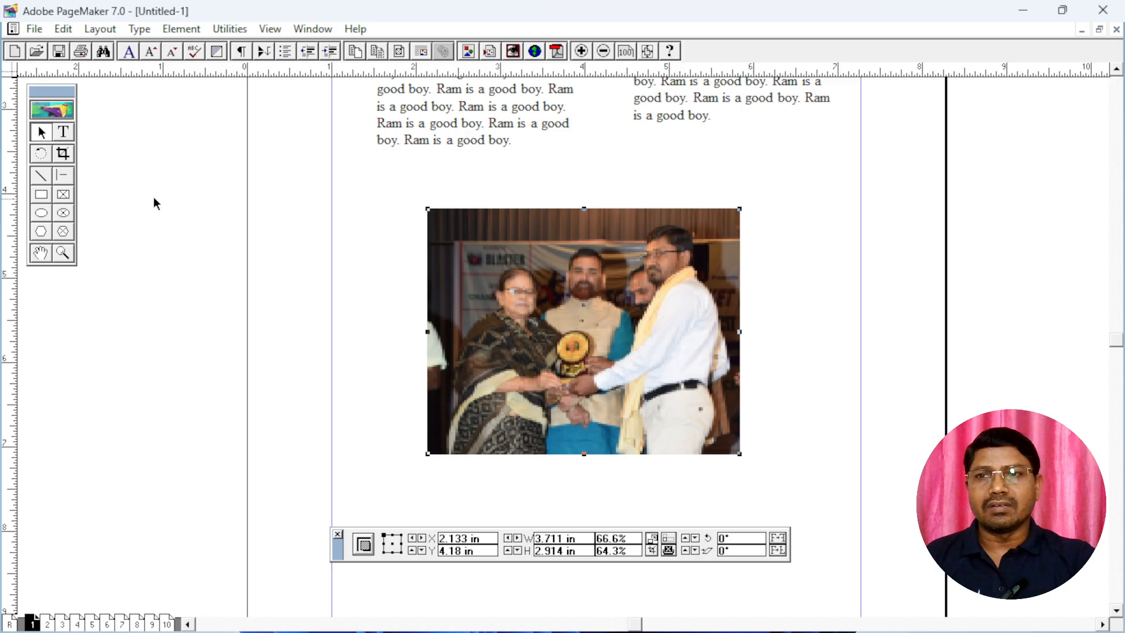
# Crop the photo to the man in white on its right side, about 1.2 by 1.4 inches, and delete the cropped image
pyautogui.click(64, 154)
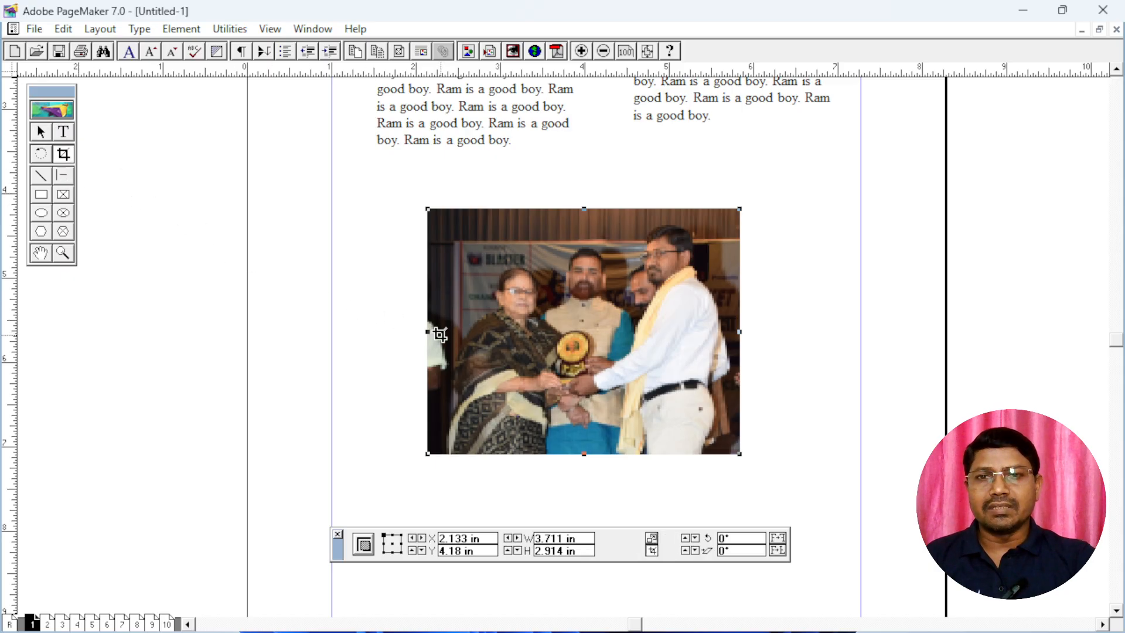
pyautogui.click(427, 331)
pyautogui.moveTo(427, 331); pyautogui.dragTo(622, 354)
pyautogui.moveTo(682, 456); pyautogui.dragTo(677, 336)
pyautogui.moveTo(740, 209); pyautogui.dragTo(722, 219)
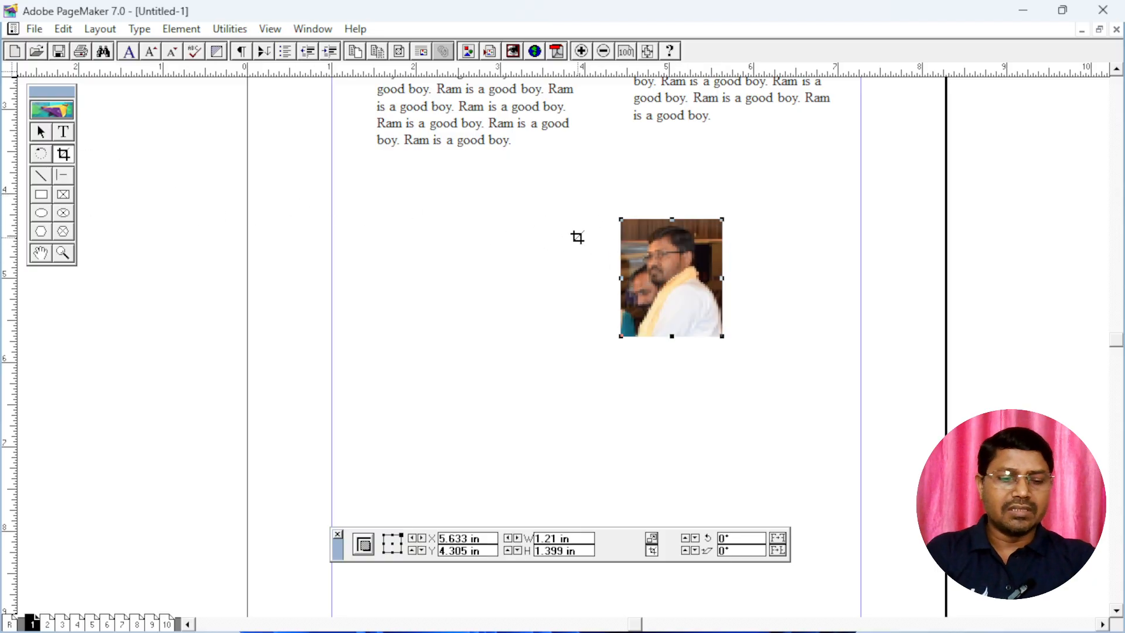
pyautogui.press('Delete')
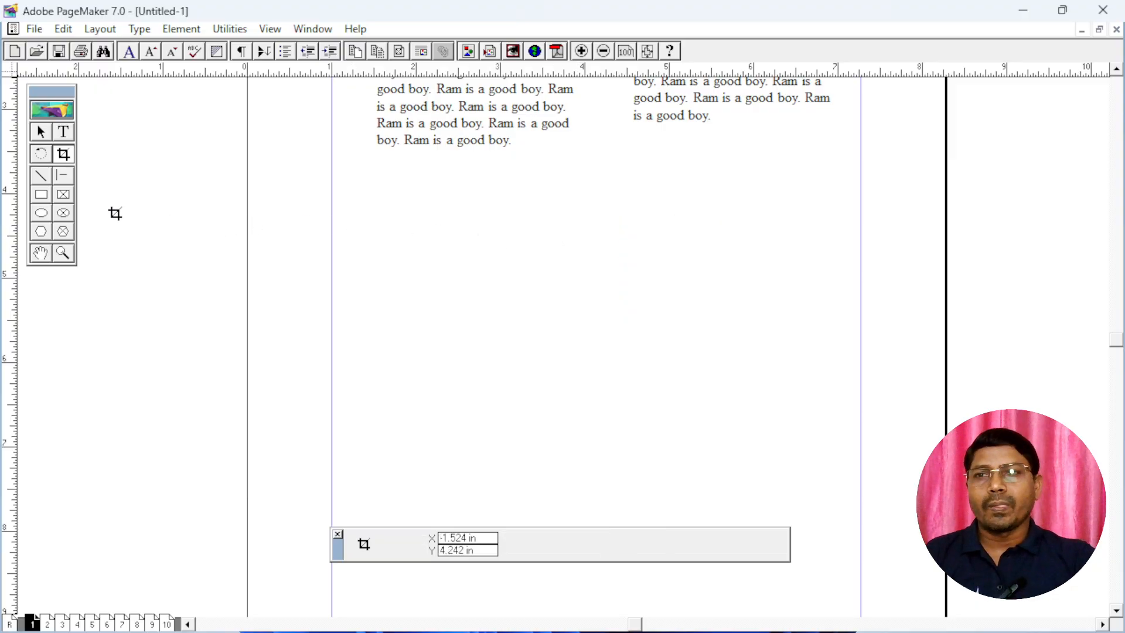
# Draw four straight lines at different angles crossing one another below the text, the last about 2.6 inches long
pyautogui.click(42, 175)
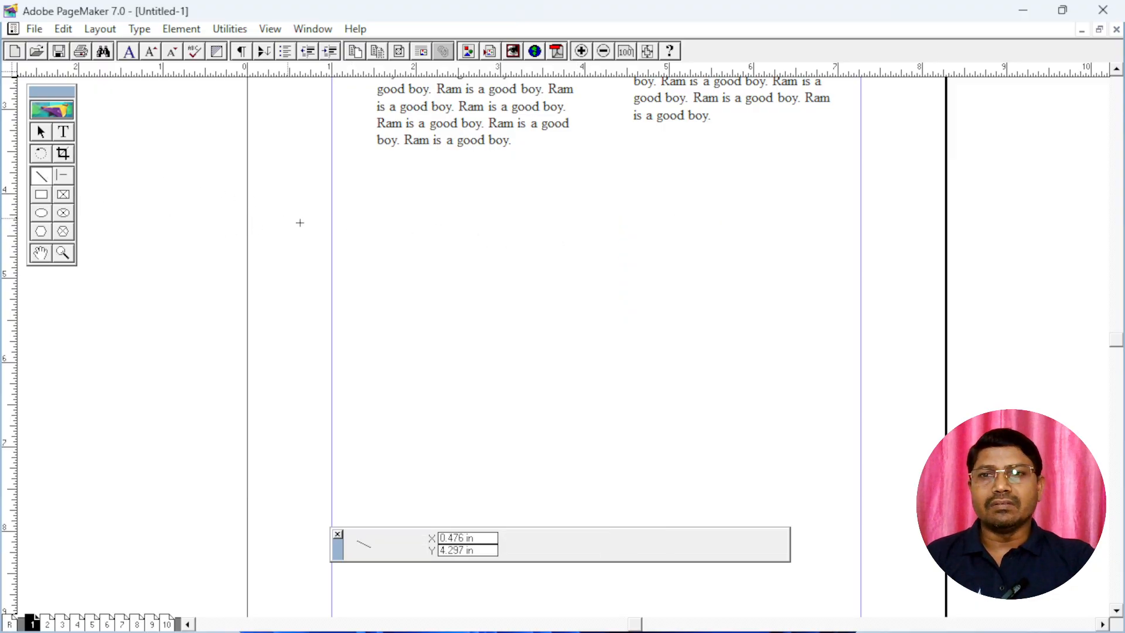
pyautogui.moveTo(419, 241)
pyautogui.mouseDown()
pyautogui.moveTo(582, 301)
pyautogui.moveTo(660, 133)
pyautogui.moveTo(662, 259)
pyautogui.moveTo(691, 343)
pyautogui.mouseUp()
pyautogui.moveTo(627, 209); pyautogui.dragTo(487, 358)
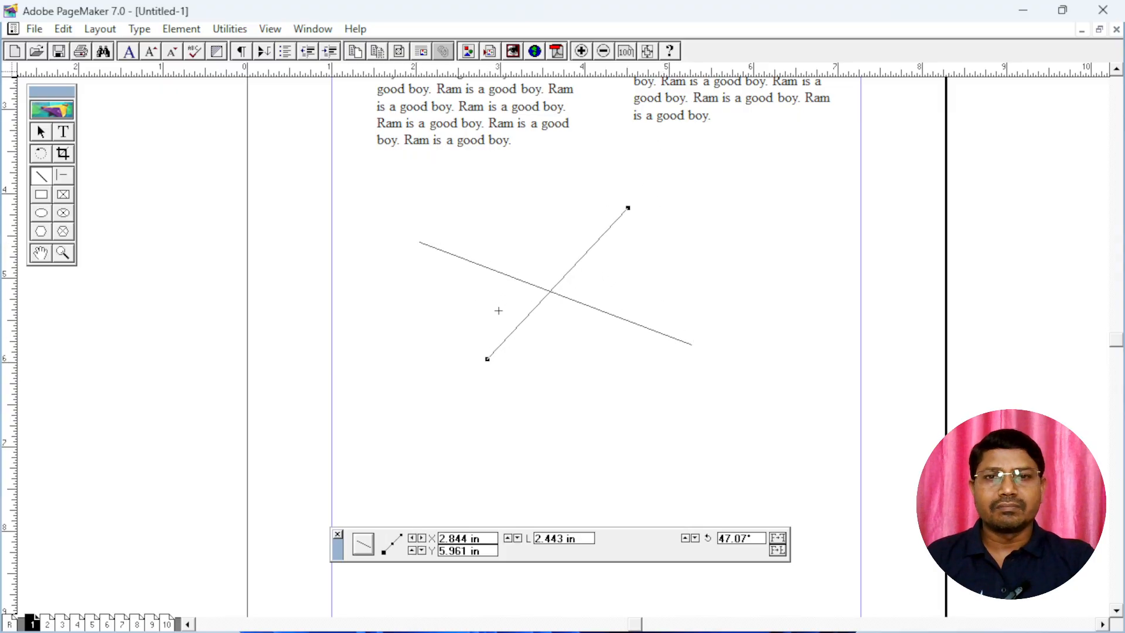
pyautogui.moveTo(537, 227); pyautogui.dragTo(551, 372)
pyautogui.moveTo(435, 303)
pyautogui.mouseDown()
pyautogui.moveTo(635, 299)
pyautogui.moveTo(655, 285)
pyautogui.mouseUp()
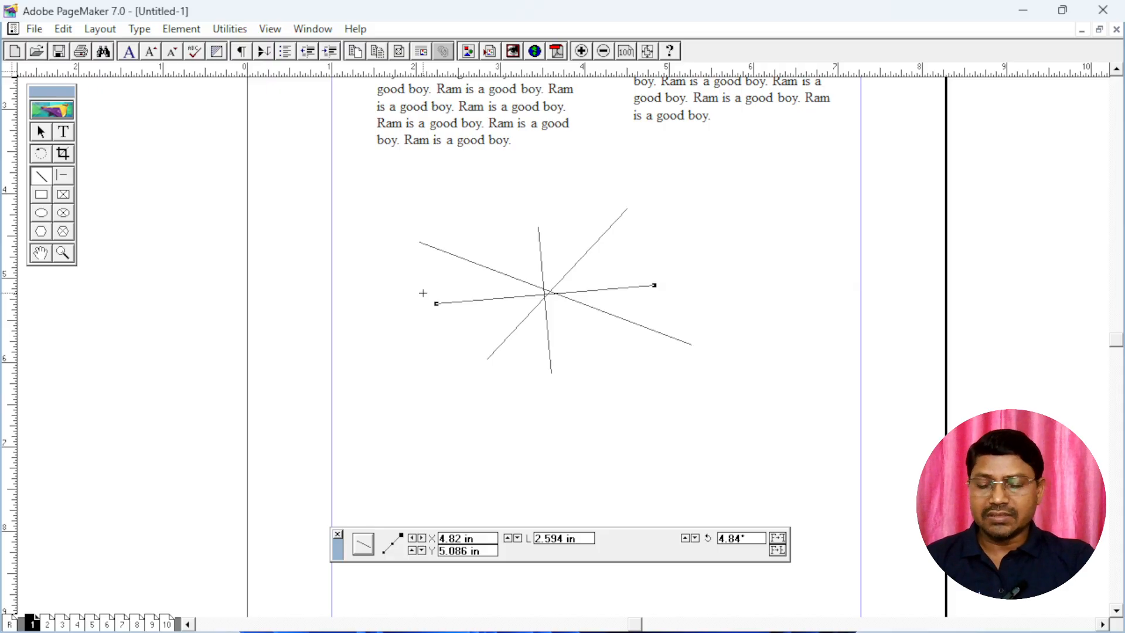
# Draw a grid of four horizontal and seven vertical straight lines below the crossing lines using the Line tool
pyautogui.moveTo(440, 405); pyautogui.dragTo(738, 423)
pyautogui.moveTo(451, 425); pyautogui.dragTo(712, 425)
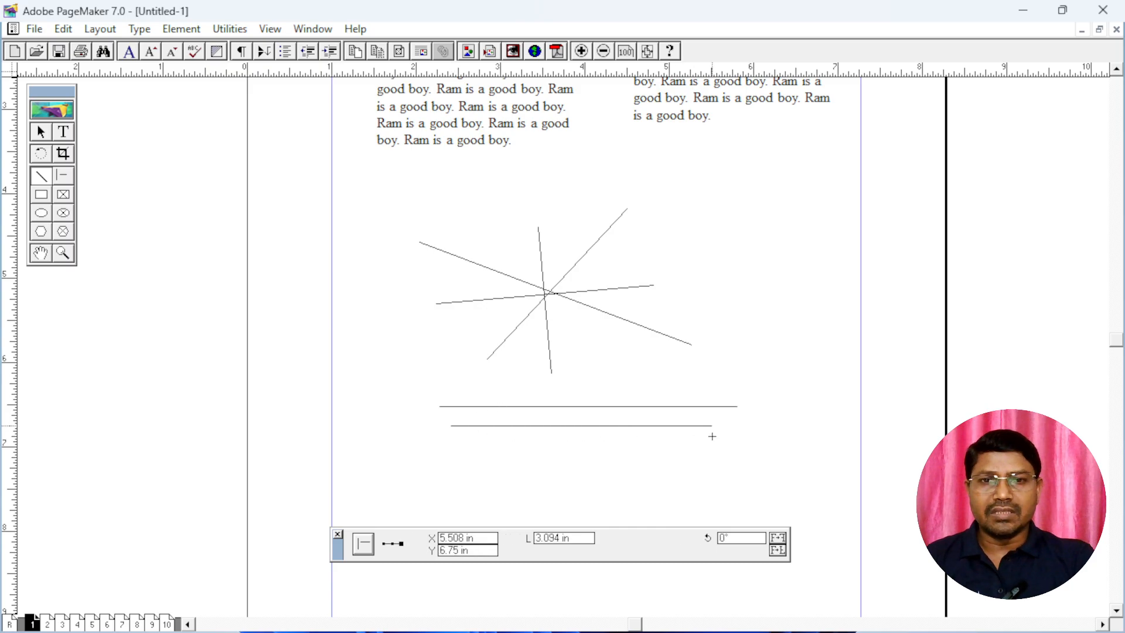
pyautogui.moveTo(445, 462); pyautogui.dragTo(649, 463)
pyautogui.moveTo(505, 368); pyautogui.dragTo(505, 488)
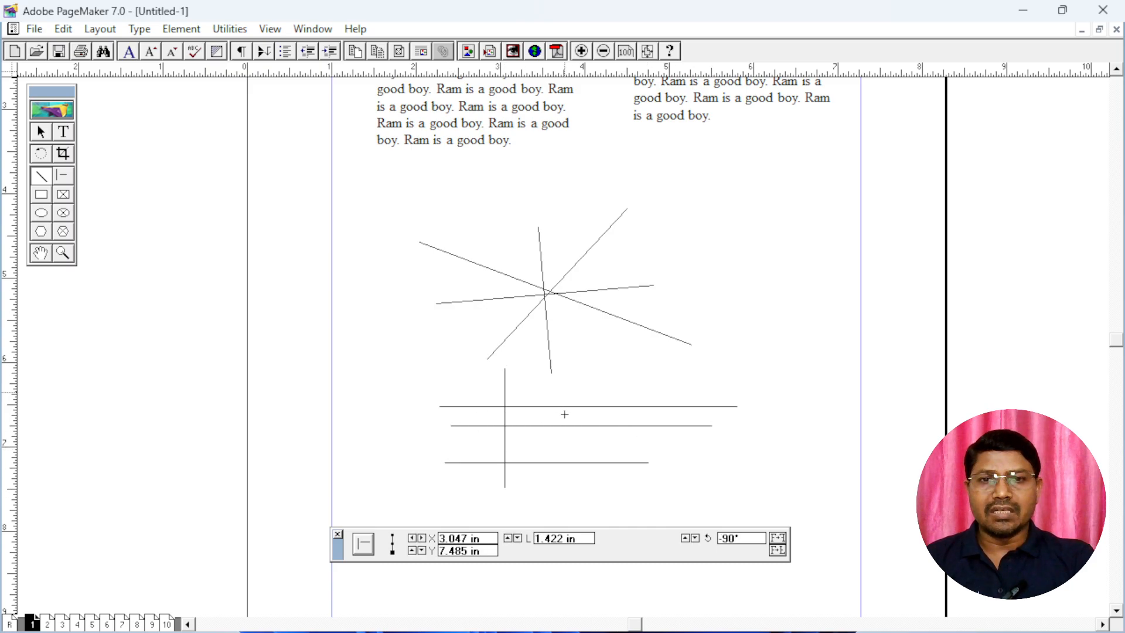
pyautogui.moveTo(566, 393); pyautogui.dragTo(565, 485)
pyautogui.moveTo(608, 372); pyautogui.dragTo(608, 481)
pyautogui.moveTo(652, 362); pyautogui.dragTo(651, 485)
pyautogui.moveTo(690, 368); pyautogui.dragTo(690, 483)
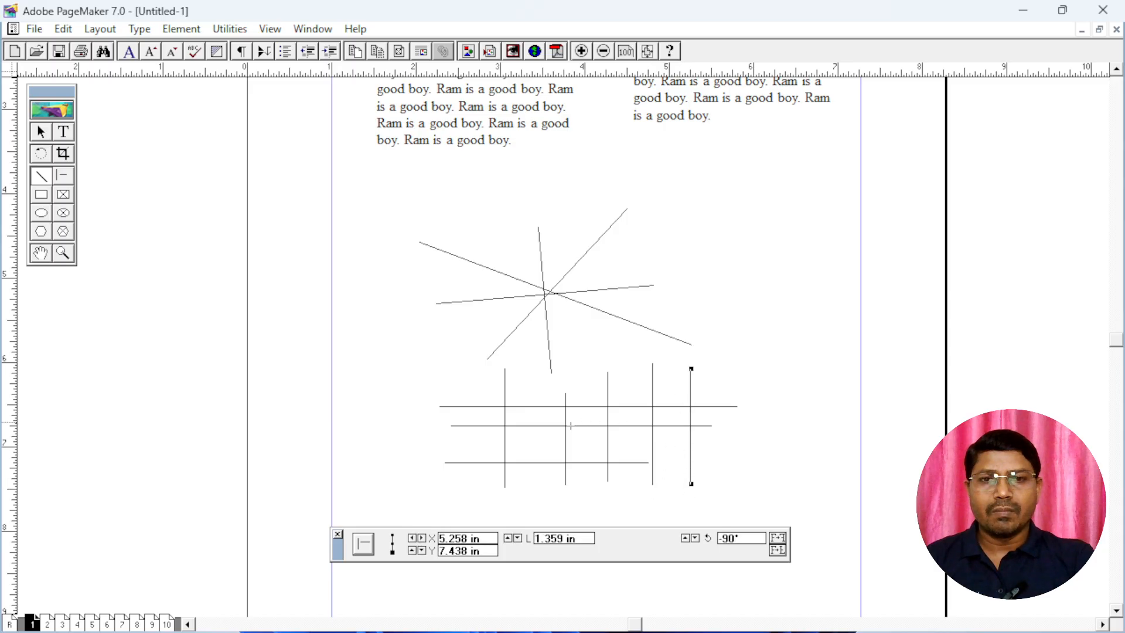
pyautogui.moveTo(446, 441); pyautogui.dragTo(716, 441)
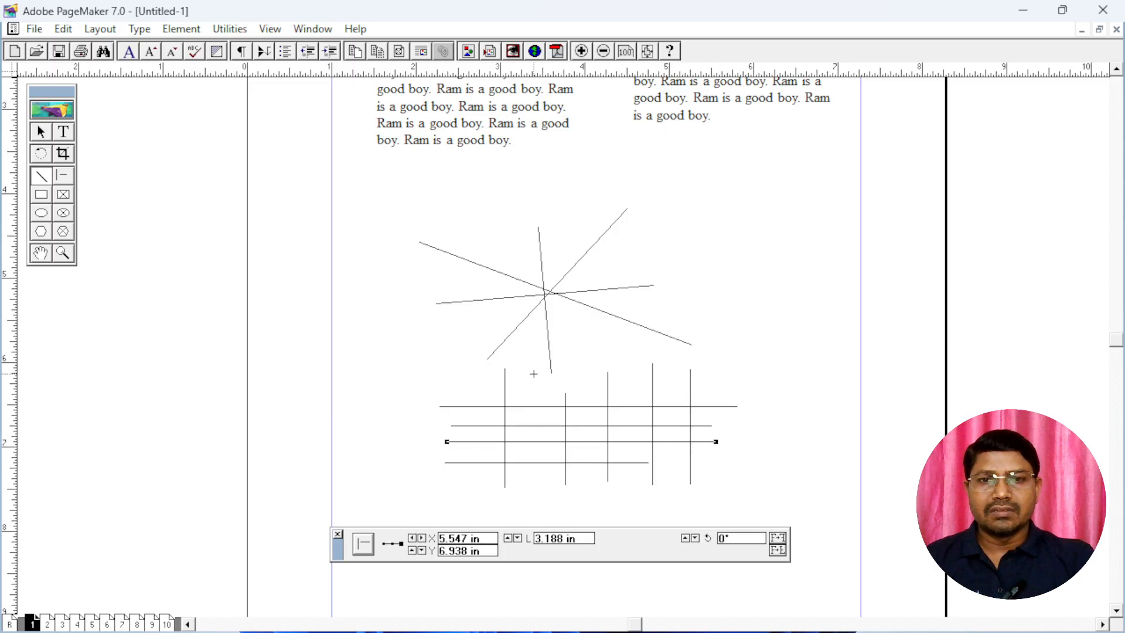
pyautogui.moveTo(533, 373); pyautogui.dragTo(534, 470)
pyautogui.moveTo(586, 373); pyautogui.dragTo(586, 471)
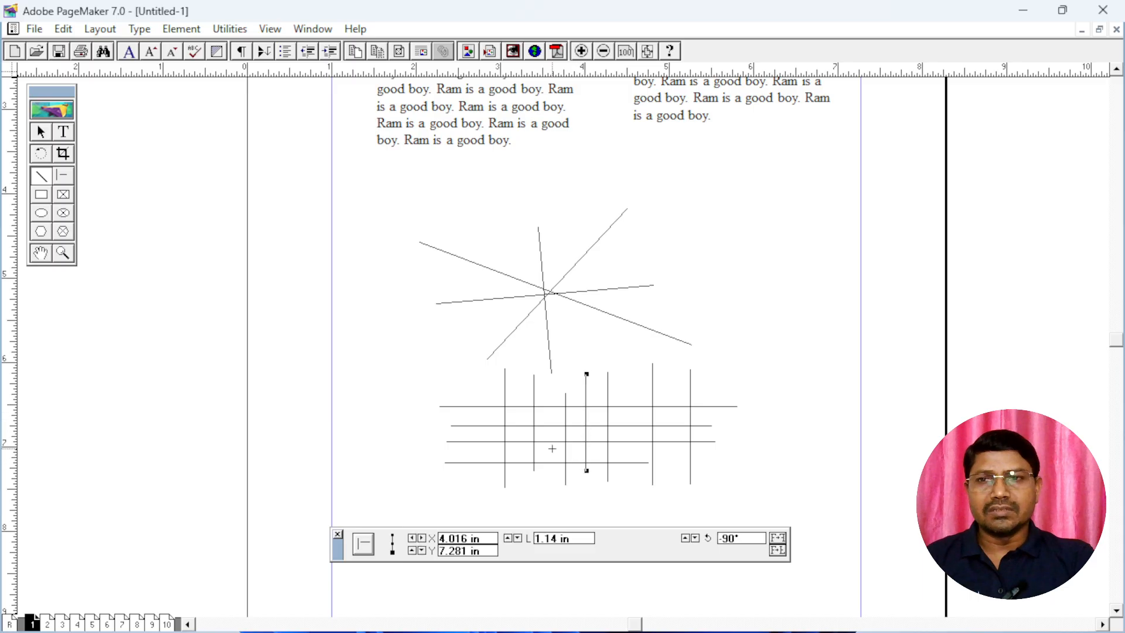
# Draw a grid of three horizontal and three vertical lines beneath the right text block with the Constrained Line tool
pyautogui.click(63, 177)
pyautogui.moveTo(567, 186); pyautogui.dragTo(795, 186)
pyautogui.moveTo(675, 159); pyautogui.dragTo(675, 279)
pyautogui.moveTo(718, 155); pyautogui.dragTo(718, 281)
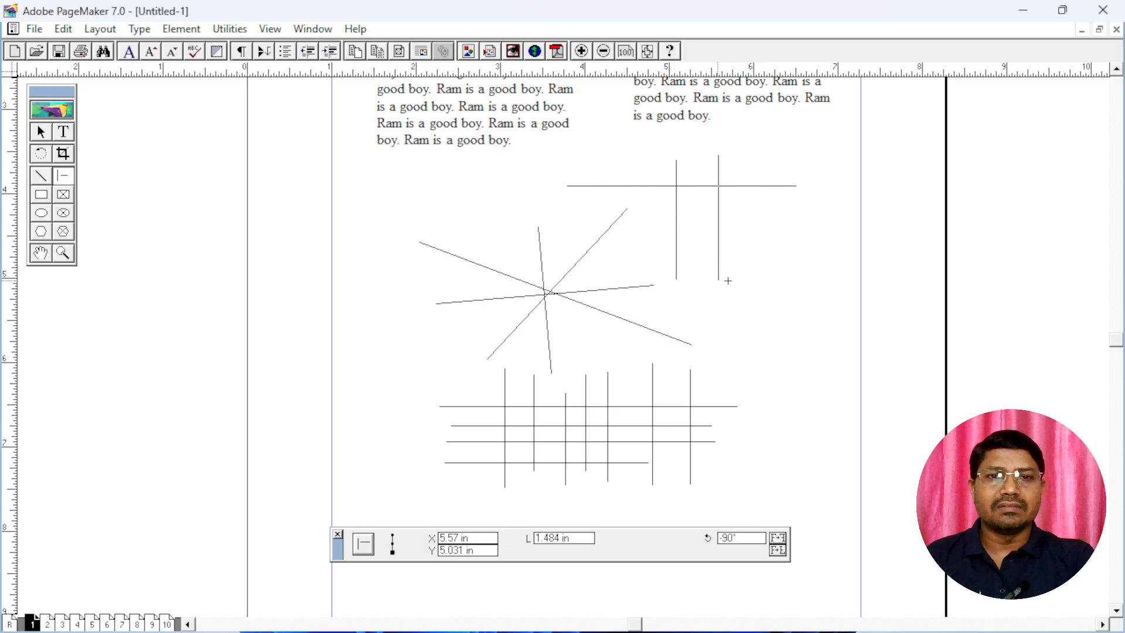
pyautogui.moveTo(754, 170); pyautogui.dragTo(754, 290)
pyautogui.moveTo(621, 241); pyautogui.dragTo(796, 241)
pyautogui.moveTo(644, 210); pyautogui.dragTo(775, 210)
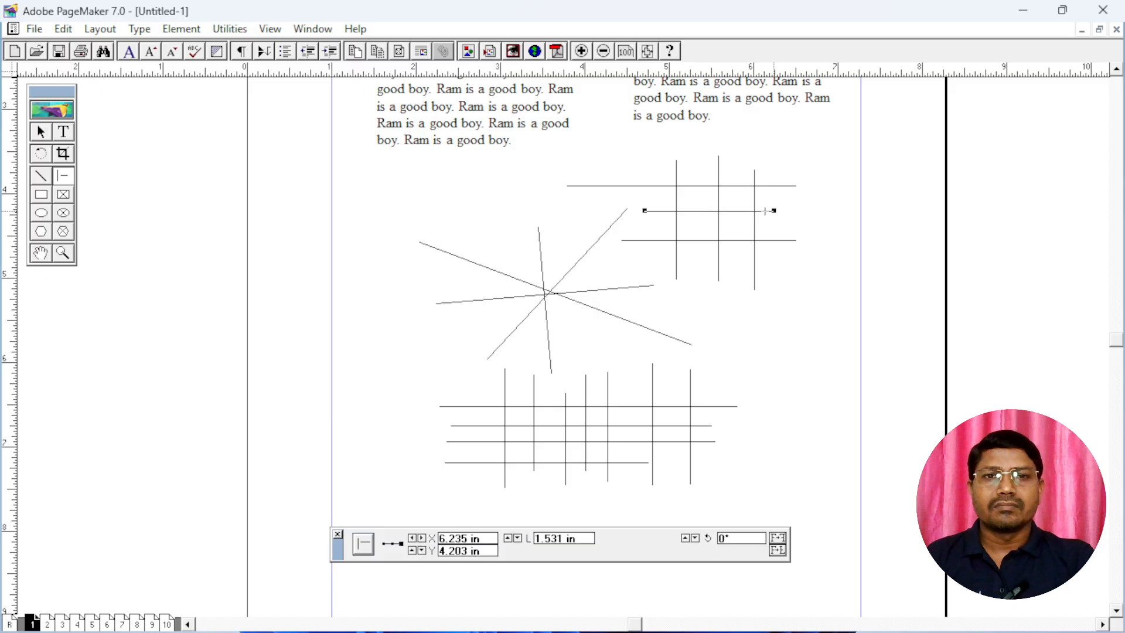
pyautogui.click(39, 178)
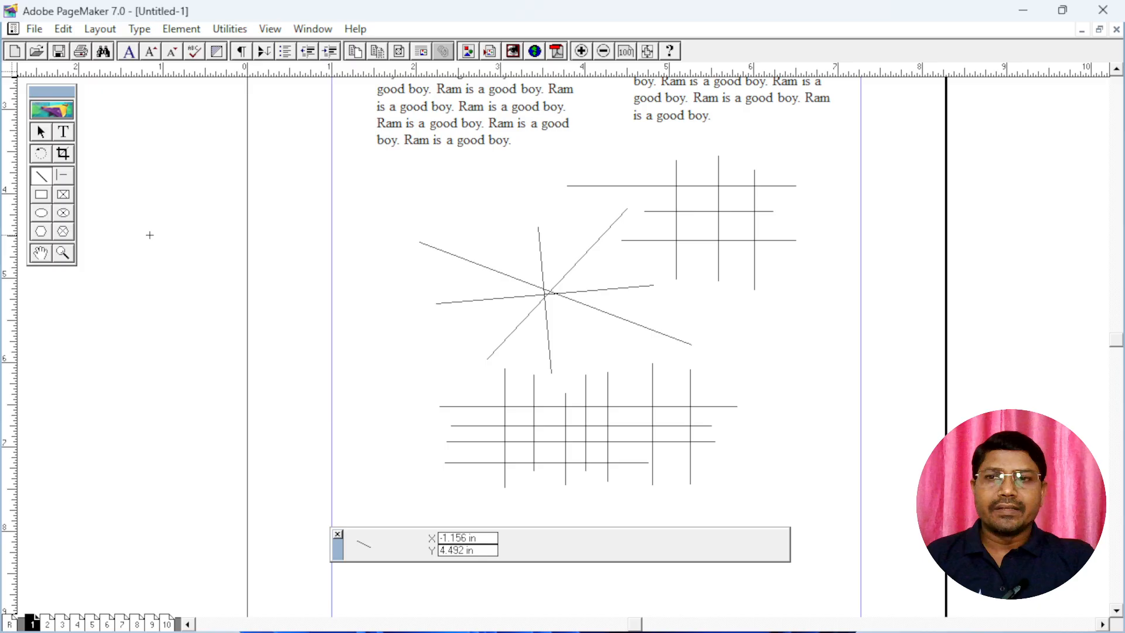
# Draw three nested rectangles below the large line grid, the middle about 1.6 by 0.8 inches and the inner about 0.8 by 0.4 inches
pyautogui.click(41, 194)
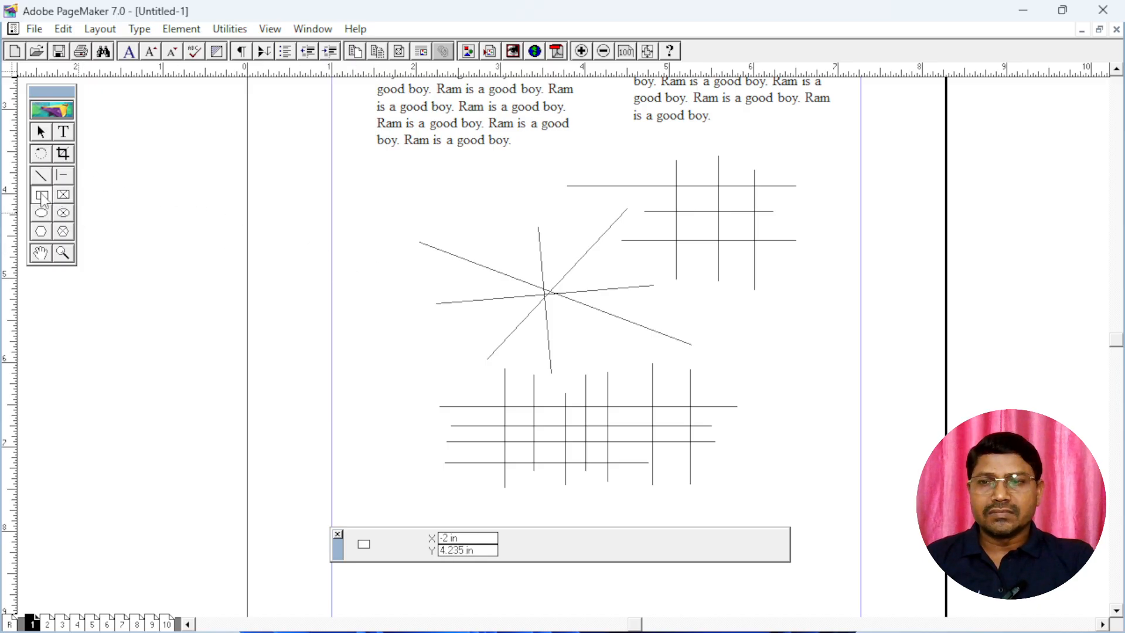
pyautogui.scroll(-5, 602, 387)
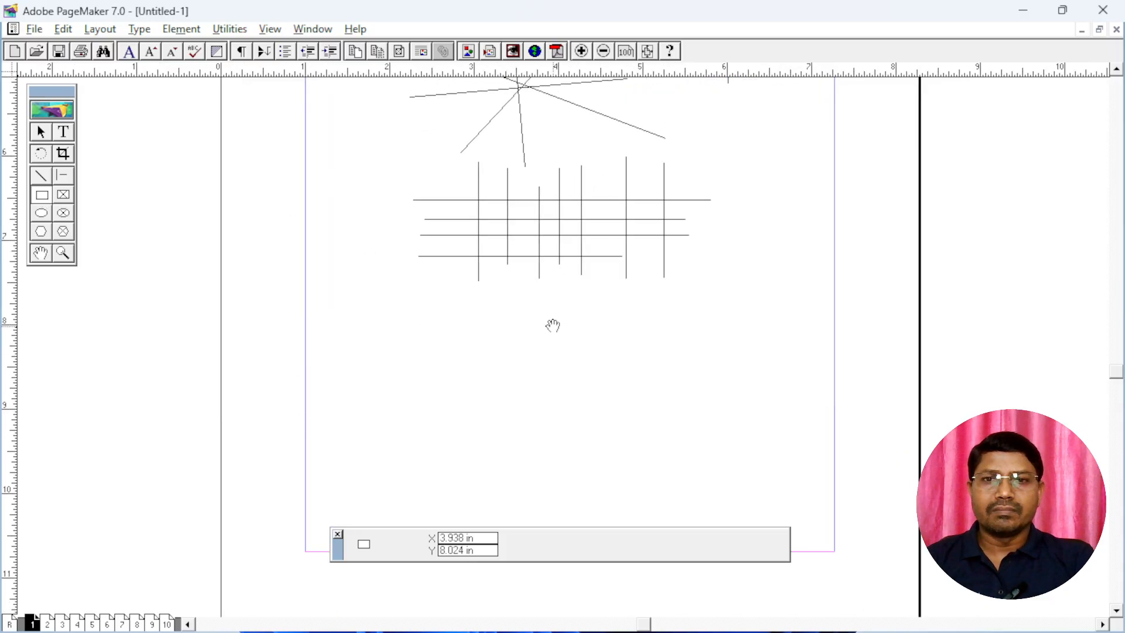
pyautogui.moveTo(349, 238)
pyautogui.mouseDown()
pyautogui.moveTo(451, 326)
pyautogui.moveTo(561, 350)
pyautogui.mouseUp()
pyautogui.moveTo(384, 261)
pyautogui.mouseDown()
pyautogui.moveTo(410, 293)
pyautogui.moveTo(521, 328)
pyautogui.mouseUp()
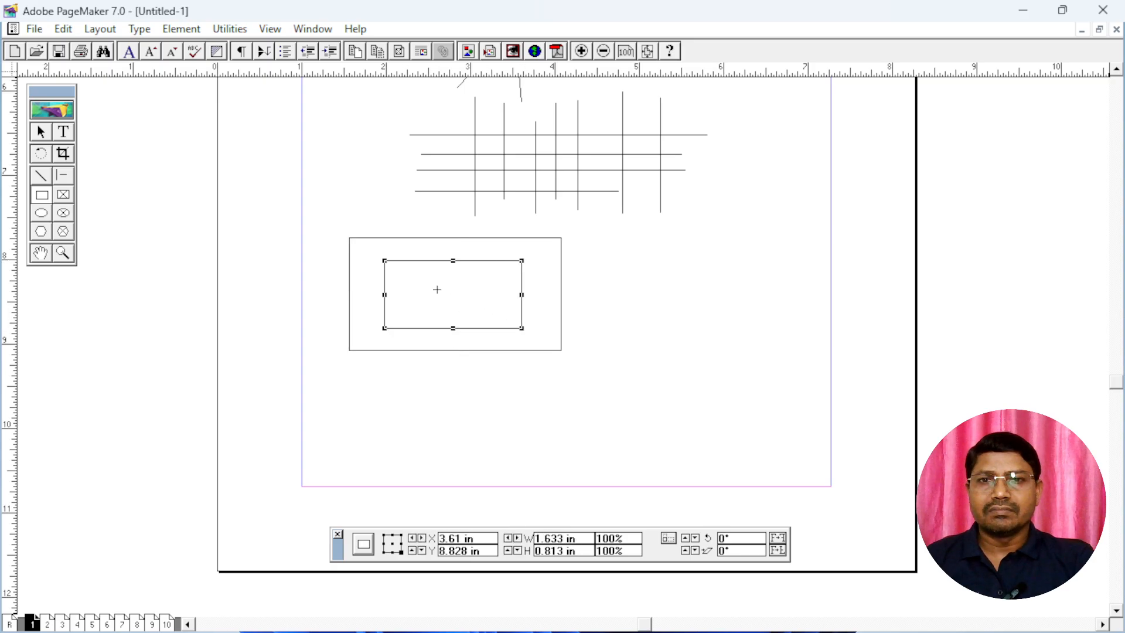
pyautogui.moveTo(417, 281)
pyautogui.mouseDown()
pyautogui.moveTo(449, 311)
pyautogui.moveTo(482, 314)
pyautogui.mouseUp()
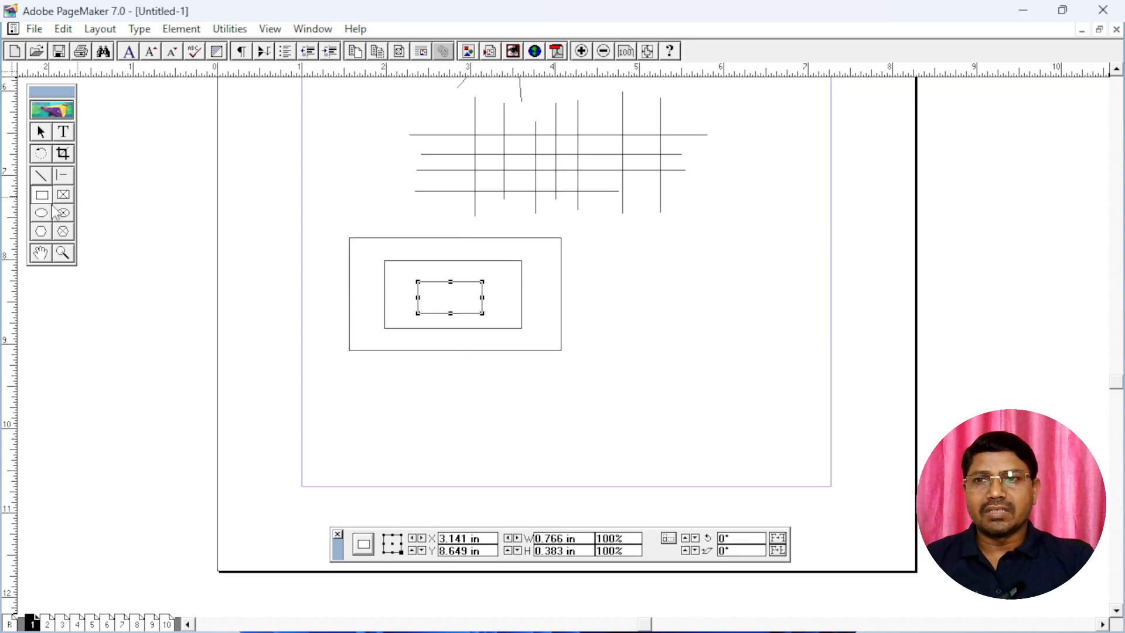
# Draw three ellipses inside one another beside the rectangles, from about 1.2 by 1.1 inches down to about 0.3 by 0.4 inches
pyautogui.click(42, 212)
pyautogui.moveTo(612, 223)
pyautogui.mouseDown()
pyautogui.moveTo(633, 257)
pyautogui.moveTo(713, 313)
pyautogui.mouseUp()
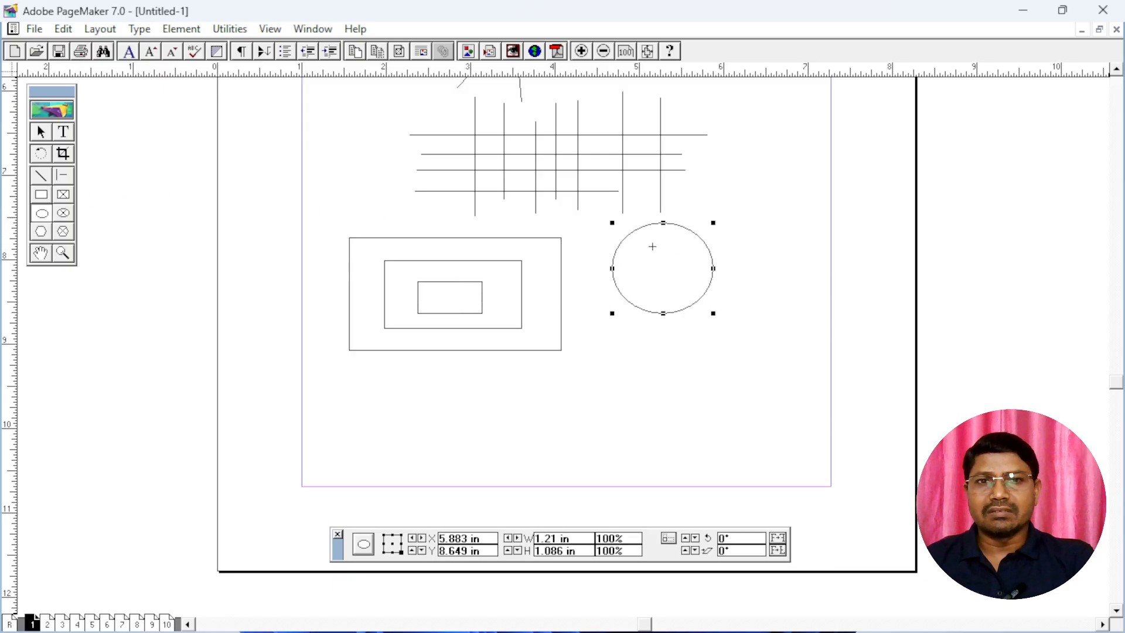
pyautogui.moveTo(638, 239); pyautogui.dragTo(686, 297)
pyautogui.moveTo(659, 260); pyautogui.dragTo(683, 292)
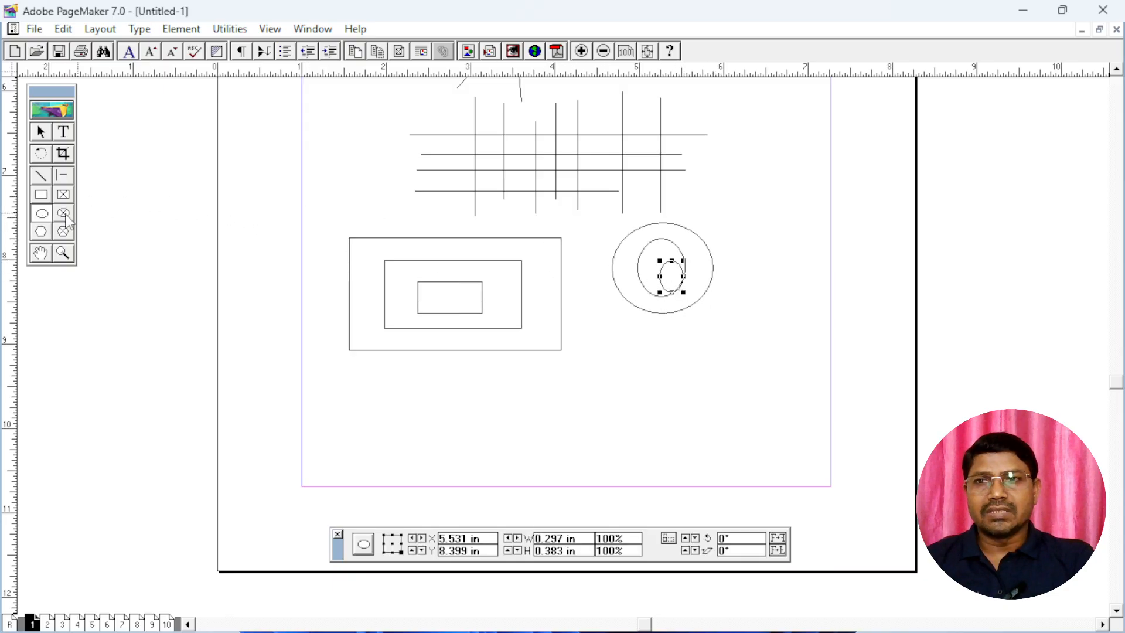
# Draw four overlapping hexagons diagonally down to the lower-right margin corner, from about 1.3 by 1.1 inches to about 0.8 by 0.6 inches
pyautogui.click(41, 231)
pyautogui.moveTo(604, 330); pyautogui.dragTo(709, 419)
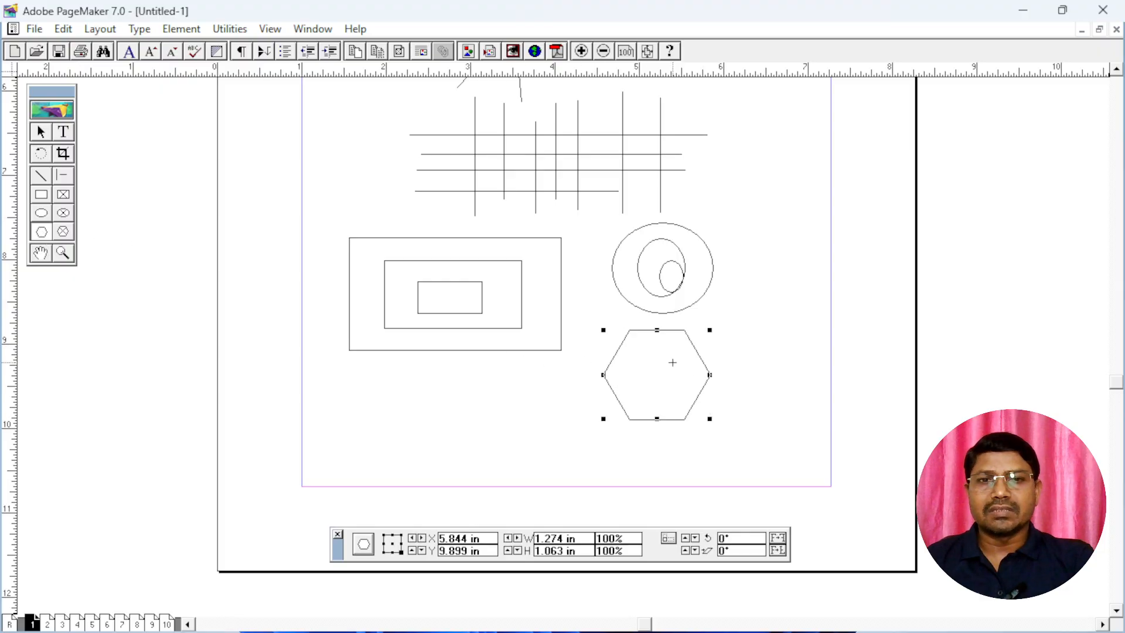
pyautogui.moveTo(670, 366); pyautogui.dragTo(760, 445)
pyautogui.moveTo(714, 406); pyautogui.dragTo(799, 459)
pyautogui.moveTo(755, 427)
pyautogui.mouseDown()
pyautogui.moveTo(774, 457)
pyautogui.moveTo(824, 481)
pyautogui.mouseUp()
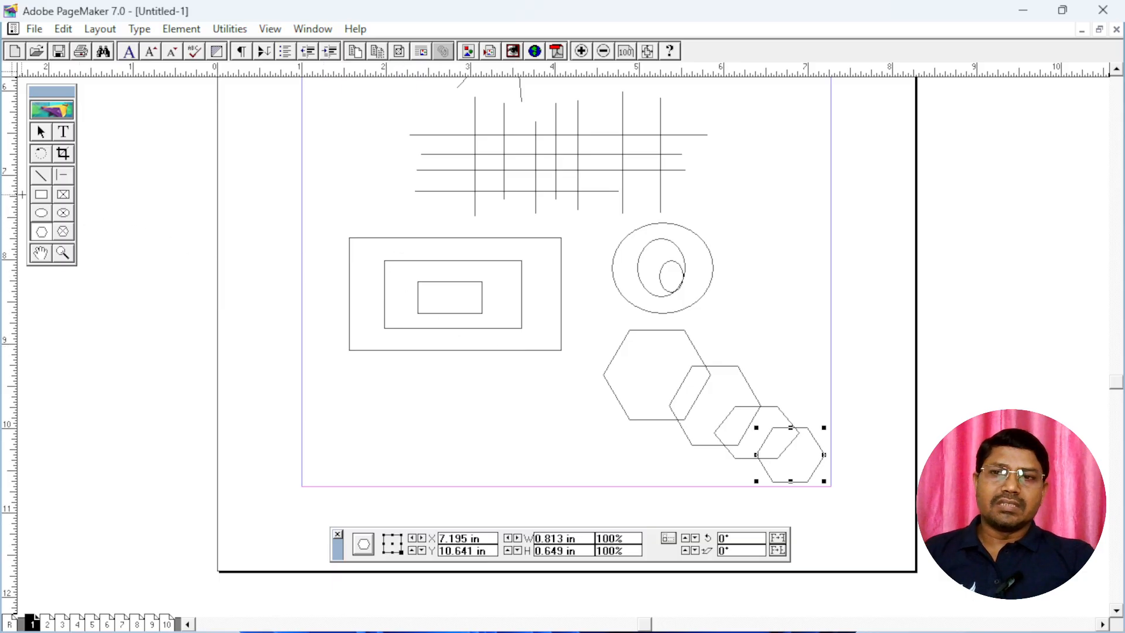
# Go to page 2 and draw a rectangular frame about 3.1 by 1.7 inches near the top of the page
pyautogui.click(65, 195)
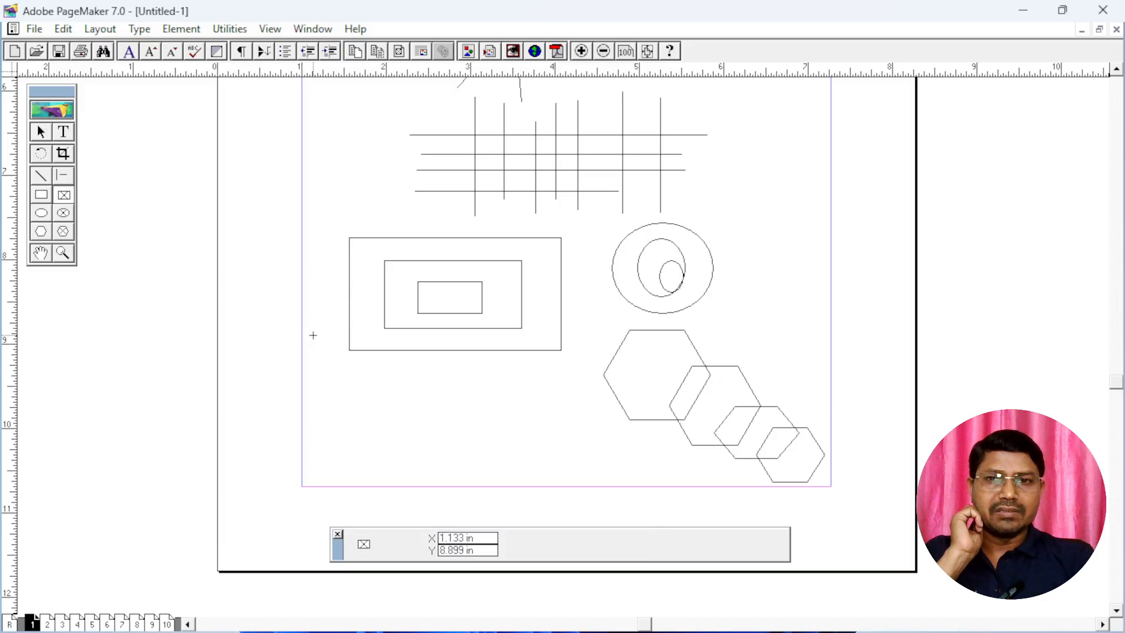
pyautogui.click(47, 624)
pyautogui.hotkey('ctrl', '1')
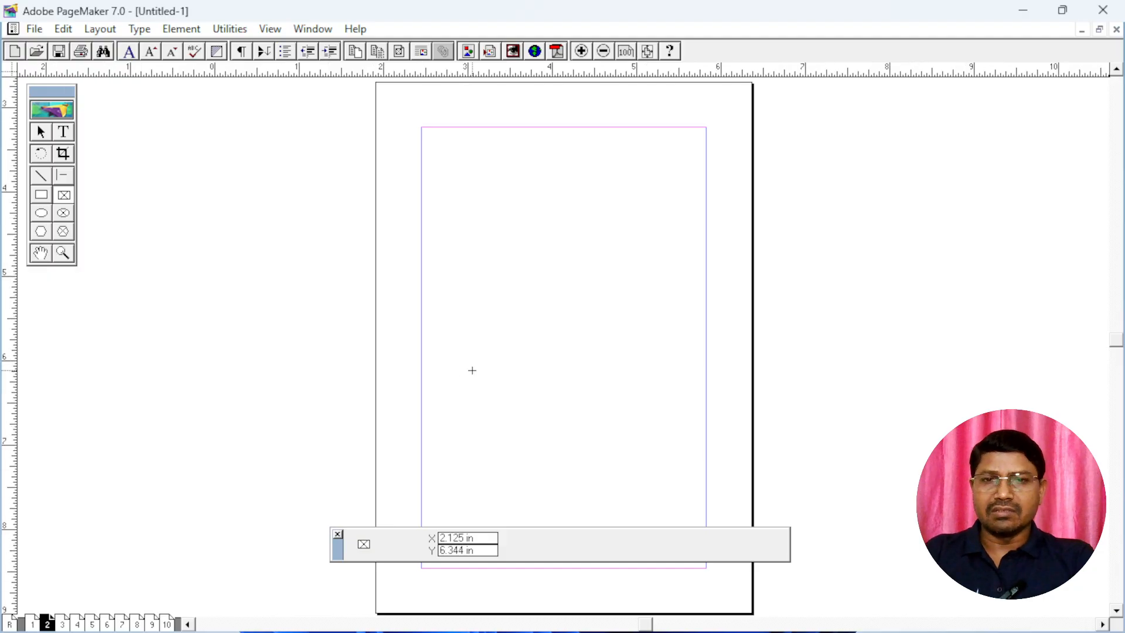
pyautogui.keyDown('alt'); pyautogui.moveTo(560, 279); pyautogui.dragTo(555, 430); pyautogui.keyUp('alt')
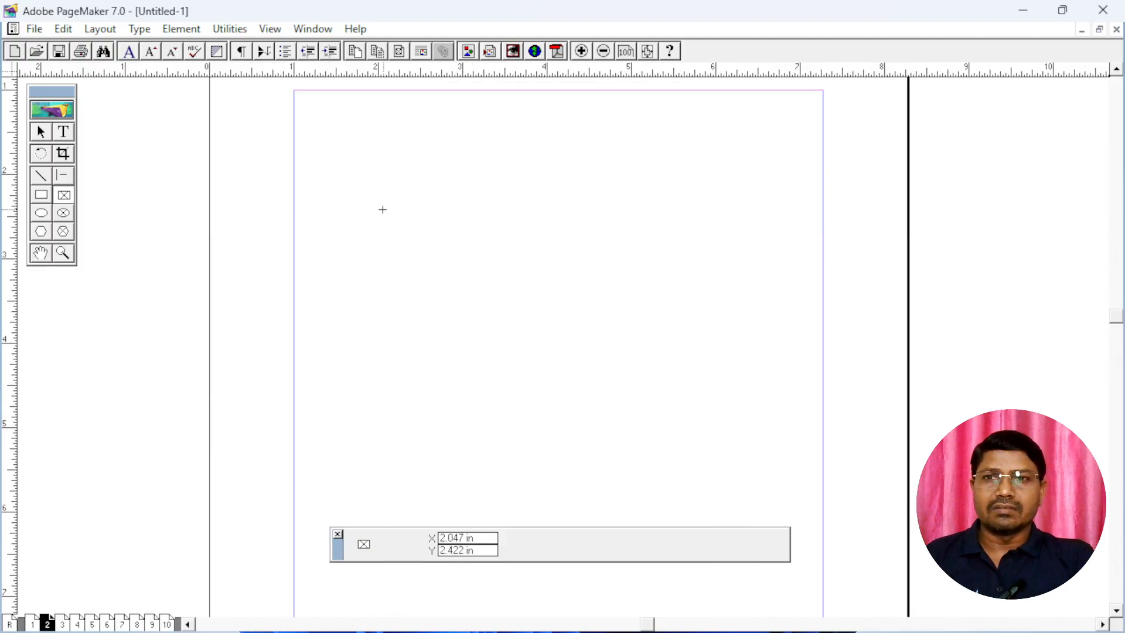
pyautogui.moveTo(393, 161); pyautogui.dragTo(653, 301)
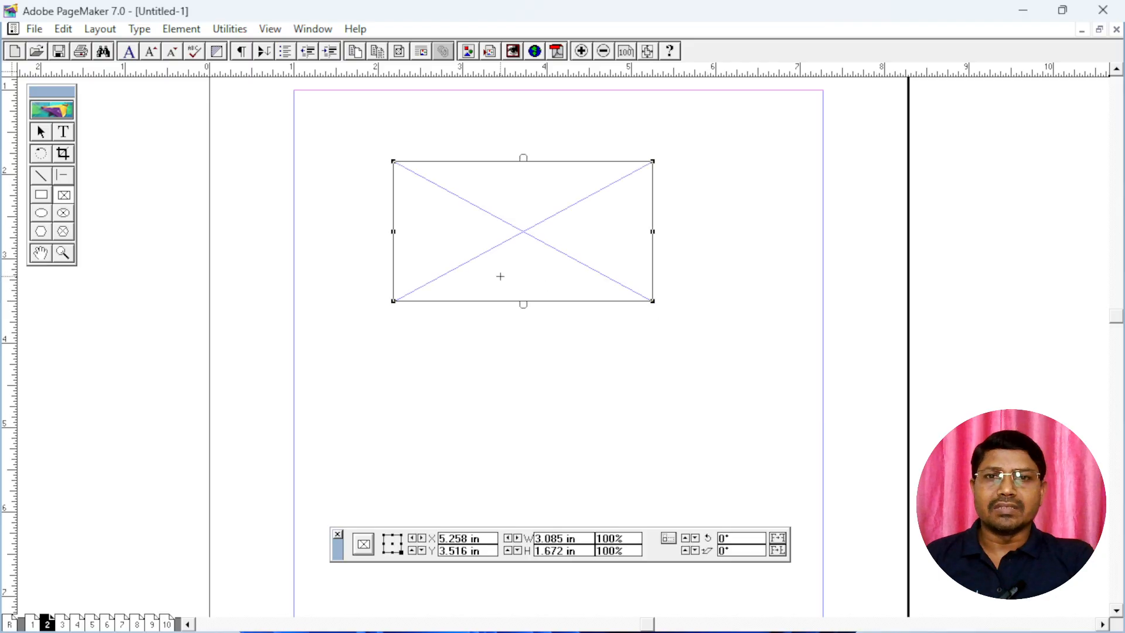
# Fill the rectangular frame with repeated pastes of the copied "Ram is a good boy." text
pyautogui.click(64, 132)
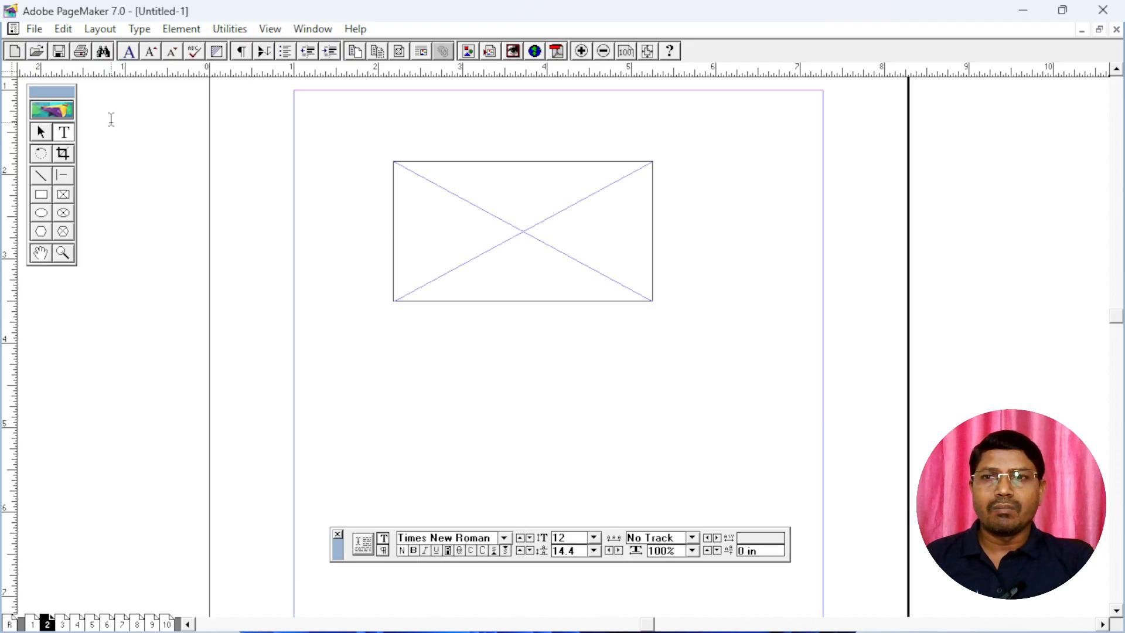
pyautogui.click(484, 193)
pyautogui.hotkey('ctrl', 'v')
pyautogui.hotkey('ctrl', 'v')
pyautogui.hotkey('ctrl', 'v')
pyautogui.hotkey('ctrl', 'v')
pyautogui.hotkey('ctrl', 'v')
pyautogui.hotkey('ctrl', 'v')
pyautogui.hotkey('ctrl', 'v')
pyautogui.hotkey('ctrl', 'v')
pyautogui.hotkey('ctrl', 'v')
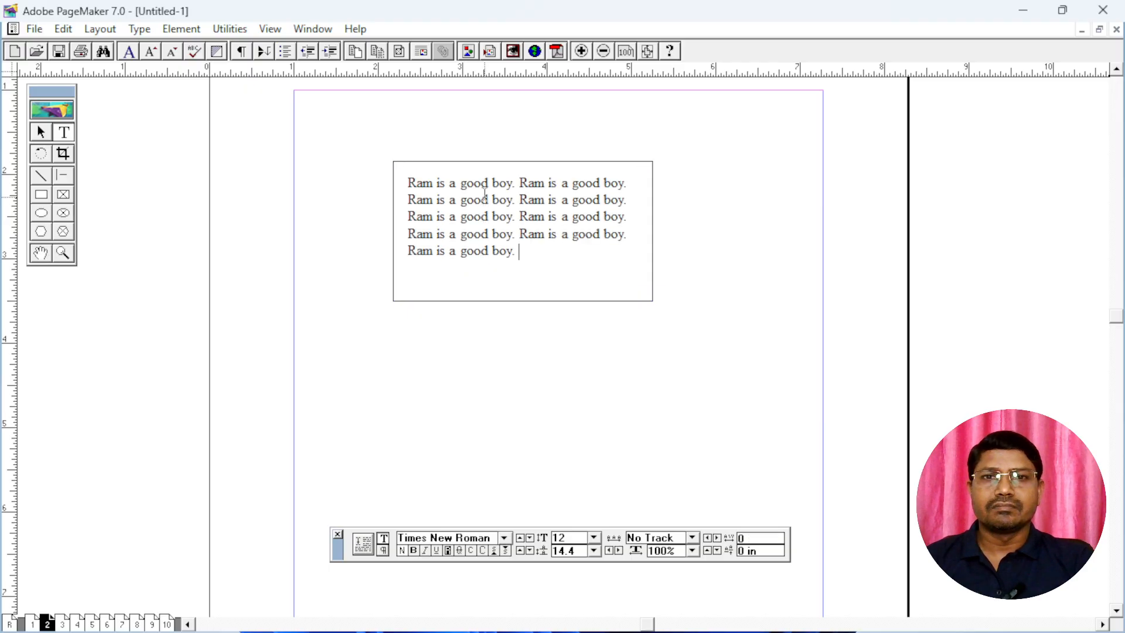
pyautogui.hotkey('ctrl', 'v')
pyautogui.hotkey('ctrl', 'v')
pyautogui.hotkey('ctrl', 'v')
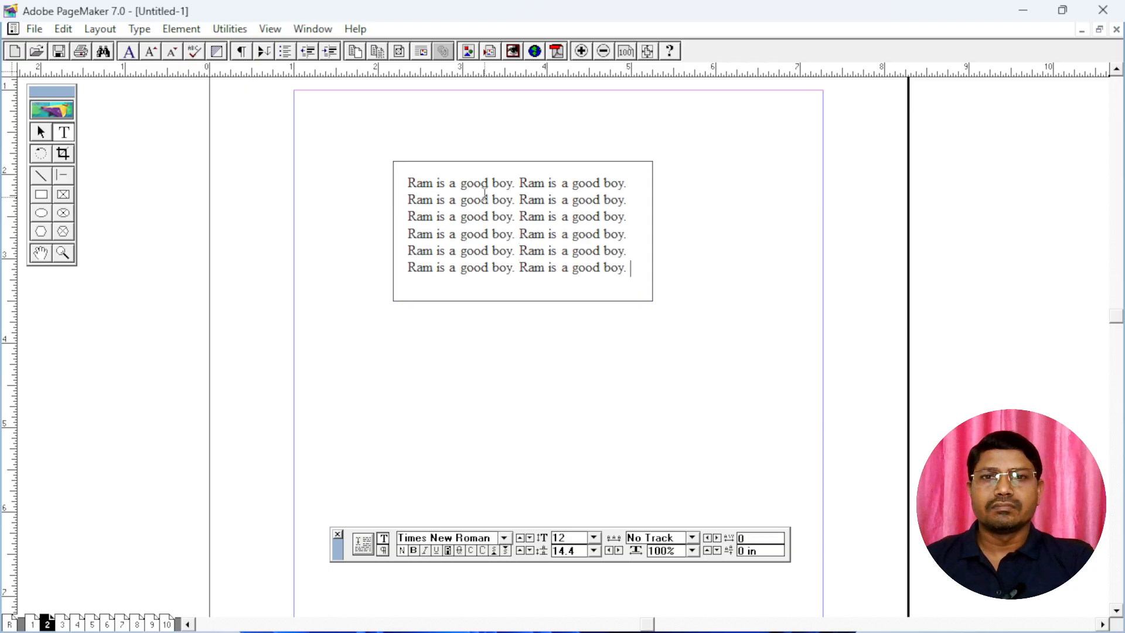
# Enlarge the rectangular text frame to about 3.5 by 1.8 inches and move it to the upper-left corner of the page margins
pyautogui.click(40, 133)
pyautogui.click(535, 238)
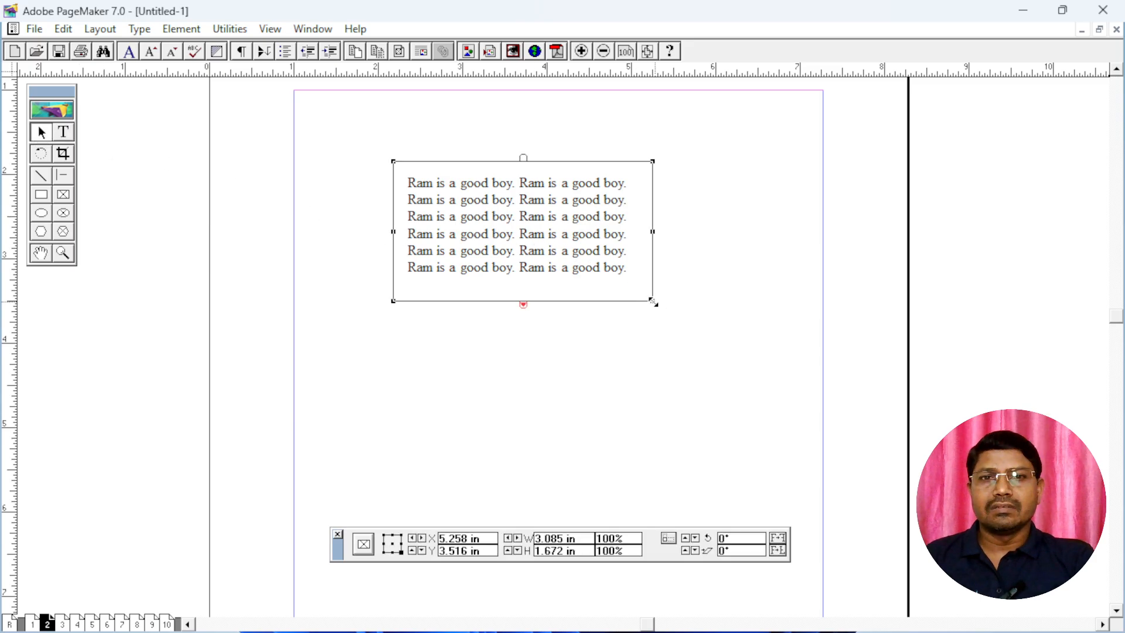
pyautogui.moveTo(652, 301); pyautogui.dragTo(683, 311)
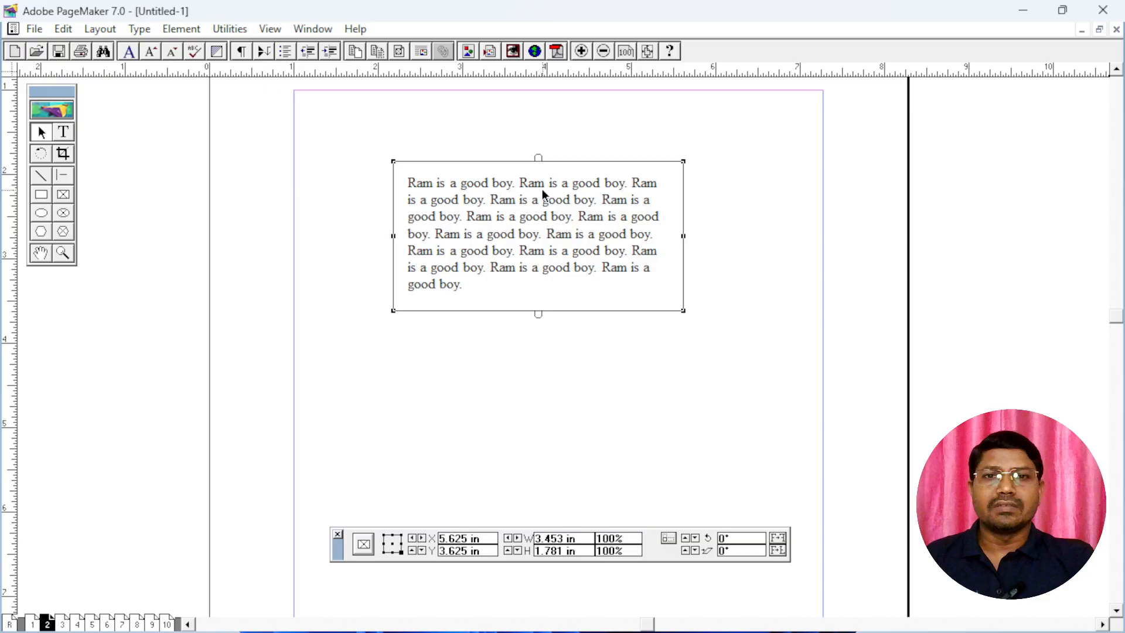
pyautogui.moveTo(543, 189); pyautogui.dragTo(434, 183)
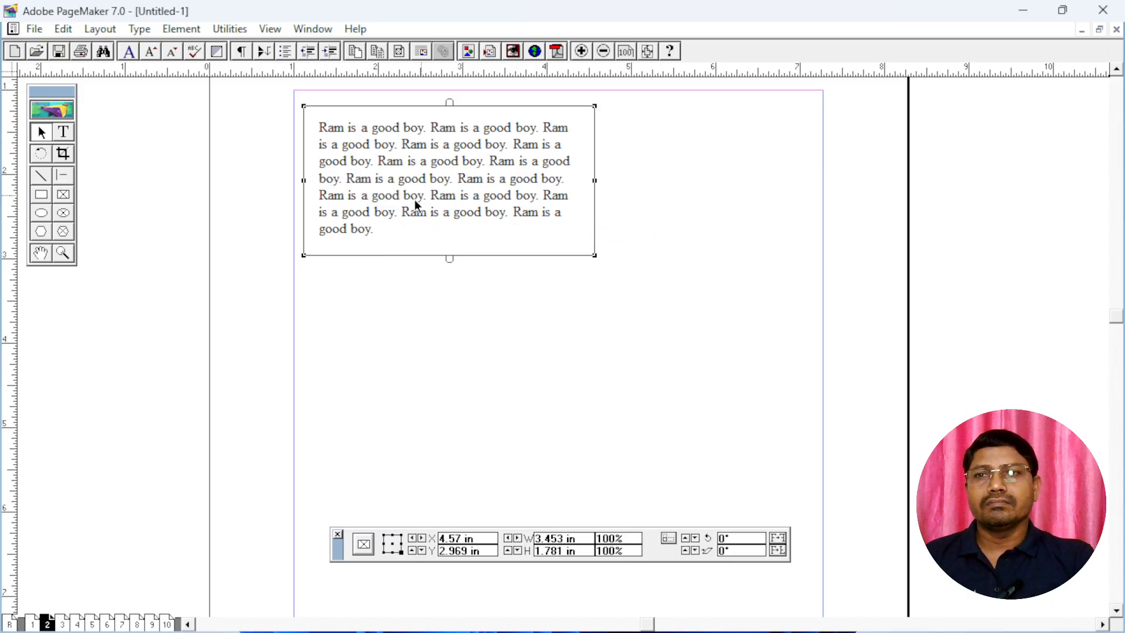
# Draw an elliptical frame about 3.0 by 2.0 inches in the empty area below the rectangular text frame
pyautogui.click(63, 212)
pyautogui.moveTo(595, 391); pyautogui.dragTo(552, 279)
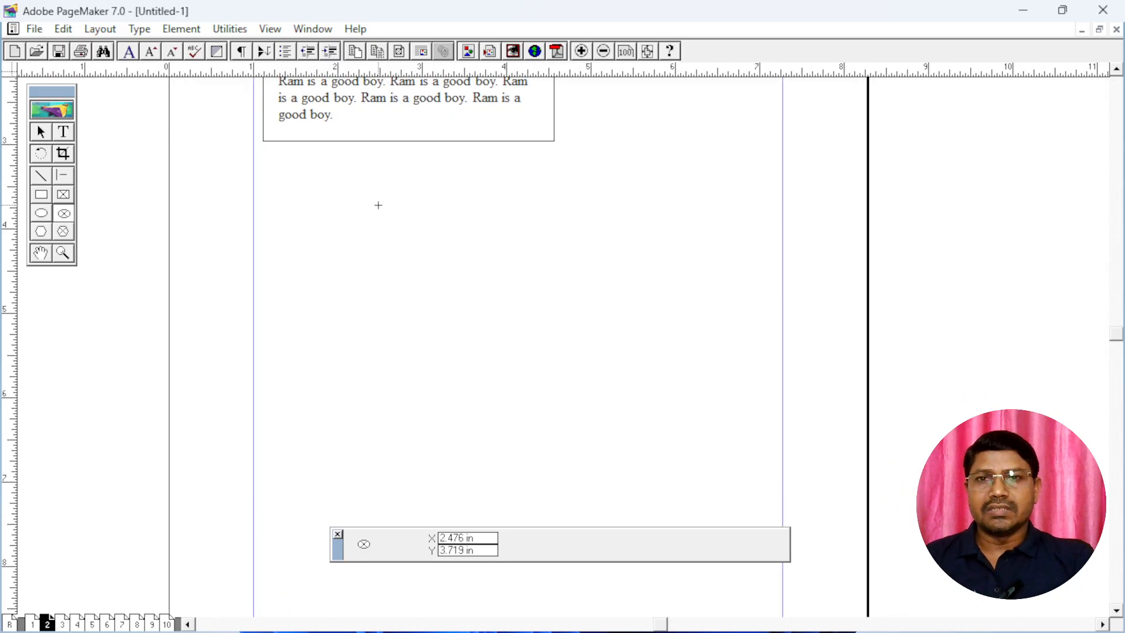
pyautogui.moveTo(378, 204); pyautogui.dragTo(632, 373)
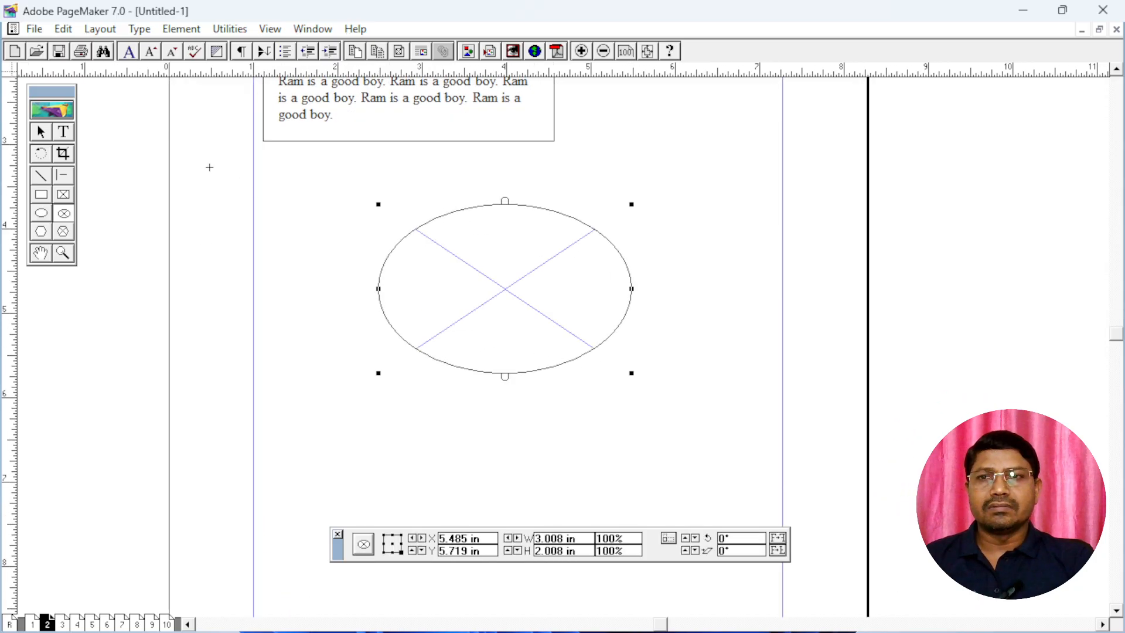
# Fill the elliptical frame with repeated pastes of the "Ram is a good boy." text and select the frame
pyautogui.click(66, 135)
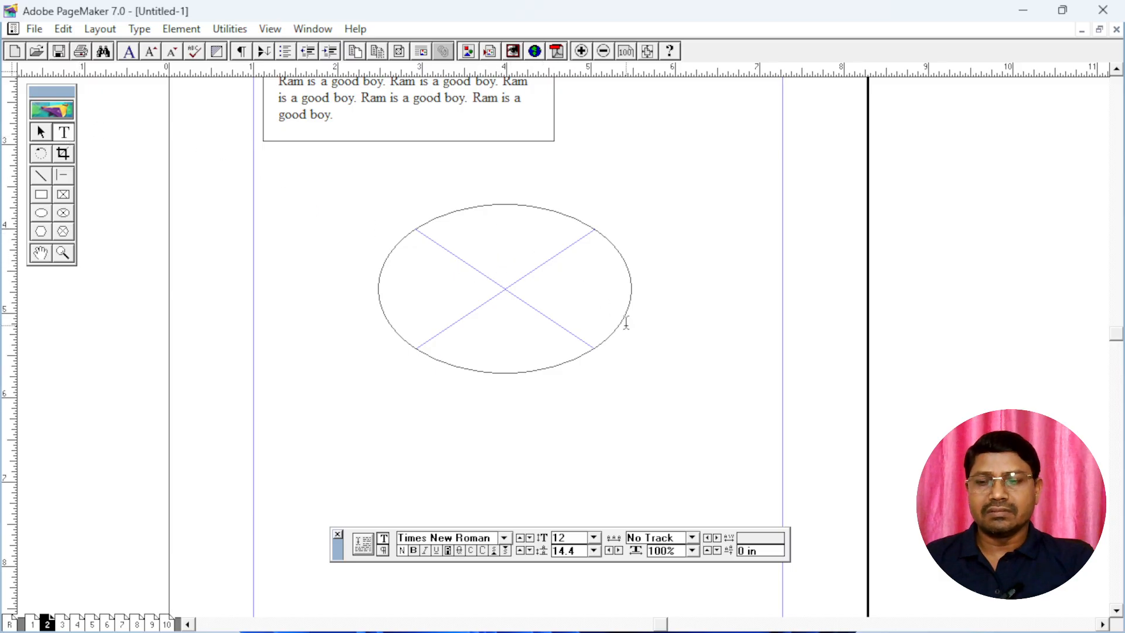
pyautogui.write('Ram is a good boy. Ram is a good boy. Ram is a good boy. Ram is a good boy. Ram is a good boy. Ram is a good boy.')
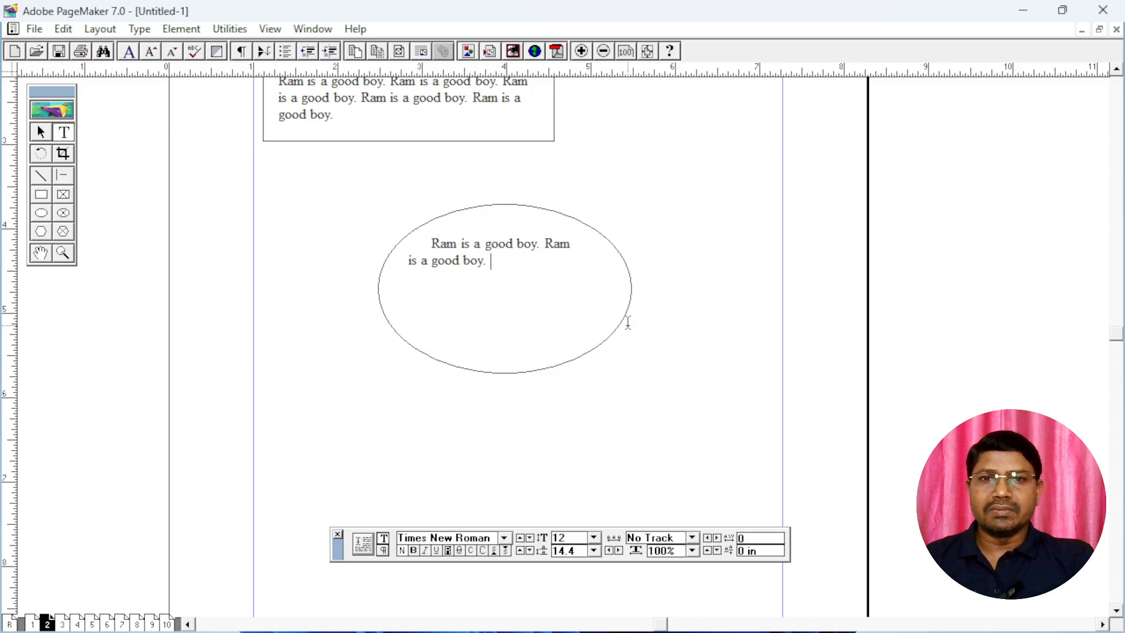
pyautogui.hotkey('ctrl', 'v')
pyautogui.hotkey('ctrl', 'v')
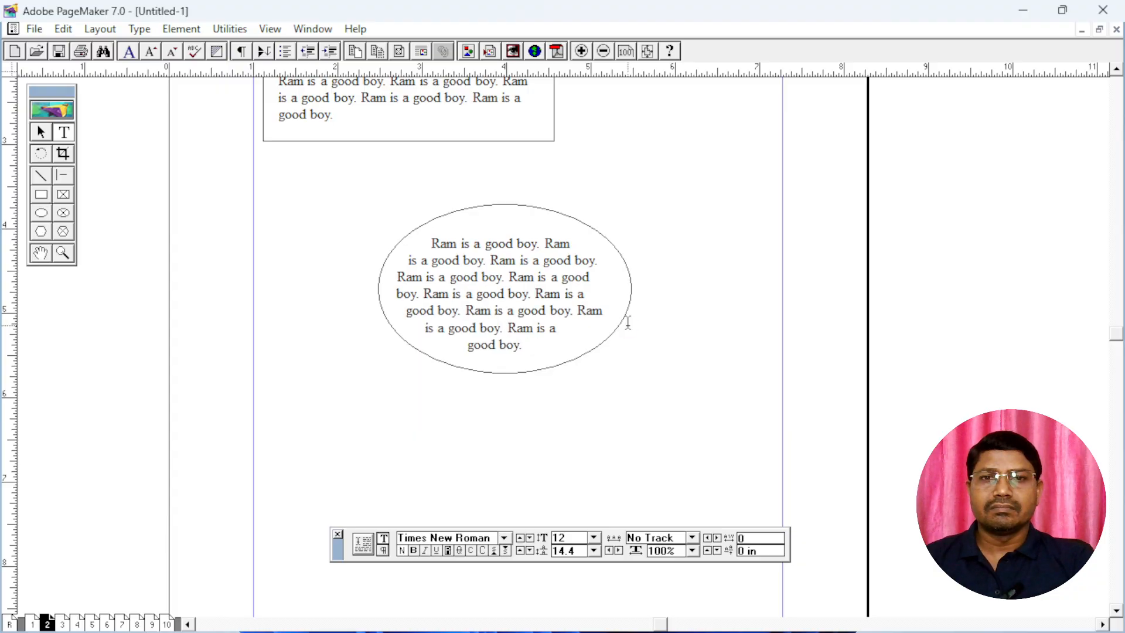
pyautogui.click(41, 132)
pyautogui.click(515, 294)
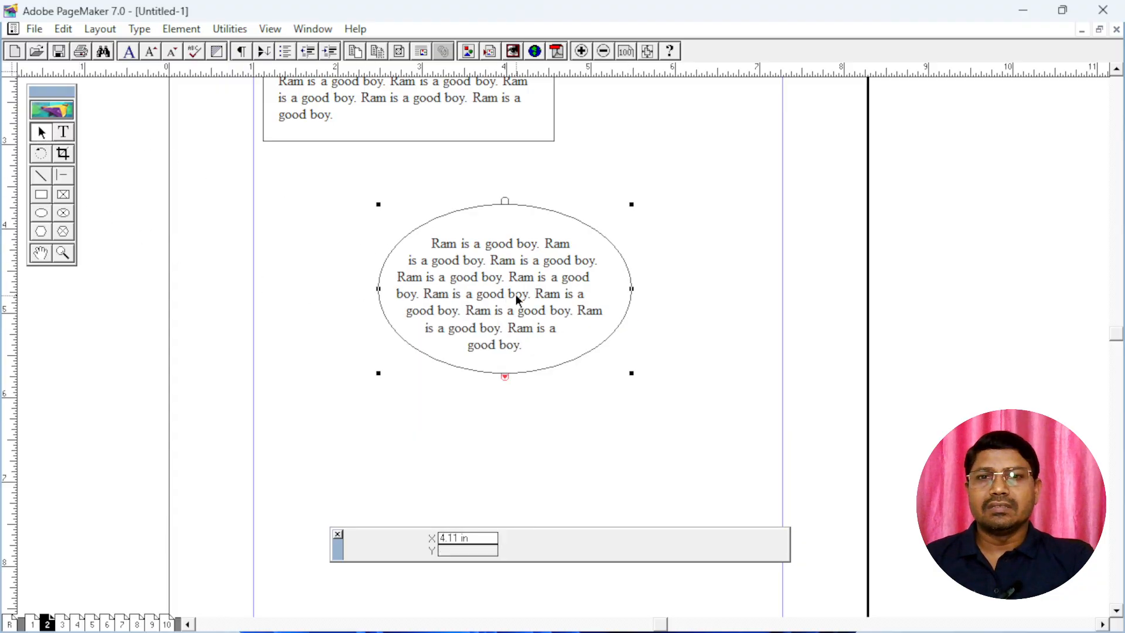
# Resize the elliptical text frame to about 2.9 by 2.2 inches so all its text fits, and move it up and to the right
pyautogui.moveTo(631, 373); pyautogui.dragTo(607, 376)
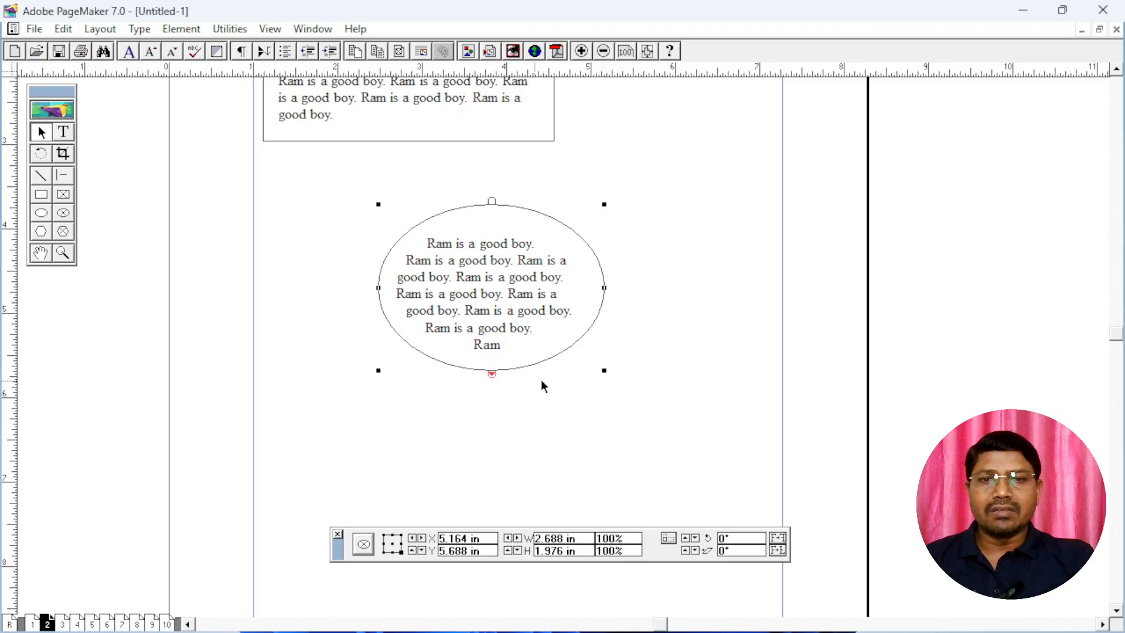
pyautogui.moveTo(606, 374); pyautogui.dragTo(622, 397)
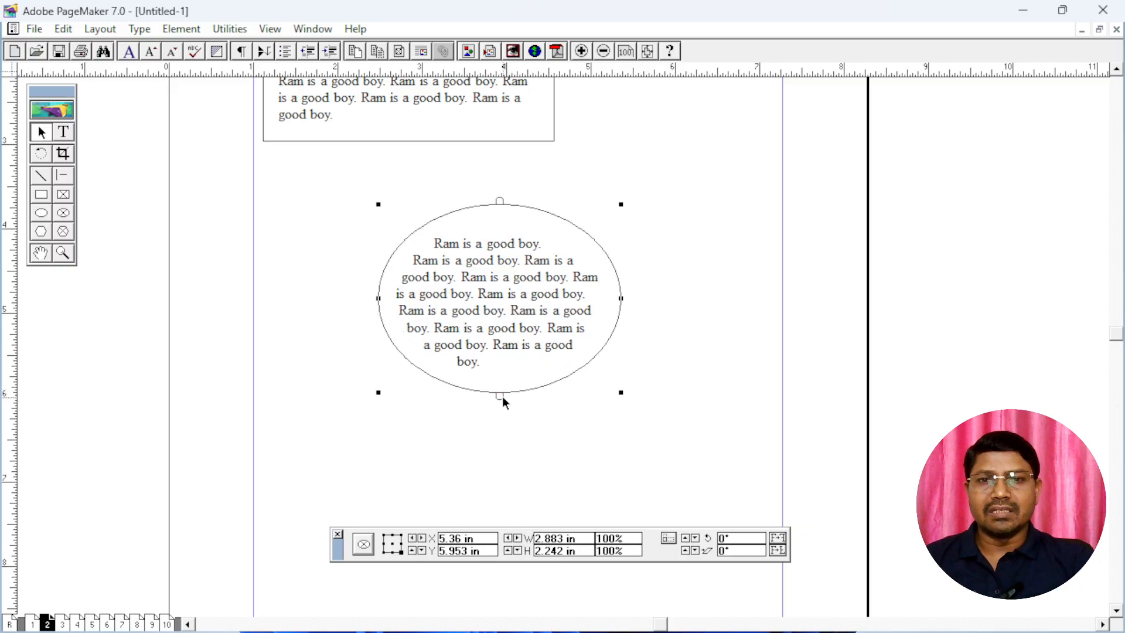
pyautogui.moveTo(477, 290); pyautogui.dragTo(569, 273)
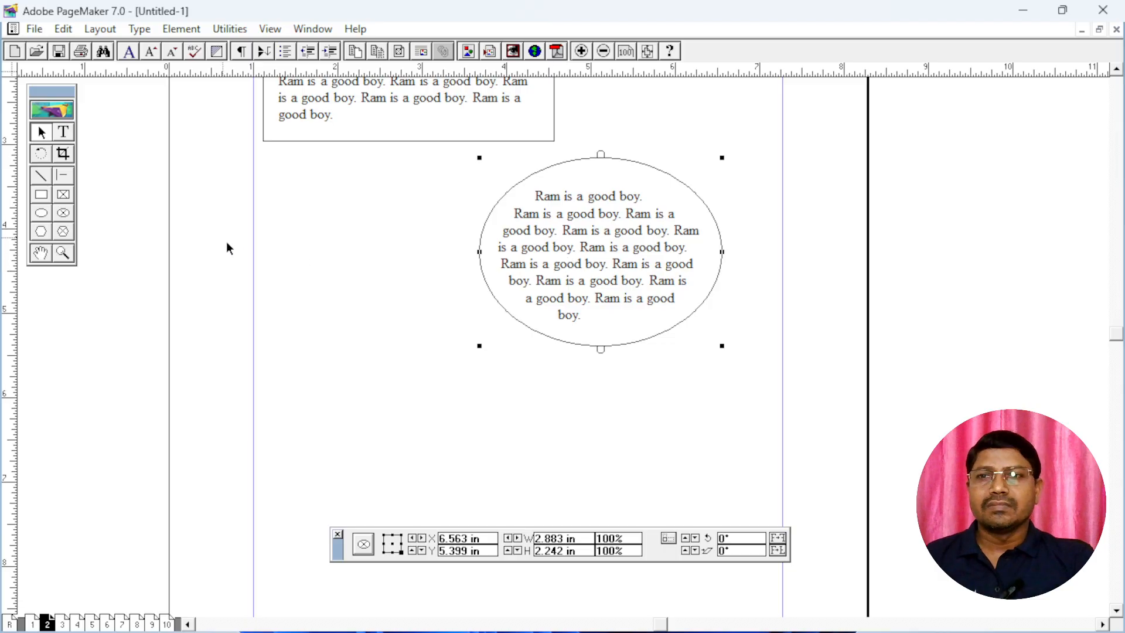
# Draw a polygon frame about 1.9 by 1.9 inches beside the elliptical text frame and deselect it
pyautogui.click(62, 232)
pyautogui.moveTo(322, 228)
pyautogui.mouseDown()
pyautogui.moveTo(459, 381)
pyautogui.moveTo(485, 388)
pyautogui.mouseUp()
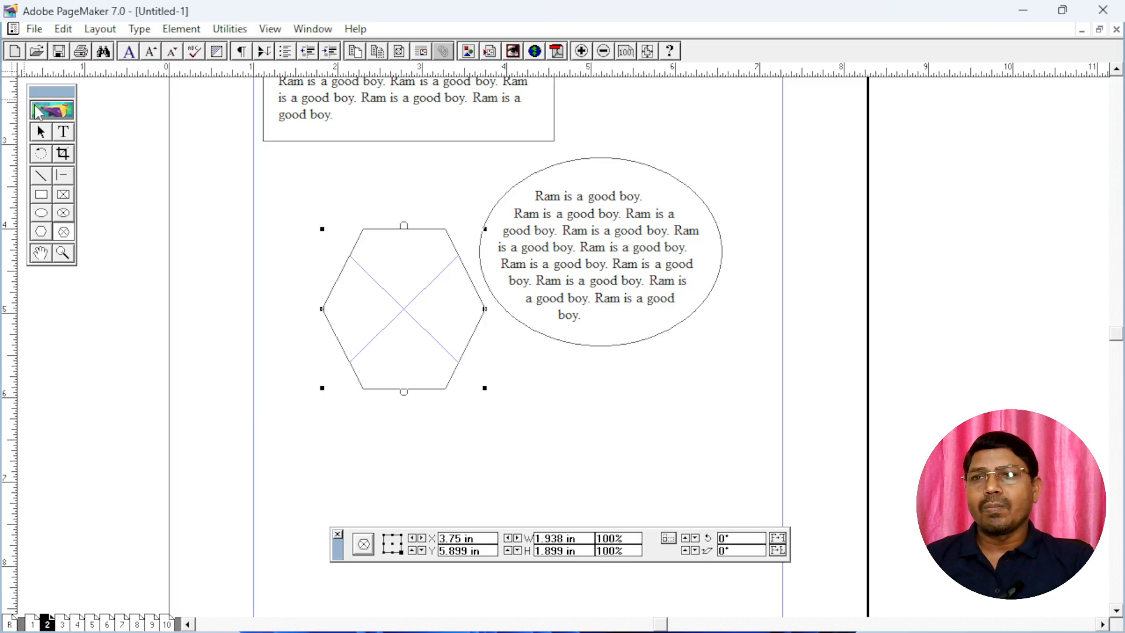
pyautogui.click(40, 134)
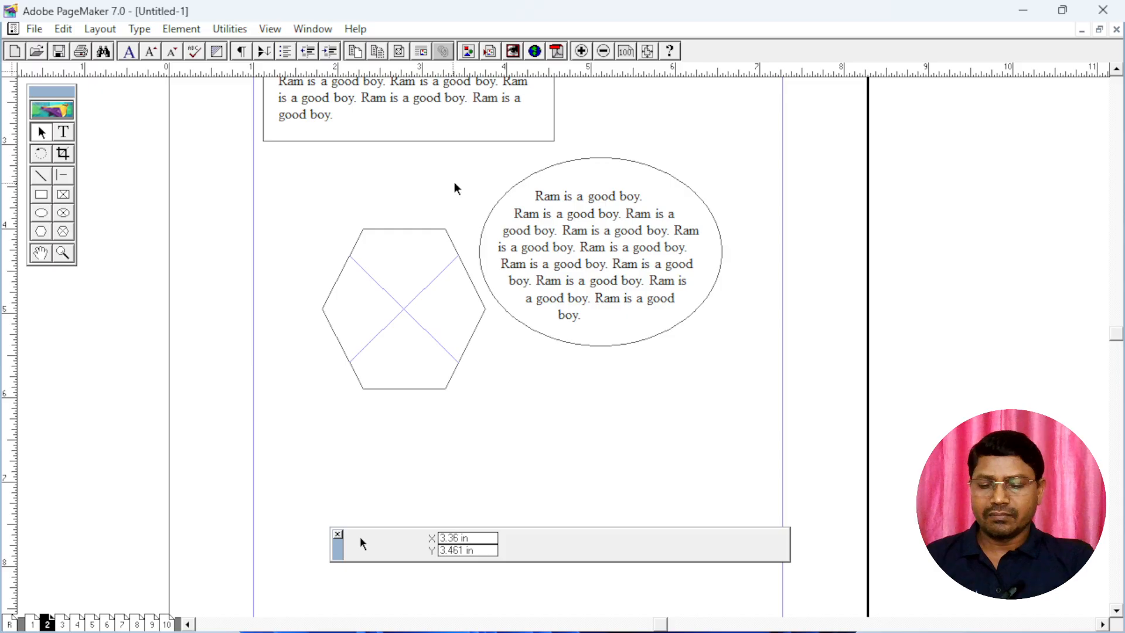
# Delete all the frames on page 2
pyautogui.scroll(3, 524, 147)
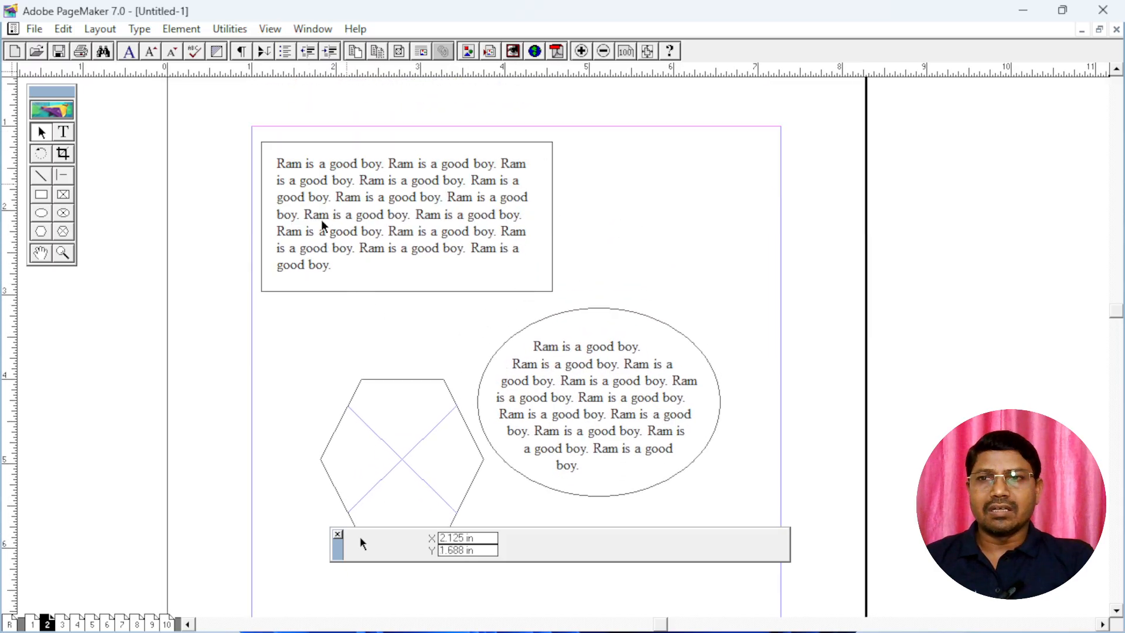
pyautogui.click(63, 133)
pyautogui.click(41, 134)
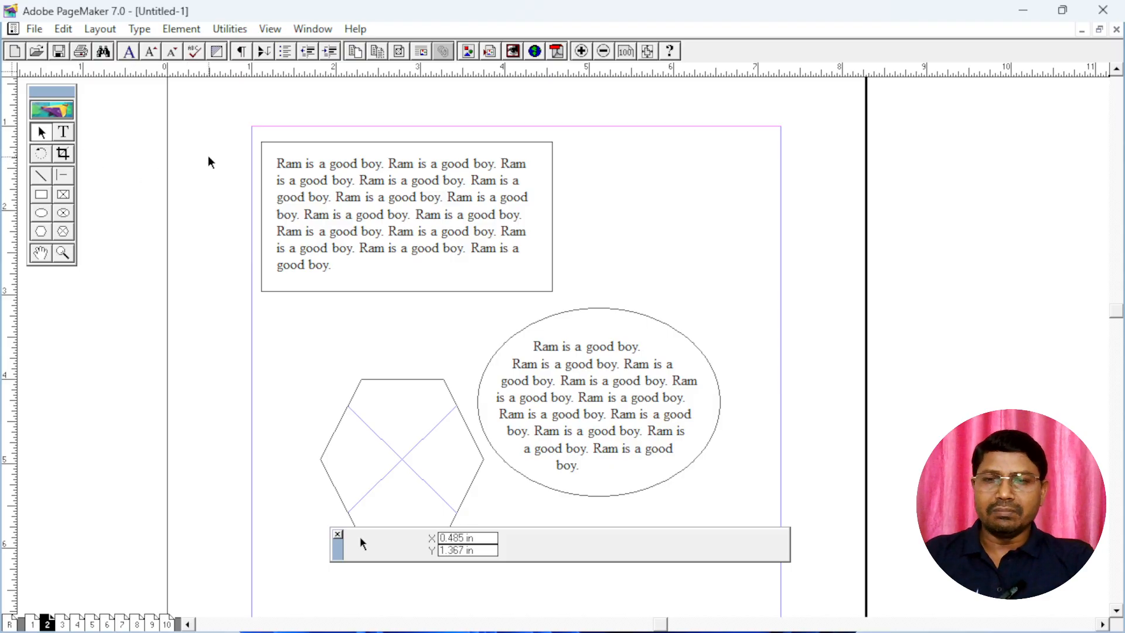
pyautogui.hotkey('ctrl', 'a')
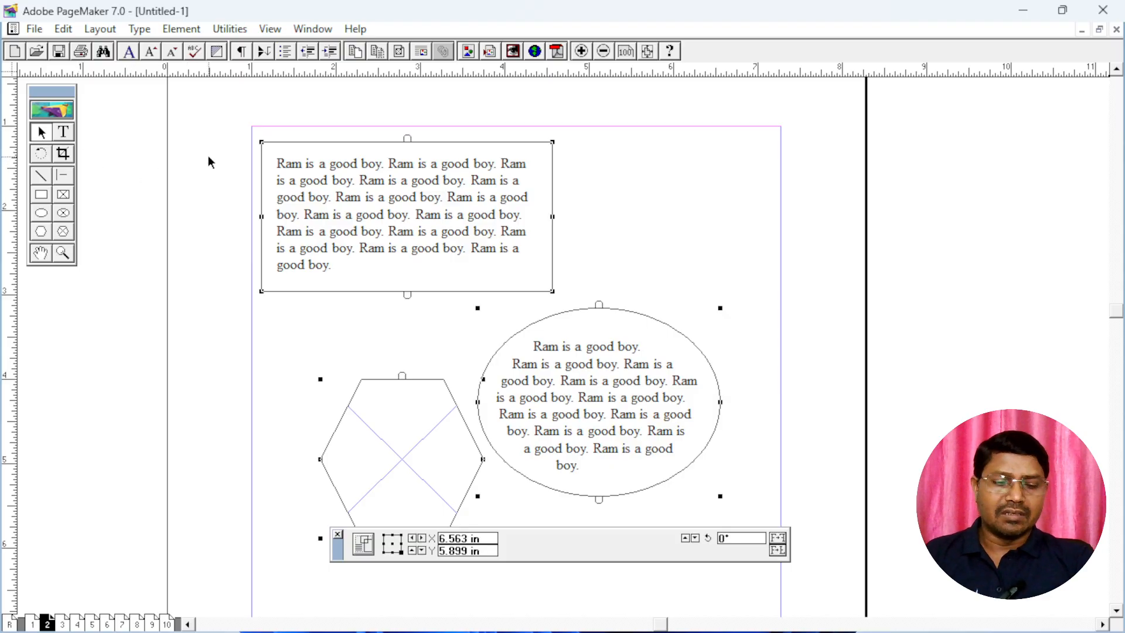
pyautogui.press('Delete')
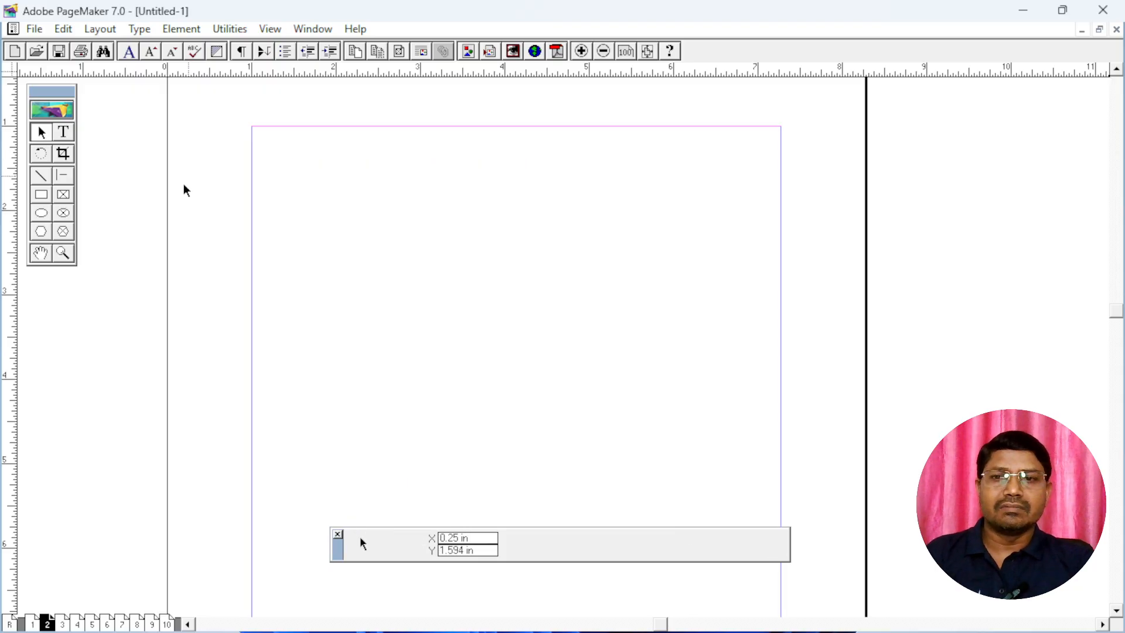
# Go to page 1 and delete all the lines and shapes on it
pyautogui.click(33, 625)
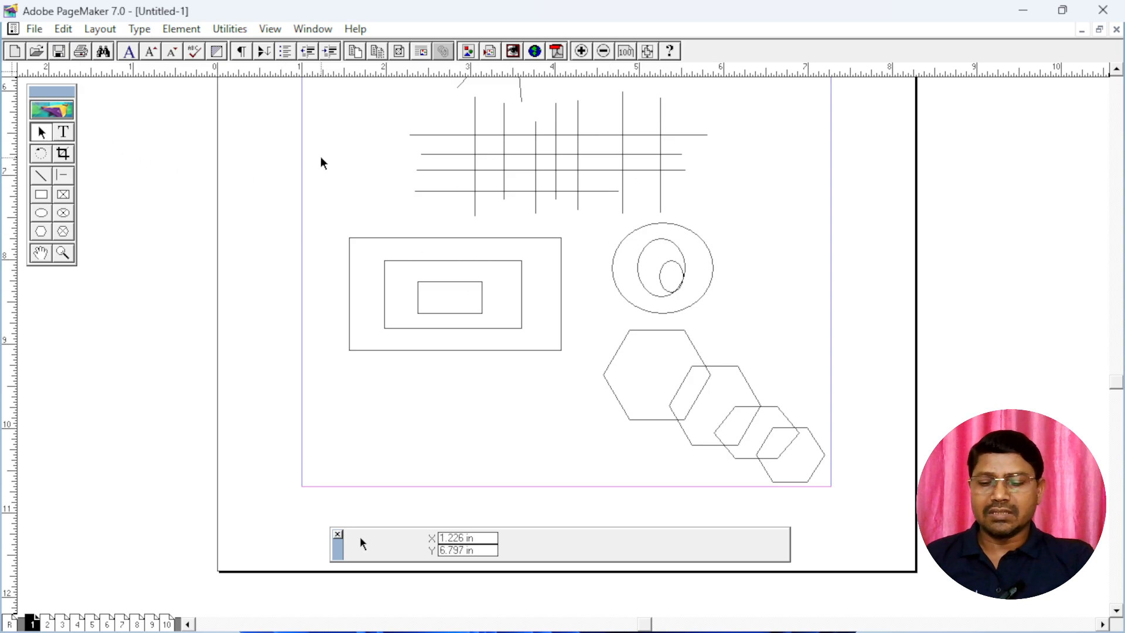
pyautogui.hotkey('ctrl', 'a')
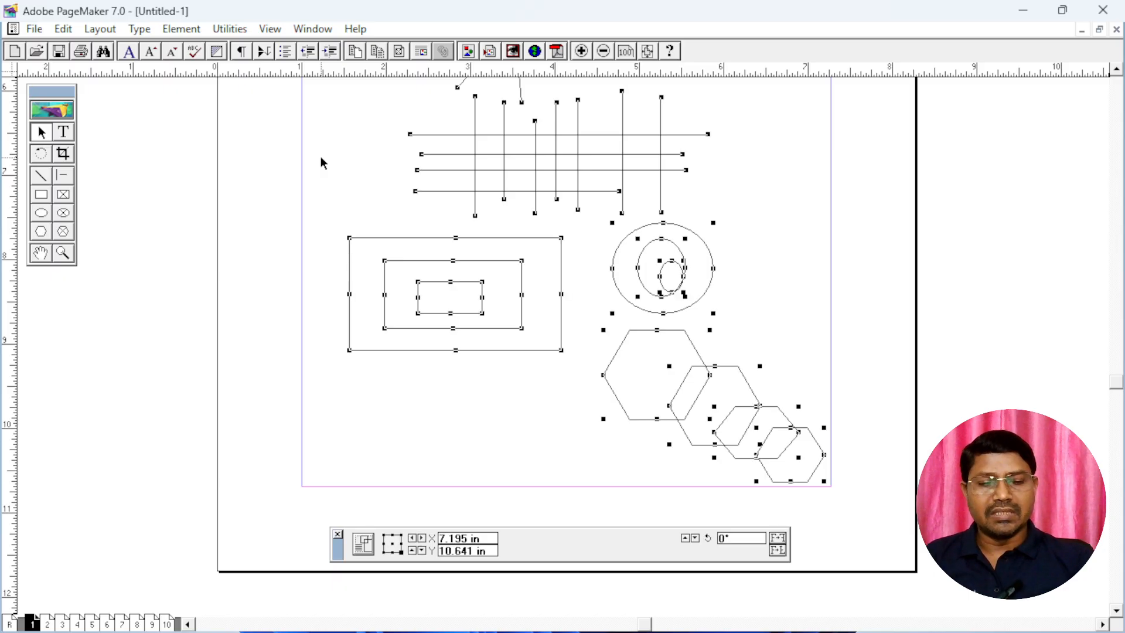
pyautogui.press('Delete')
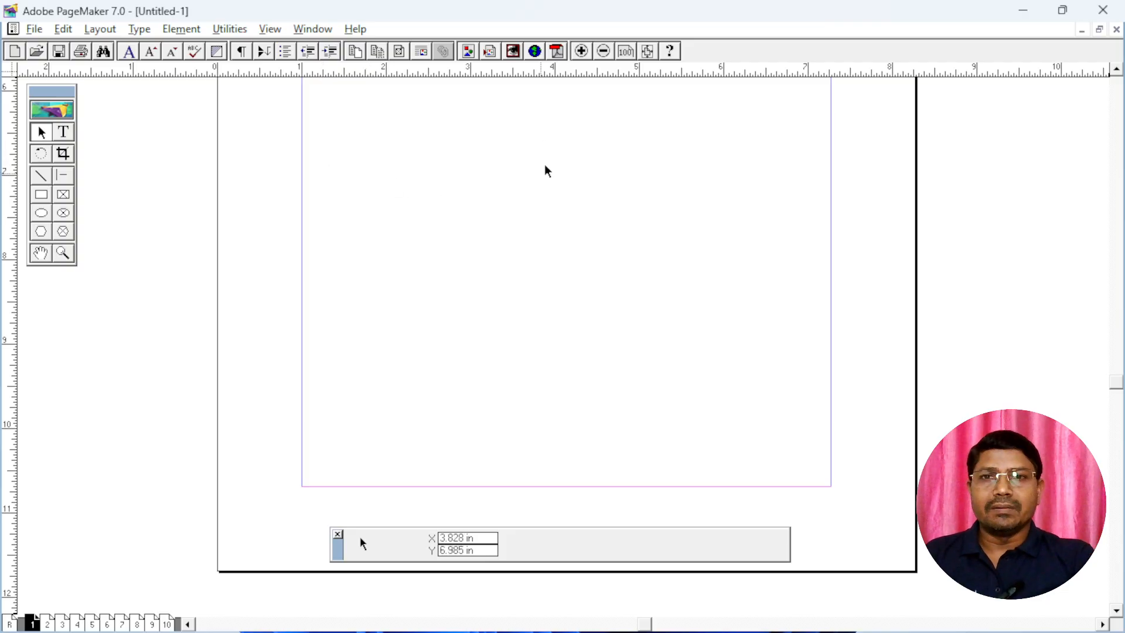
# Bring the upper part of page 1 into view and pan the page with the Hand tool
pyautogui.scroll(8, 545, 170)
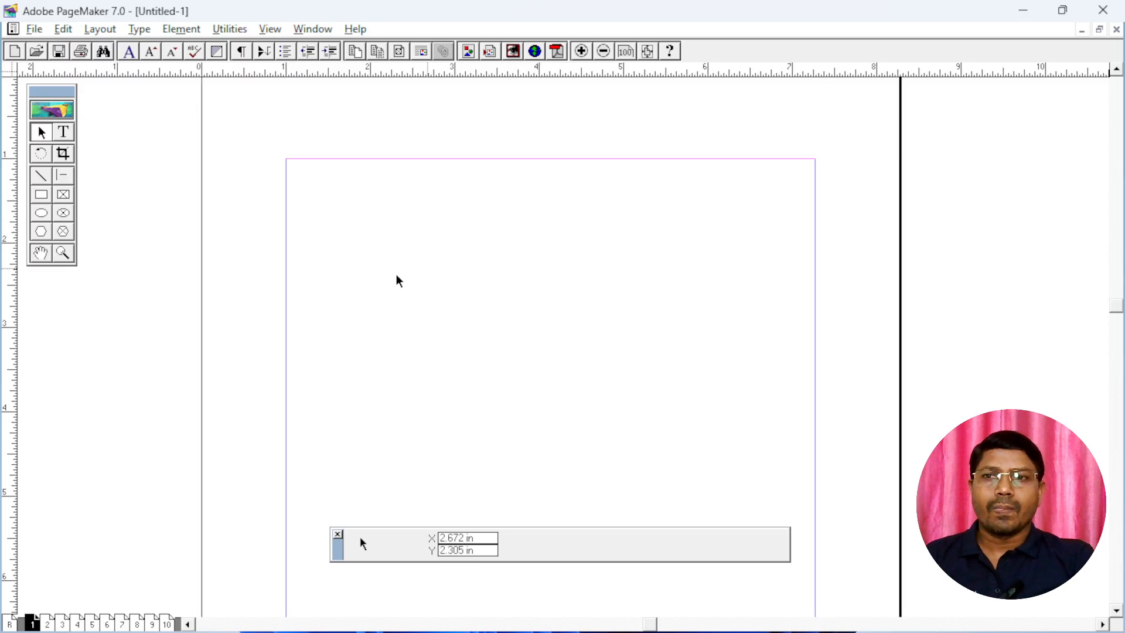
pyautogui.click(40, 253)
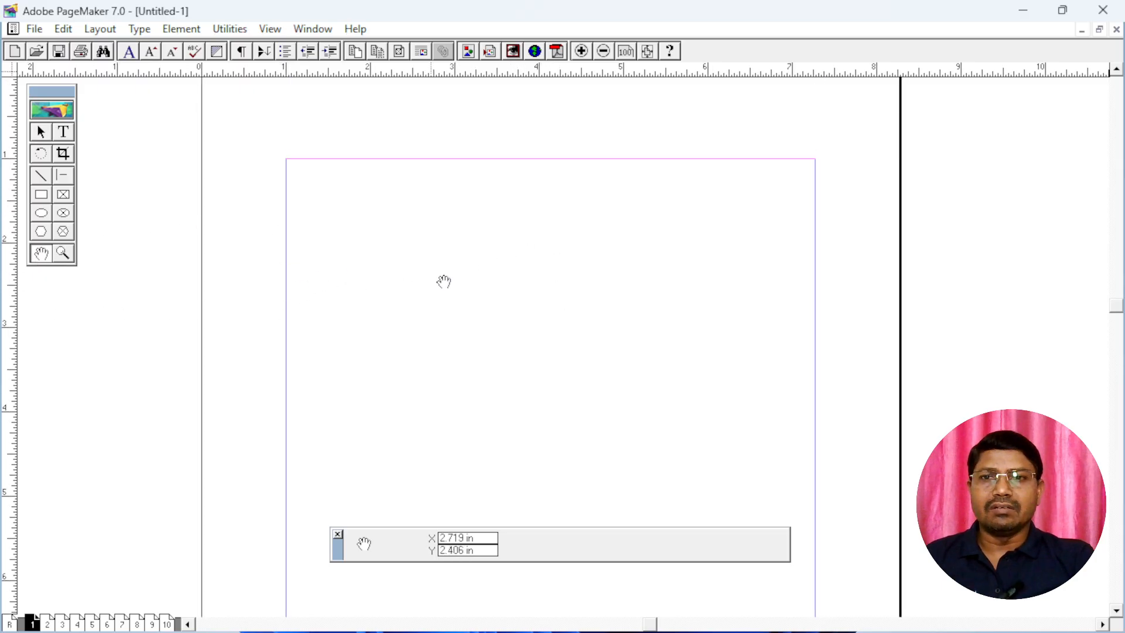
pyautogui.moveTo(443, 282); pyautogui.dragTo(481, 271)
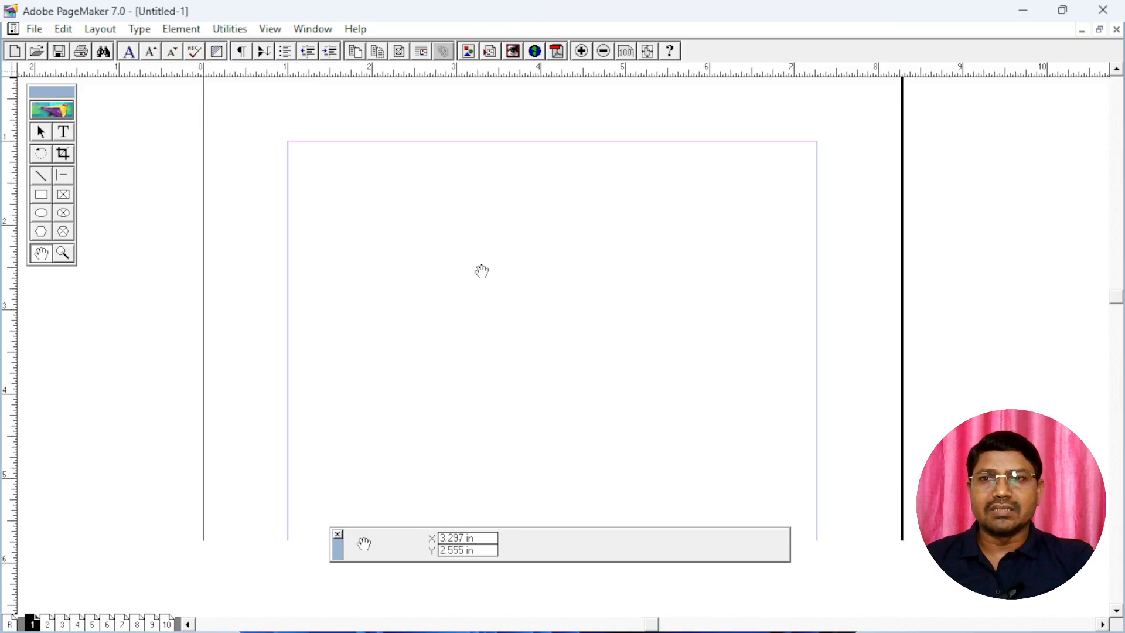
# Activate the Line tool and pan the page with the temporary hand without leaving that tool
pyautogui.click(42, 195)
pyautogui.click(42, 212)
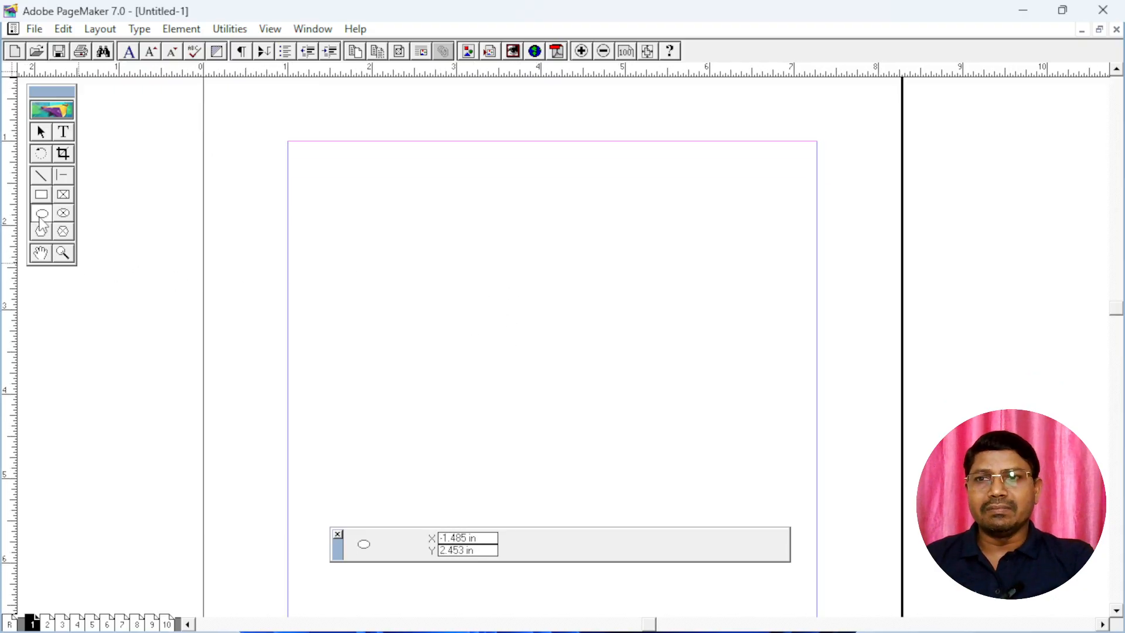
pyautogui.click(41, 231)
pyautogui.click(41, 178)
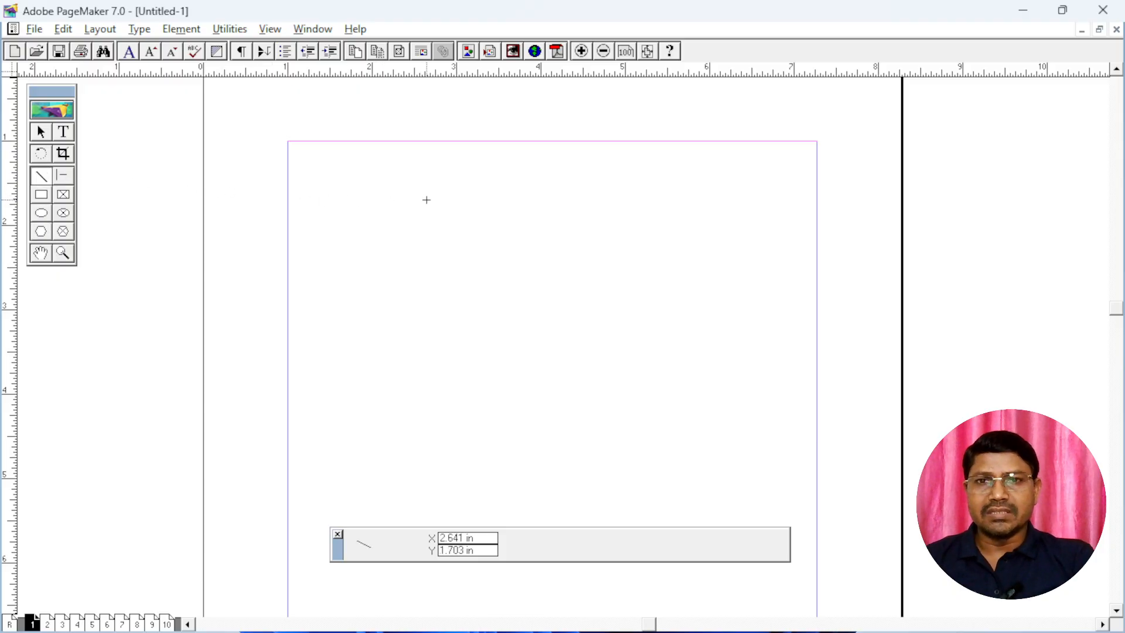
pyautogui.moveTo(426, 200); pyautogui.dragTo(459, 258)
pyautogui.moveTo(417, 384); pyautogui.dragTo(427, 271)
pyautogui.moveTo(422, 343); pyautogui.dragTo(423, 258)
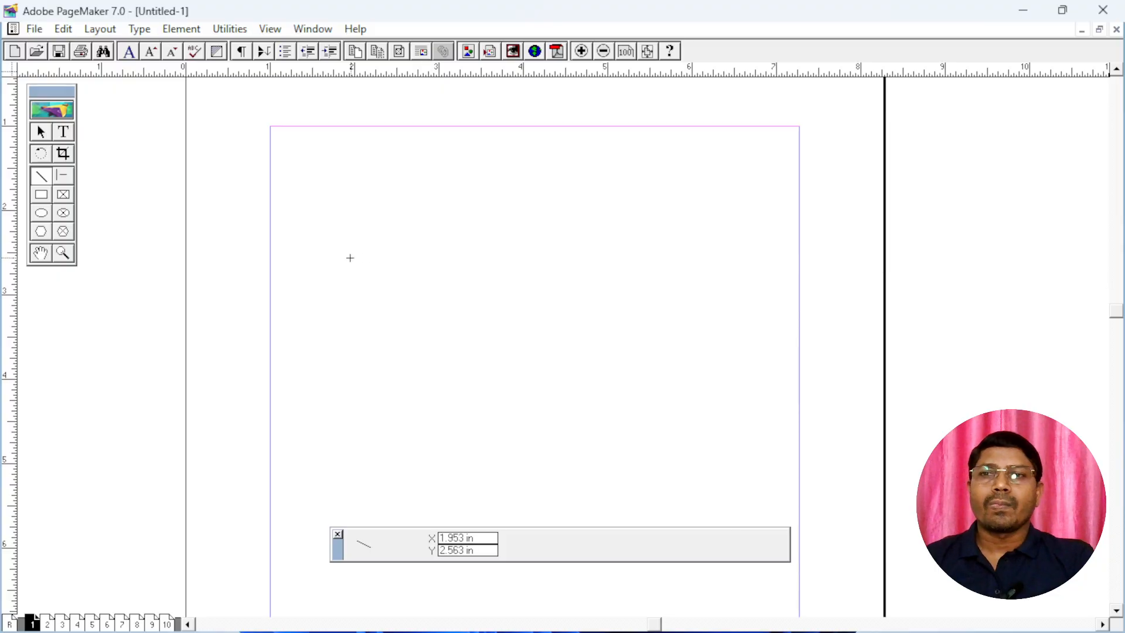
pyautogui.moveTo(412, 194); pyautogui.dragTo(520, 249)
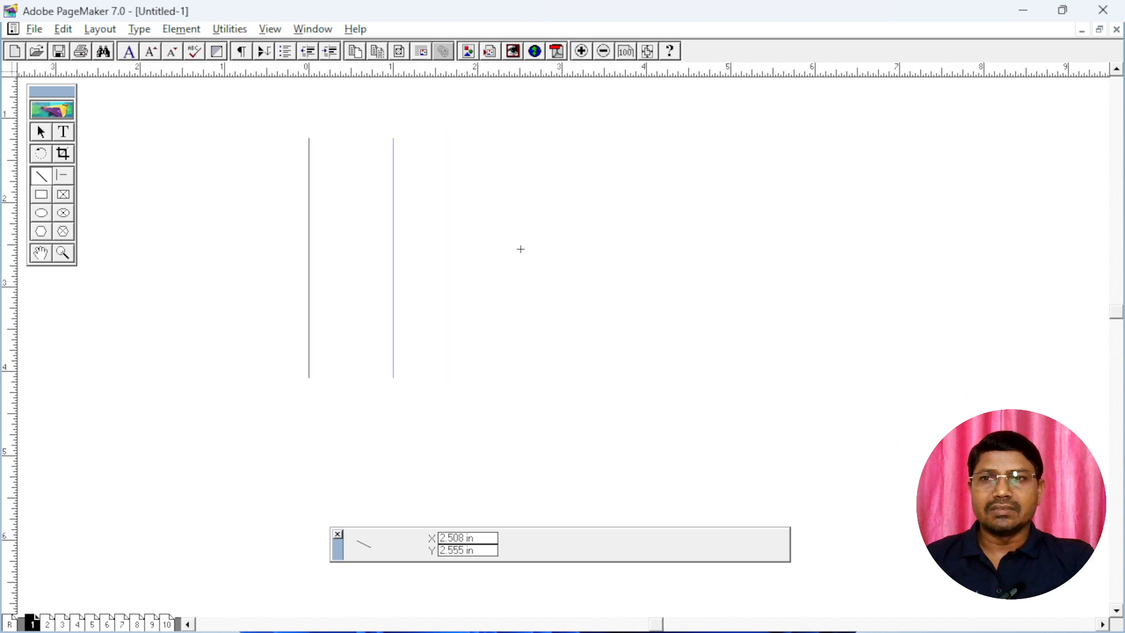
pyautogui.click(67, 176)
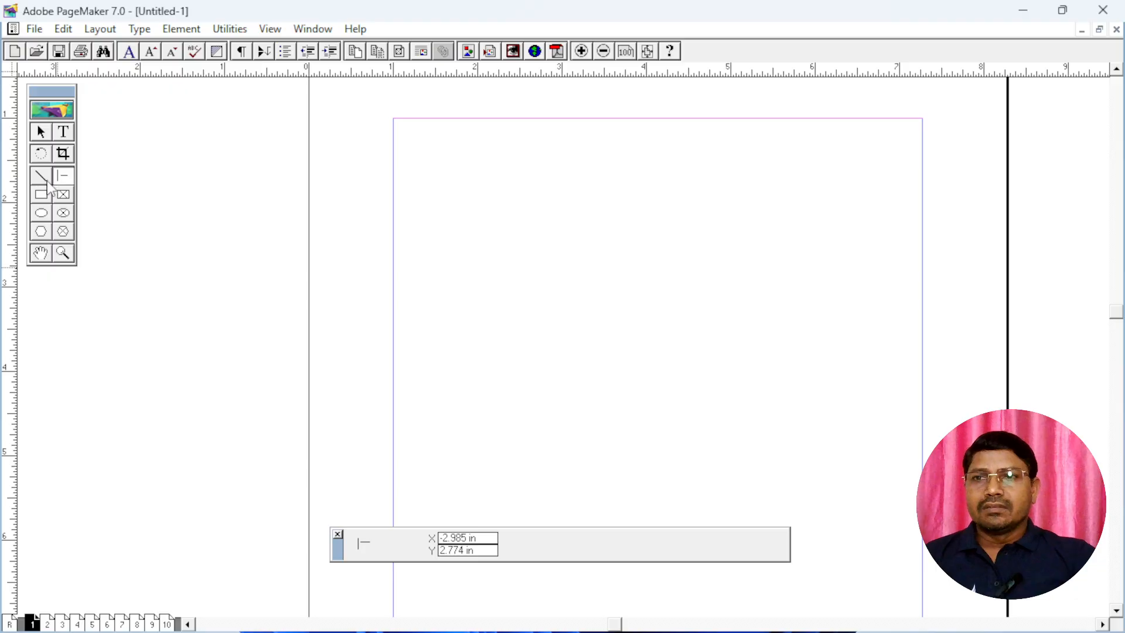
pyautogui.click(46, 178)
pyautogui.click(62, 179)
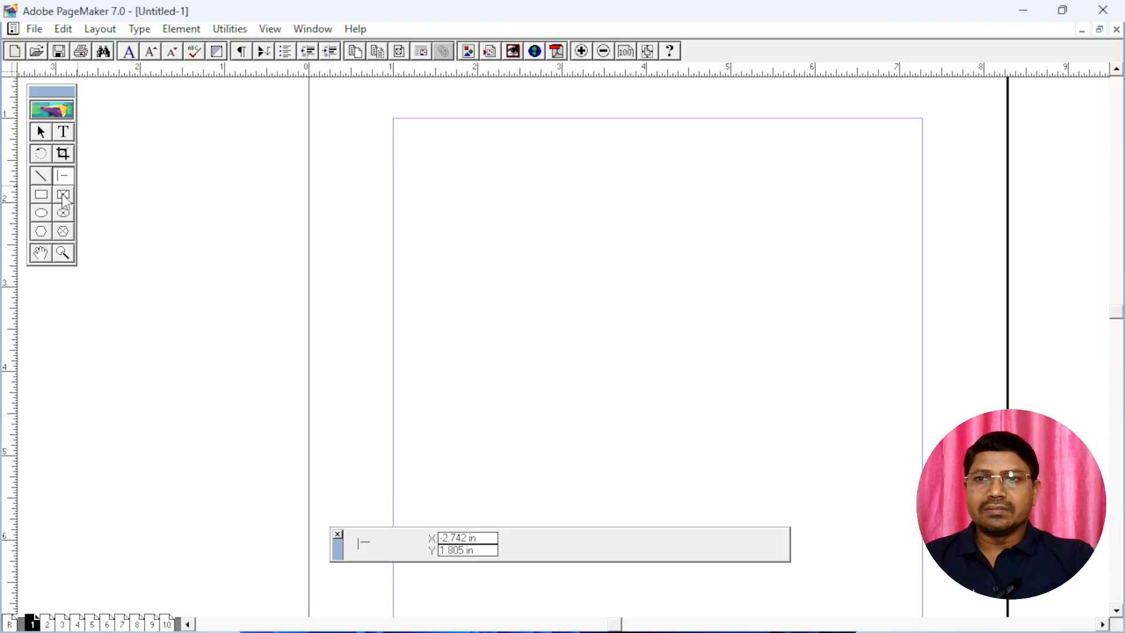
pyautogui.click(65, 253)
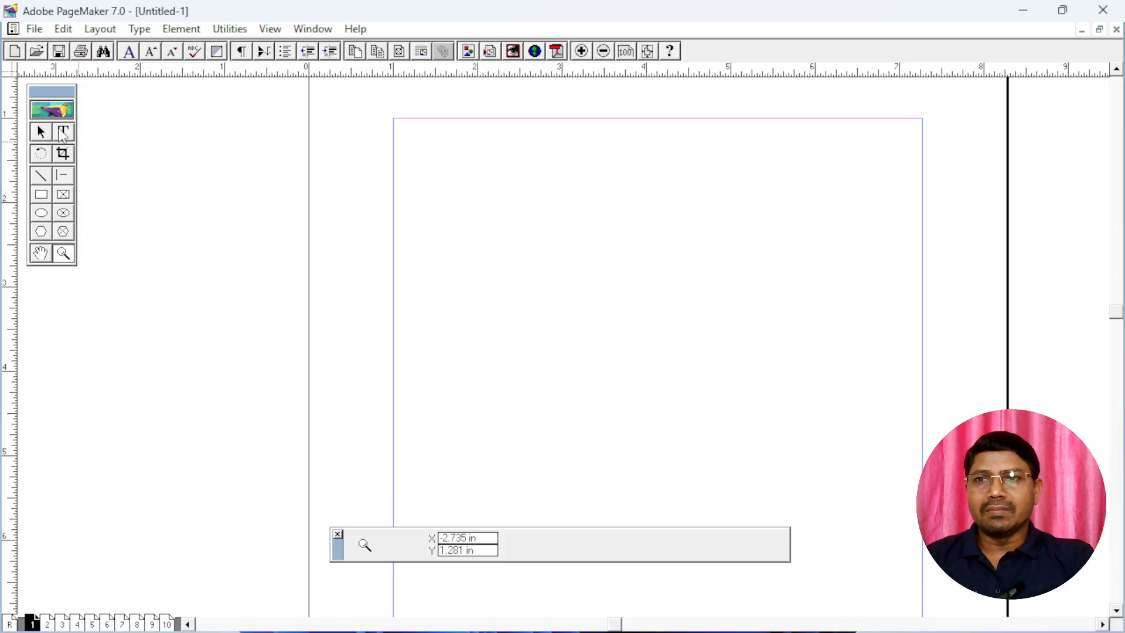
# Create a text block about 3.0 inches wide near the upper margin of page 1 and fill it with the copied "Ram is a good boy." text
pyautogui.click(63, 131)
pyautogui.moveTo(467, 186); pyautogui.dragTo(721, 275)
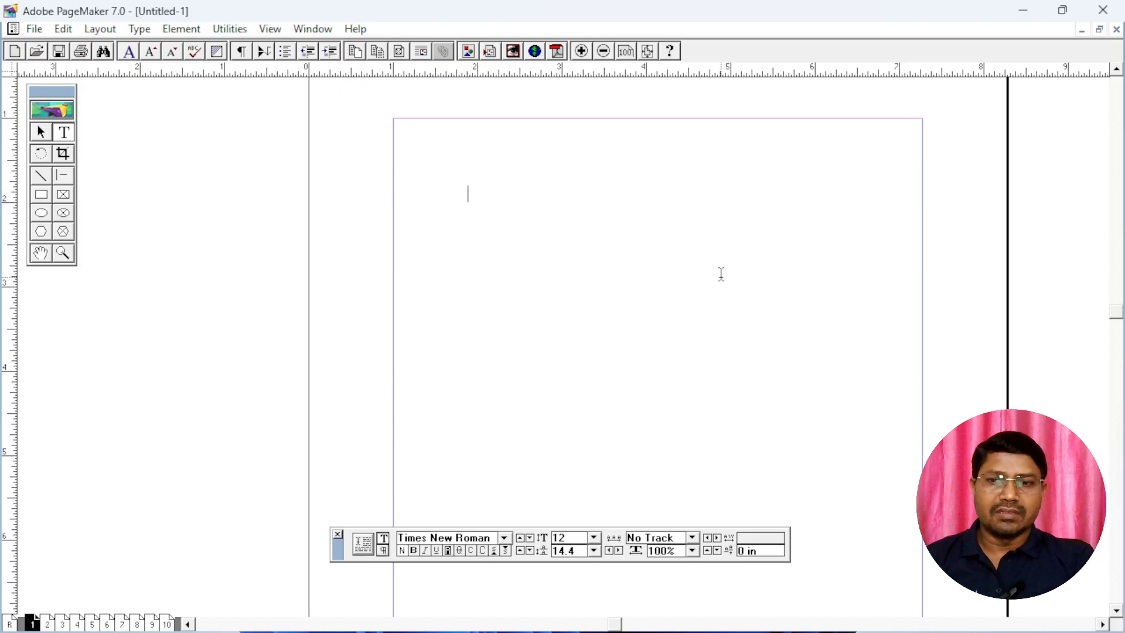
pyautogui.hotkey('ctrl', 'v')
pyautogui.hotkey('ctrl', 'v')
pyautogui.hotkey('ctrl', 'v')
pyautogui.hotkey('ctrl', 'v')
pyautogui.hotkey('ctrl', 'v')
pyautogui.hotkey('ctrl', 'v')
pyautogui.hotkey('ctrl', 'v')
pyautogui.hotkey('ctrl', 'v')
pyautogui.hotkey('ctrl', 'v')
pyautogui.hotkey('ctrl', 'v')
pyautogui.hotkey('ctrl', 'v')
pyautogui.hotkey('ctrl', 'v')
pyautogui.hotkey('ctrl', 'v')
pyautogui.hotkey('ctrl', 'v')
pyautogui.hotkey('ctrl', 'v')
pyautogui.hotkey('ctrl', 'v')
pyautogui.hotkey('ctrl', 'v')
pyautogui.hotkey('ctrl', 'v')
pyautogui.hotkey('ctrl', 'v')
pyautogui.hotkey('ctrl', 'v')
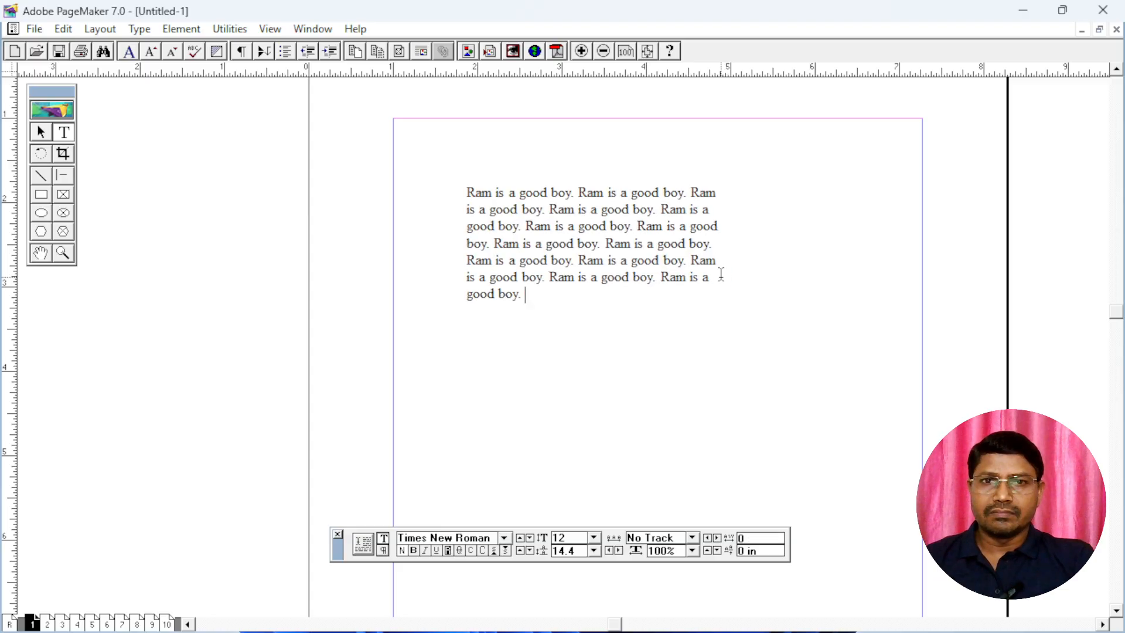
# Magnify the pasted text block closely with the Zoom tool
pyautogui.click(62, 253)
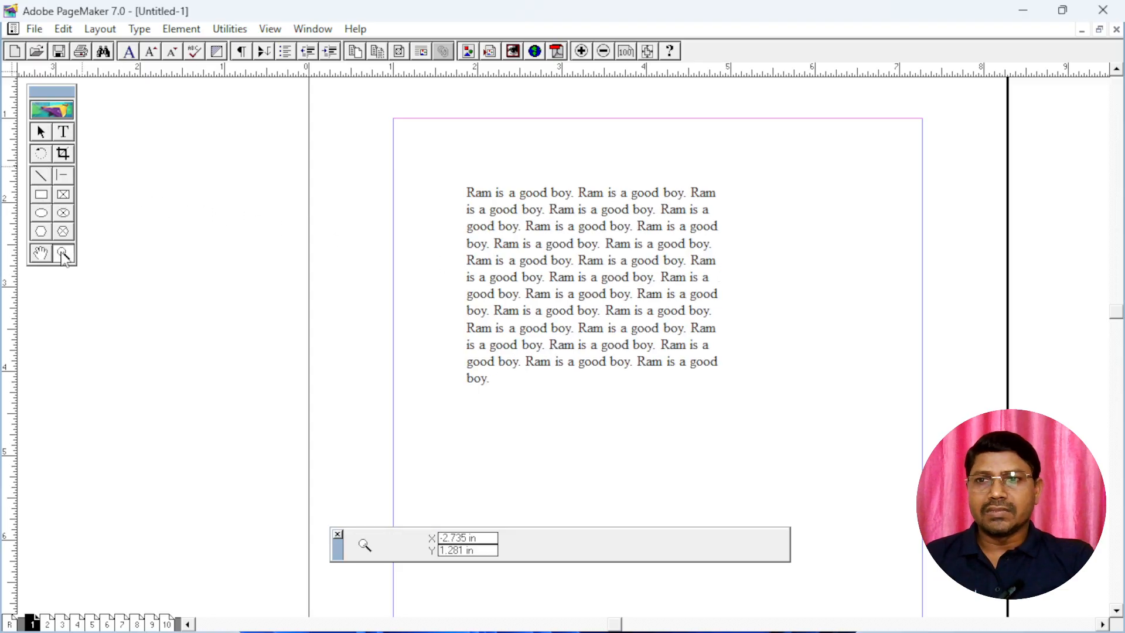
pyautogui.click(574, 247)
pyautogui.click(580, 320)
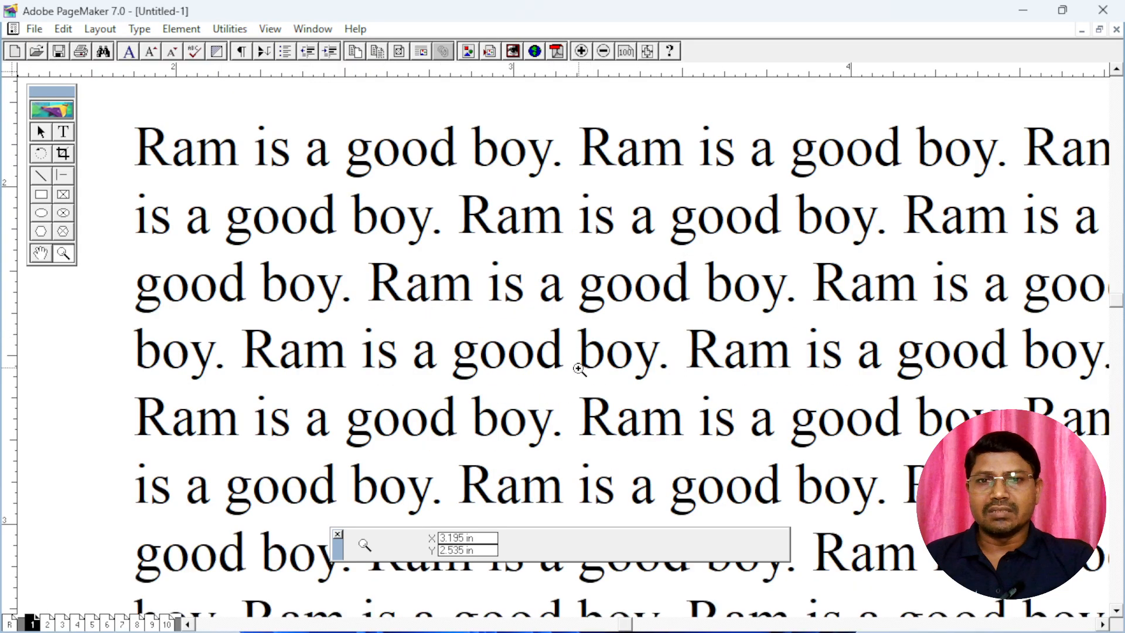
pyautogui.click(586, 308)
pyautogui.click(589, 304)
pyautogui.click(586, 297)
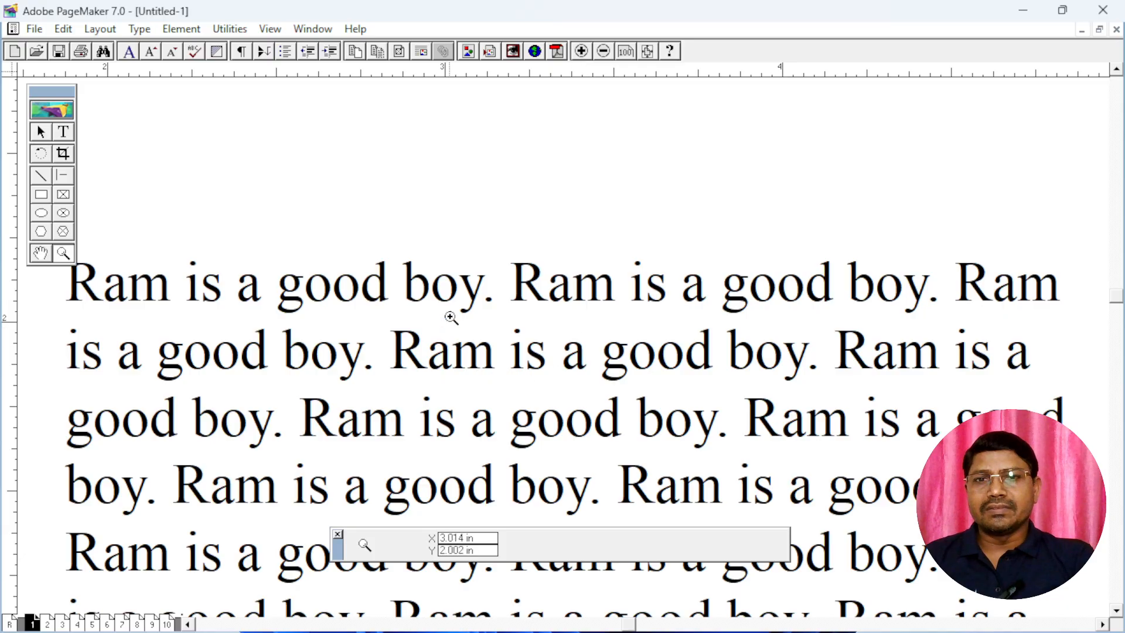
pyautogui.click(547, 312)
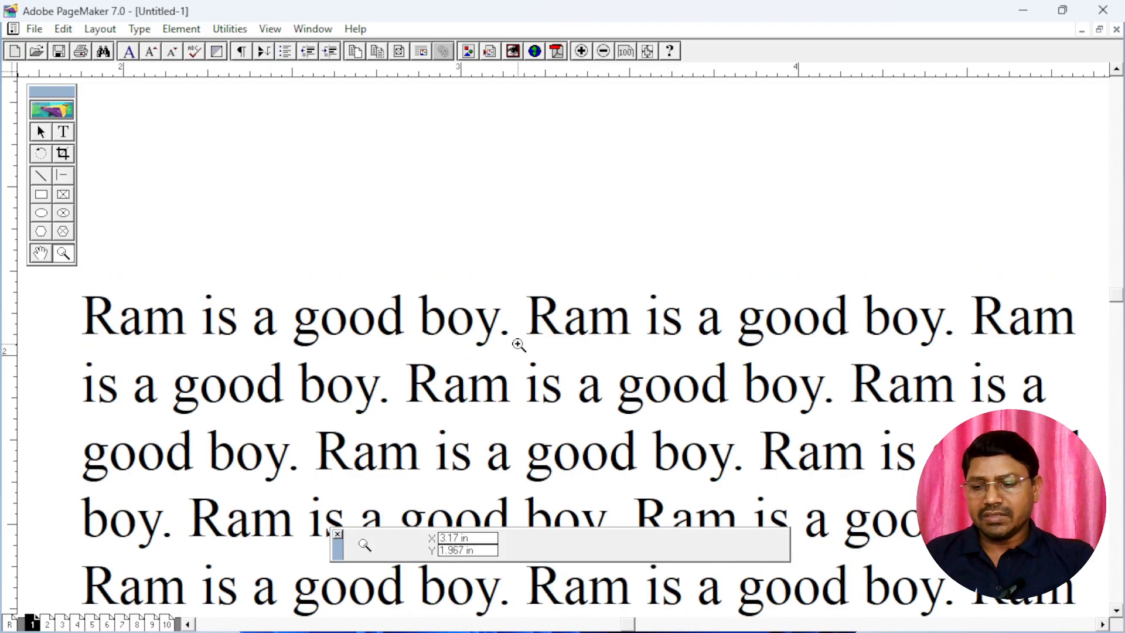
# Zoom out from the text with the Zoom tool until the page appears small on the pasteboard
pyautogui.keyDown('ctrl'); pyautogui.click(552, 361); pyautogui.keyUp('ctrl')
pyautogui.keyDown('ctrl'); pyautogui.click(555, 371); pyautogui.keyUp('ctrl')
pyautogui.keyDown('ctrl'); pyautogui.click(577, 410); pyautogui.keyUp('ctrl')
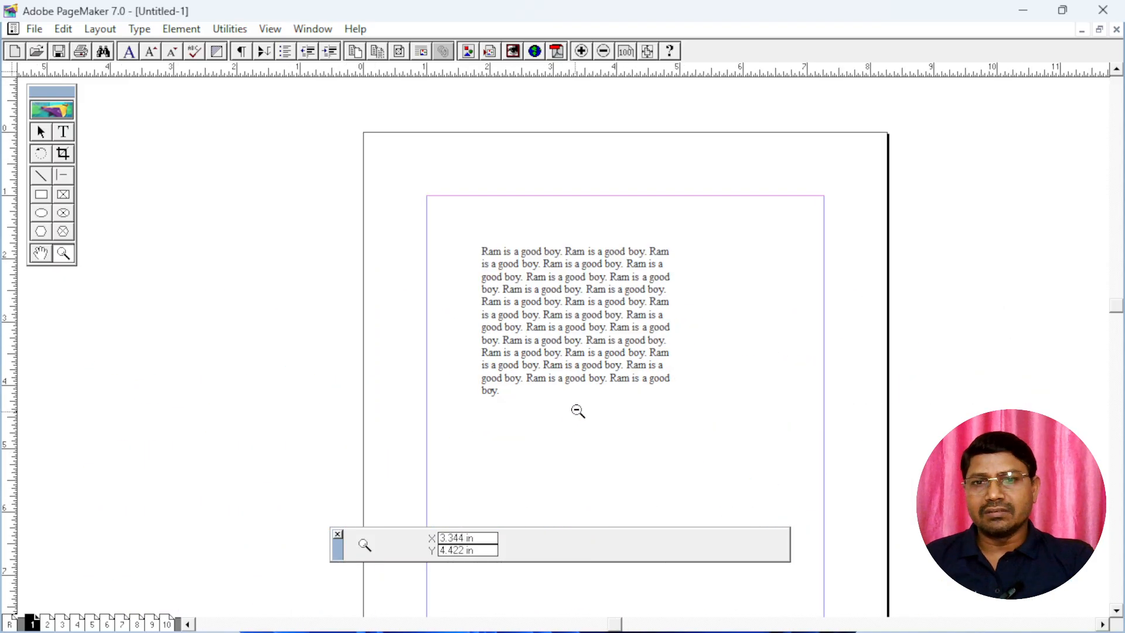
pyautogui.keyDown('ctrl'); pyautogui.click(572, 331); pyautogui.keyUp('ctrl')
pyautogui.keyDown('ctrl'); pyautogui.click(571, 333); pyautogui.keyUp('ctrl')
pyautogui.keyDown('ctrl'); pyautogui.click(572, 333); pyautogui.keyUp('ctrl')
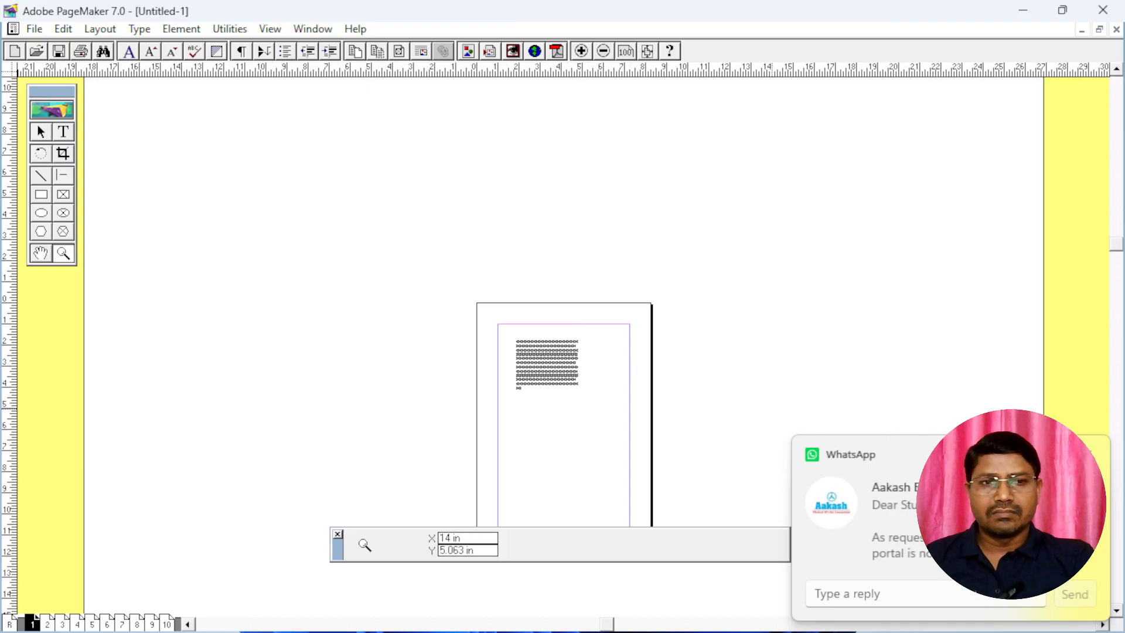
# Zoom back in on the text block until its lines are large and readable
pyautogui.click(552, 366)
pyautogui.click(552, 366)
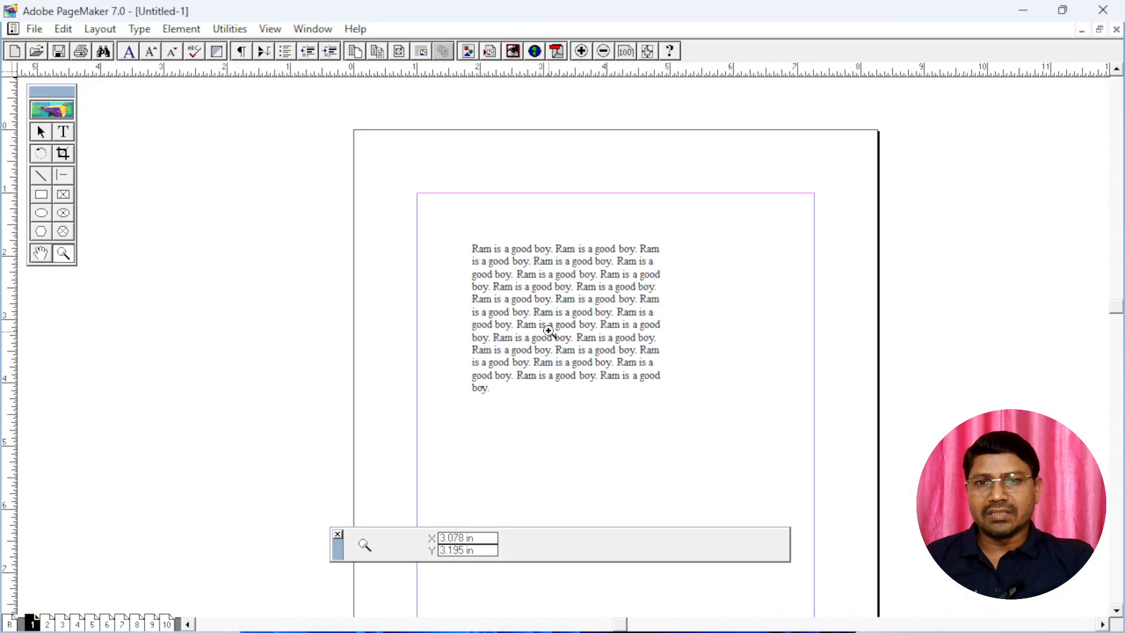
pyautogui.click(550, 332)
pyautogui.click(559, 312)
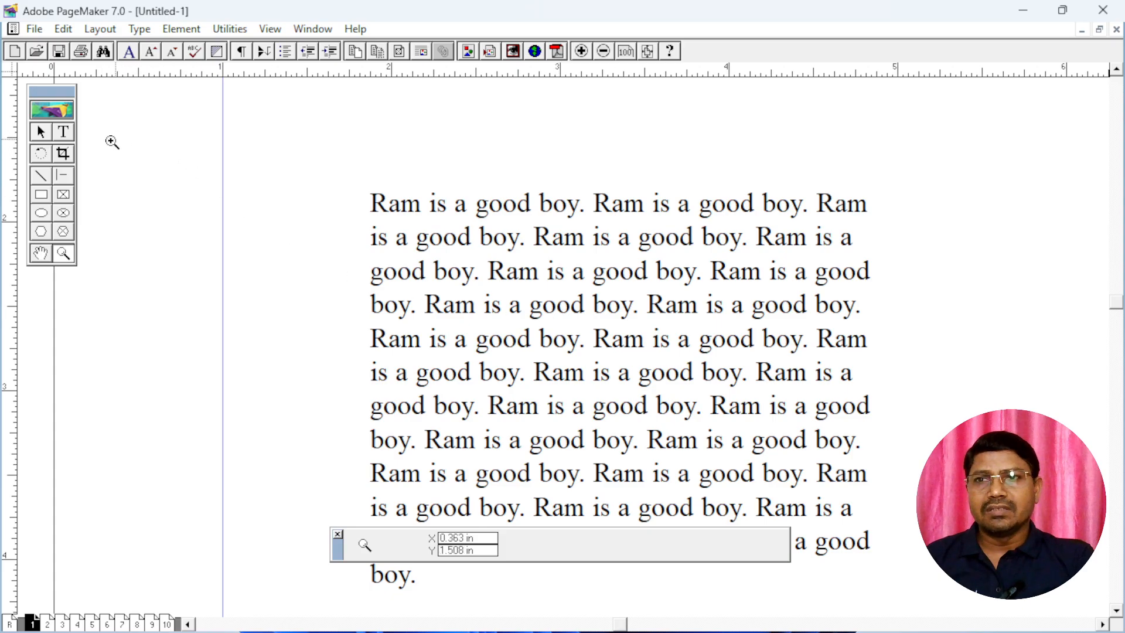
# Select the pasted text block, zoom out to show it within the page, and minimize the PageMaker window
pyautogui.click(41, 132)
pyautogui.click(549, 312)
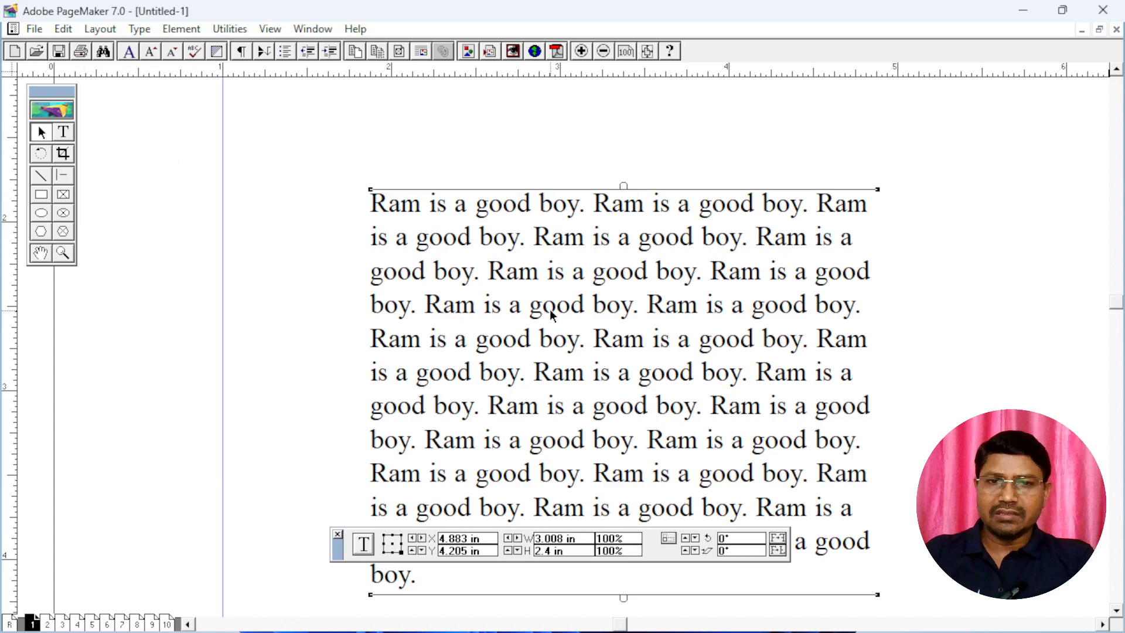
pyautogui.hotkey('ctrl', '-')
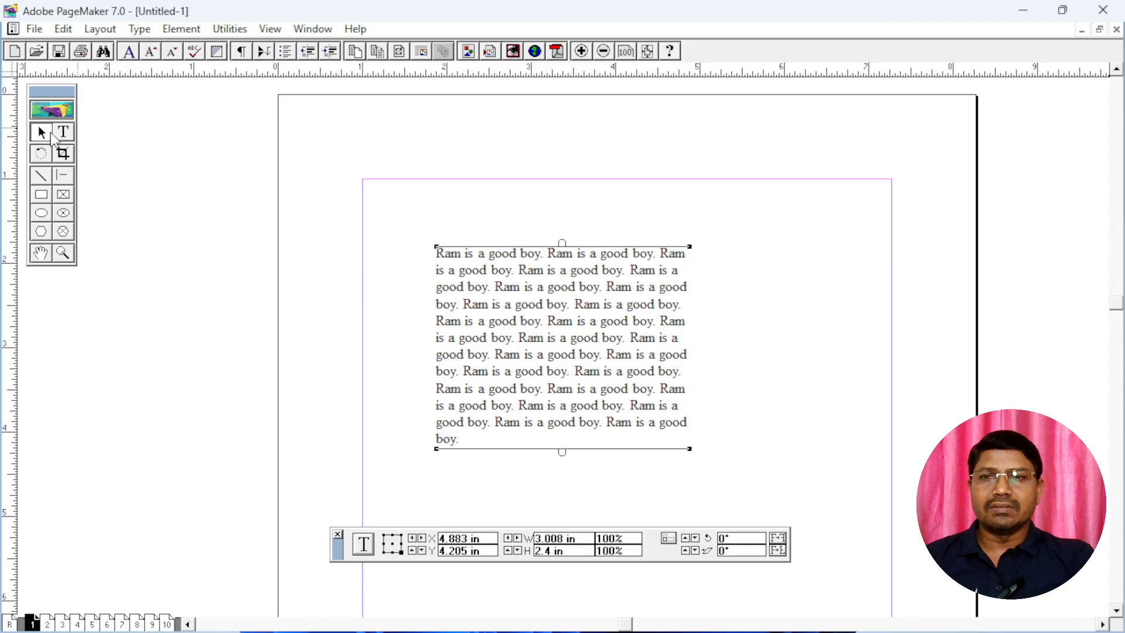
pyautogui.click(1020, 10)
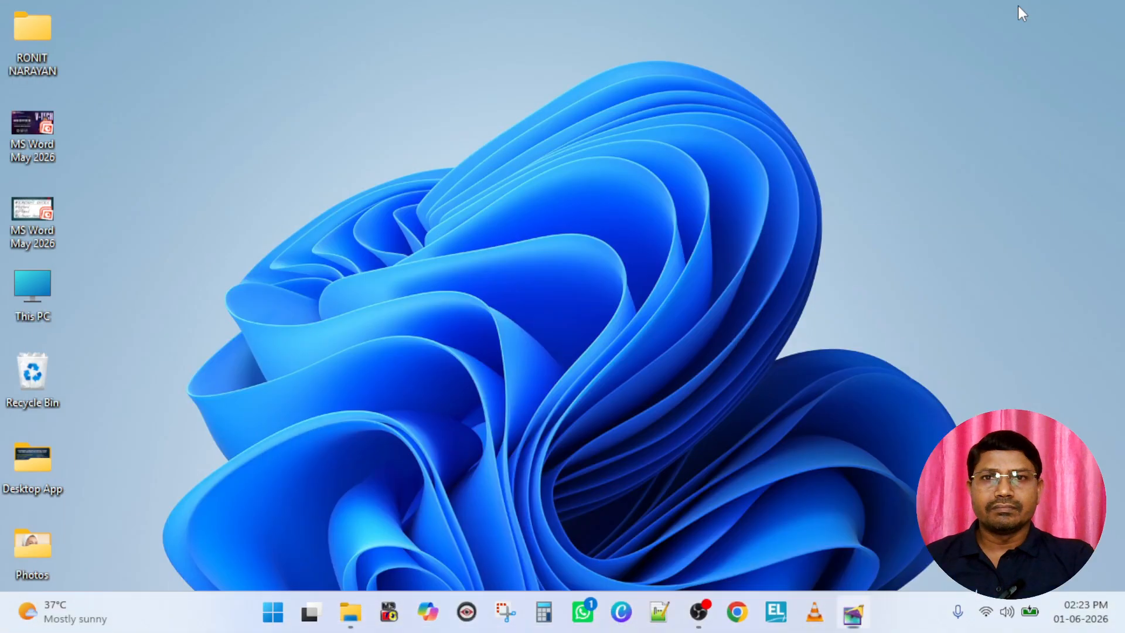
# Switch back to PageMaker and set the Line tool's custom stroke weight to 5 points
pyautogui.click(853, 611)
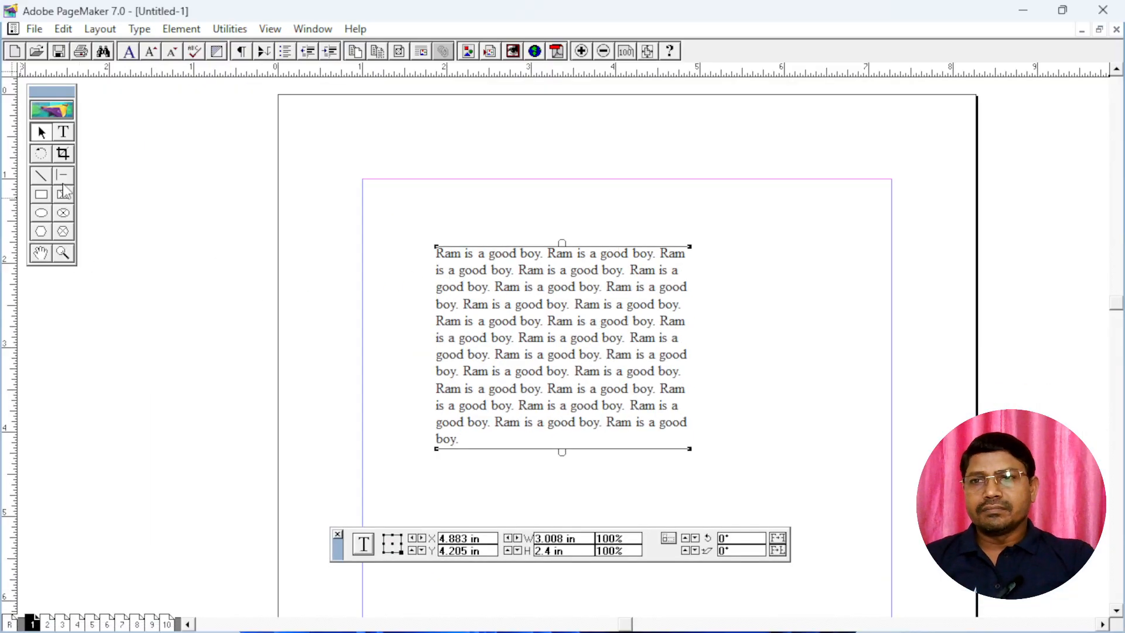
pyautogui.click(41, 177)
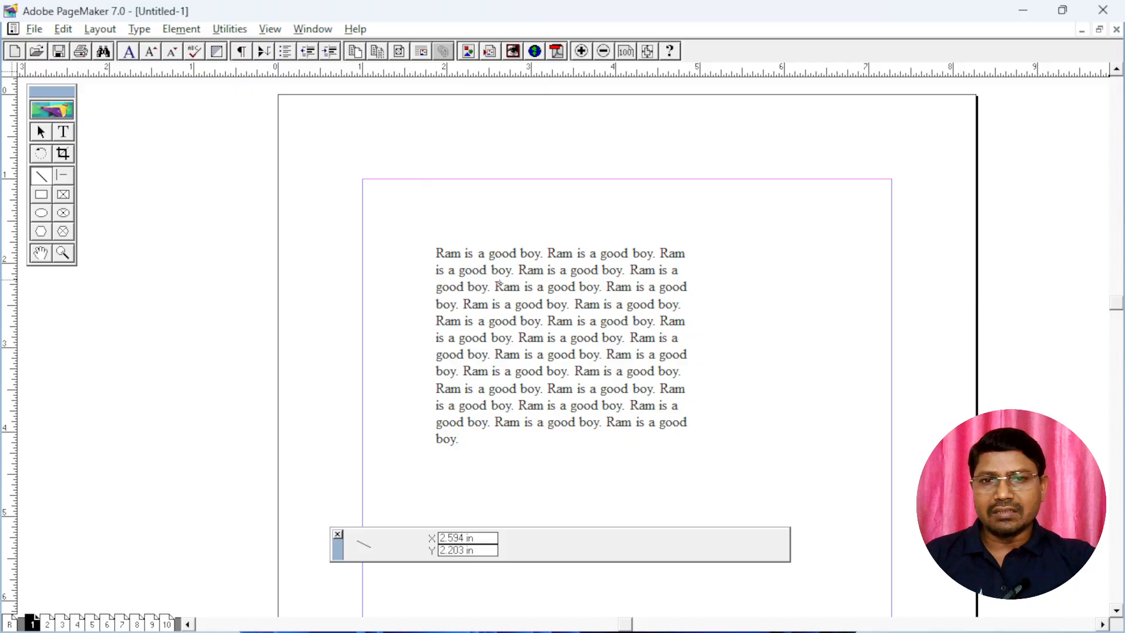
pyautogui.scroll(-6, 499, 284)
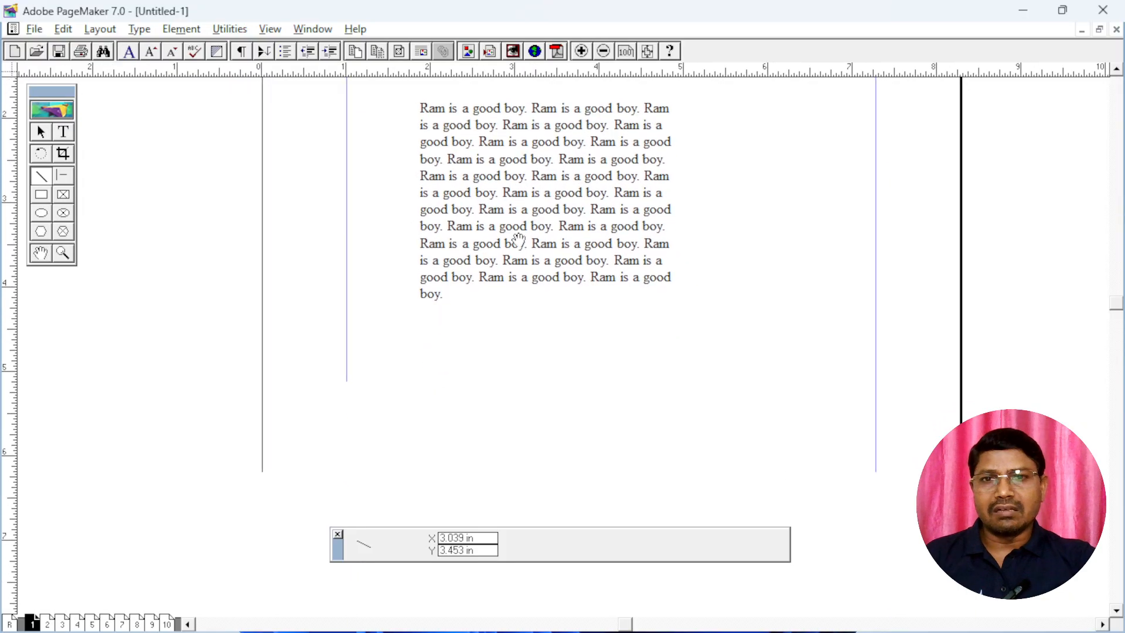
pyautogui.doubleClick(41, 177)
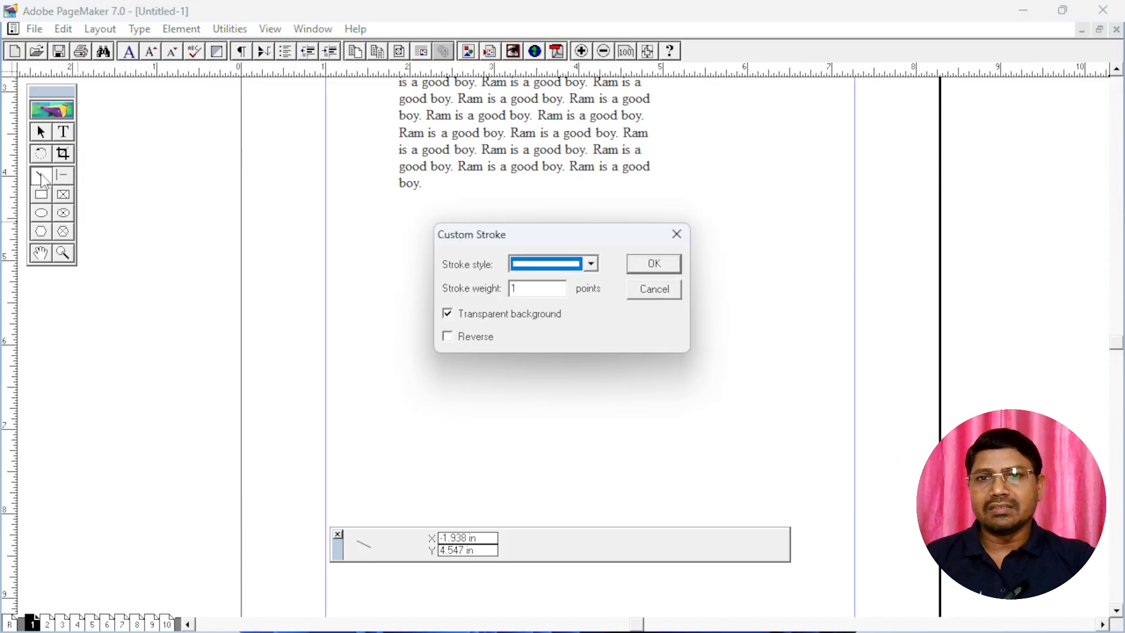
pyautogui.doubleClick(530, 288)
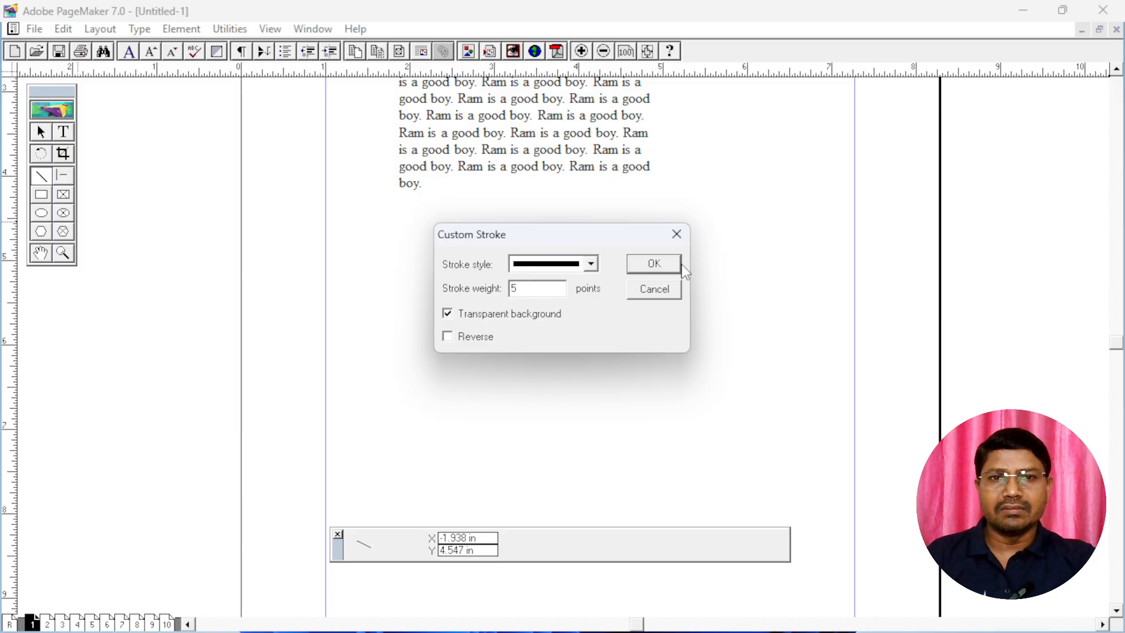
pyautogui.click(661, 271)
# Draw a nearly horizontal line about 3.9 in long below the text block and a rectangle about 3.4 by 1.7 in beneath it
pyautogui.moveTo(378, 231); pyautogui.dragTo(706, 246)
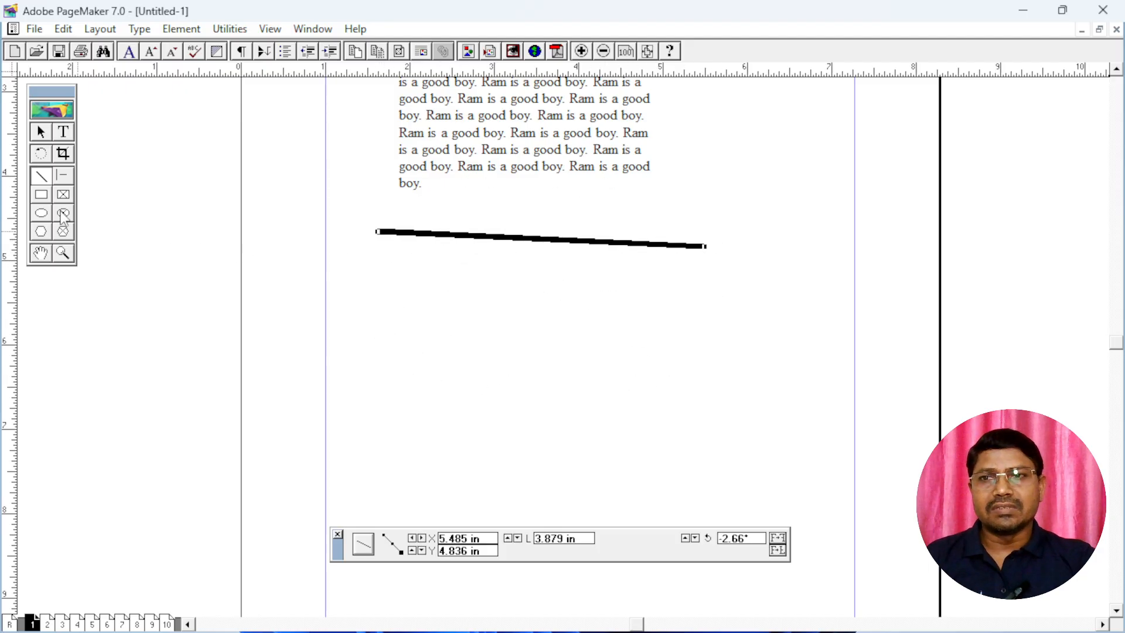
pyautogui.click(42, 196)
pyautogui.moveTo(413, 265); pyautogui.dragTo(697, 403)
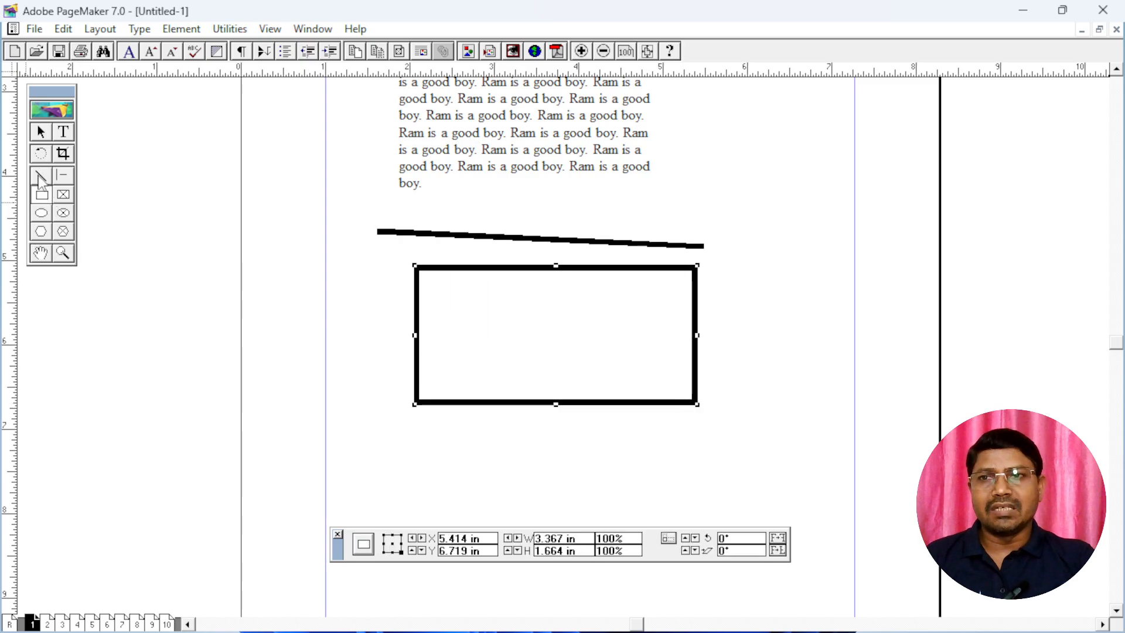
# Set the custom stroke weight to 1 point and draw six thin slanted lines crossing over the thick rectangle
pyautogui.doubleClick(39, 177)
pyautogui.press('Tab')
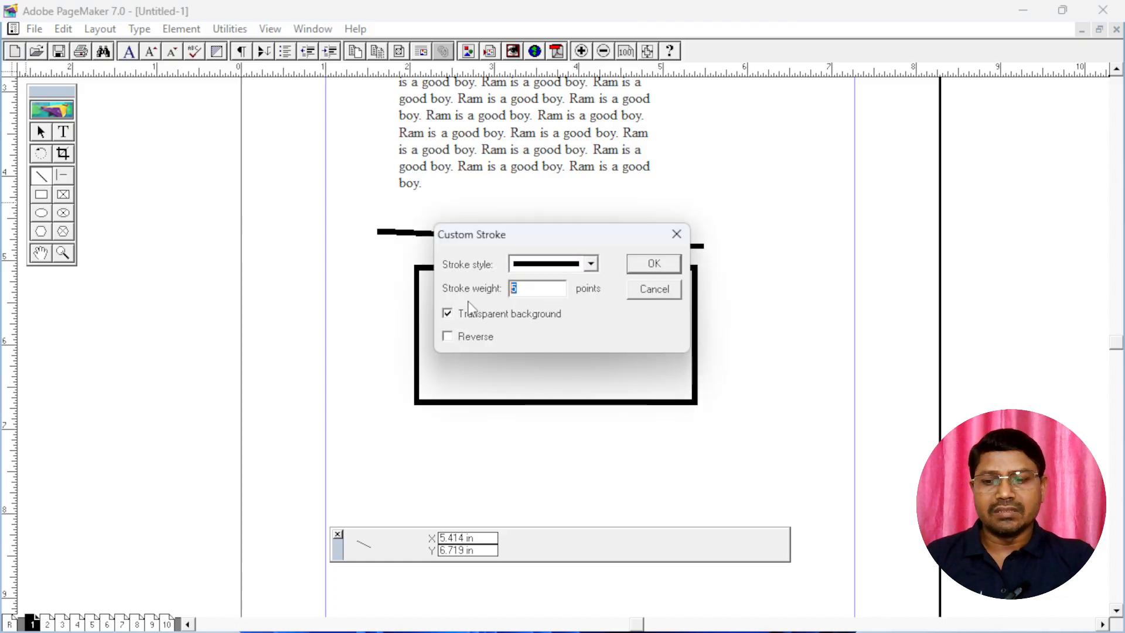
pyautogui.click(655, 265)
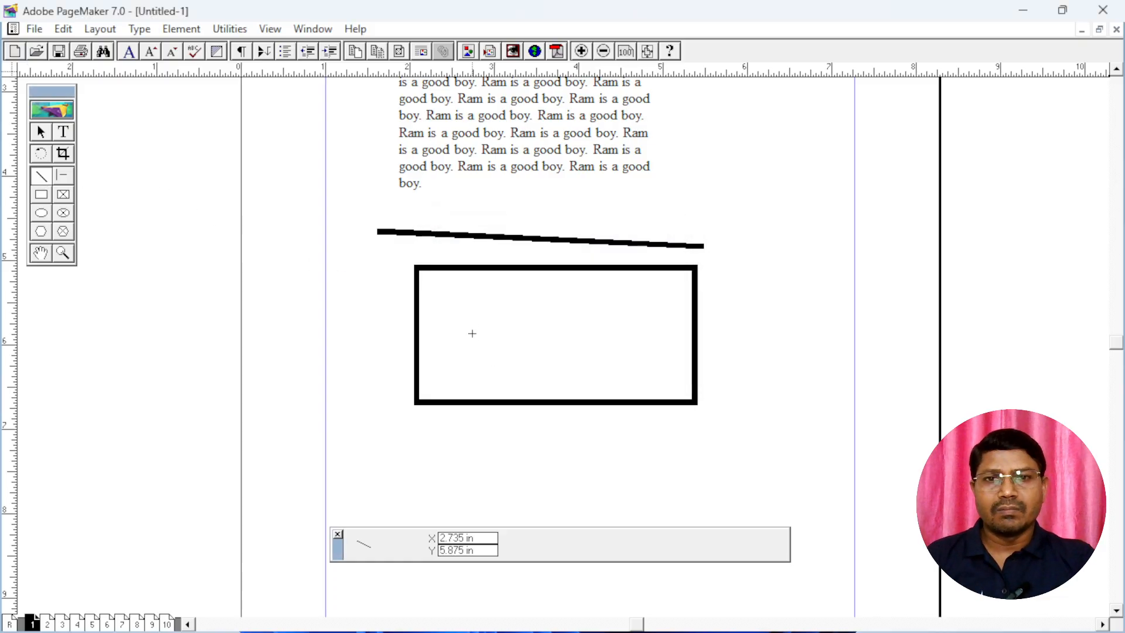
pyautogui.moveTo(482, 295); pyautogui.dragTo(701, 203)
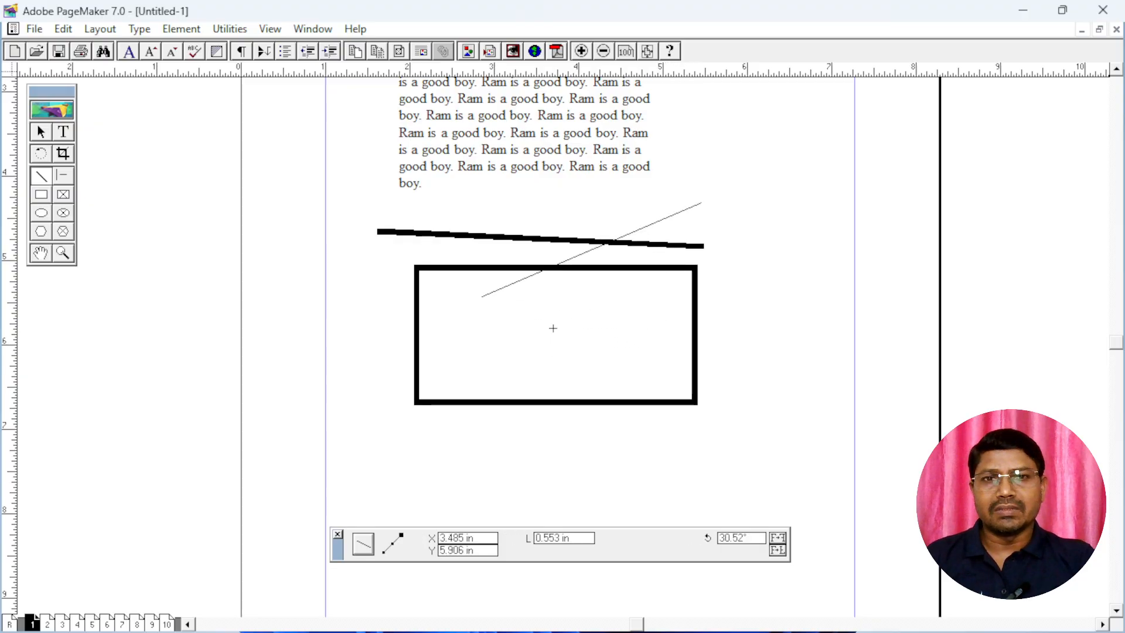
pyautogui.moveTo(495, 359); pyautogui.dragTo(741, 226)
pyautogui.moveTo(772, 301); pyautogui.dragTo(611, 334)
pyautogui.moveTo(480, 219); pyautogui.dragTo(683, 435)
pyautogui.moveTo(548, 226); pyautogui.dragTo(744, 389)
pyautogui.moveTo(506, 420); pyautogui.dragTo(756, 297)
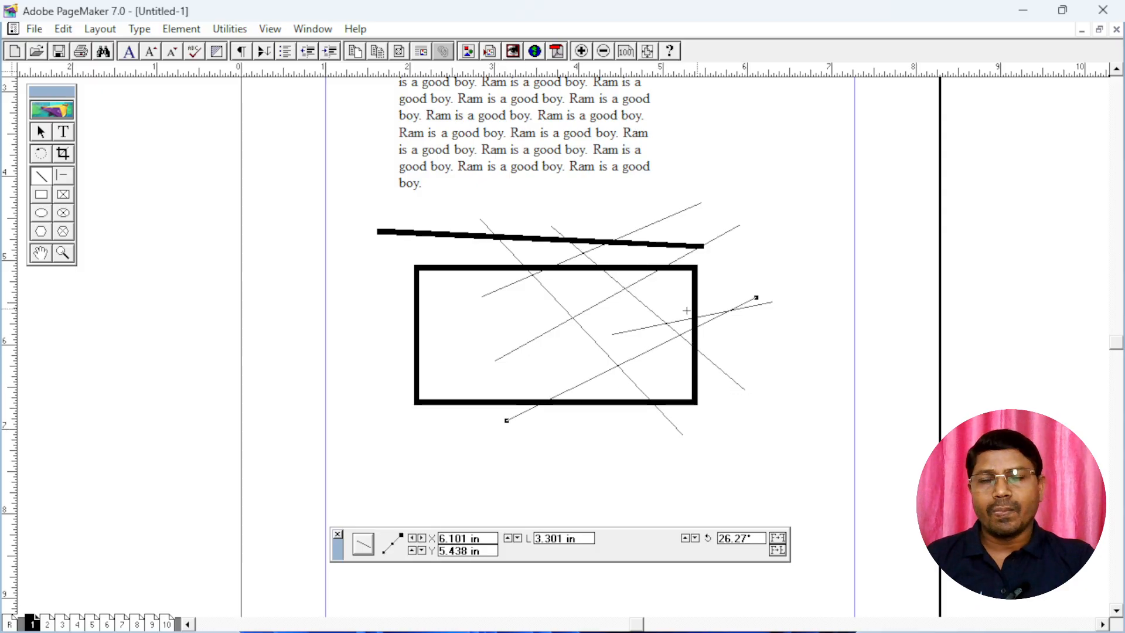
# Choose the fourth Rounded Corners style and draw a rounded rectangle about 3.6 by 1 in below the thick rectangle
pyautogui.click(42, 197)
pyautogui.doubleClick(42, 196)
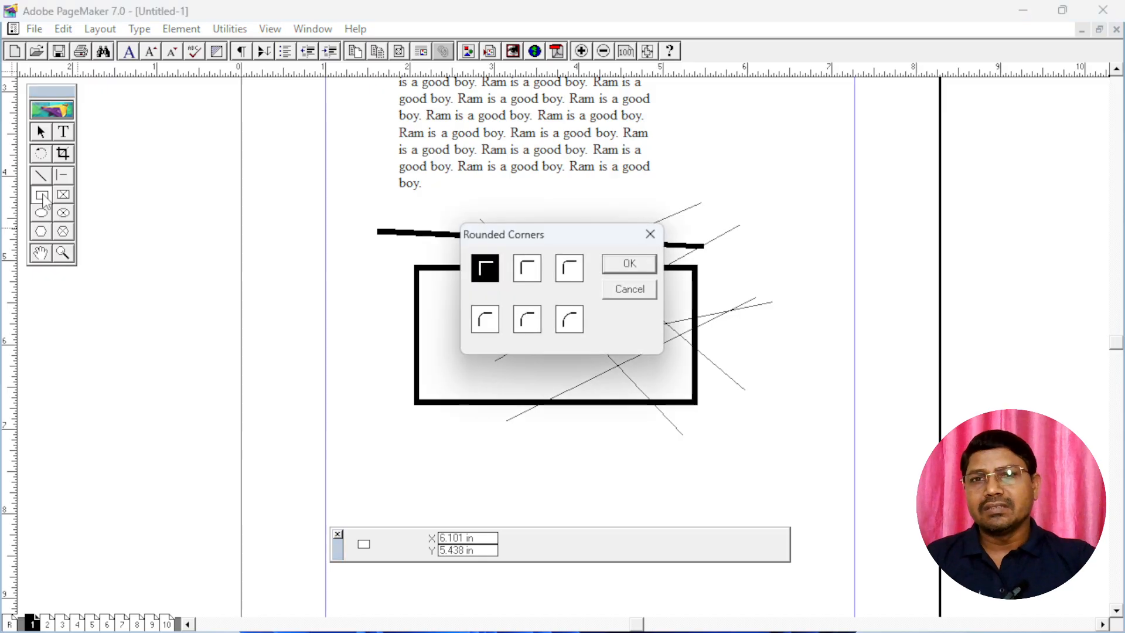
pyautogui.click(572, 268)
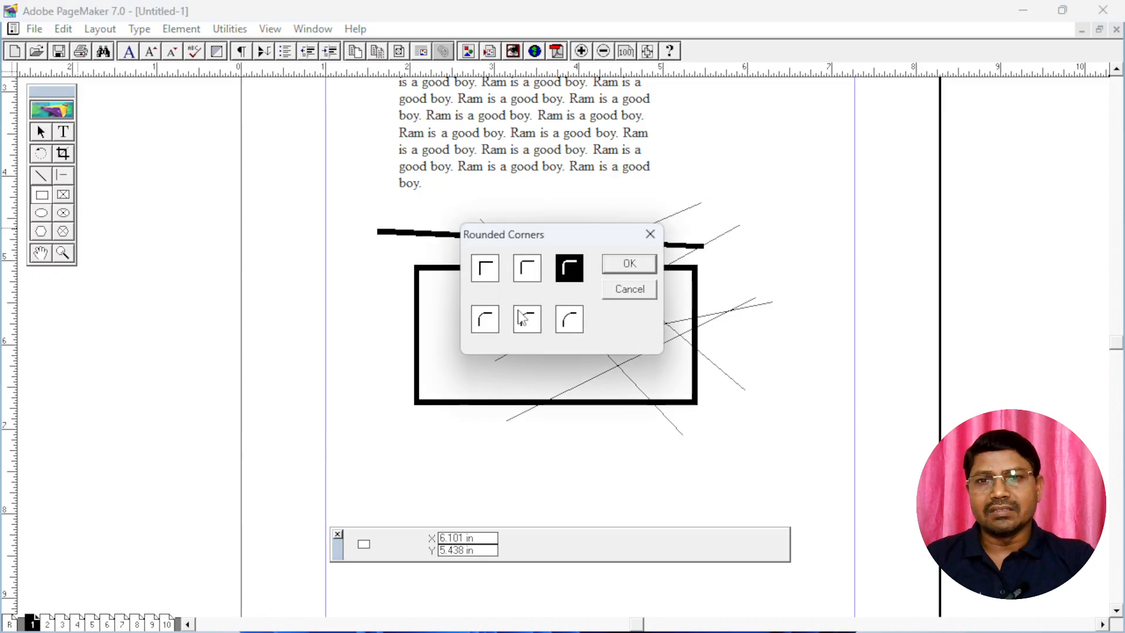
pyautogui.click(486, 321)
pyautogui.click(628, 264)
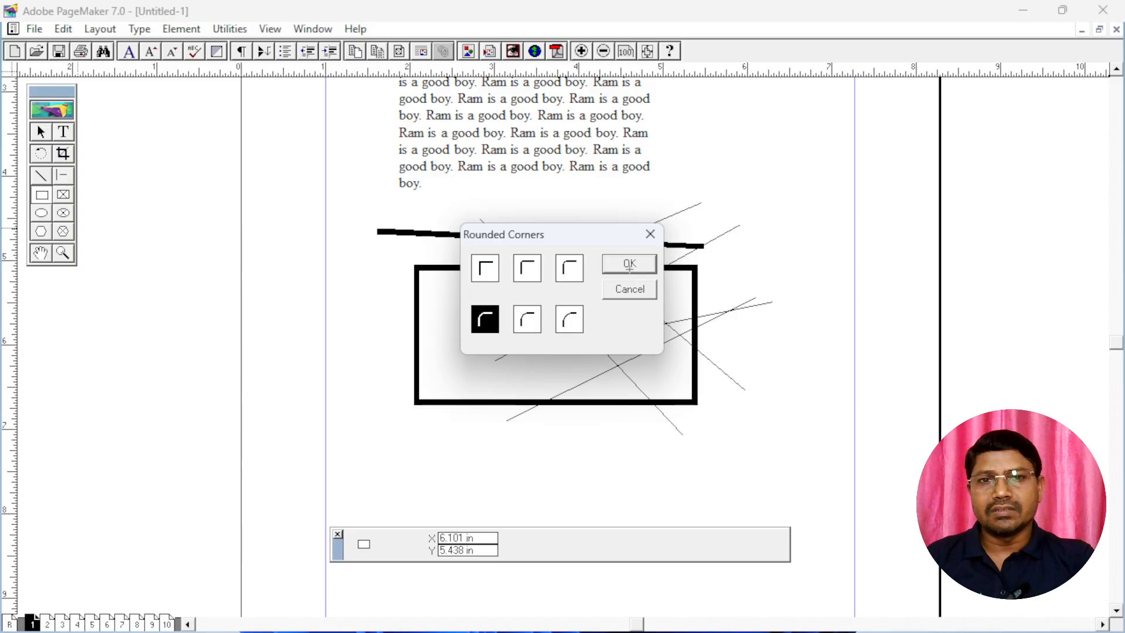
pyautogui.moveTo(418, 431); pyautogui.dragTo(724, 512)
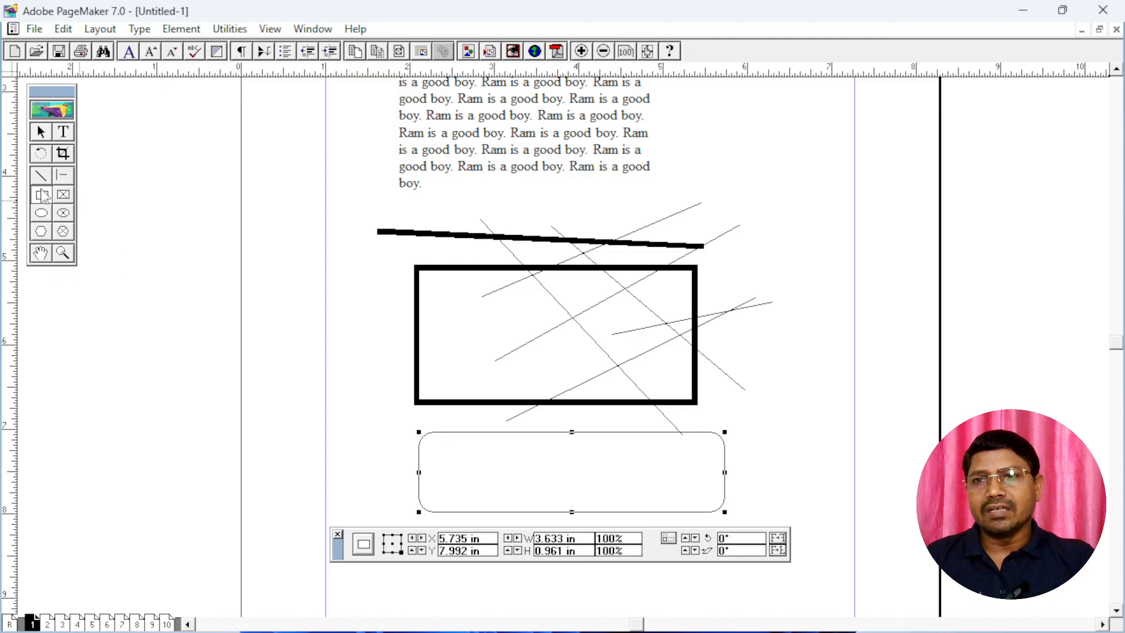
# Select the thick rectangle and apply the third Rounded Corners style to it
pyautogui.click(42, 196)
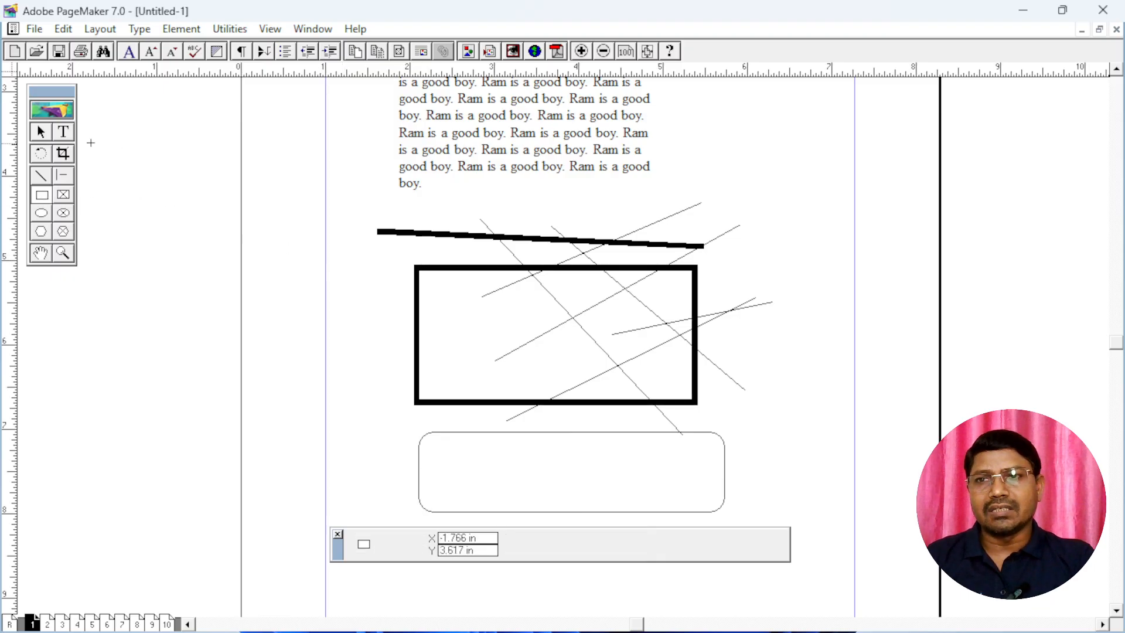
pyautogui.click(42, 132)
pyautogui.click(437, 269)
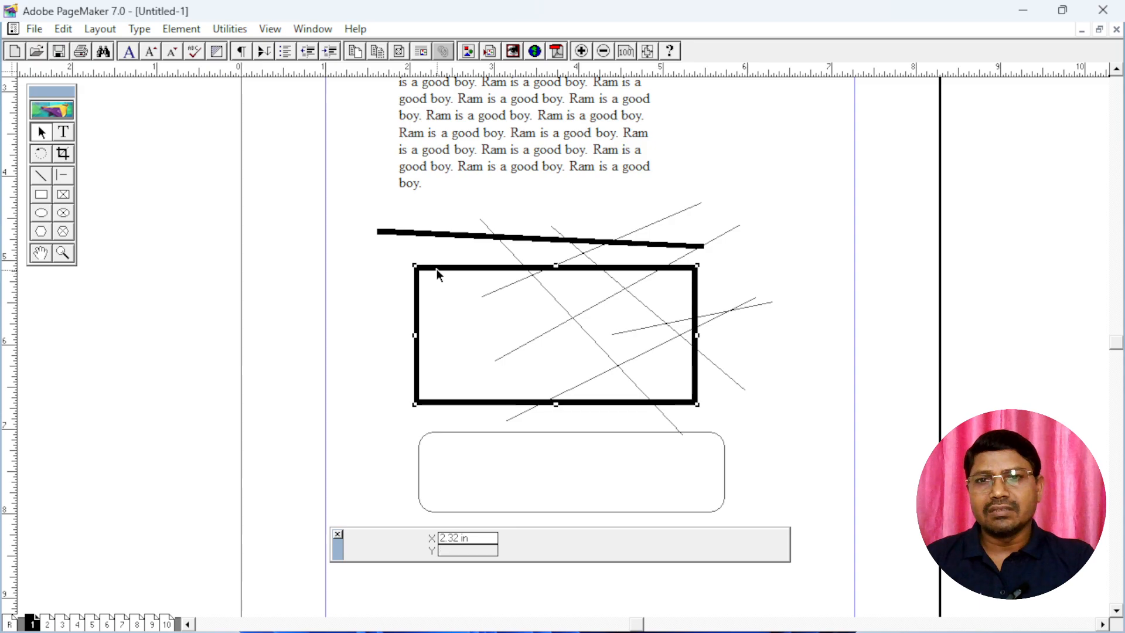
pyautogui.click(146, 177)
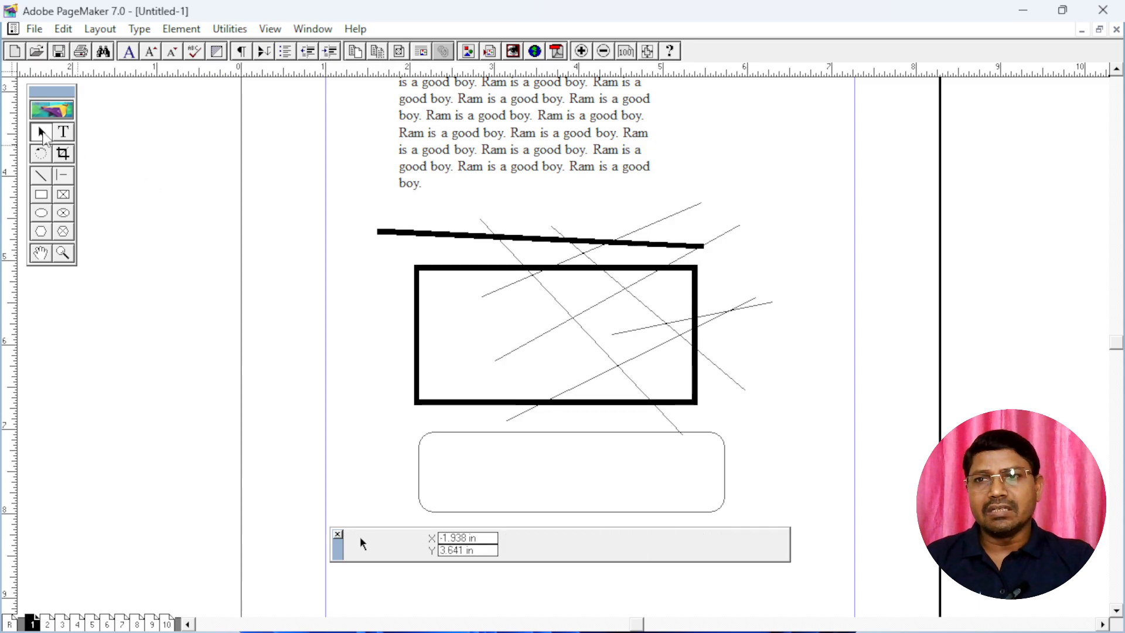
pyautogui.click(425, 268)
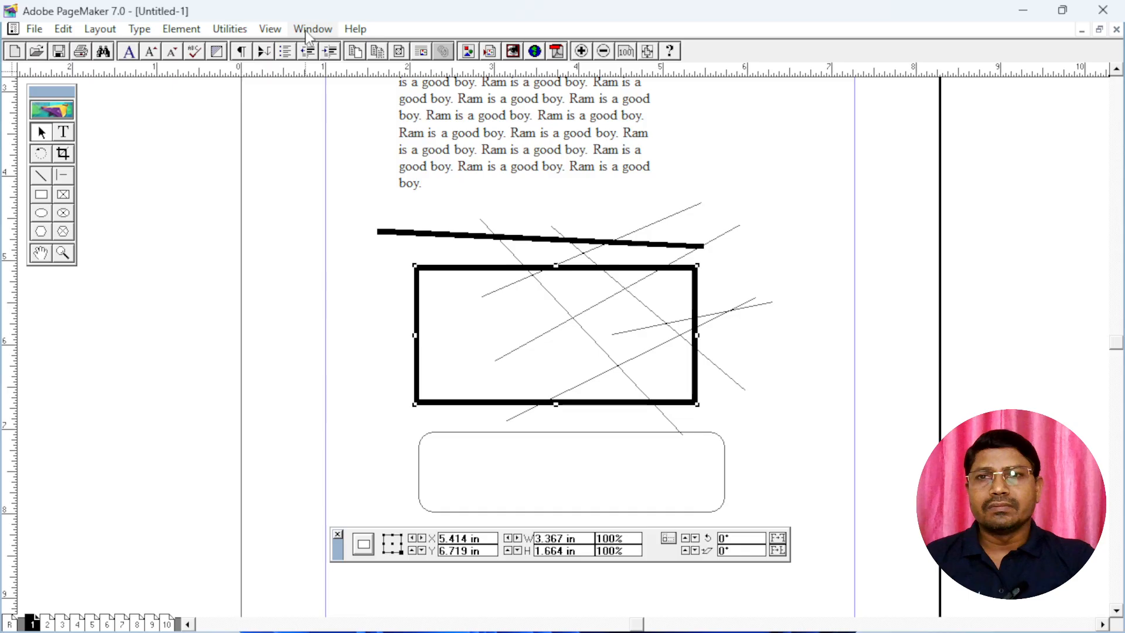
pyautogui.click(183, 31)
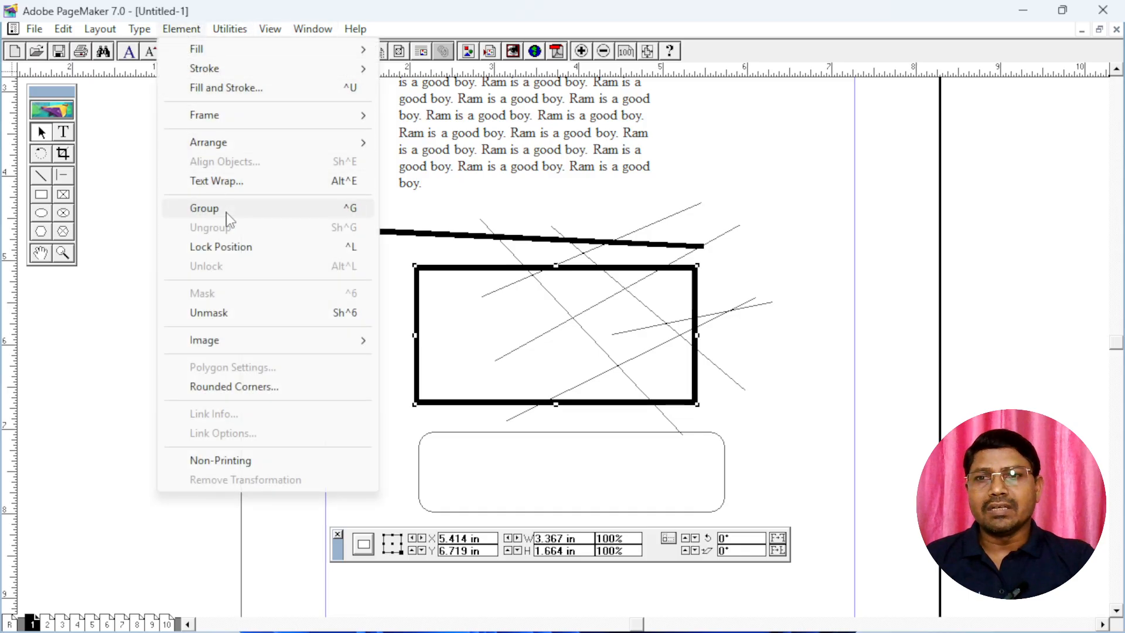
pyautogui.click(261, 389)
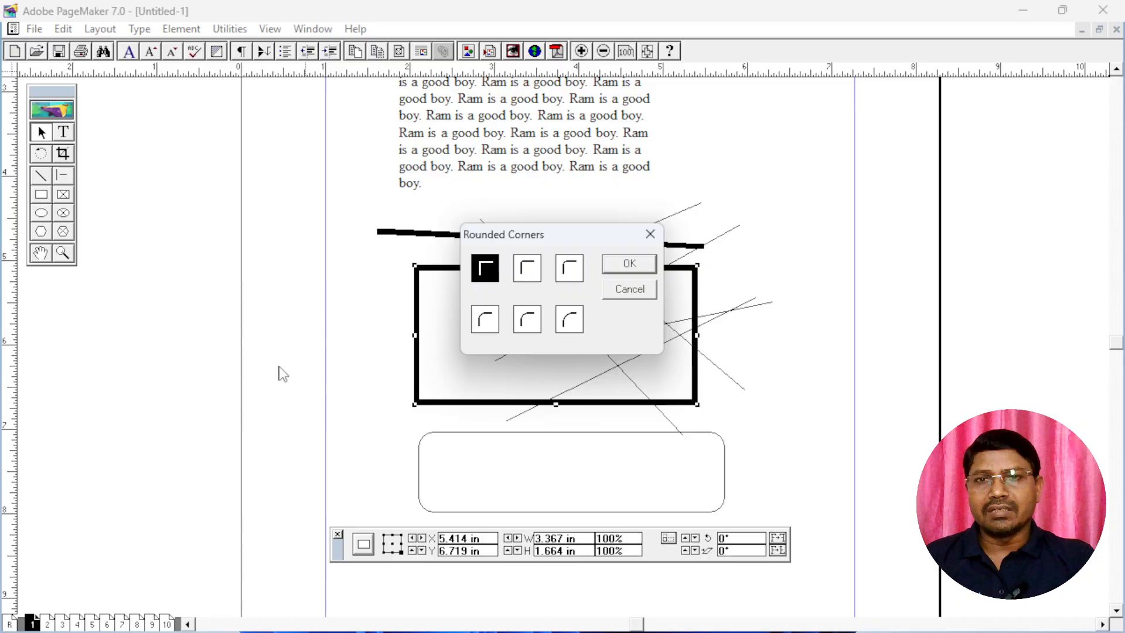
pyautogui.click(570, 269)
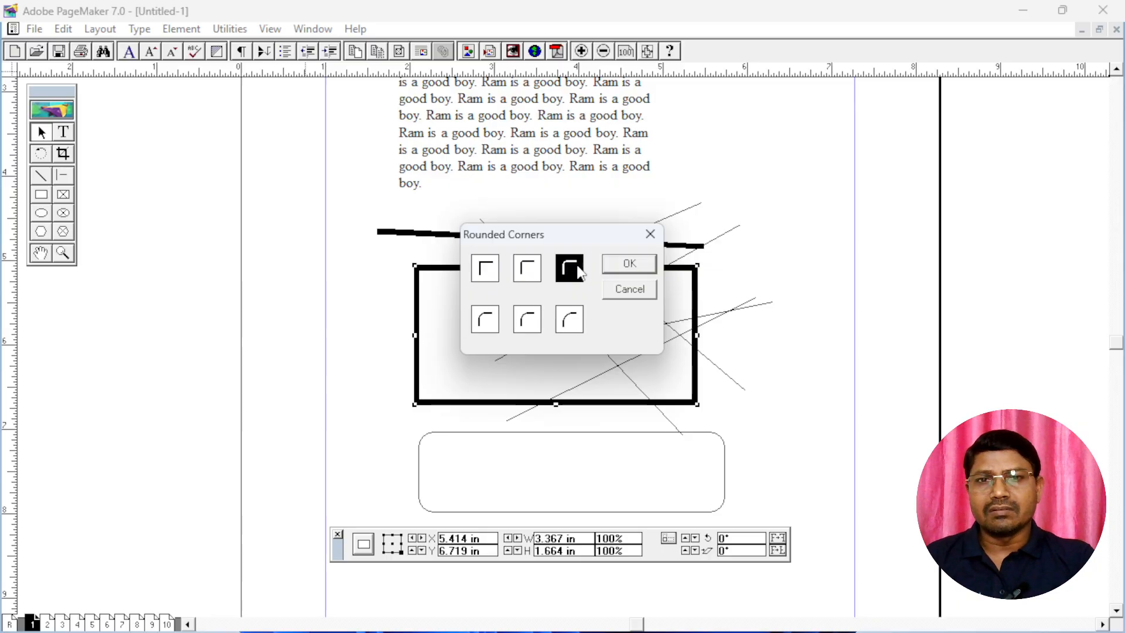
pyautogui.click(629, 265)
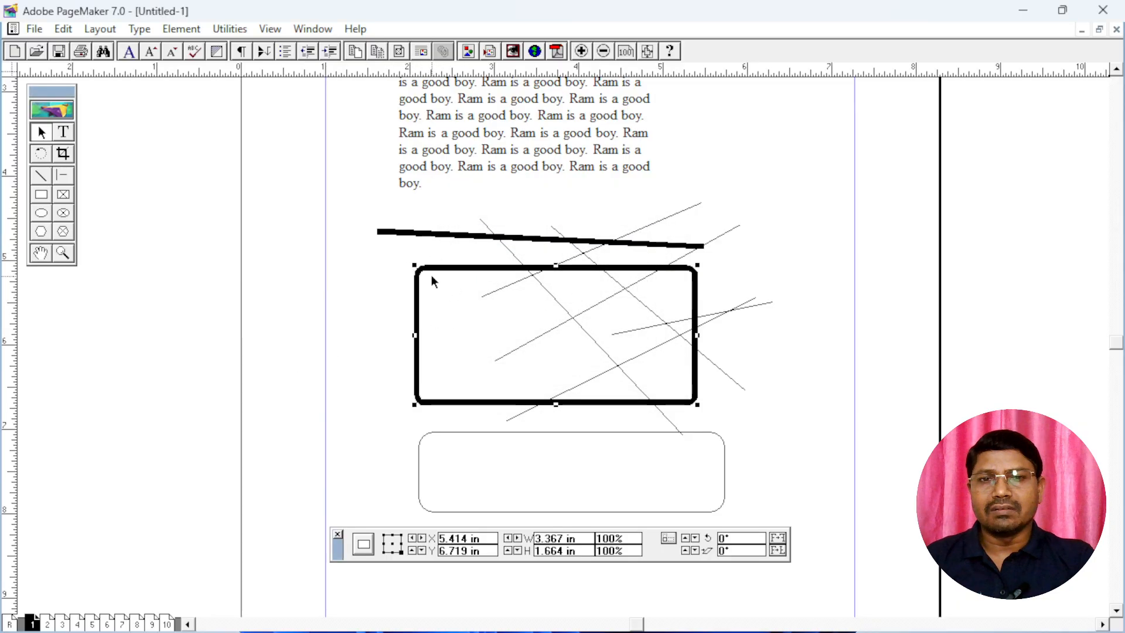
# Reset the Rectangle tool to square corners and draw four nested rectangles near the right margin, the innermost about 0.16 by 0.14 in
pyautogui.doubleClick(43, 197)
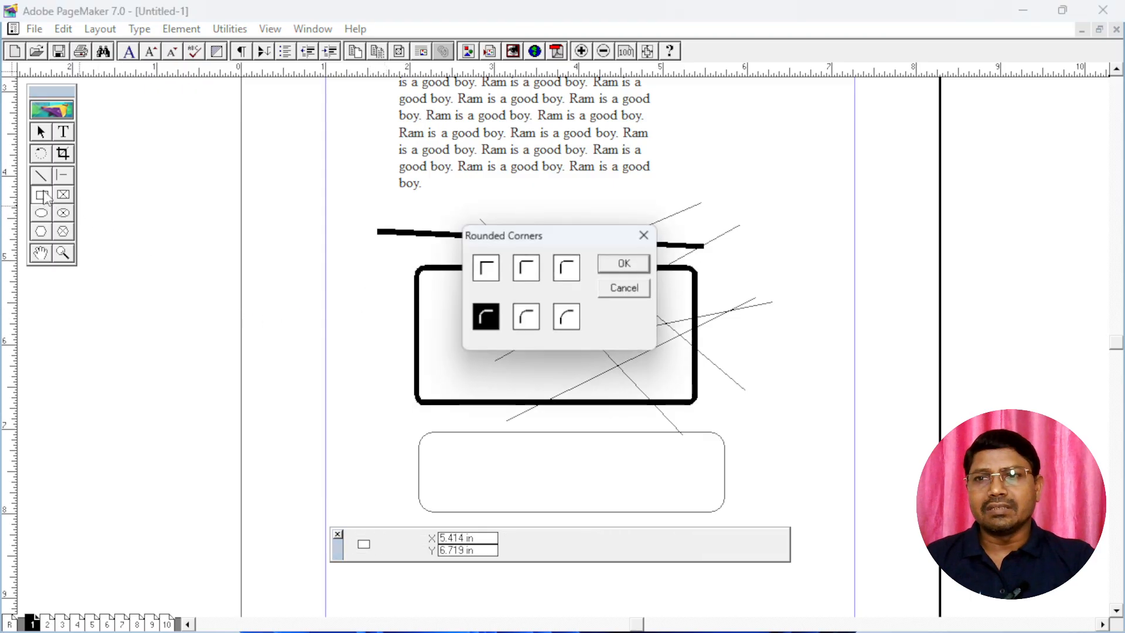
pyautogui.click(492, 274)
pyautogui.click(629, 264)
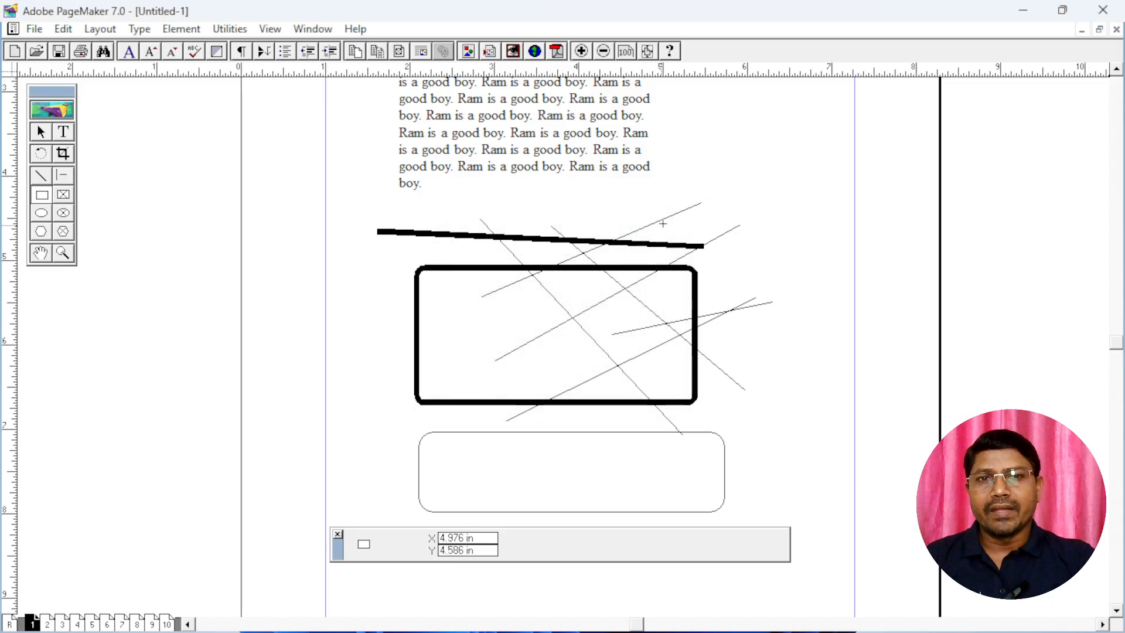
pyautogui.moveTo(696, 167); pyautogui.dragTo(868, 286)
pyautogui.moveTo(747, 192)
pyautogui.mouseDown()
pyautogui.moveTo(790, 244)
pyautogui.moveTo(843, 258)
pyautogui.mouseUp()
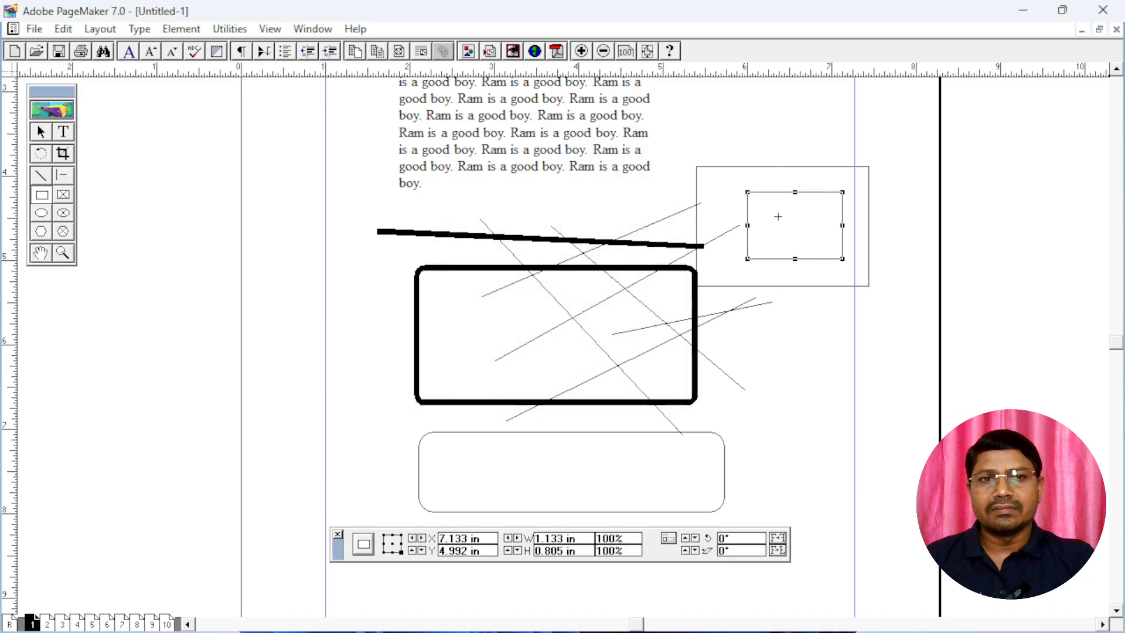
pyautogui.moveTo(766, 209)
pyautogui.mouseDown()
pyautogui.moveTo(830, 248)
pyautogui.moveTo(805, 235)
pyautogui.mouseUp()
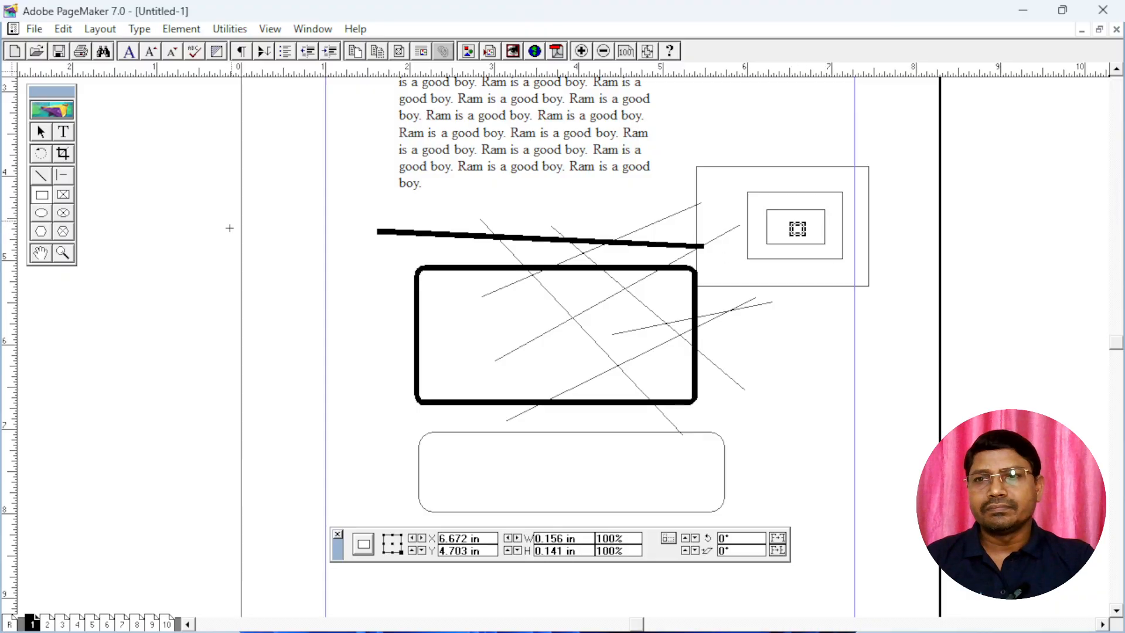
# Set the Ellipse tool's fill to Solid in Blue and draw an ellipse about 2.2 by 1.7 in below the rounded rectangle
pyautogui.click(43, 214)
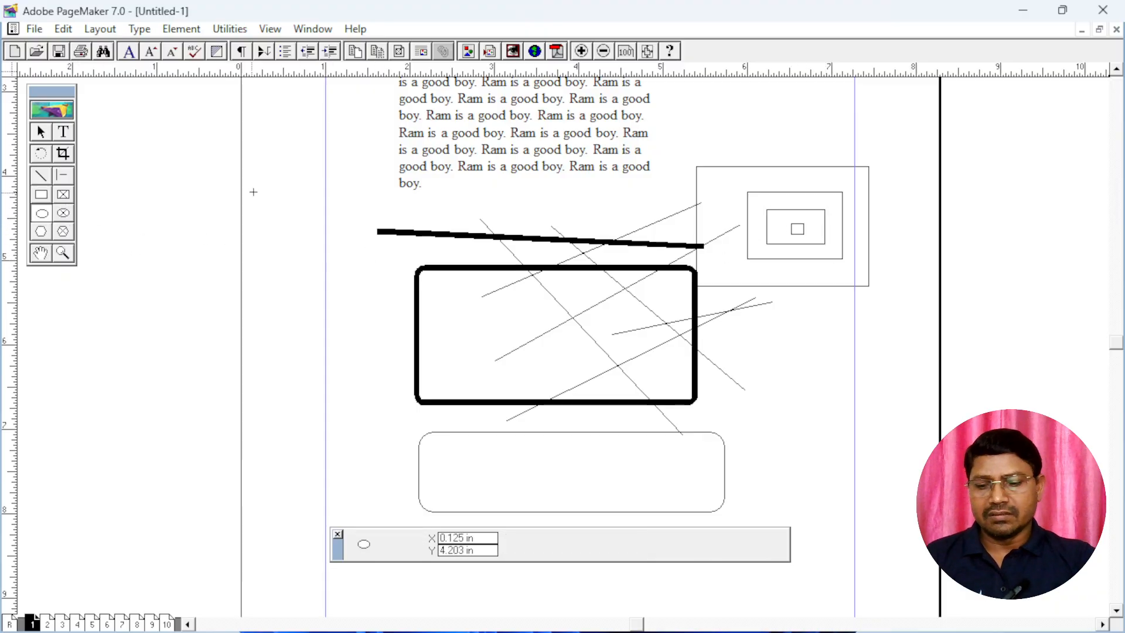
pyautogui.moveTo(437, 409); pyautogui.dragTo(460, 215)
pyautogui.moveTo(490, 388); pyautogui.dragTo(453, 256)
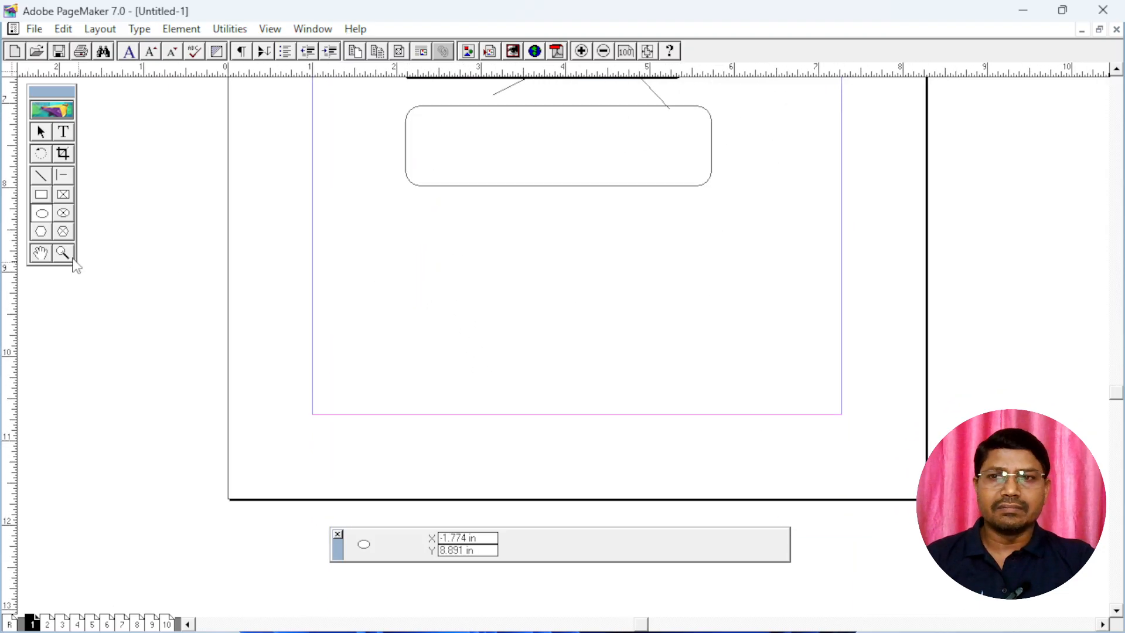
pyautogui.doubleClick(44, 215)
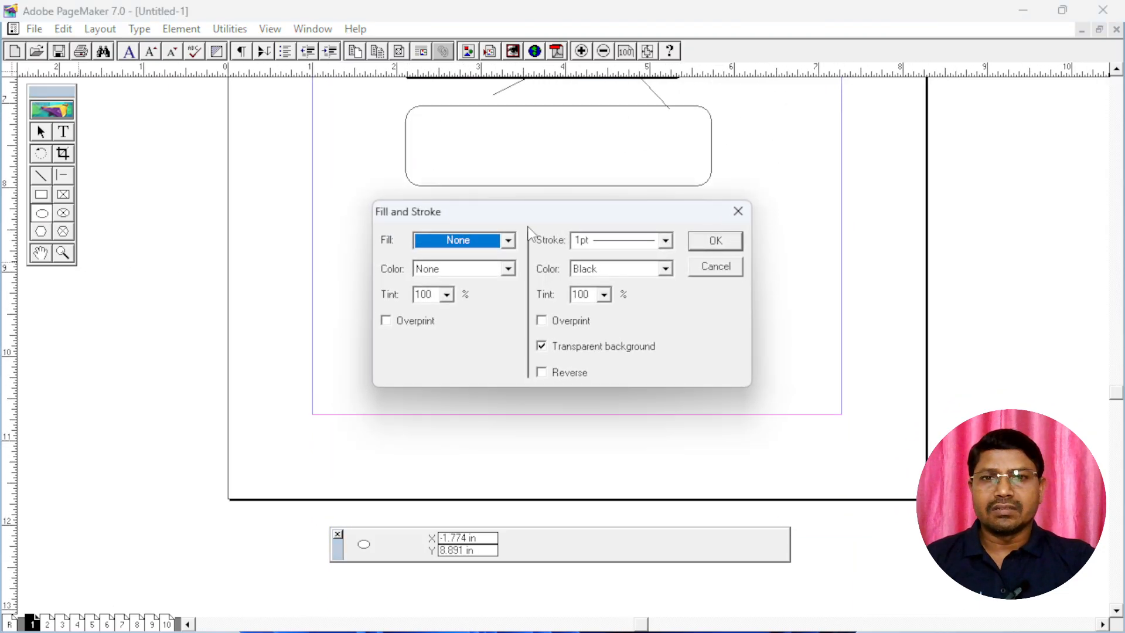
pyautogui.click(457, 268)
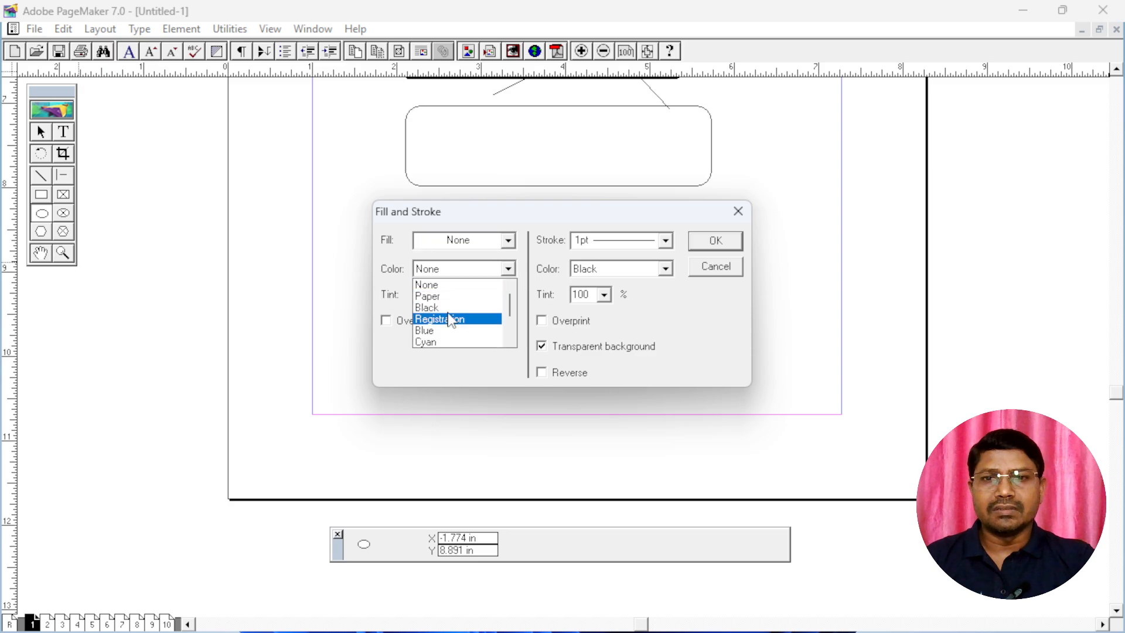
pyautogui.click(440, 332)
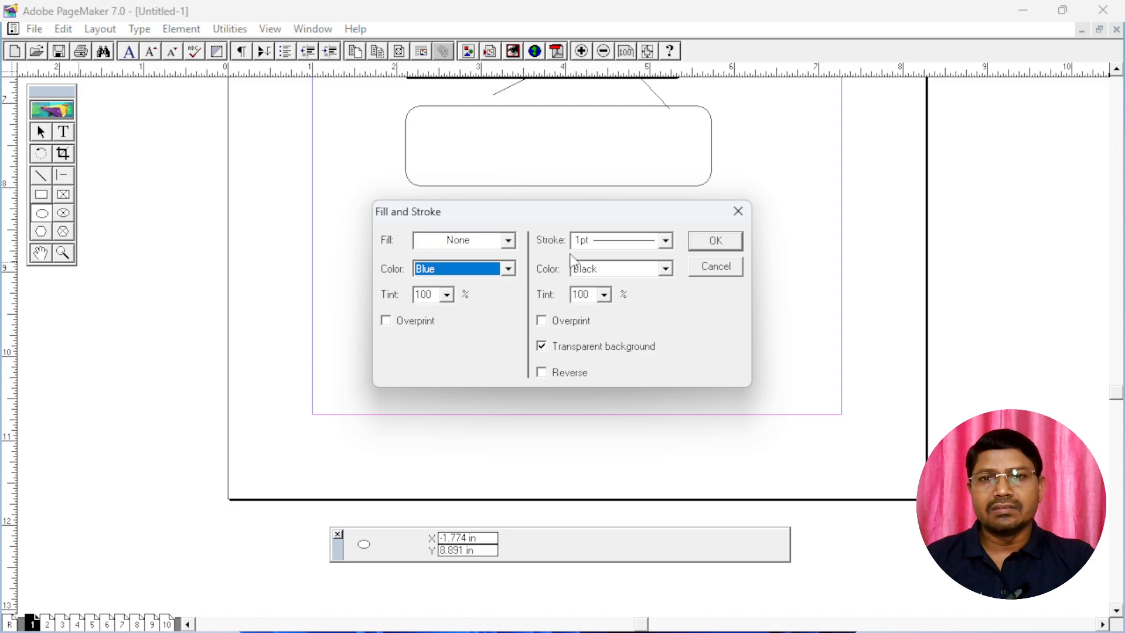
pyautogui.click(488, 243)
pyautogui.click(464, 291)
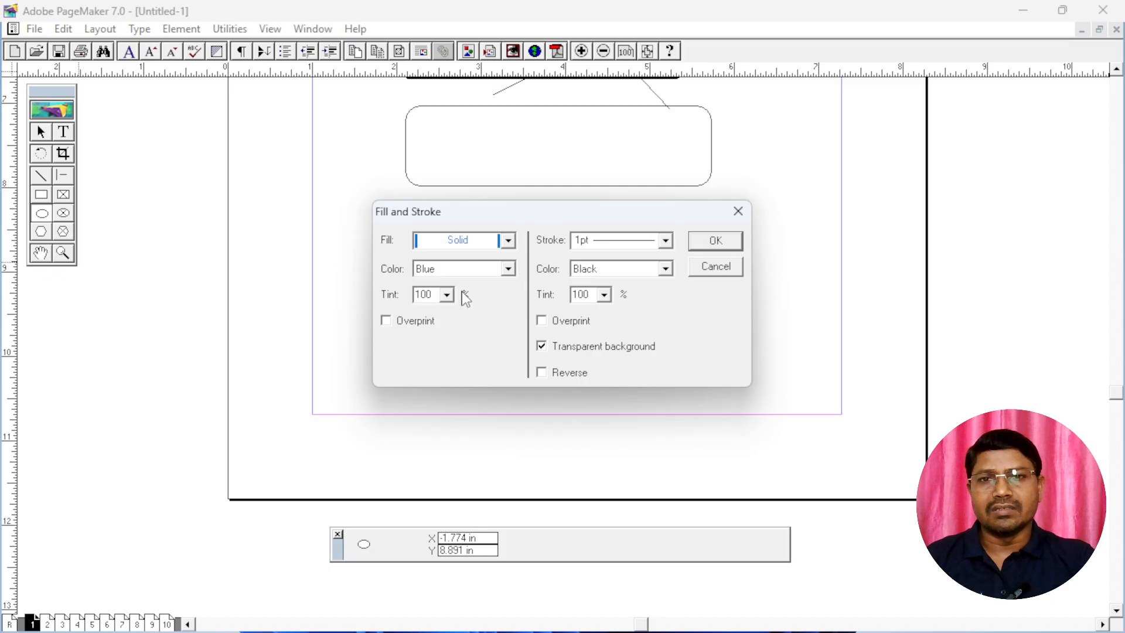
pyautogui.click(713, 249)
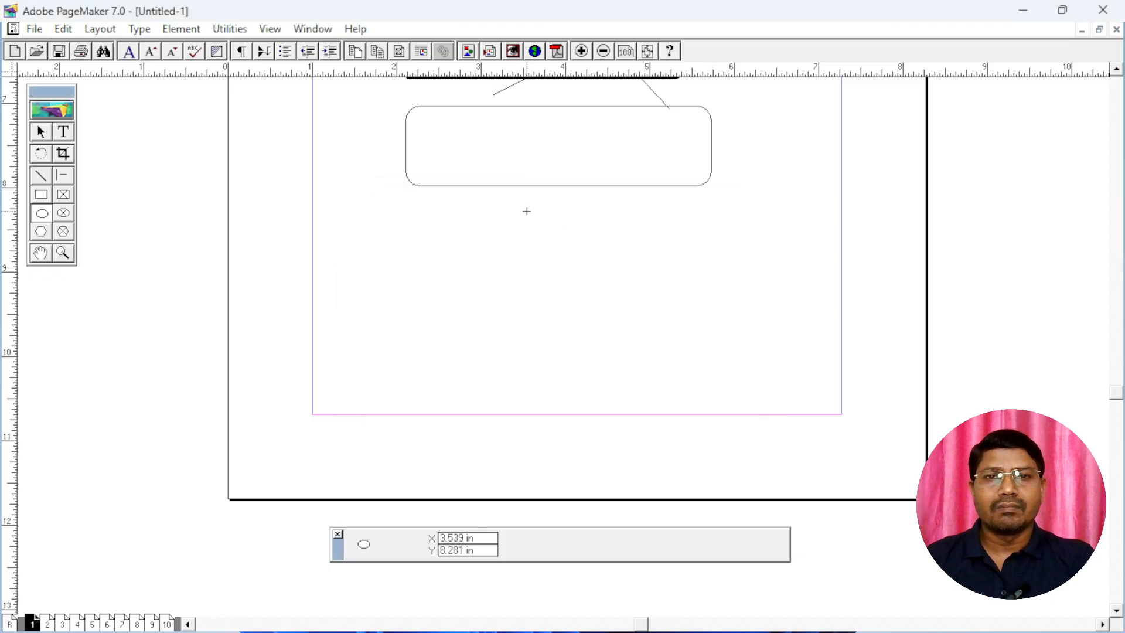
pyautogui.moveTo(497, 204)
pyautogui.mouseDown()
pyautogui.moveTo(547, 284)
pyautogui.moveTo(682, 349)
pyautogui.mouseUp()
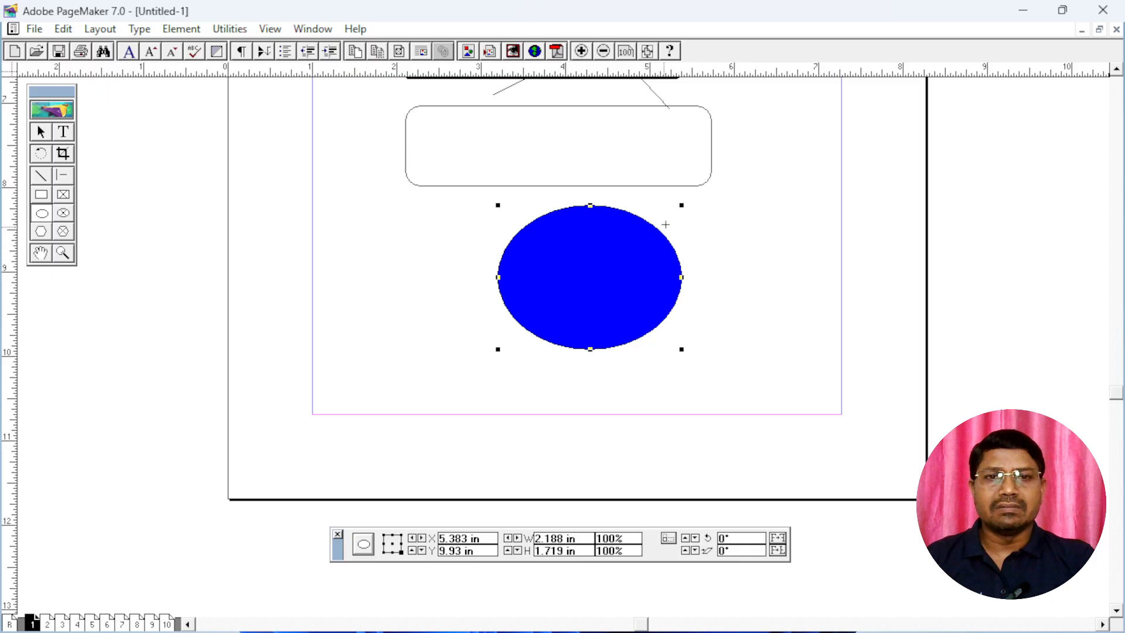
# Draw two more overlapping blue ellipses beside the first one toward the right margin, the last about 1.5 by 1.3 in
pyautogui.moveTo(676, 213); pyautogui.dragTo(812, 337)
pyautogui.moveTo(751, 259); pyautogui.dragTo(880, 367)
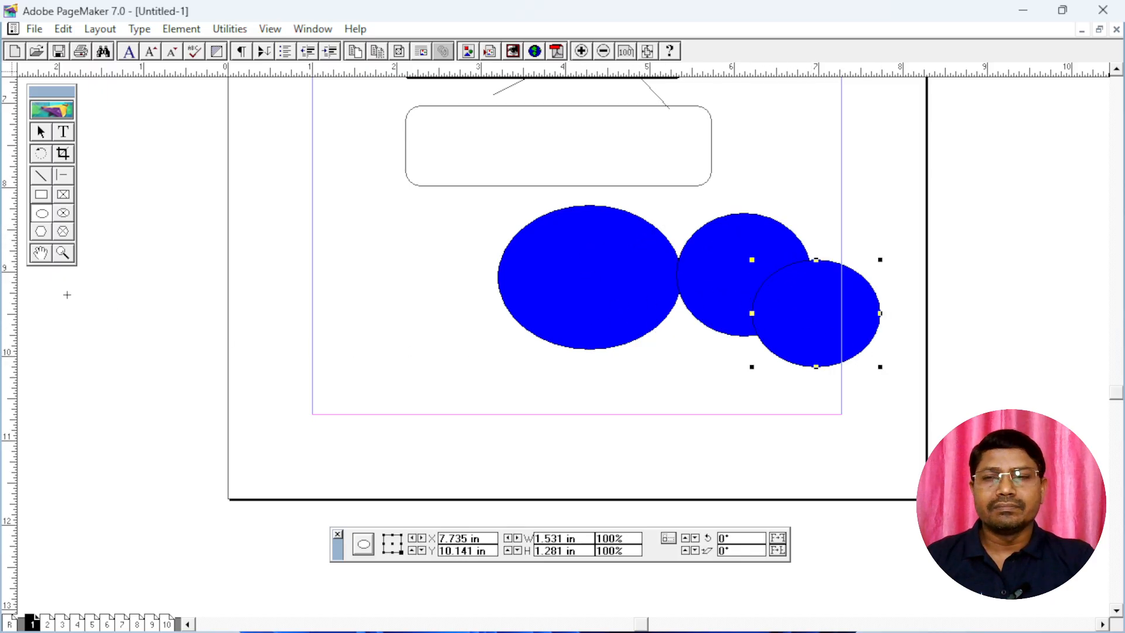
# Set the Ellipse tool's fill to None and its fill color to None
pyautogui.doubleClick(41, 213)
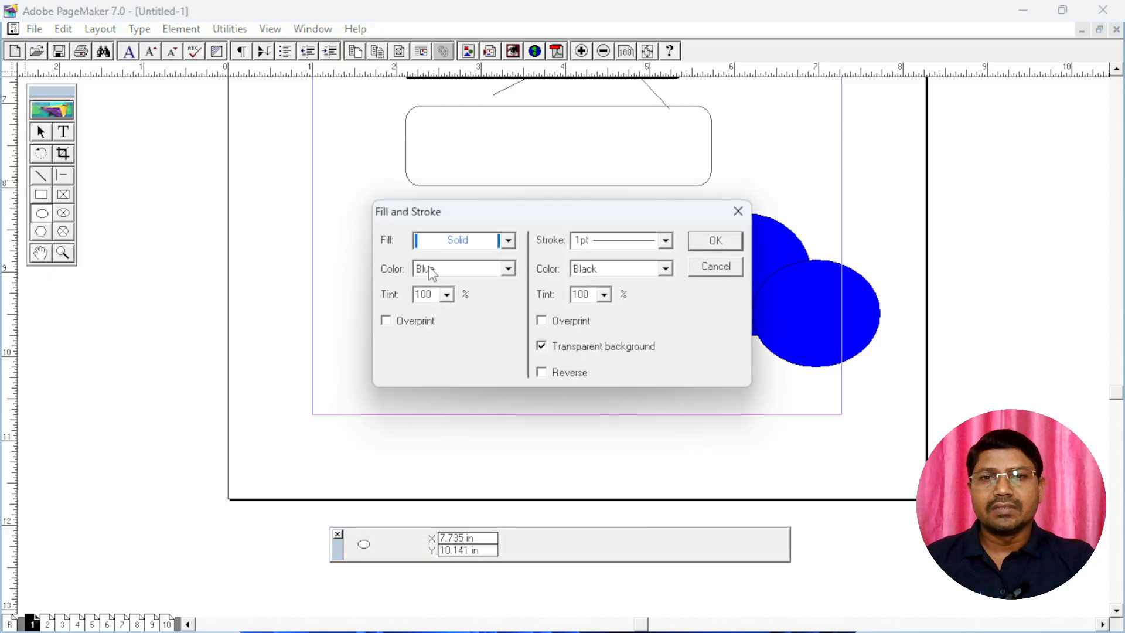
pyautogui.click(482, 241)
pyautogui.scroll(1, 458, 283)
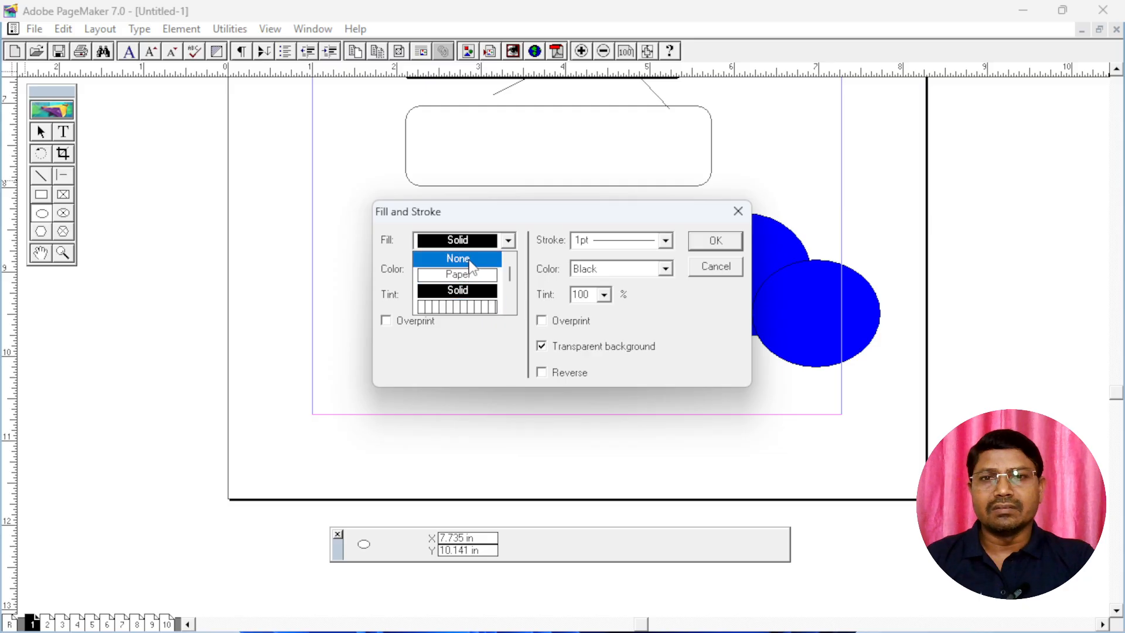
pyautogui.click(459, 257)
pyautogui.click(448, 273)
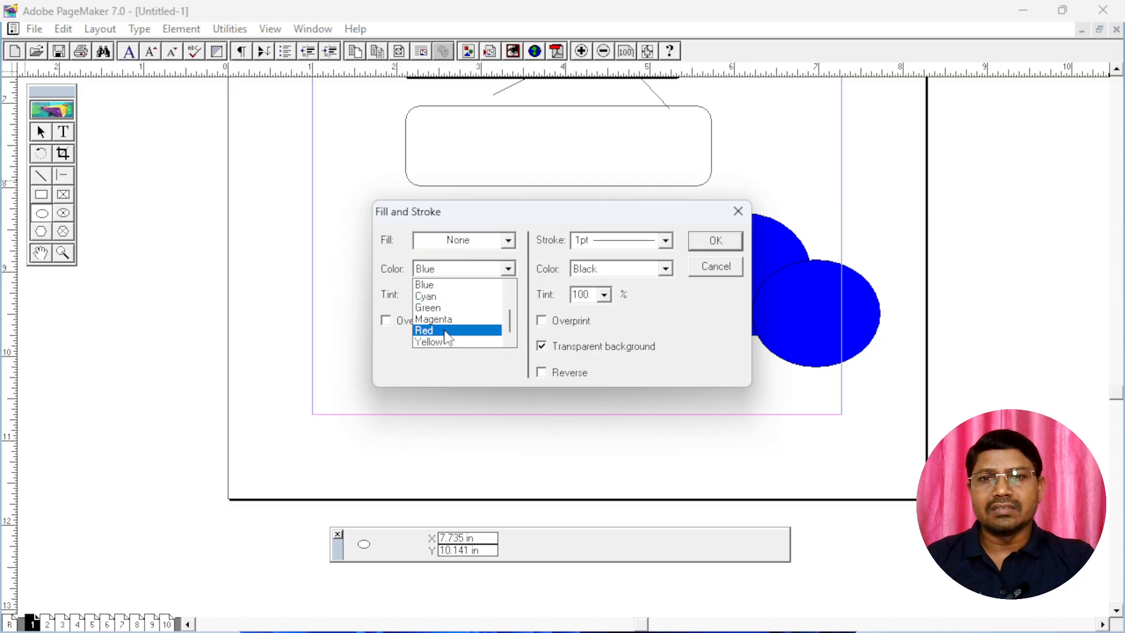
pyautogui.scroll(2, 446, 308)
pyautogui.scroll(2, 447, 308)
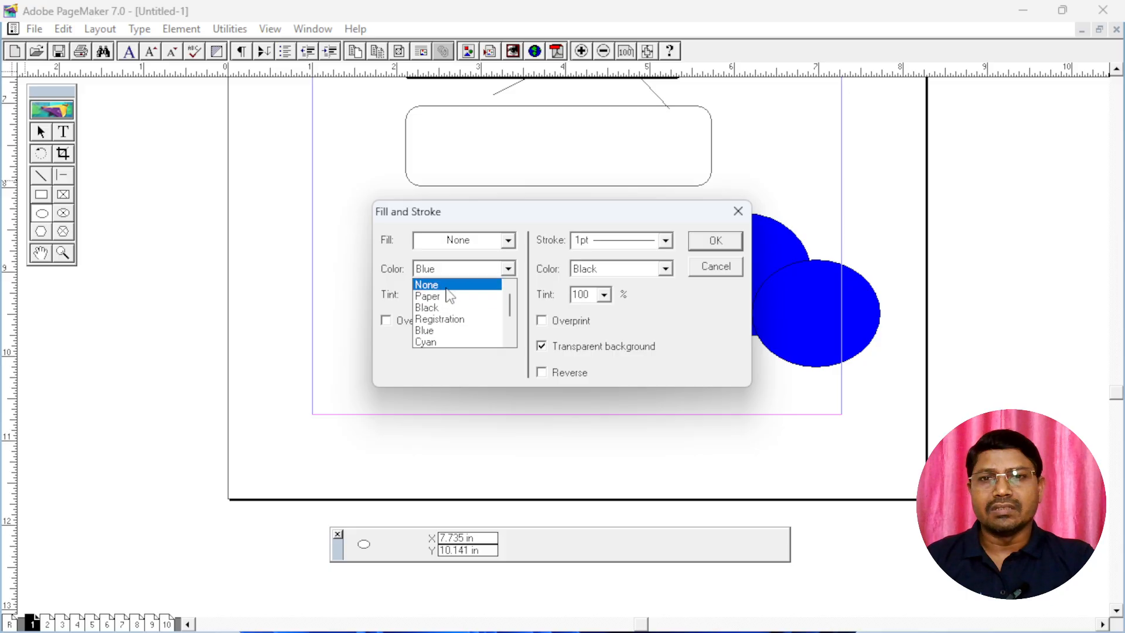
pyautogui.click(447, 284)
pyautogui.click(711, 241)
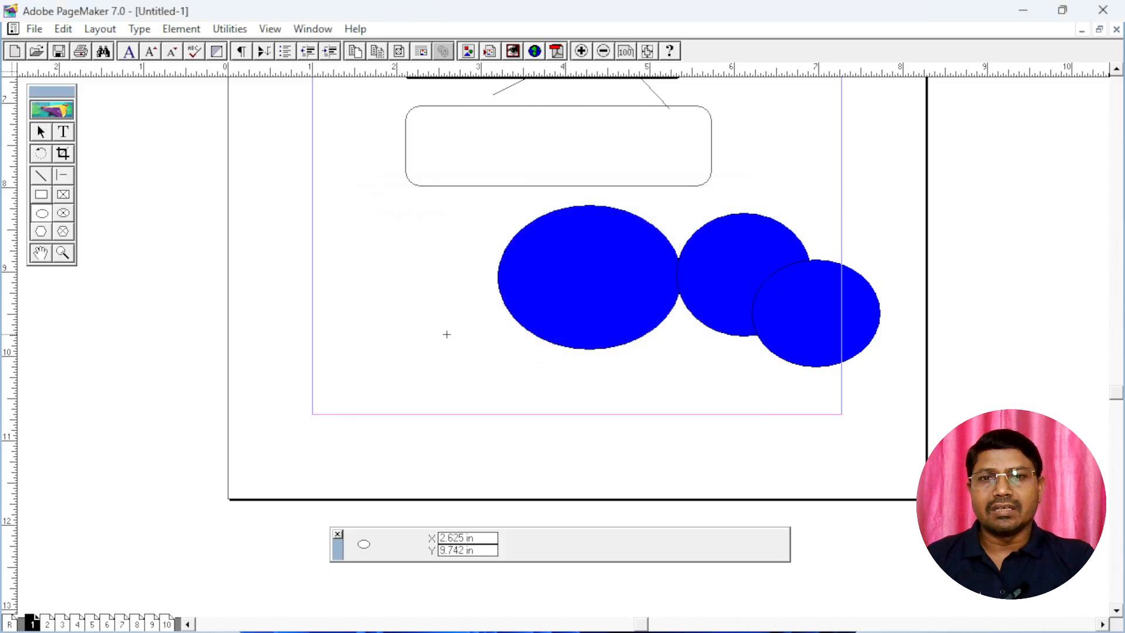
# Draw three overlapping unfilled ellipses left of the blue ones, from about 1.4 by 1.3 in down to about 0.9 by 0.7 in
pyautogui.moveTo(365, 245)
pyautogui.mouseDown()
pyautogui.moveTo(427, 322)
pyautogui.moveTo(485, 355)
pyautogui.mouseUp()
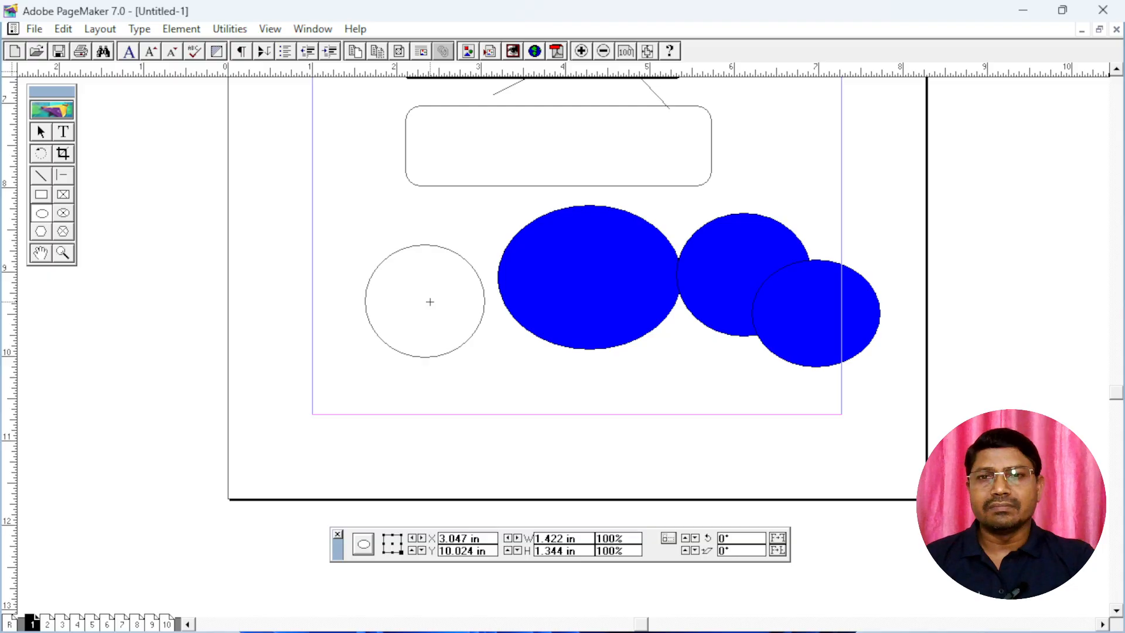
pyautogui.moveTo(429, 301); pyautogui.dragTo(512, 374)
pyautogui.moveTo(464, 330); pyautogui.dragTo(541, 385)
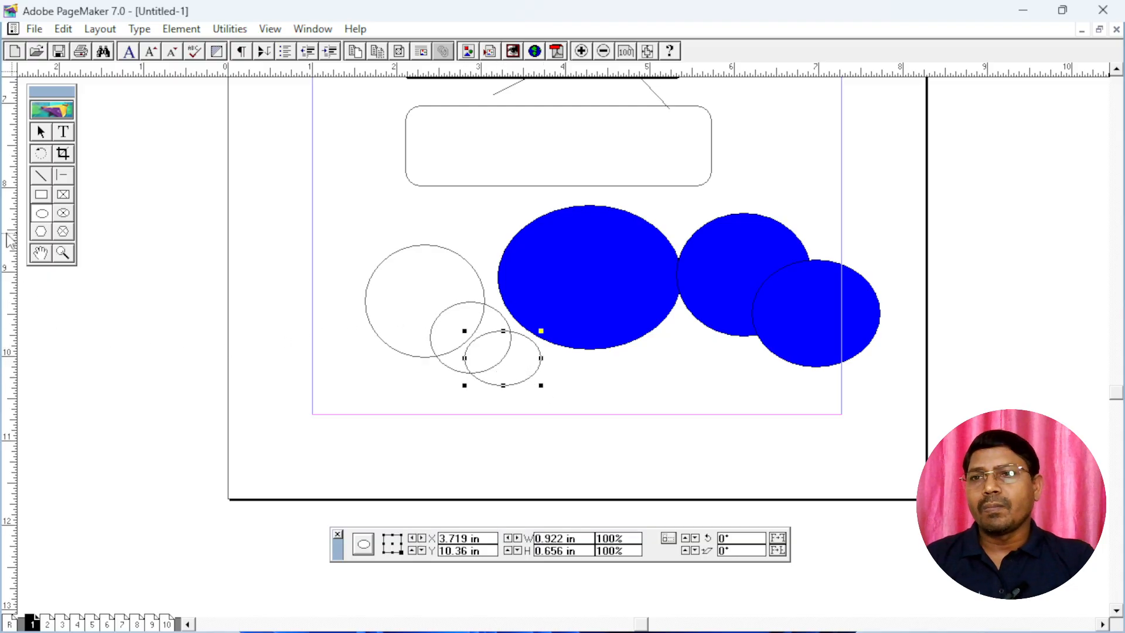
# Set the Polygon tool to 34 sides with a 16% star inset and draw a starburst about 3.4 by 2.4 in on page 2
pyautogui.doubleClick(41, 232)
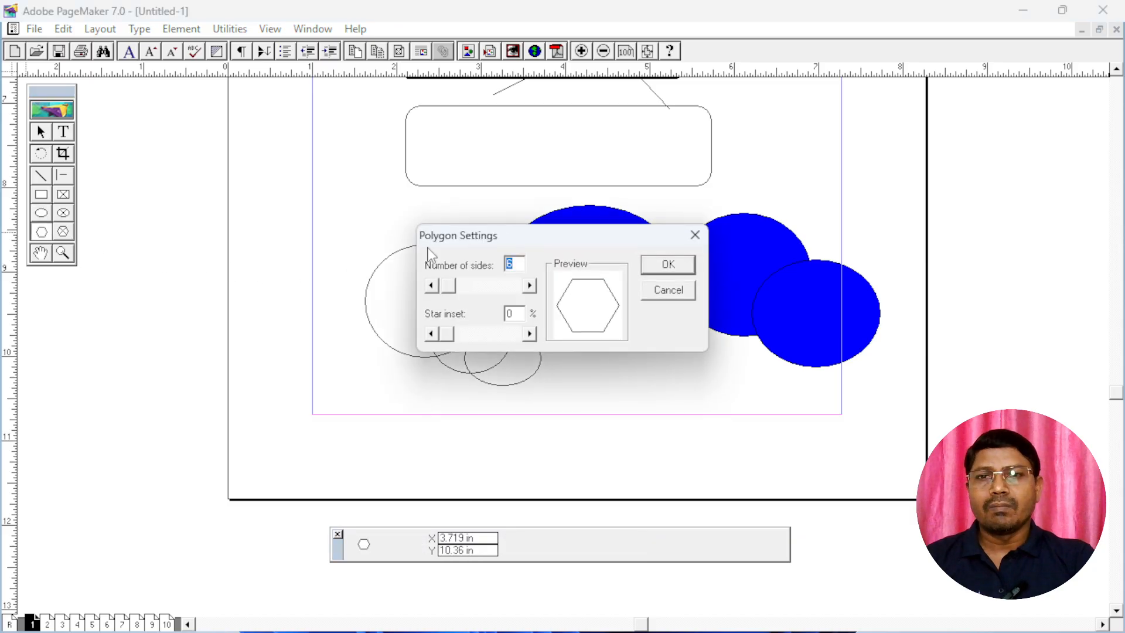
pyautogui.moveTo(451, 291); pyautogui.dragTo(470, 291)
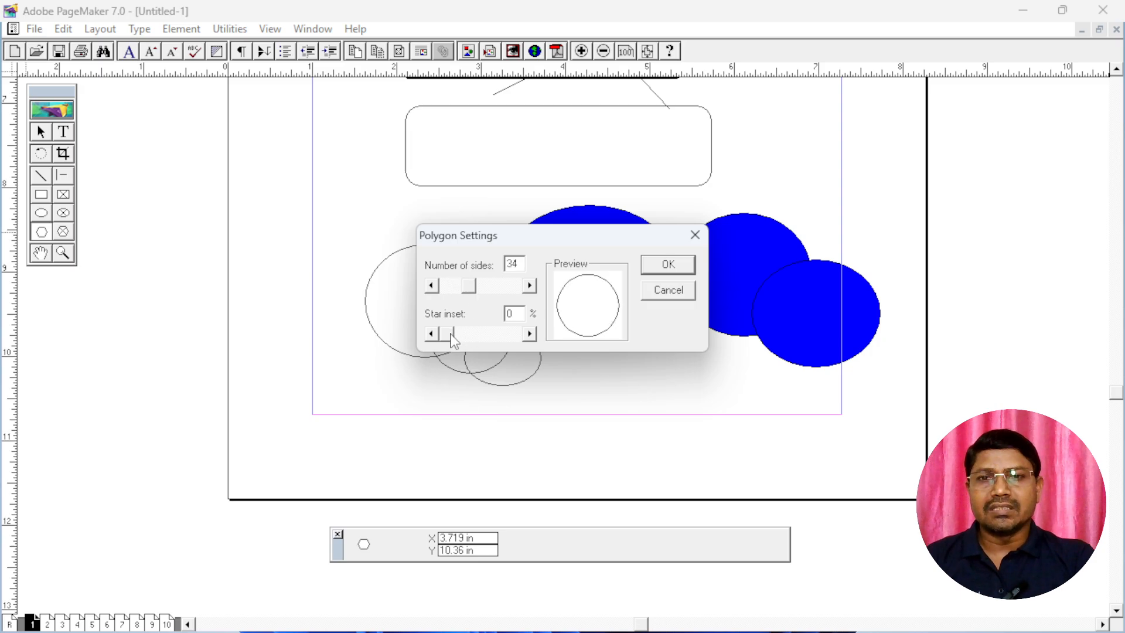
pyautogui.moveTo(448, 333); pyautogui.dragTo(461, 335)
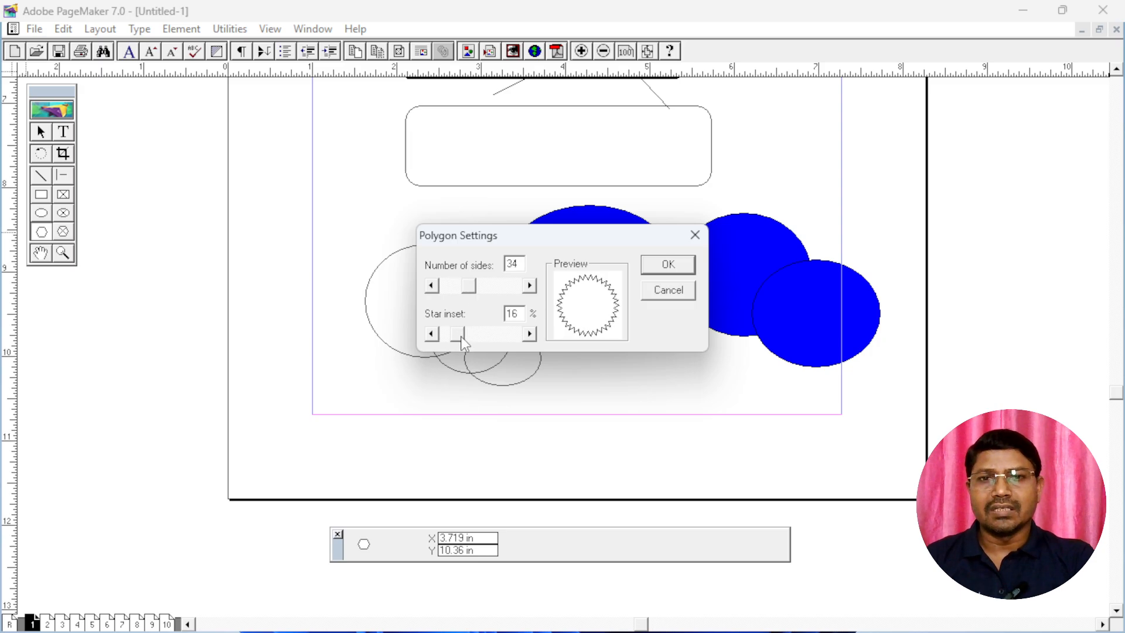
pyautogui.click(667, 266)
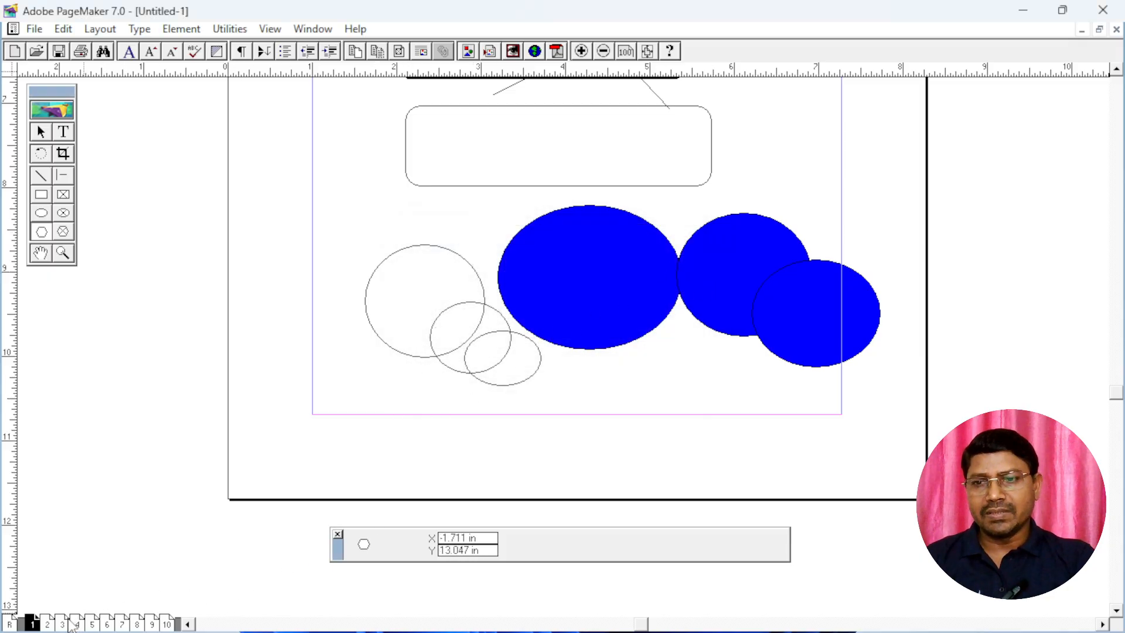
pyautogui.click(48, 625)
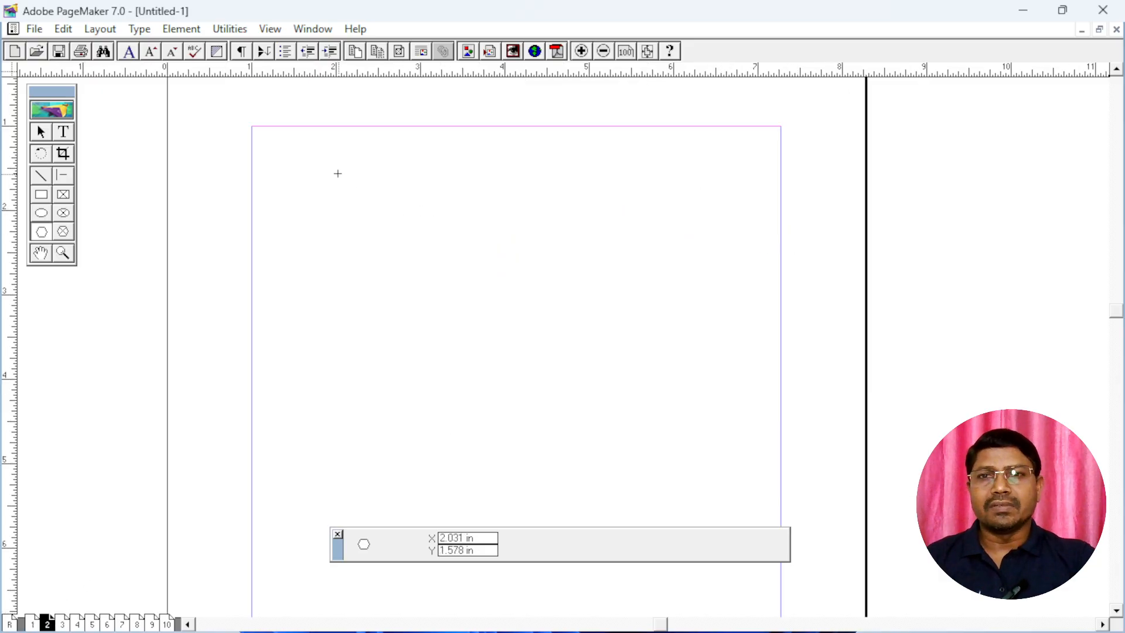
pyautogui.moveTo(335, 167); pyautogui.dragTo(624, 369)
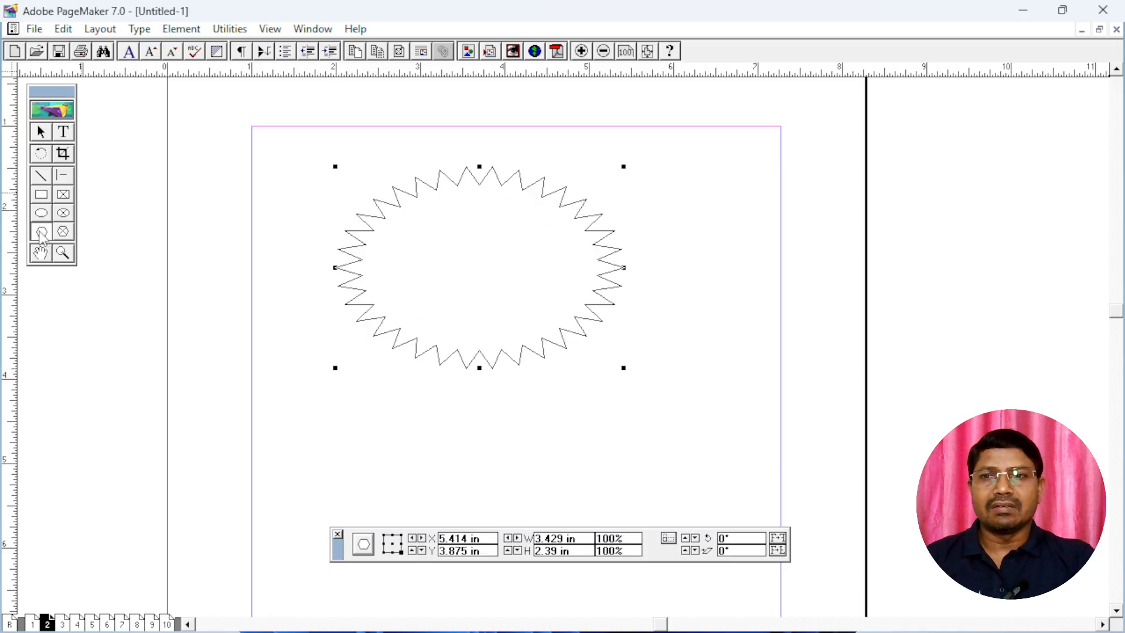
# Change the Polygon tool's number of sides to 26
pyautogui.doubleClick(67, 232)
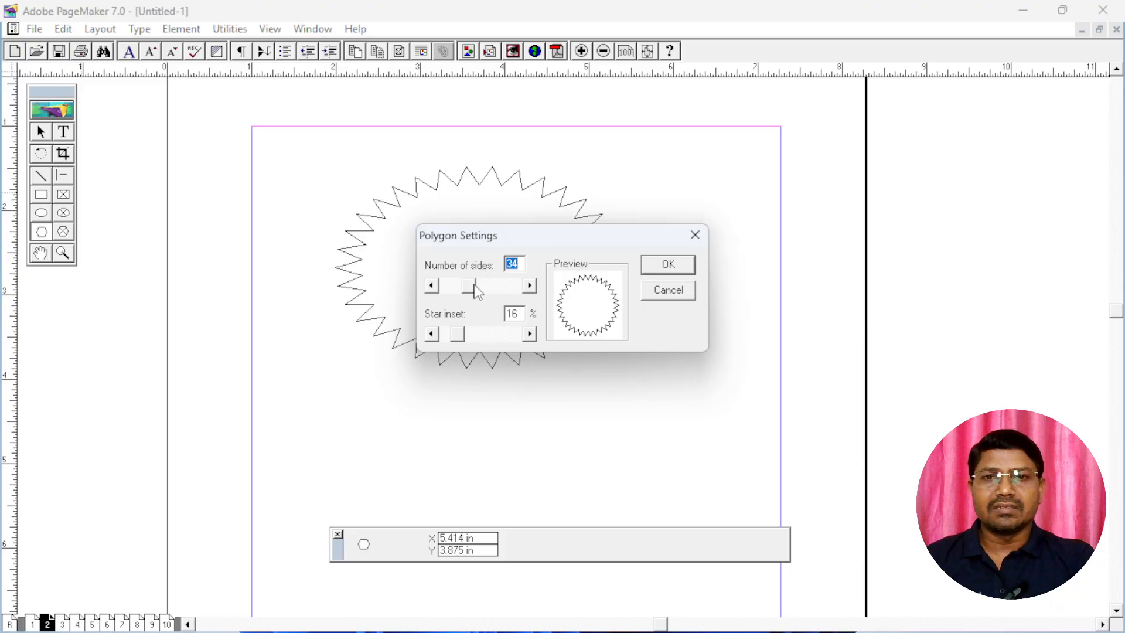
pyautogui.moveTo(475, 284); pyautogui.dragTo(466, 287)
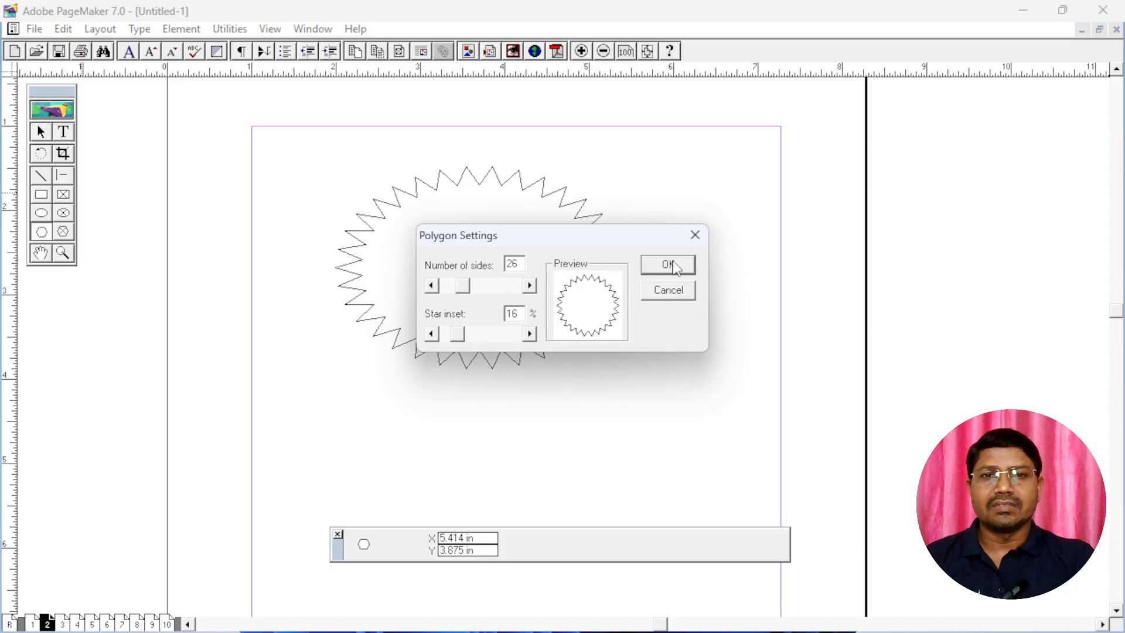
pyautogui.click(673, 265)
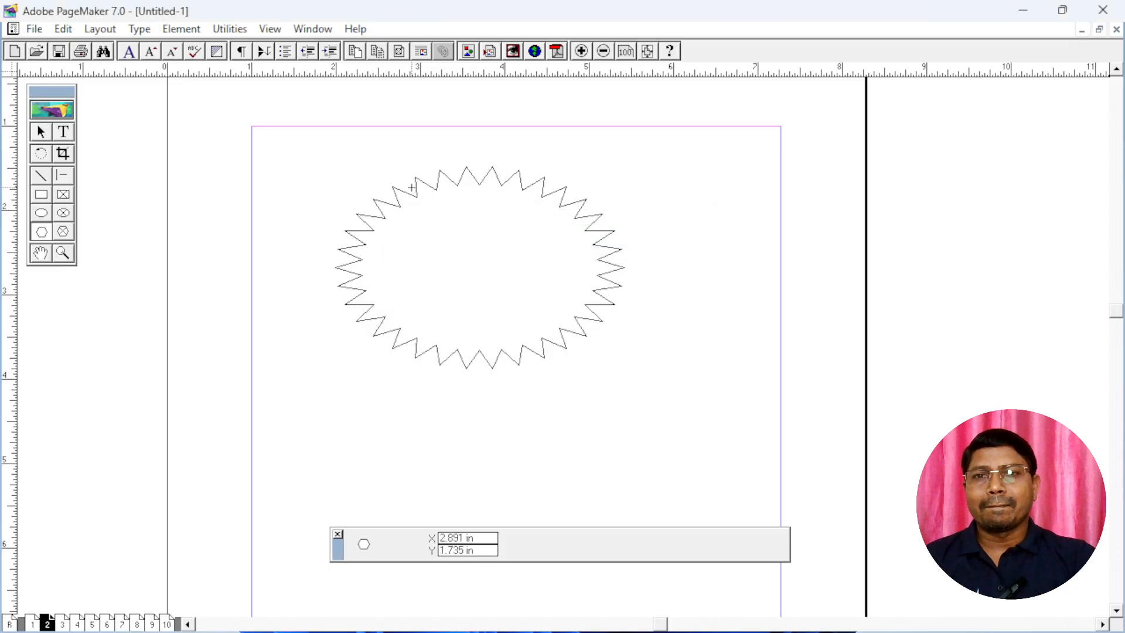
# Select the starburst, show the Colors palette and place it beside the page
pyautogui.click(41, 131)
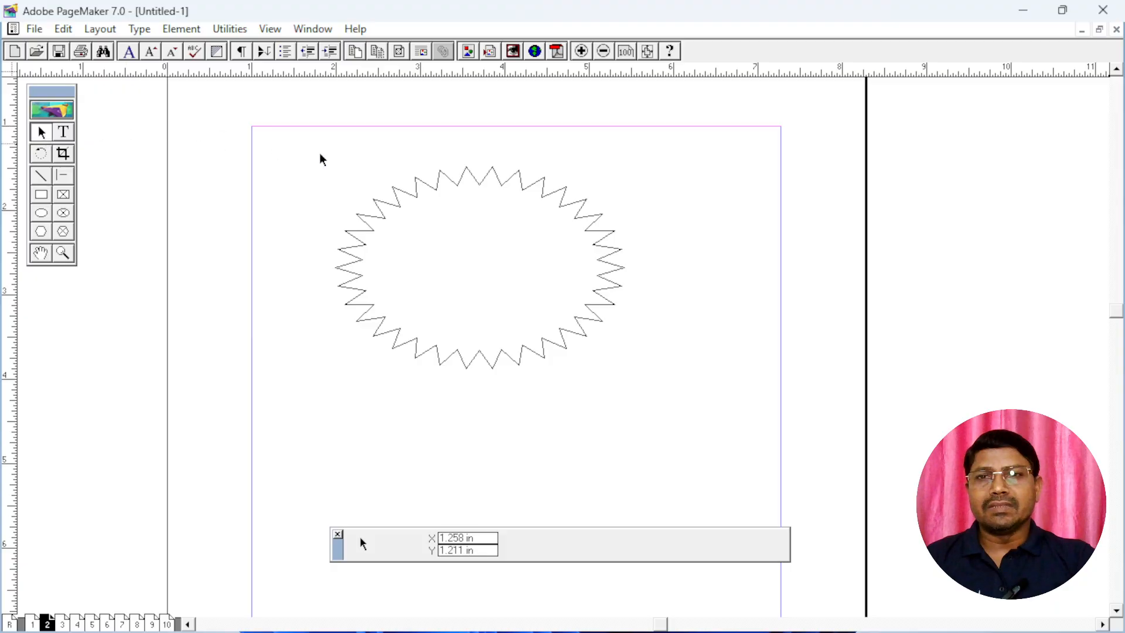
pyautogui.click(432, 186)
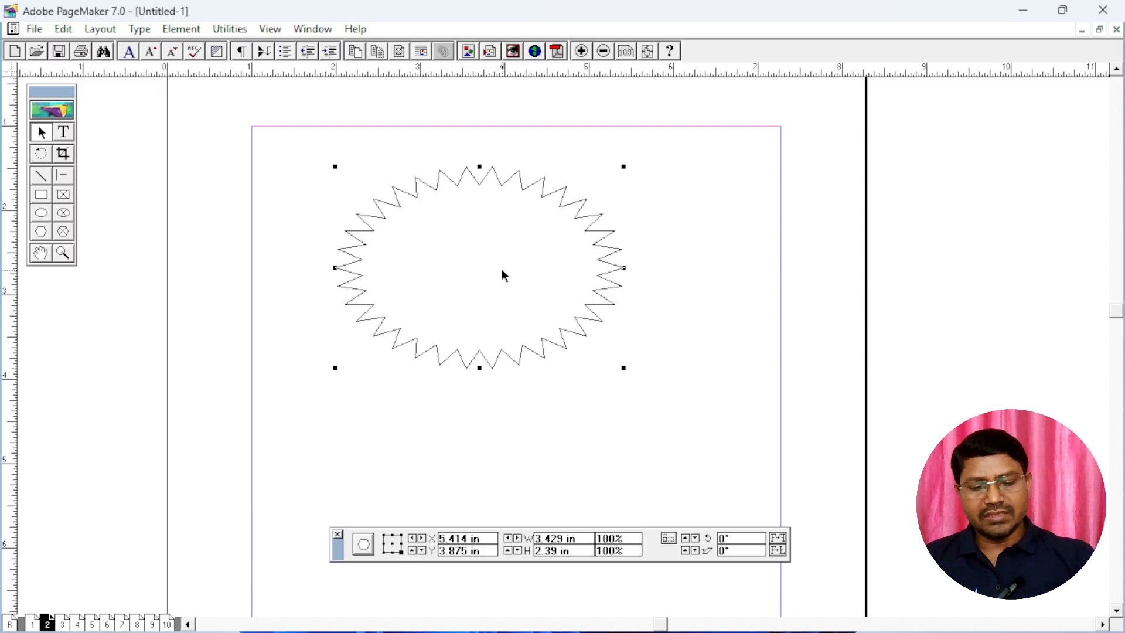
pyautogui.hotkey('ctrl', 'j')
pyautogui.hotkey('ctrl', 'j')
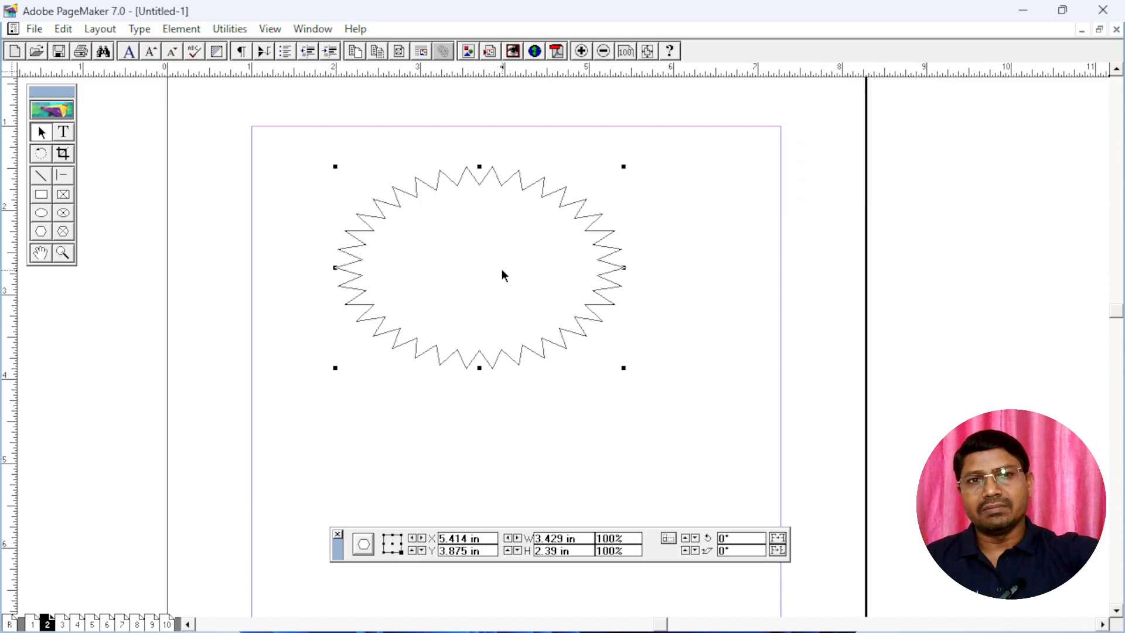
pyautogui.click(318, 32)
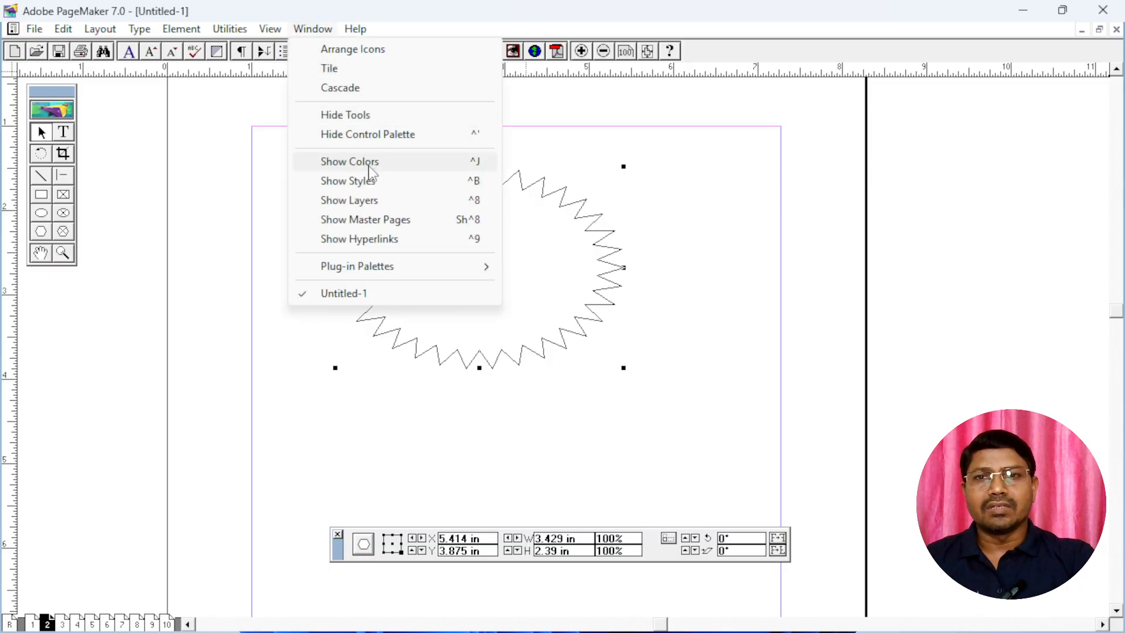
pyautogui.click(350, 161)
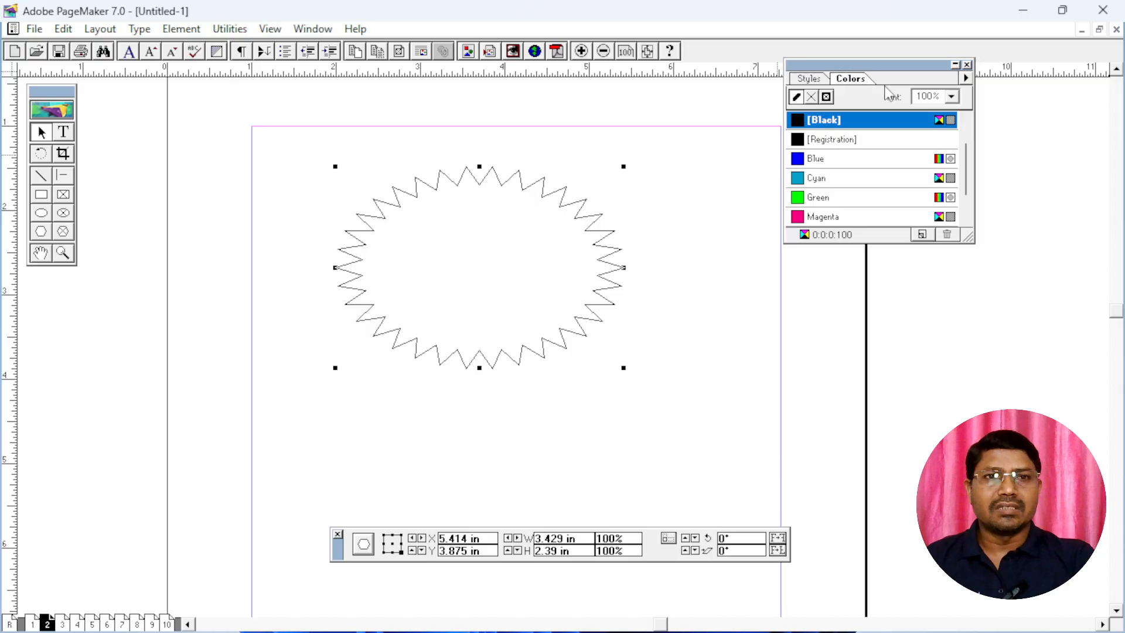
pyautogui.moveTo(885, 85); pyautogui.dragTo(974, 117)
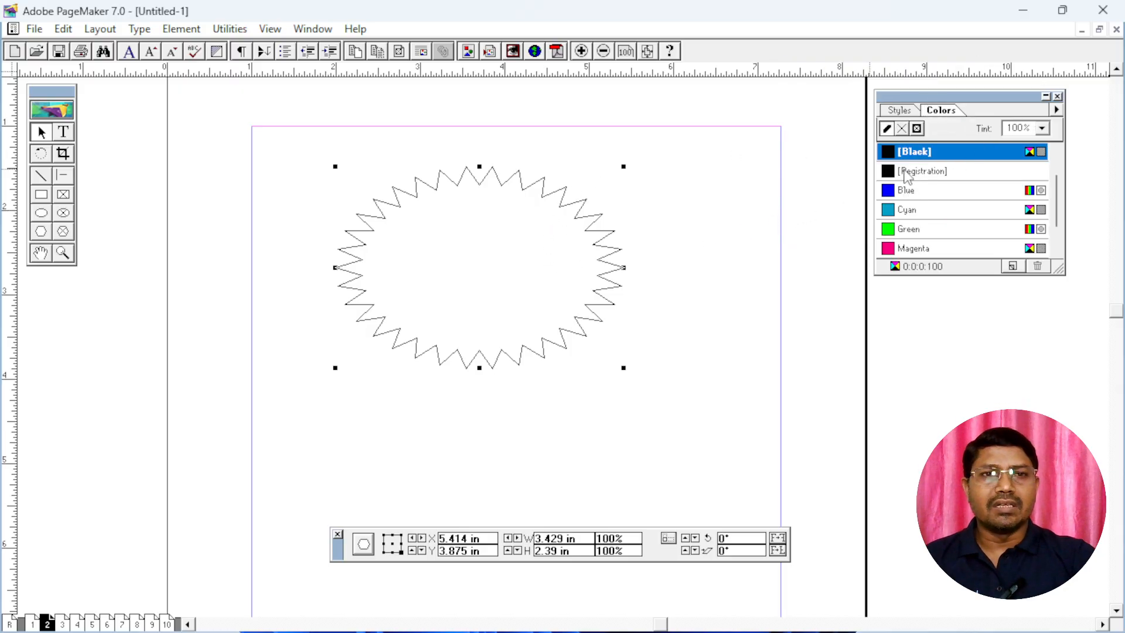
# Try Blue, Cyan and Green as the starburst's stroke color, ending with Magenta
pyautogui.click(902, 196)
pyautogui.click(902, 210)
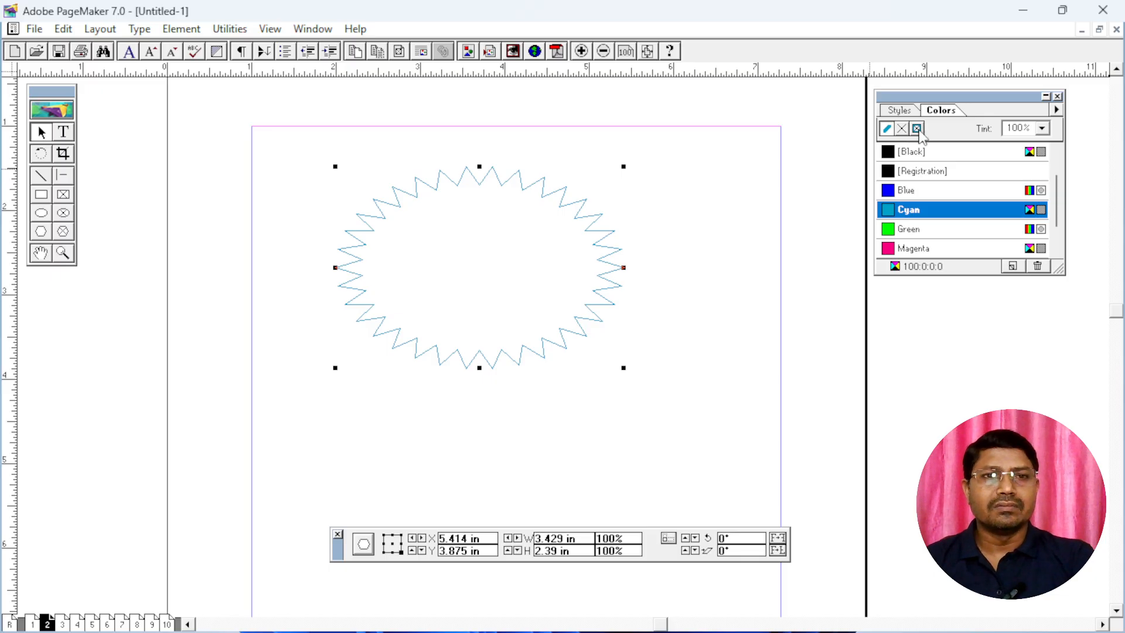
pyautogui.click(905, 228)
pyautogui.click(907, 247)
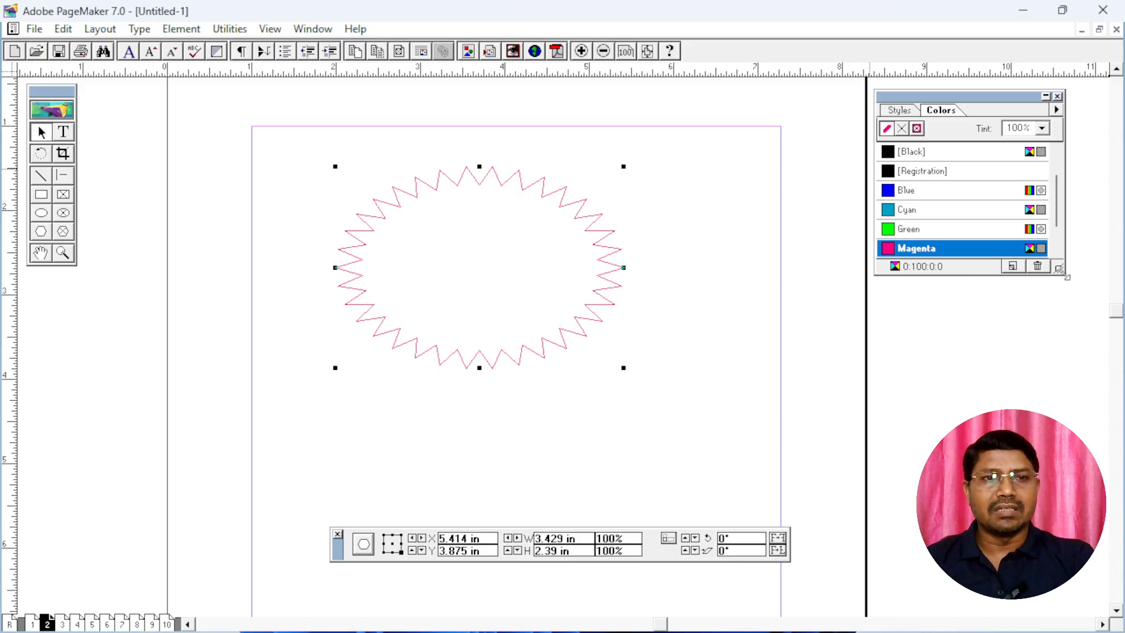
# Enlarge the Colors palette to show every color, then try Blue and Cyan as the starburst's fill, ending with Magenta
pyautogui.moveTo(1059, 269); pyautogui.dragTo(1070, 376)
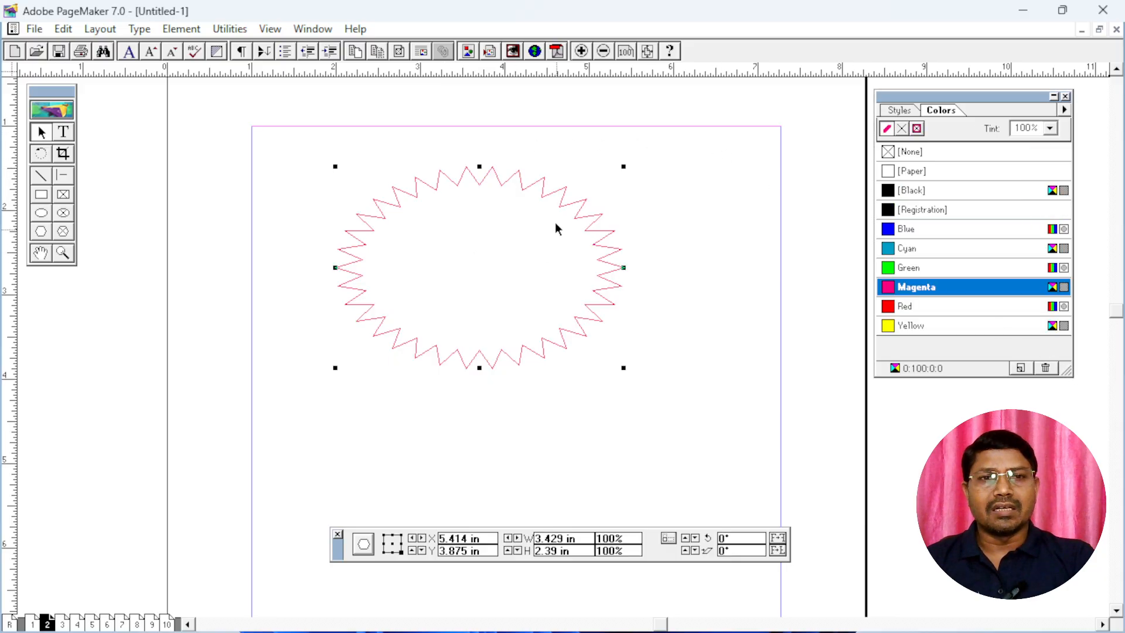
pyautogui.click(903, 129)
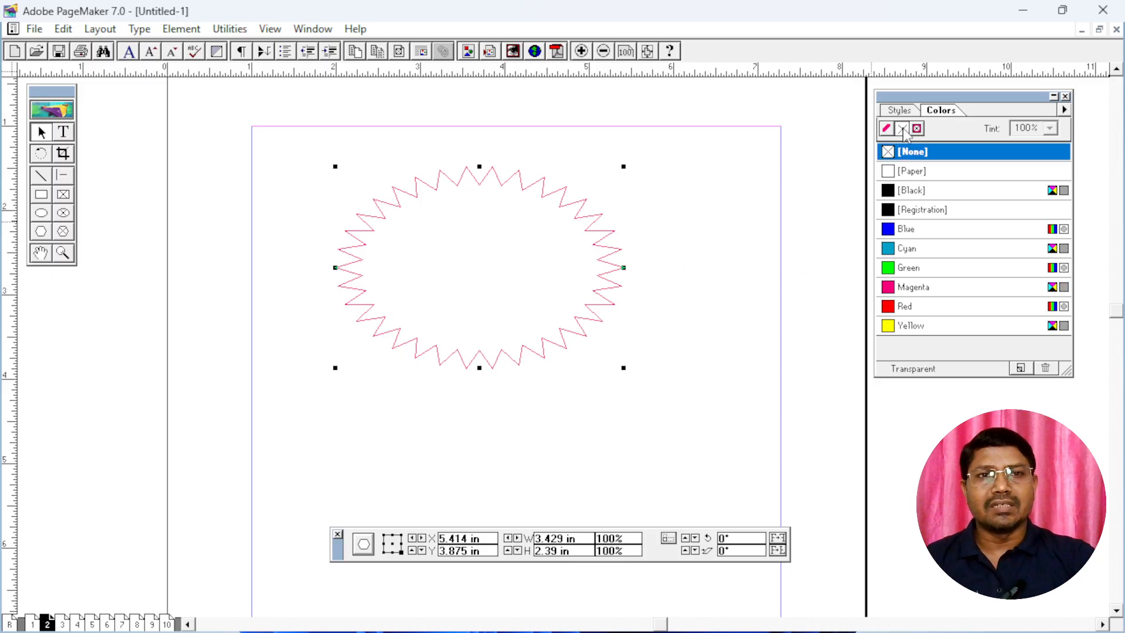
pyautogui.click(916, 230)
pyautogui.click(916, 252)
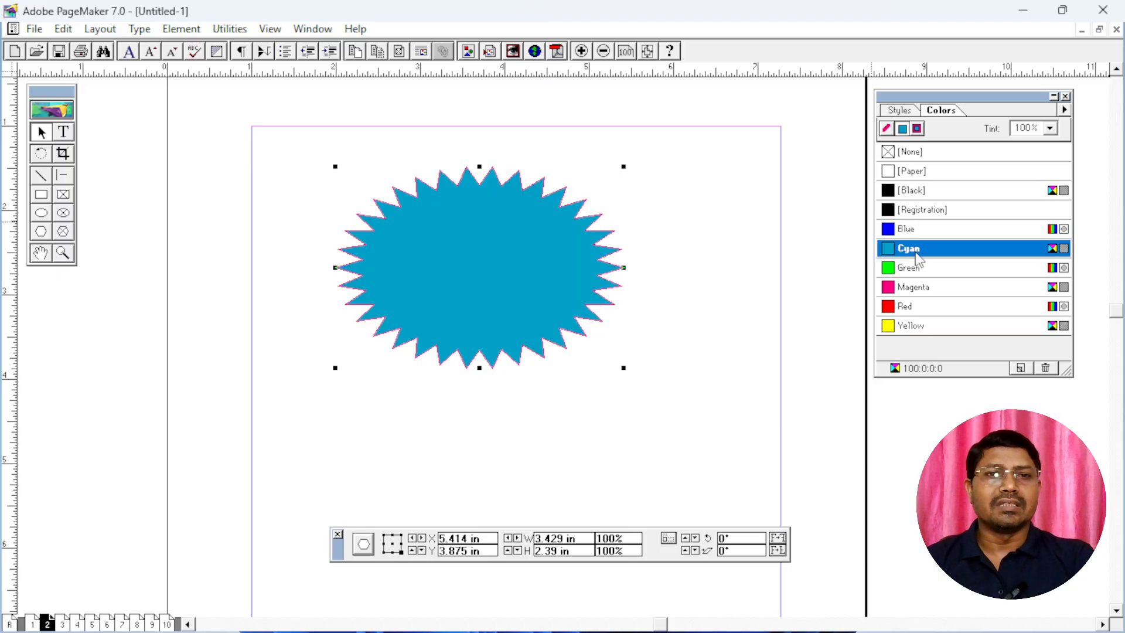
pyautogui.click(920, 290)
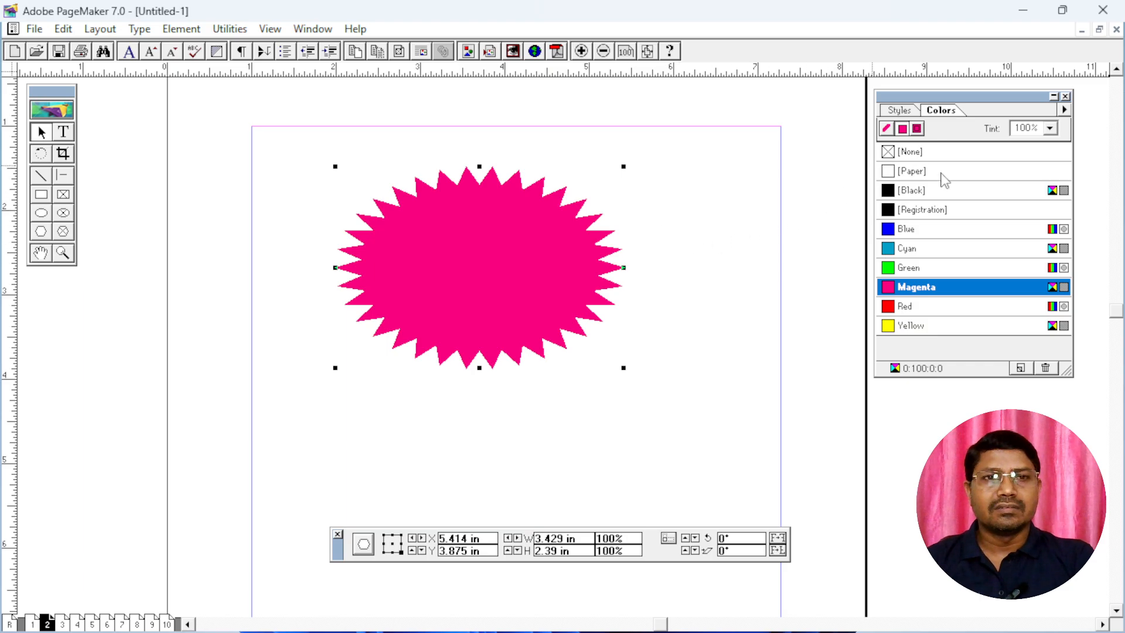
# Try Cyan and then Blue as the stroke color of the magenta-filled starburst
pyautogui.click(887, 129)
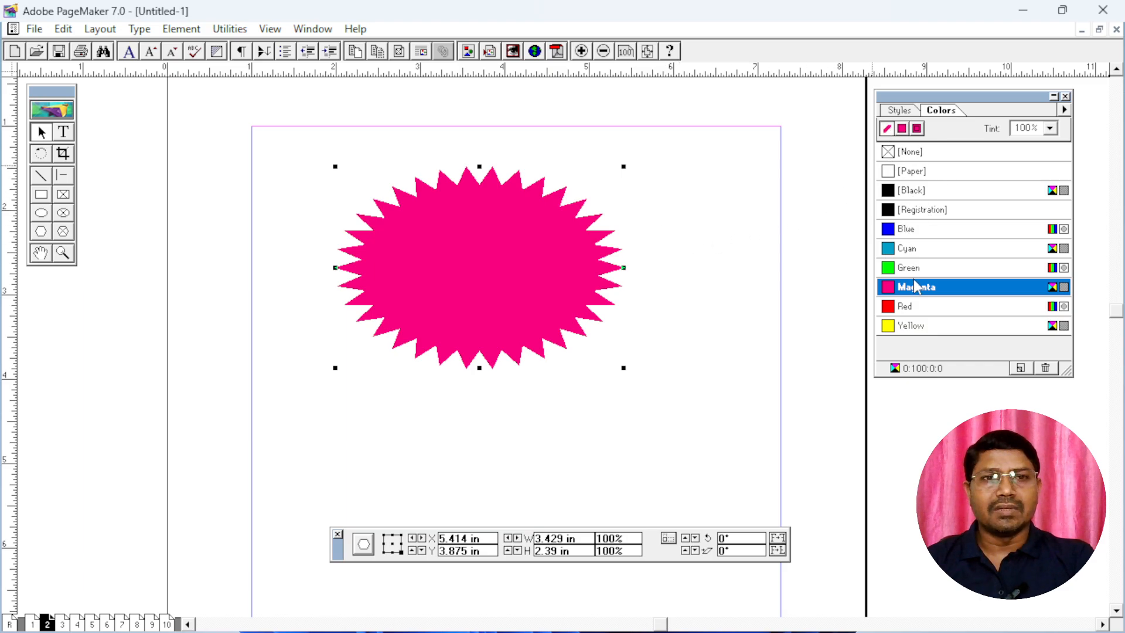
pyautogui.click(910, 249)
pyautogui.click(907, 233)
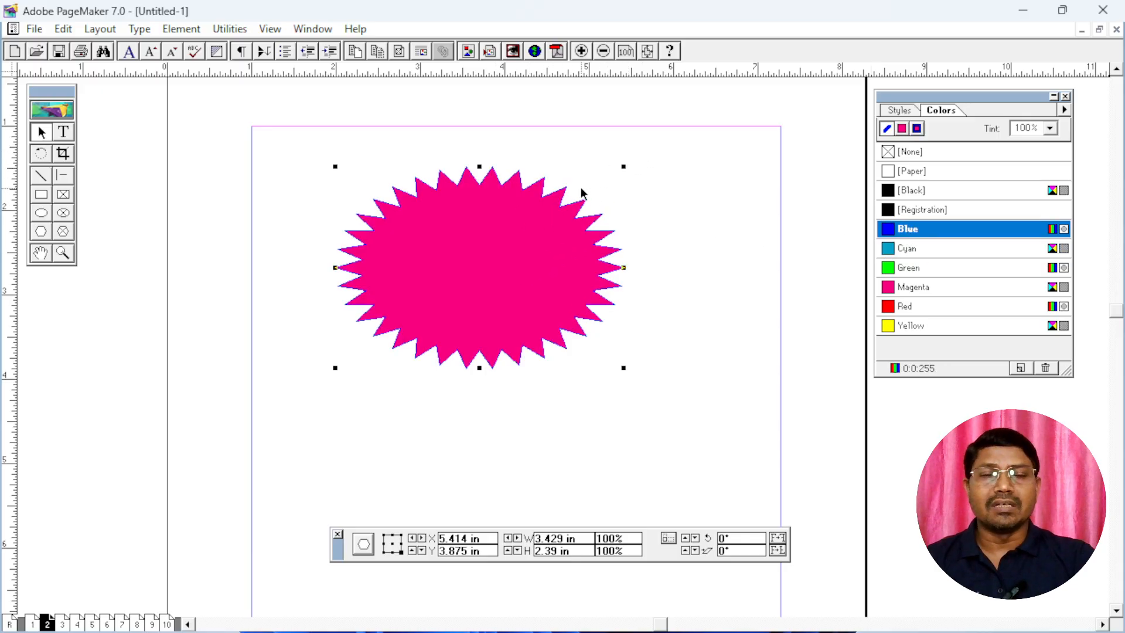
# Color the starburst's fill and stroke together, trying Blue and Cyan before applying Yellow
pyautogui.click(917, 129)
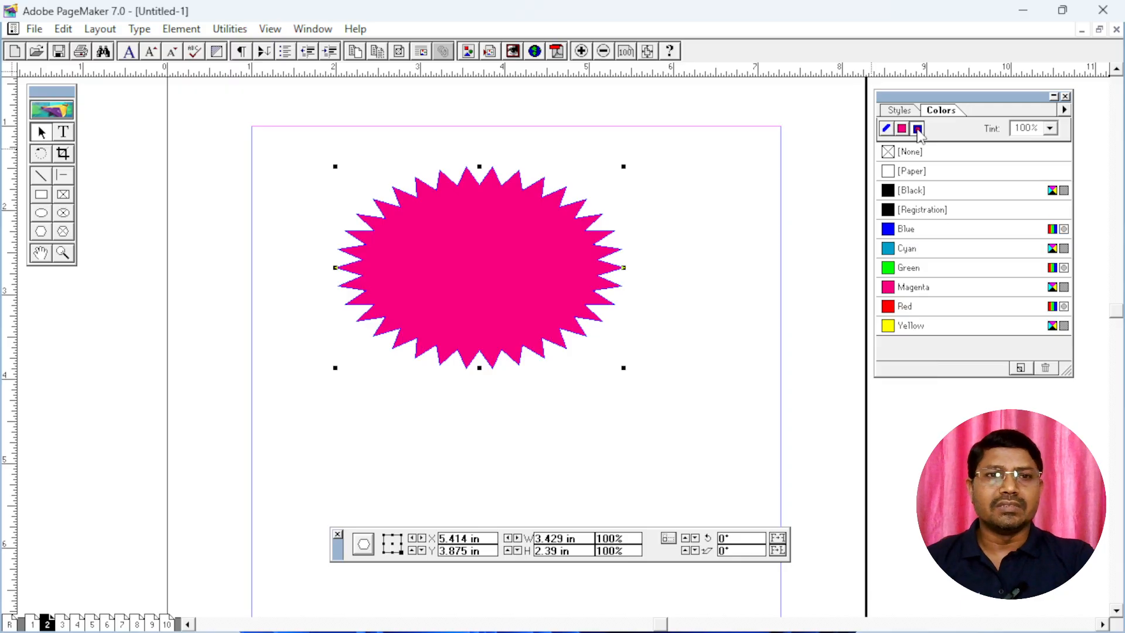
pyautogui.click(915, 233)
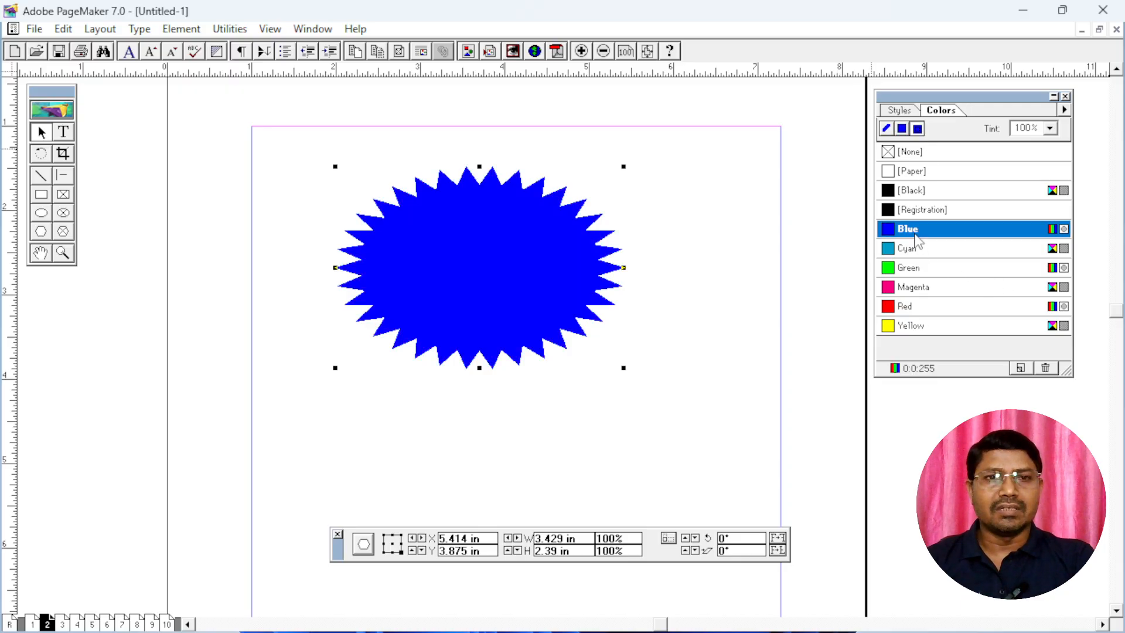
pyautogui.click(915, 252)
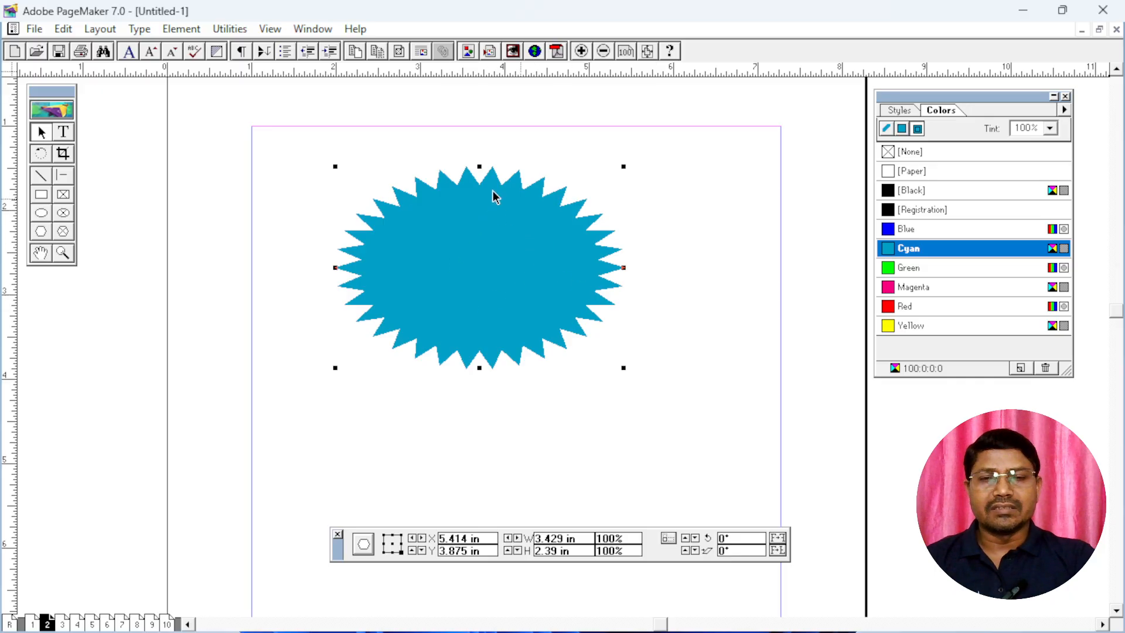
pyautogui.click(911, 326)
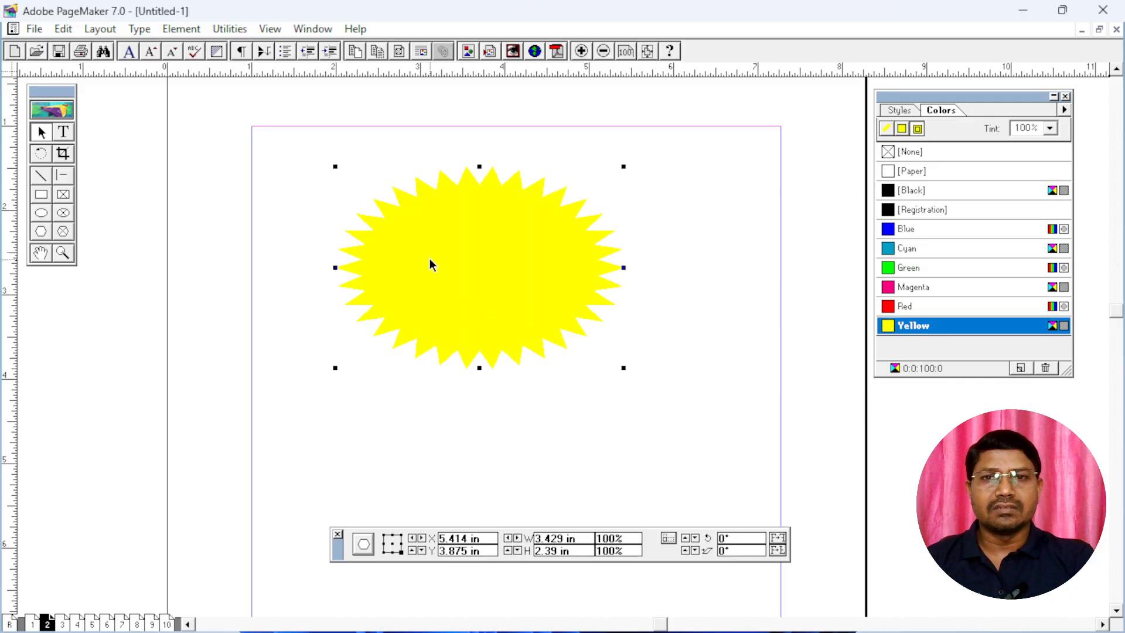
# Apply Red to both the fill and the stroke of the starburst
pyautogui.click(906, 305)
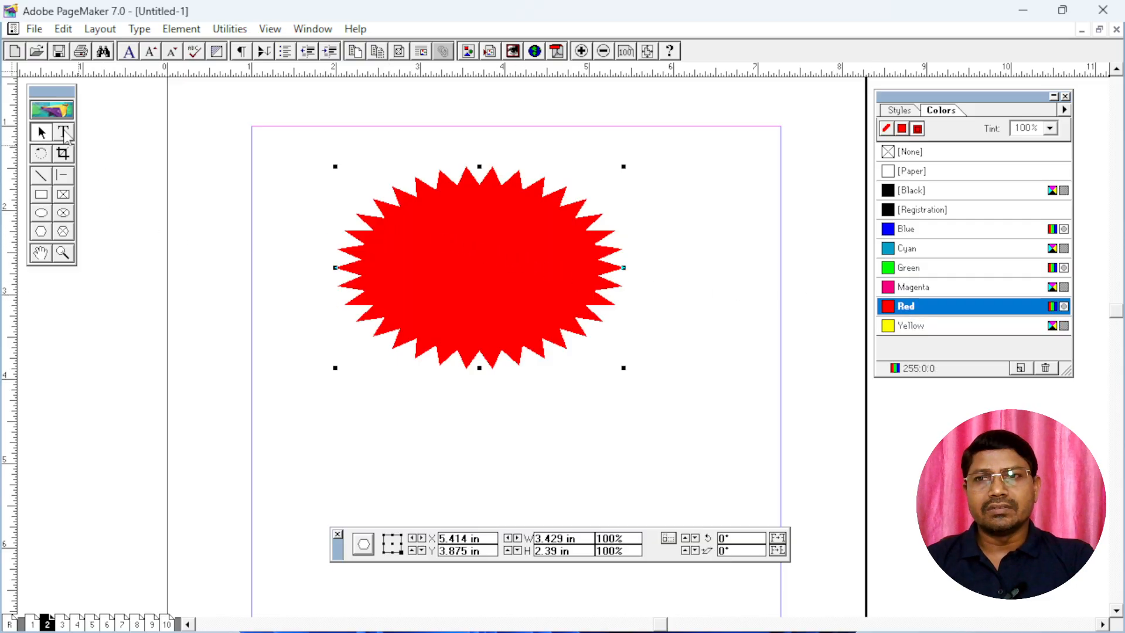
# Add a text block about 3.5 in wide below the starburst, reading "BUY 1 GET 1 FREE"
pyautogui.click(64, 134)
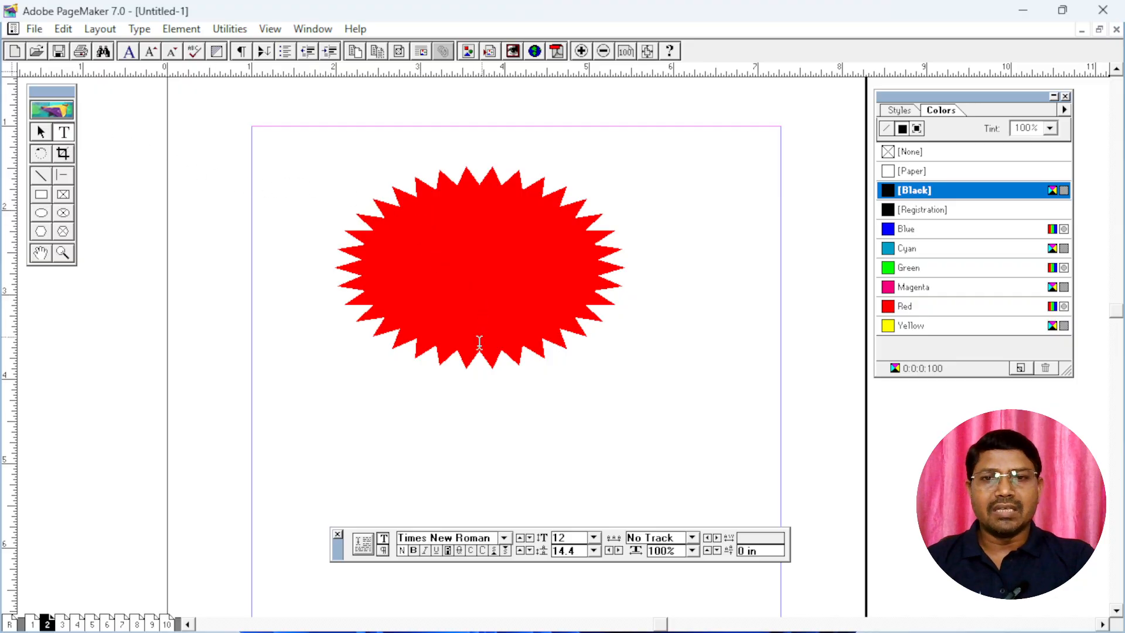
pyautogui.moveTo(501, 435); pyautogui.dragTo(532, 354)
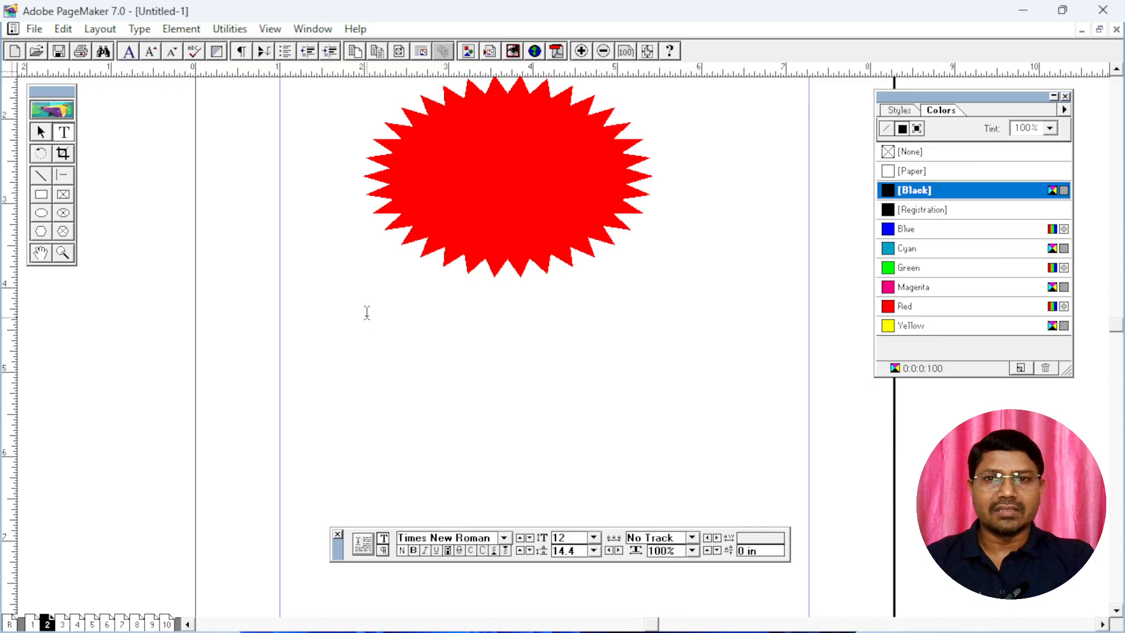
pyautogui.moveTo(368, 312); pyautogui.dragTo(659, 402)
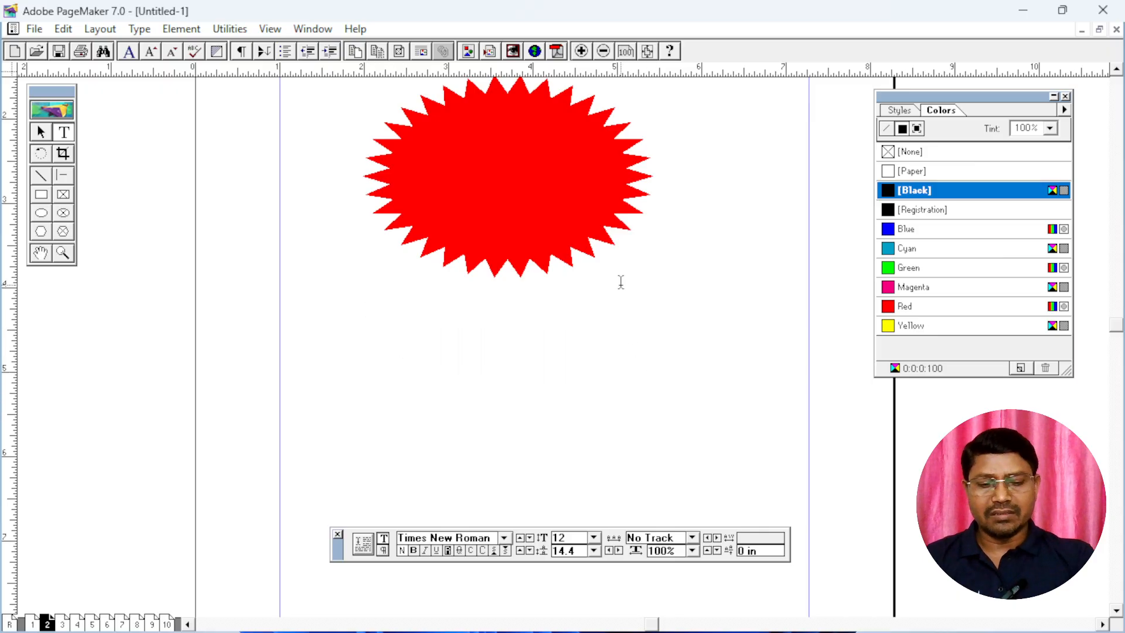
pyautogui.press('capslock')
pyautogui.write('BUY 1')
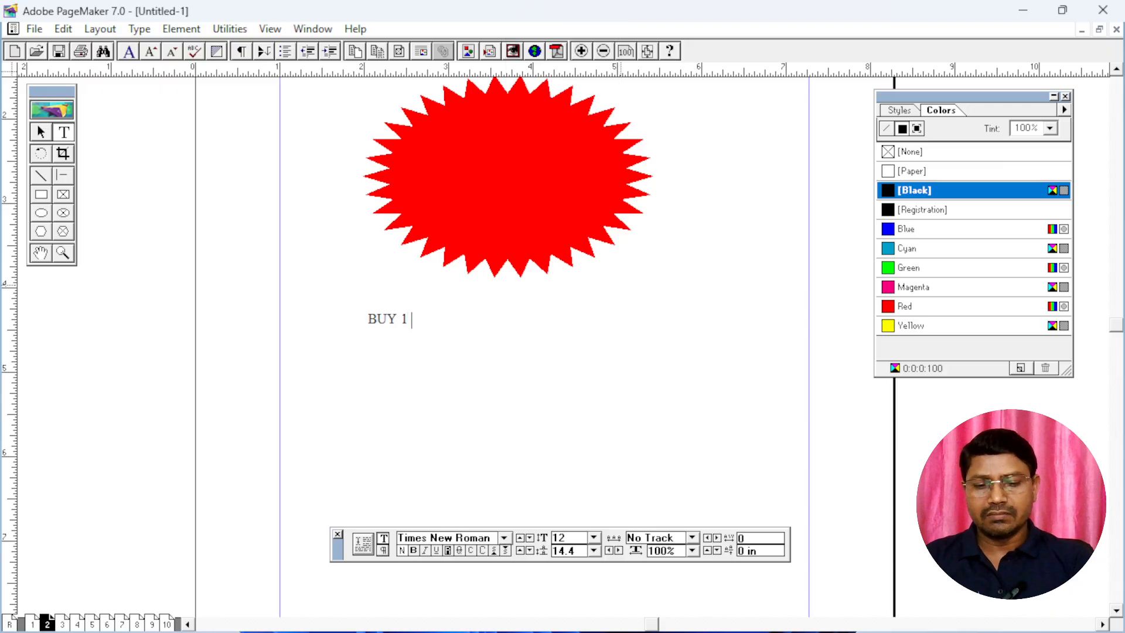
pyautogui.write(' GET')
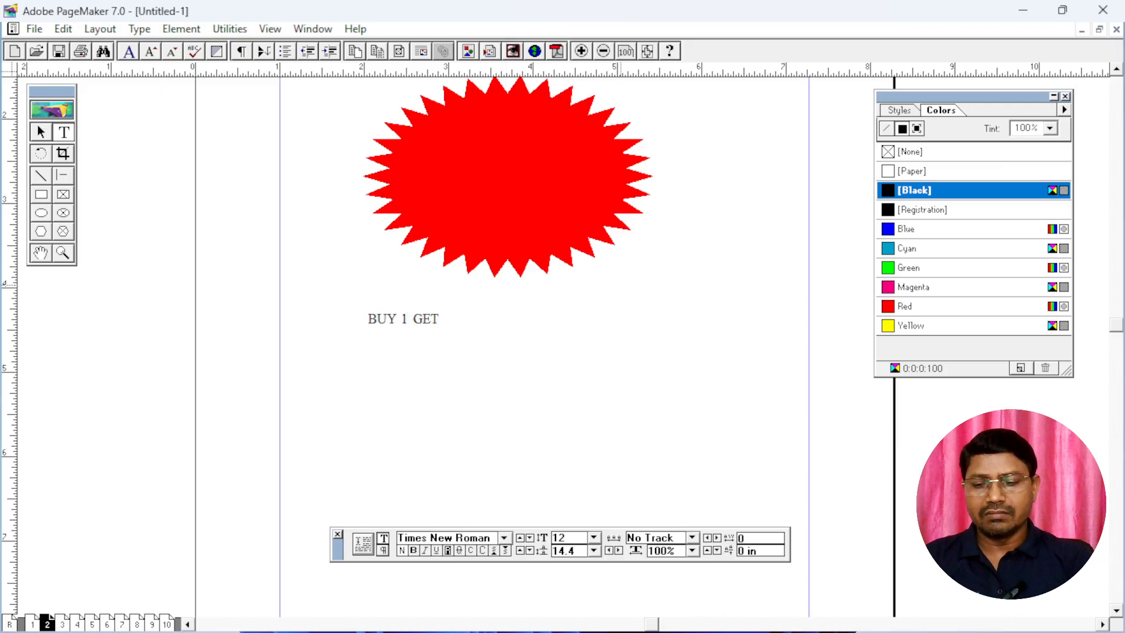
pyautogui.write(' 1 FR')
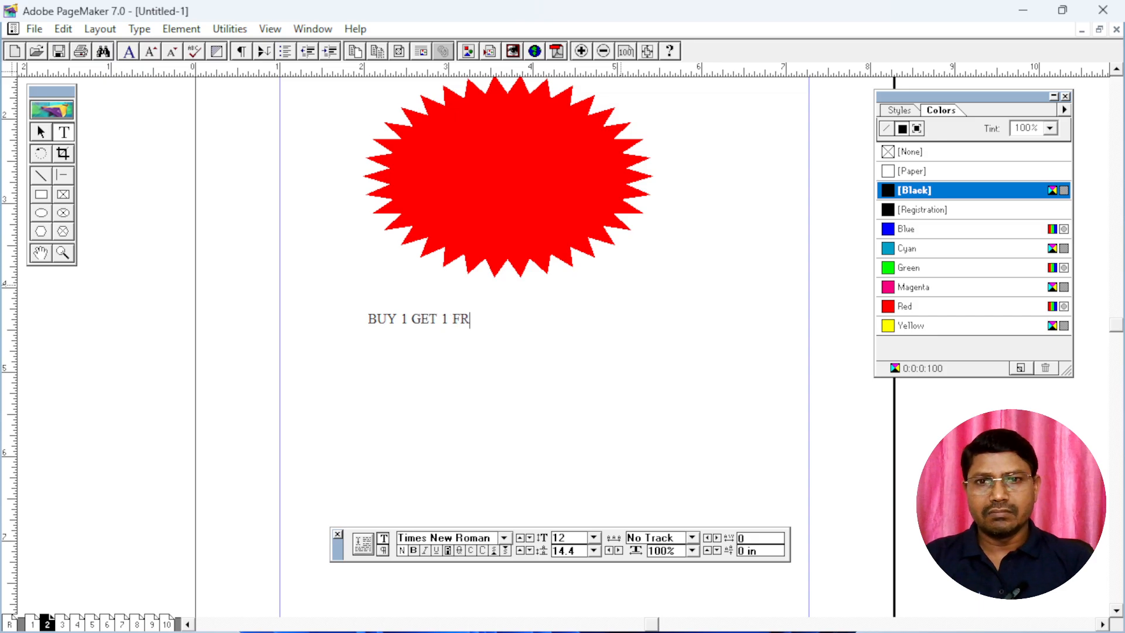
pyautogui.write('EE')
# Format all of the "BUY 1 GET 1 FREE" text at 36 points in bold
pyautogui.hotkey('ctrl', 'a')
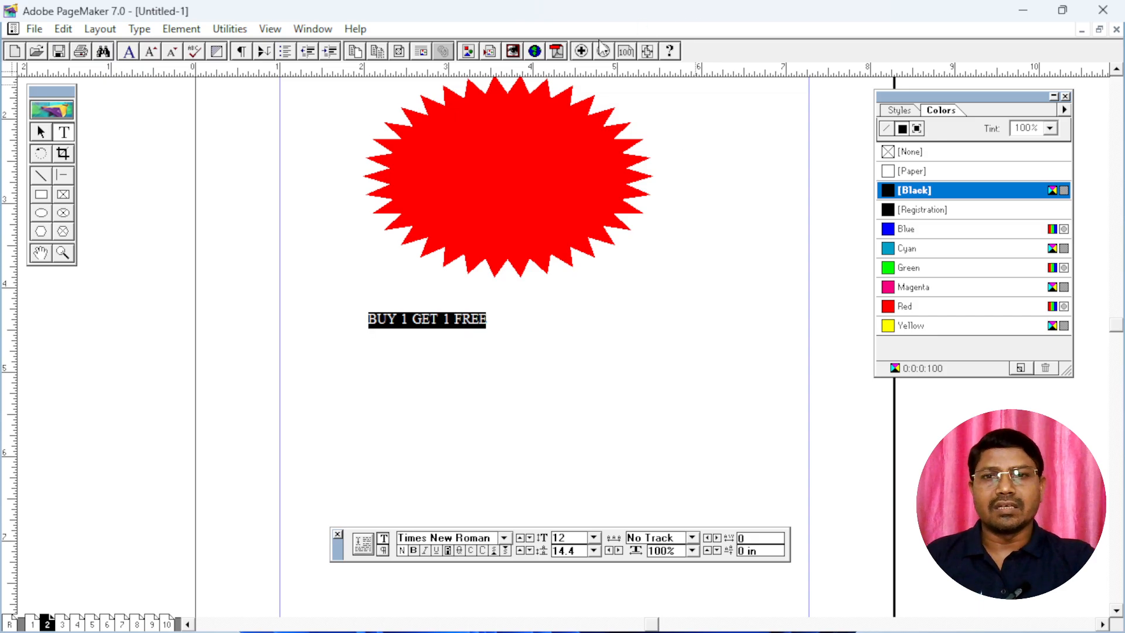
pyautogui.click(593, 537)
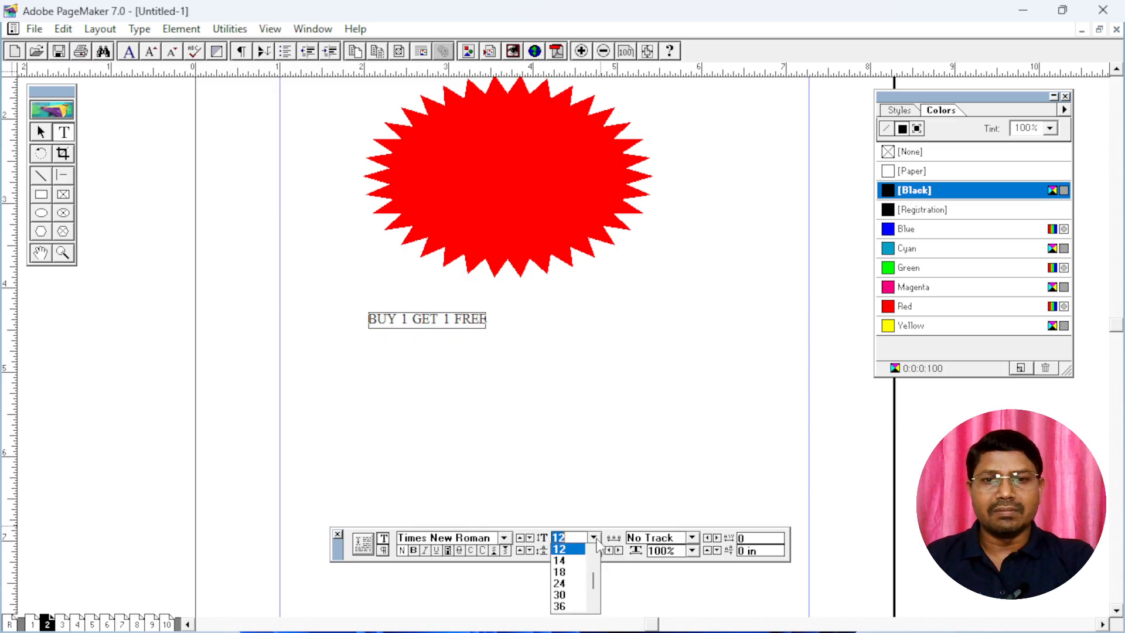
pyautogui.moveTo(592, 588); pyautogui.dragTo(593, 604)
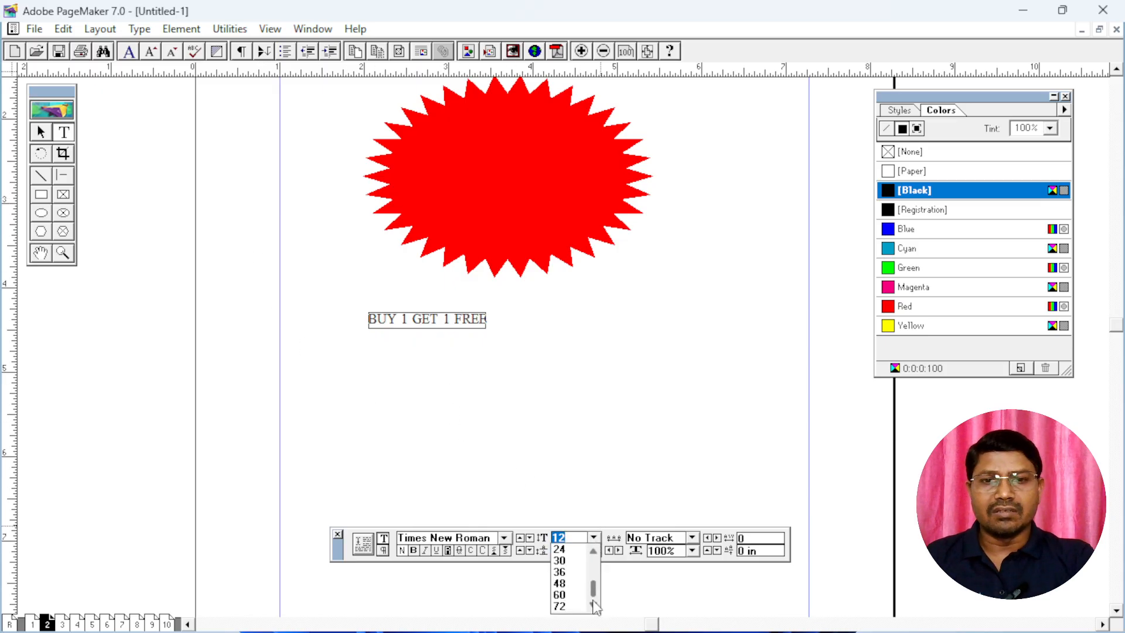
pyautogui.click(561, 572)
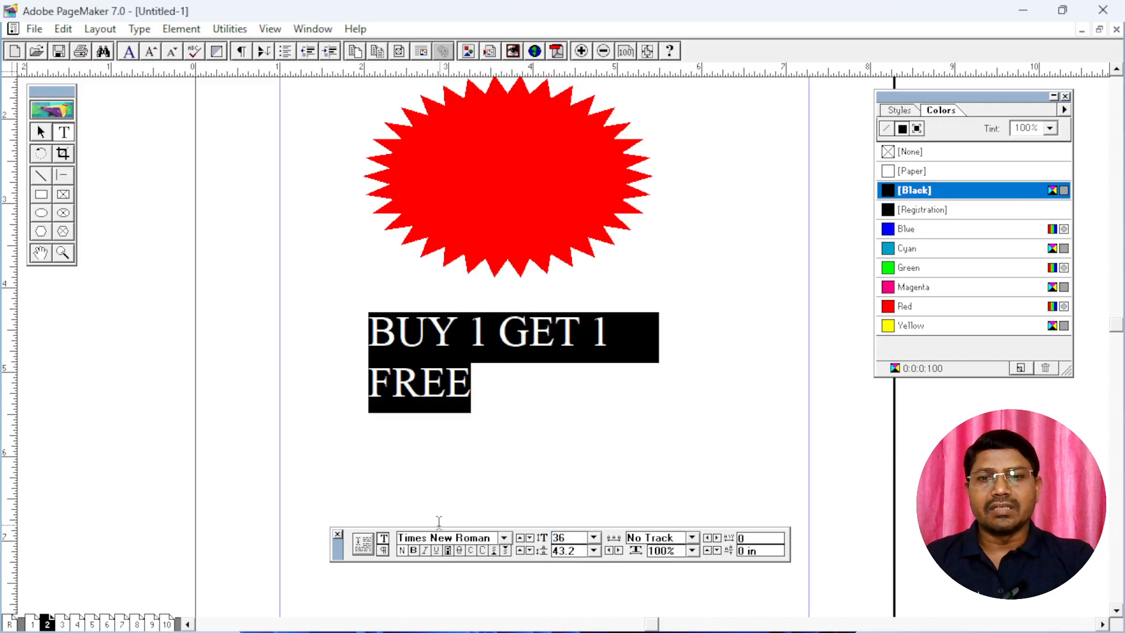
pyautogui.click(413, 551)
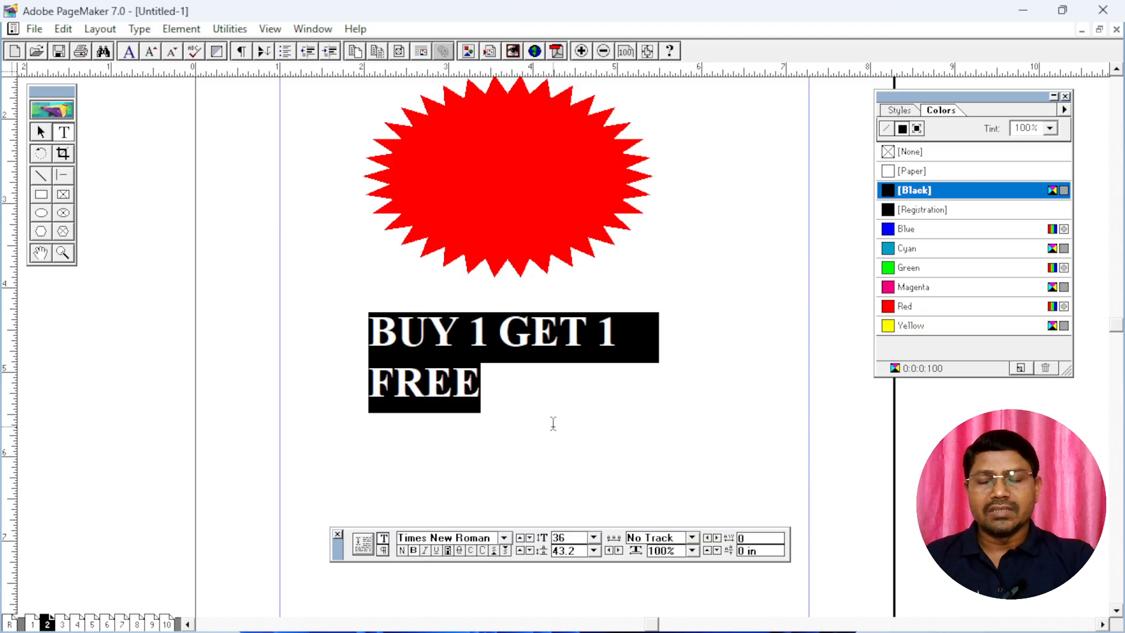
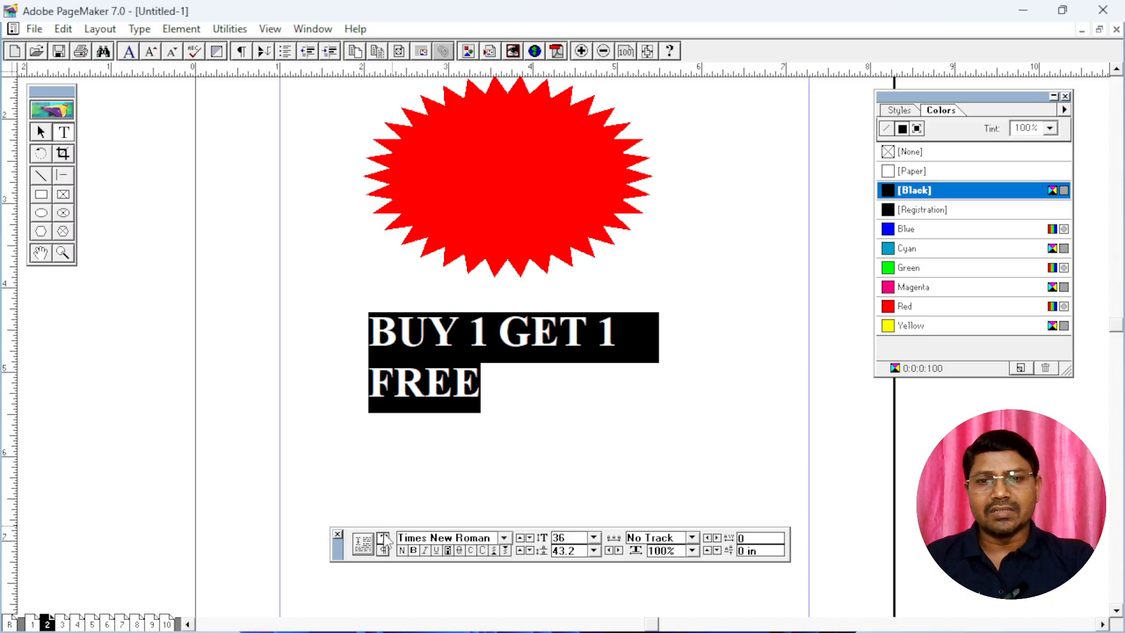
# Center-align the "BUY 1 GET 1 FREE" text and narrow its block to about 3.2 in wide
pyautogui.click(384, 550)
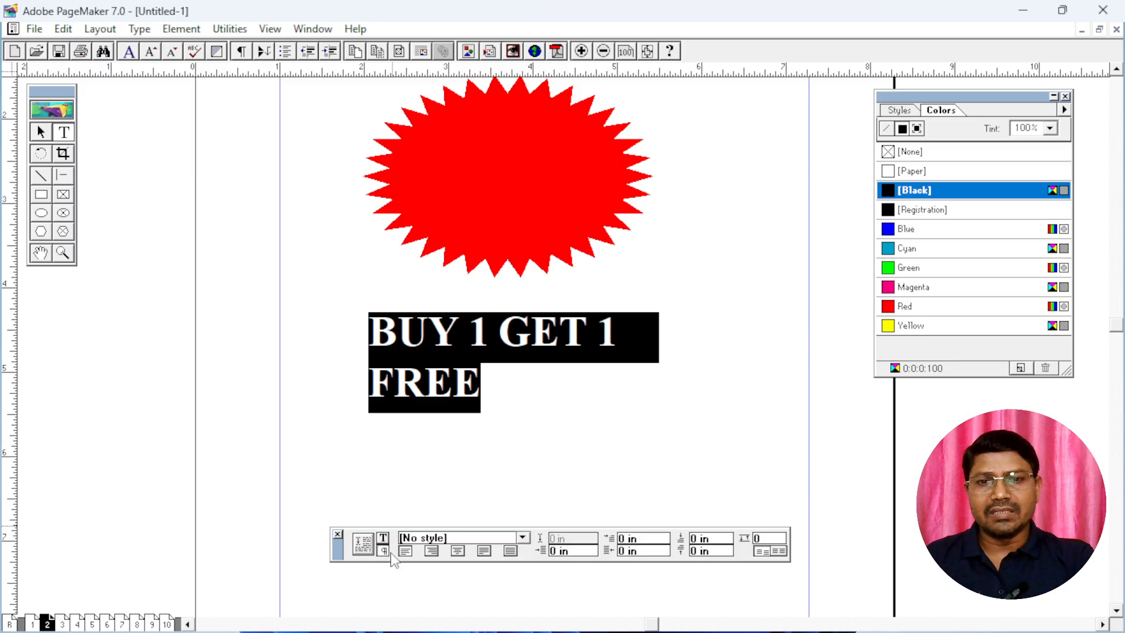
pyautogui.click(457, 552)
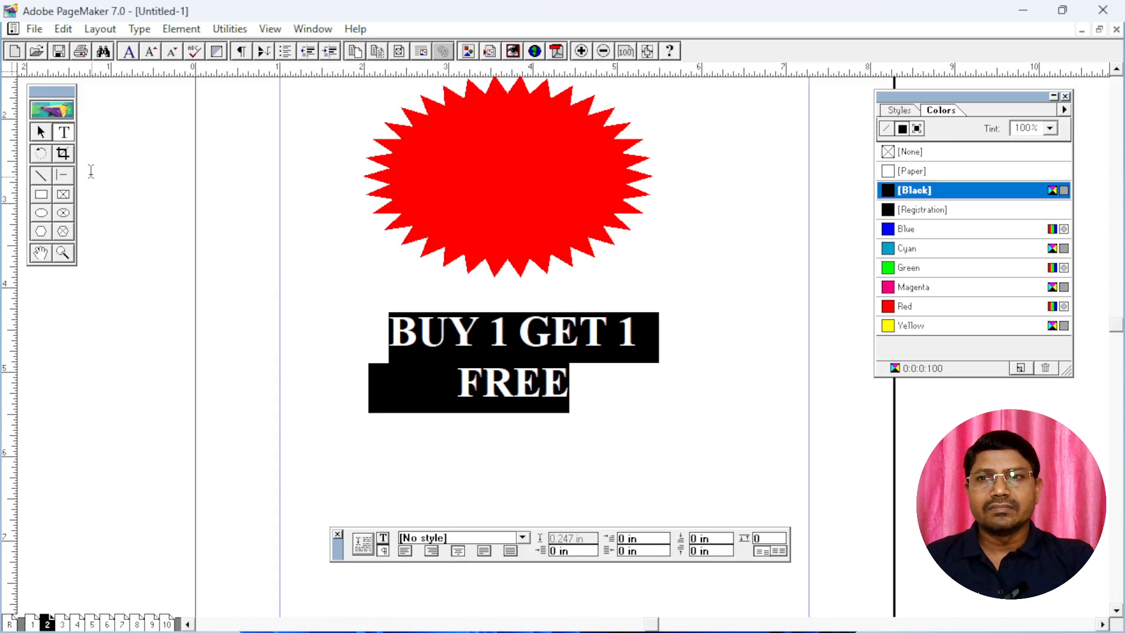
pyautogui.click(41, 133)
pyautogui.click(526, 399)
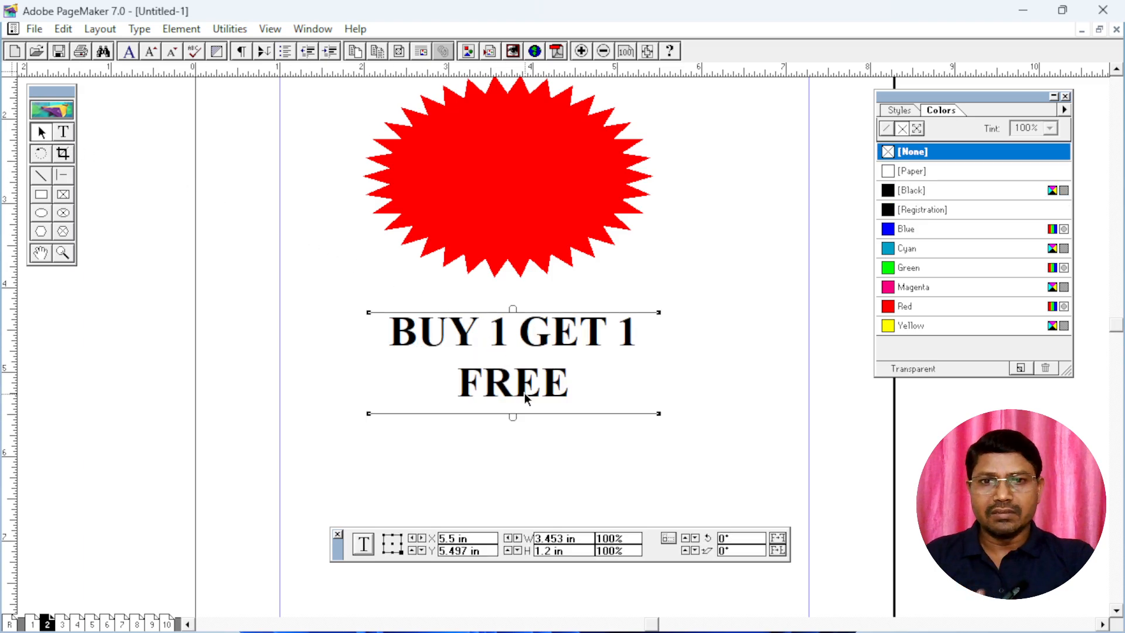
pyautogui.moveTo(660, 416); pyautogui.dragTo(639, 415)
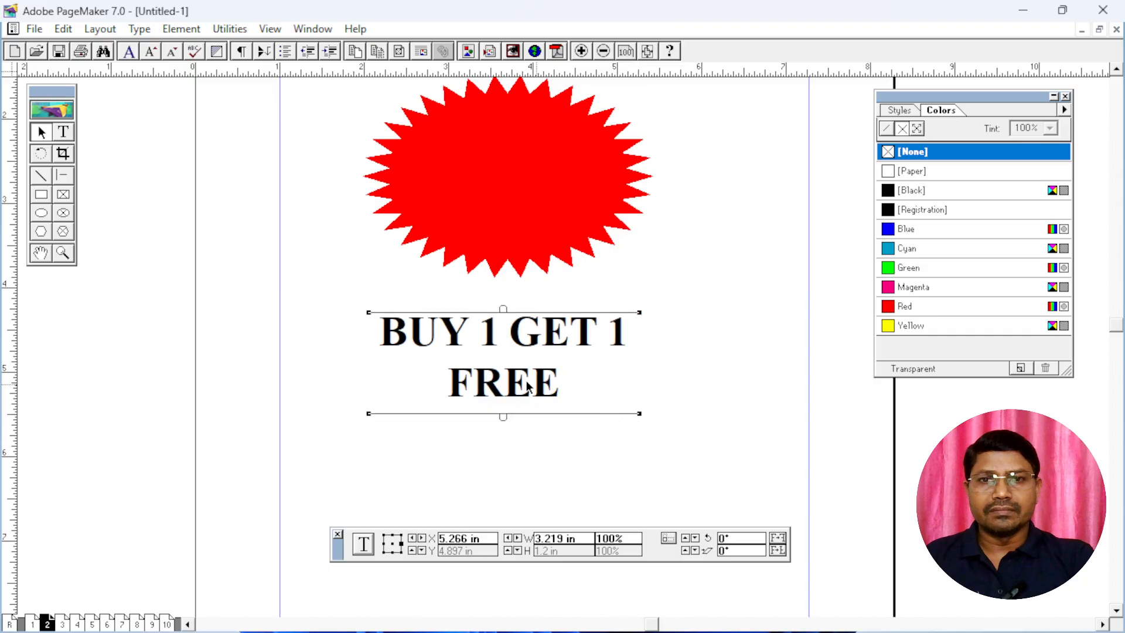
# Move the text block onto the red starburst and break the line after "BUY 1 GET"
pyautogui.moveTo(514, 390); pyautogui.dragTo(528, 210)
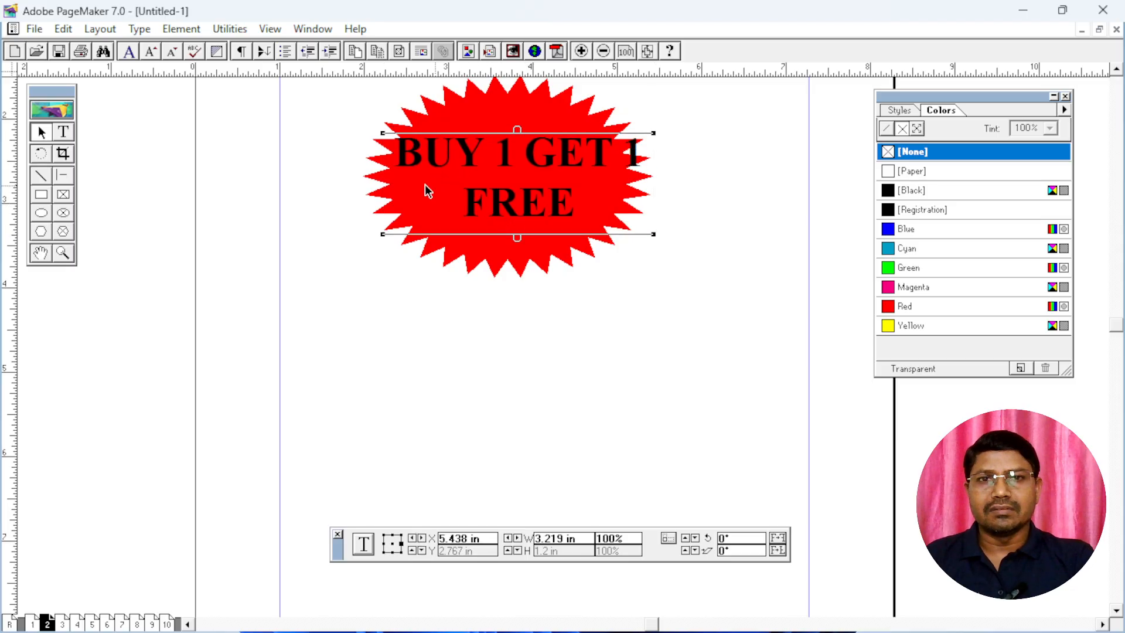
pyautogui.click(65, 132)
pyautogui.click(623, 153)
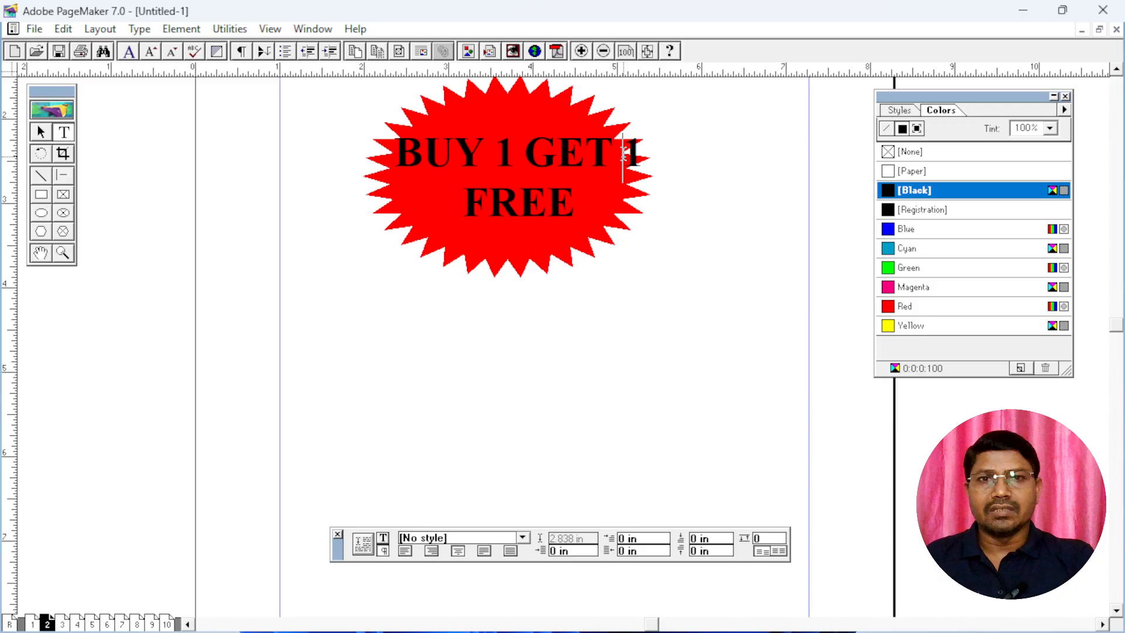
pyautogui.press('Return')
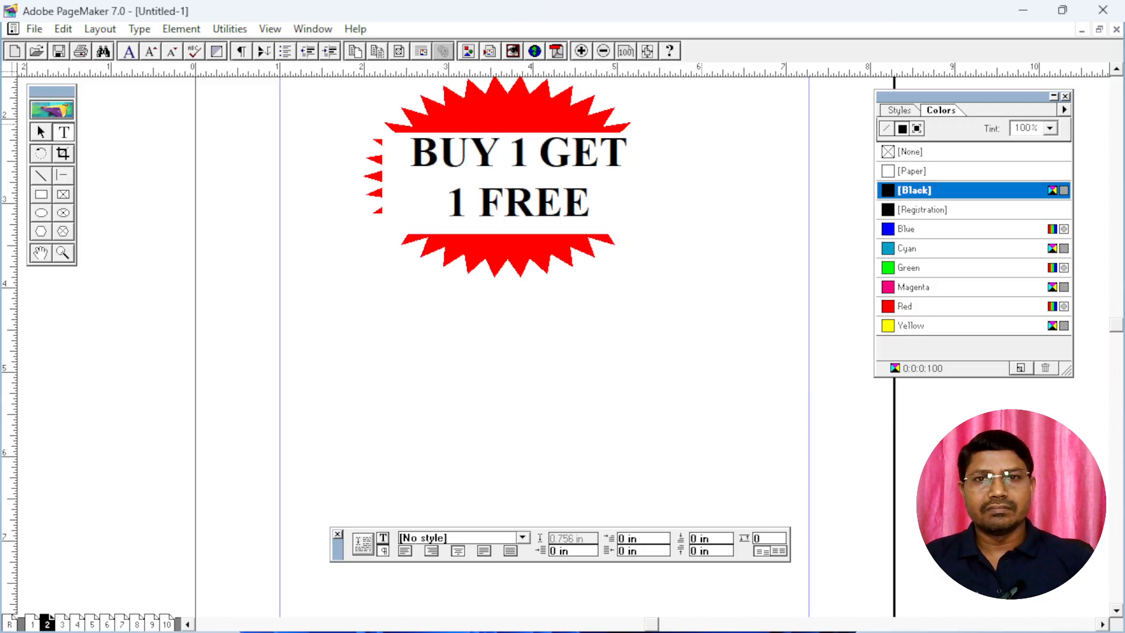
# Color all of the offer text Green and reposition its block centrally over the starburst
pyautogui.hotkey('ctrl', 'a')
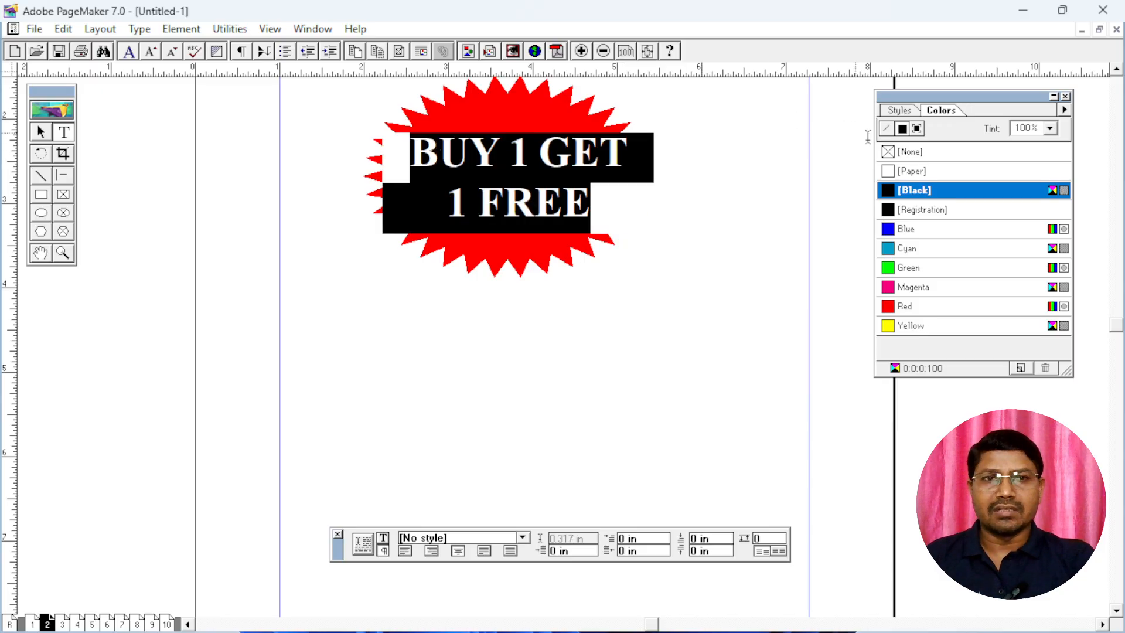
pyautogui.click(911, 268)
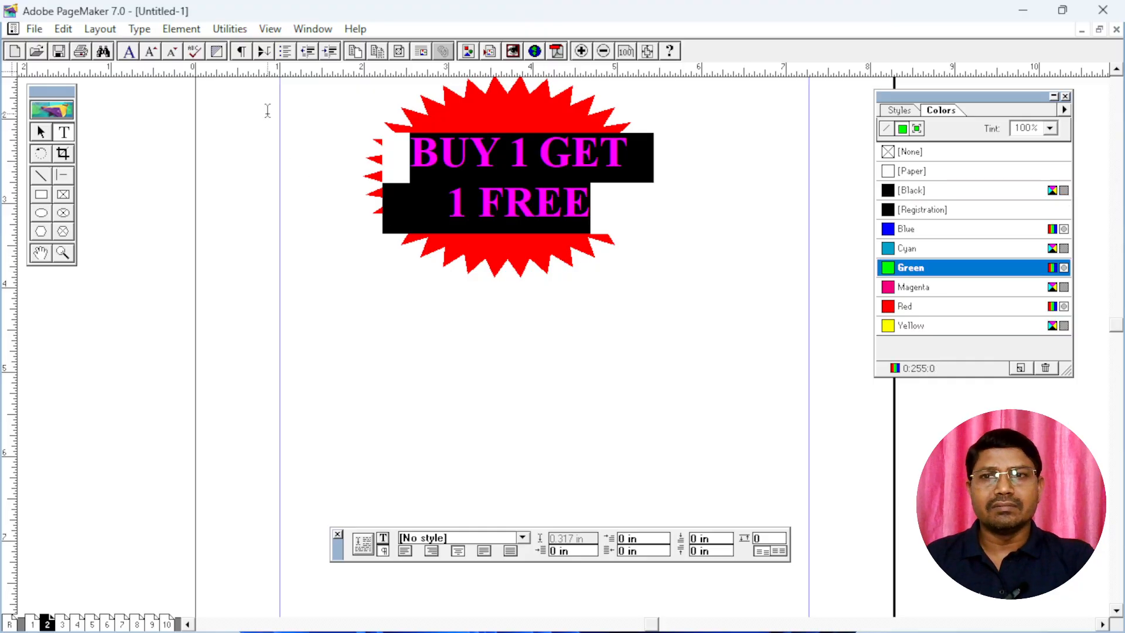
pyautogui.click(42, 134)
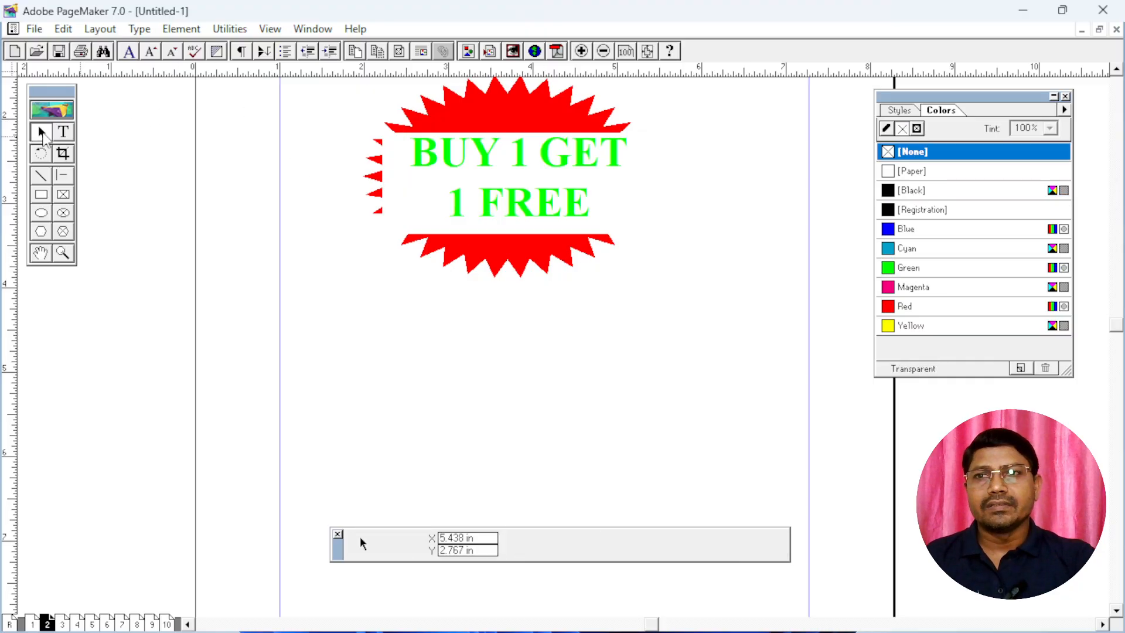
pyautogui.click(507, 208)
pyautogui.moveTo(507, 208); pyautogui.dragTo(505, 200)
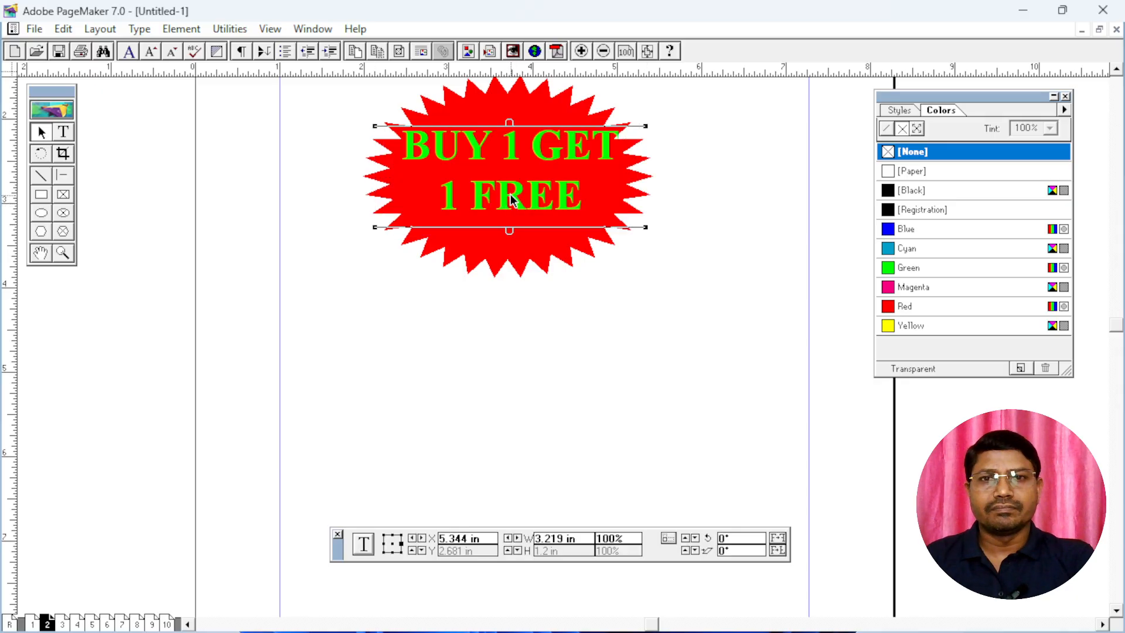
# Resize the starburst around the text to about 3.55 in wide and 1.87 in high
pyautogui.click(525, 260)
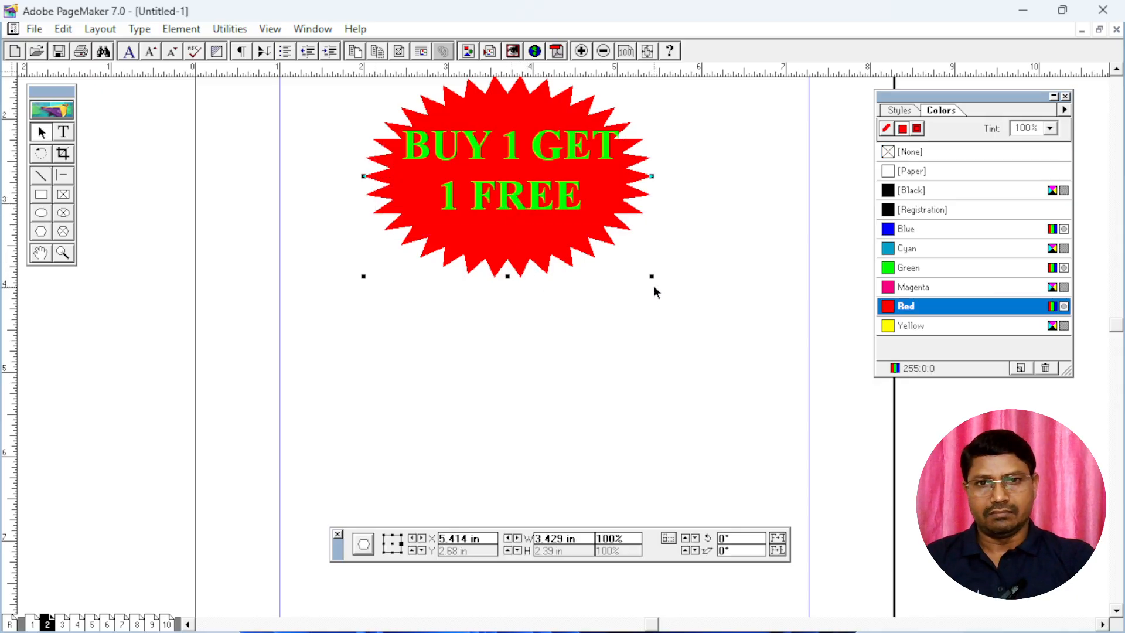
pyautogui.moveTo(652, 276); pyautogui.dragTo(666, 242)
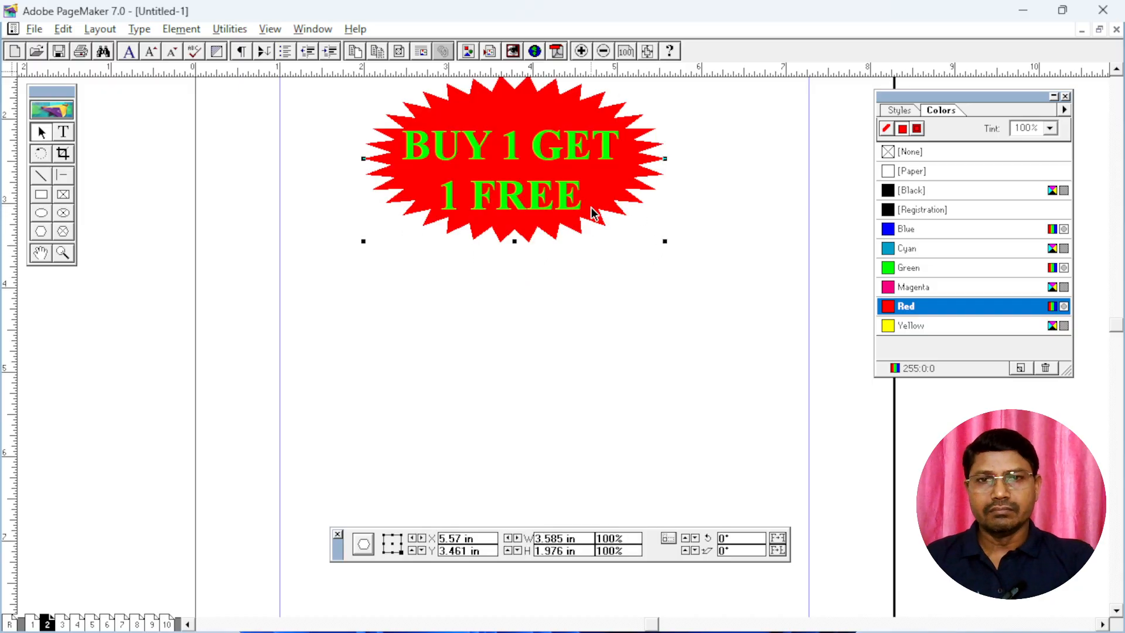
pyautogui.scroll(2, 599, 200)
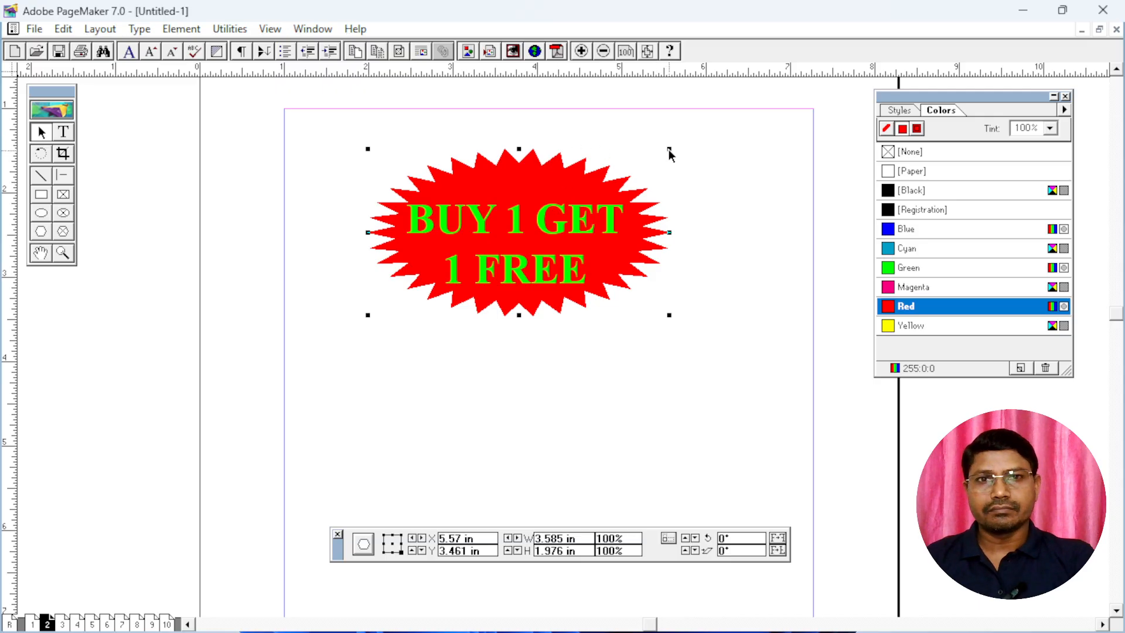
pyautogui.moveTo(669, 149)
pyautogui.mouseDown()
pyautogui.moveTo(656, 156)
pyautogui.moveTo(667, 158)
pyautogui.mouseUp()
pyautogui.click(607, 416)
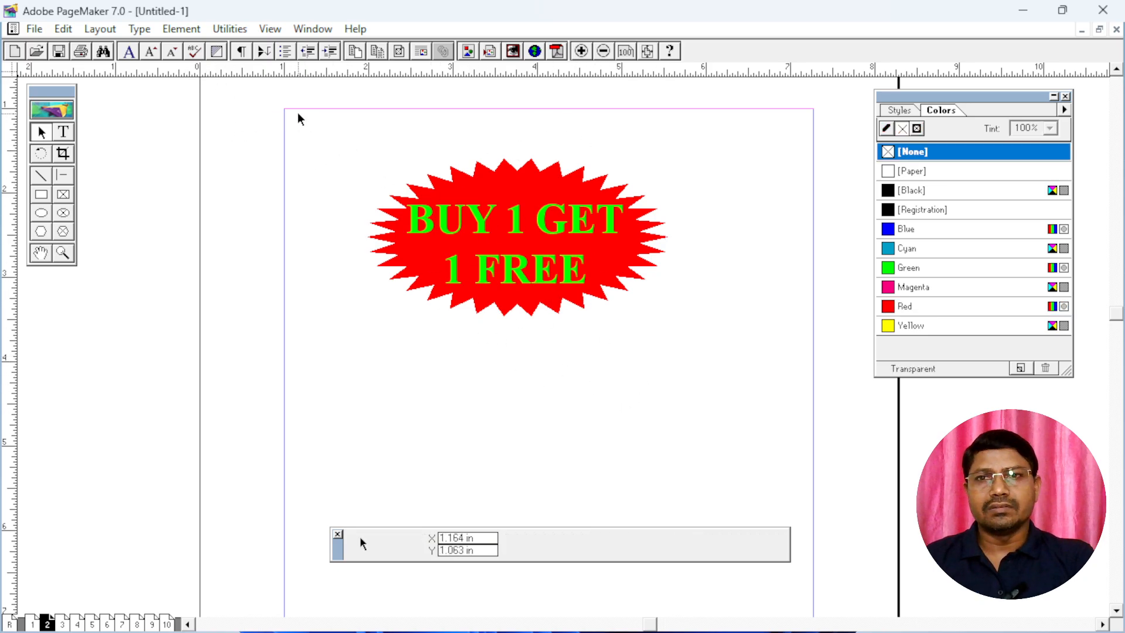
# Select the starburst and its text together and group them into one object
pyautogui.moveTo(359, 189); pyautogui.dragTo(460, 245)
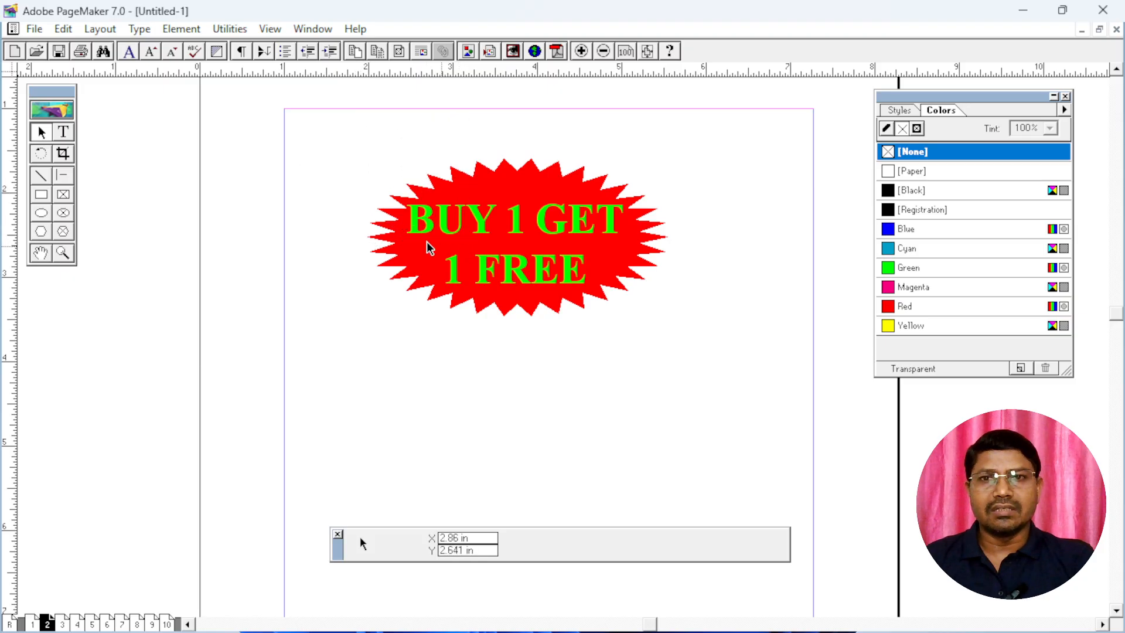
pyautogui.click(63, 132)
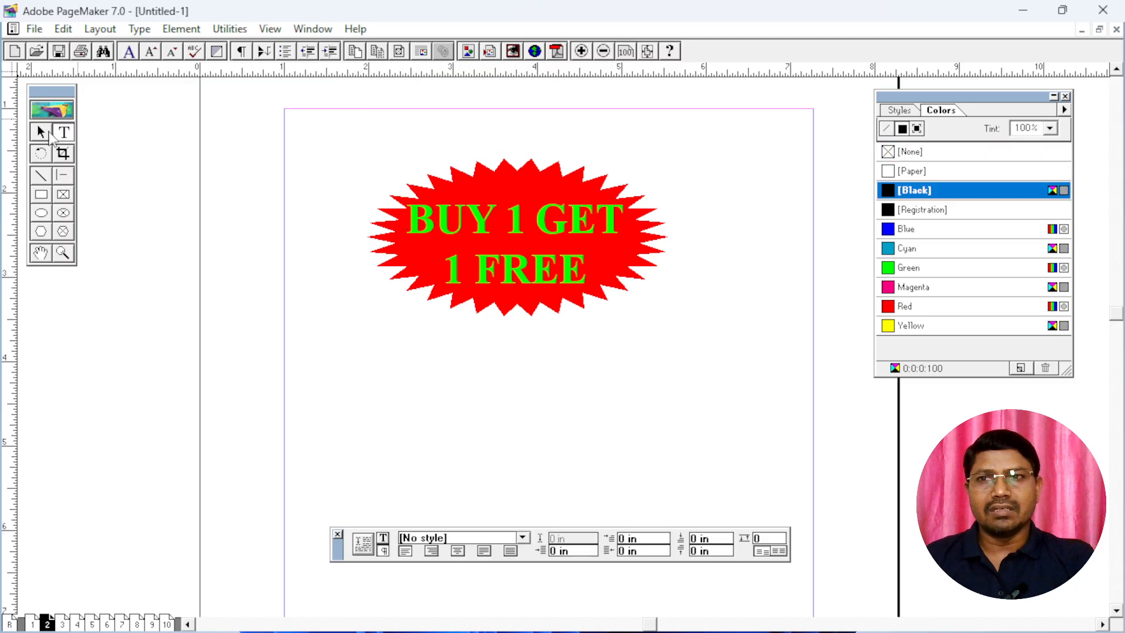
pyautogui.click(42, 132)
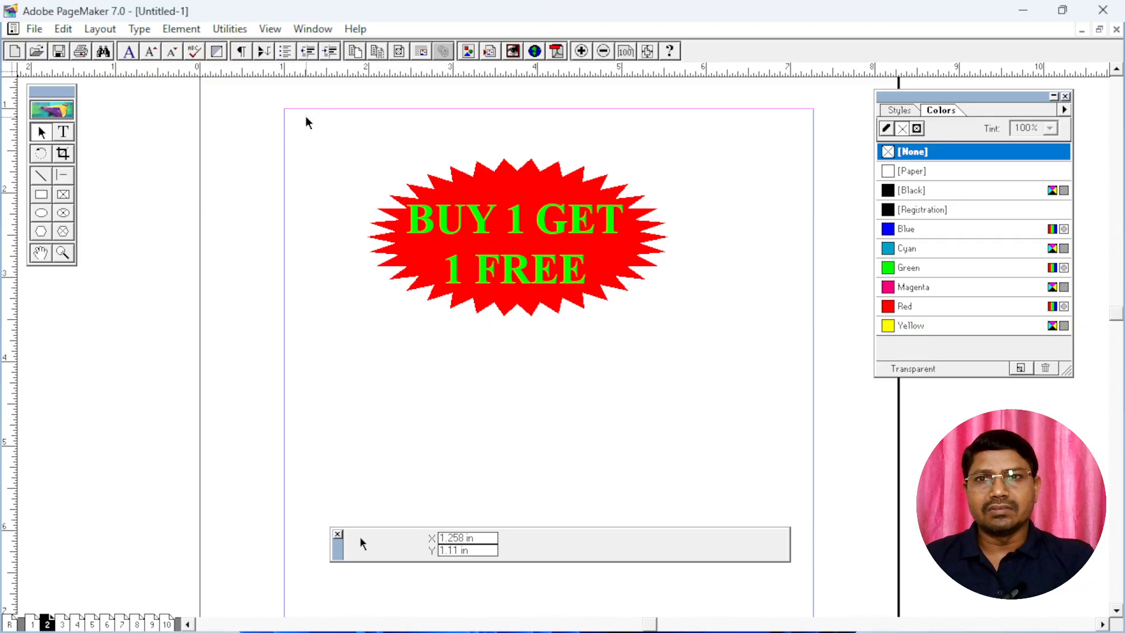
pyautogui.moveTo(306, 118); pyautogui.dragTo(467, 228)
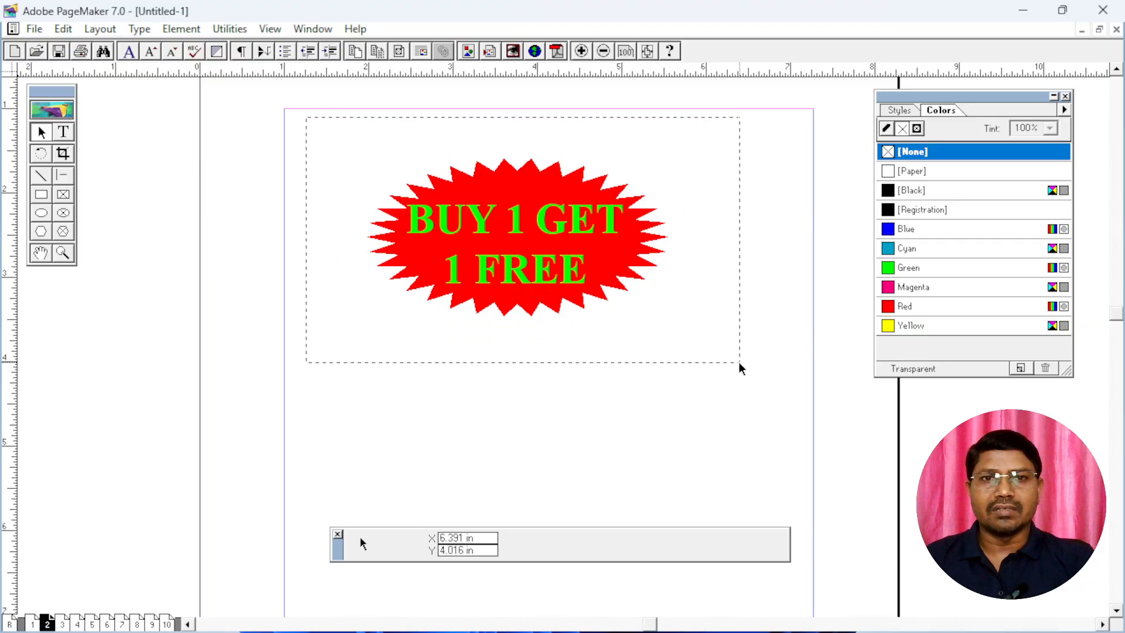
pyautogui.moveTo(797, 402); pyautogui.dragTo(803, 409)
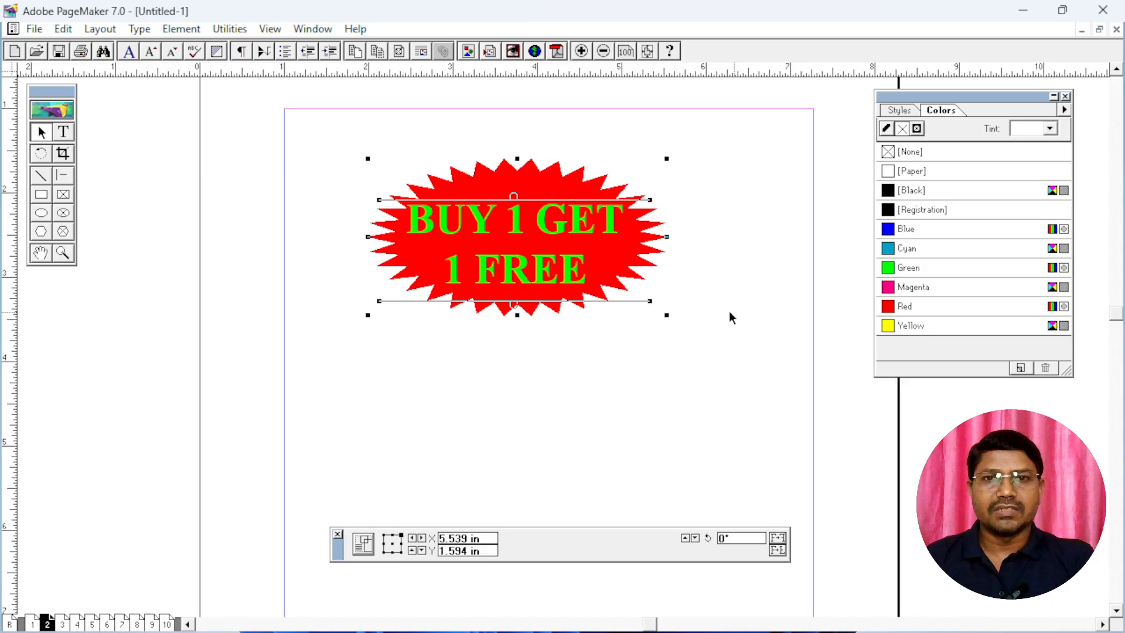
pyautogui.click(653, 257)
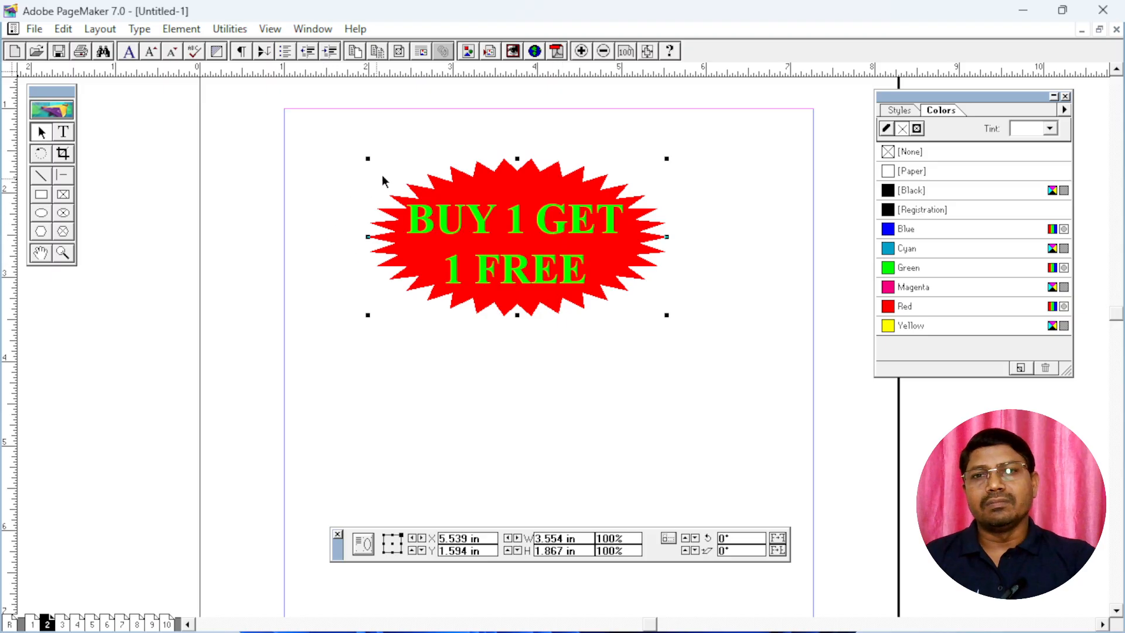
# Move the grouped starburst around the page as one object and place it back in the page's upper part
pyautogui.moveTo(520, 188); pyautogui.dragTo(472, 331)
pyautogui.moveTo(446, 373); pyautogui.dragTo(546, 309)
pyautogui.moveTo(537, 274); pyautogui.dragTo(587, 346)
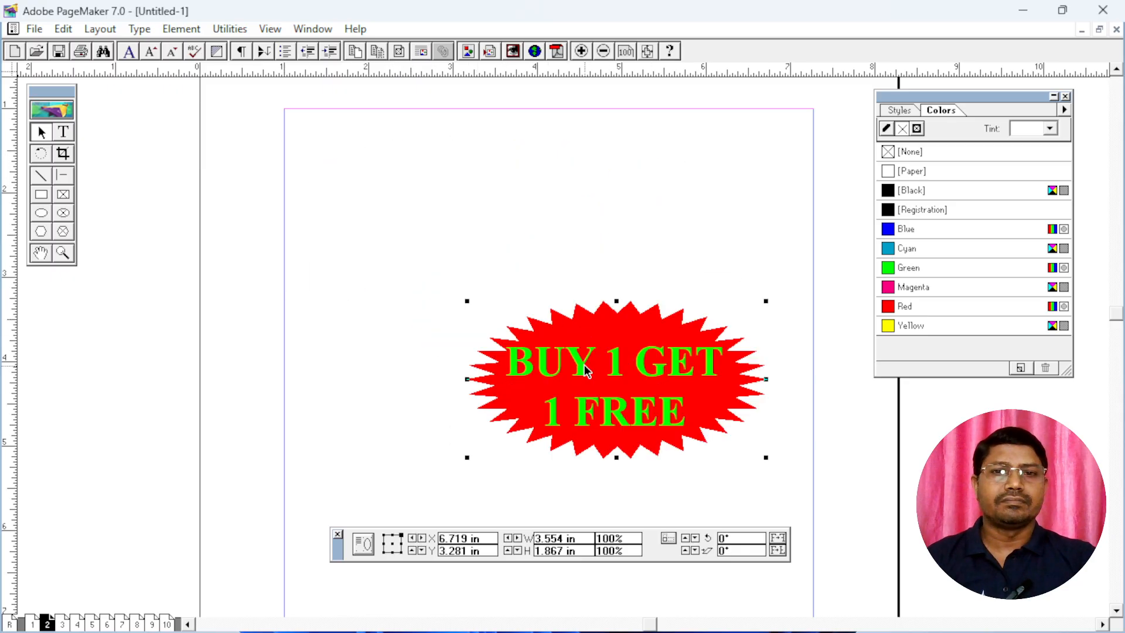
pyautogui.moveTo(580, 404); pyautogui.dragTo(467, 243)
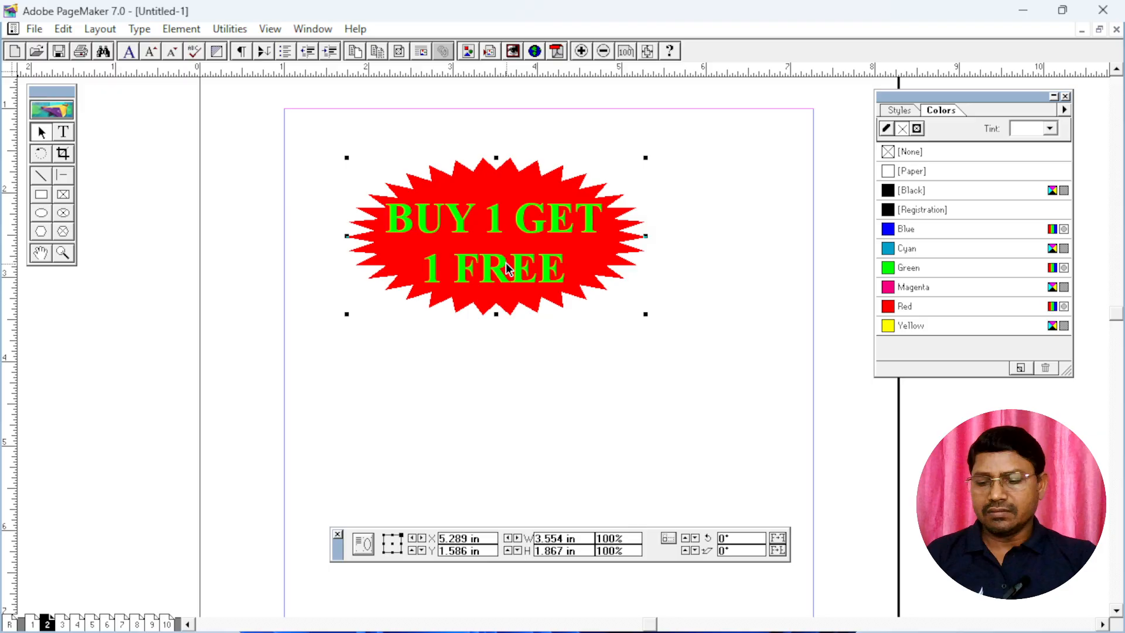
# Paste two copies of the grouped starburst and spread the three badges apart across the page
pyautogui.hotkey('ctrl', 'v')
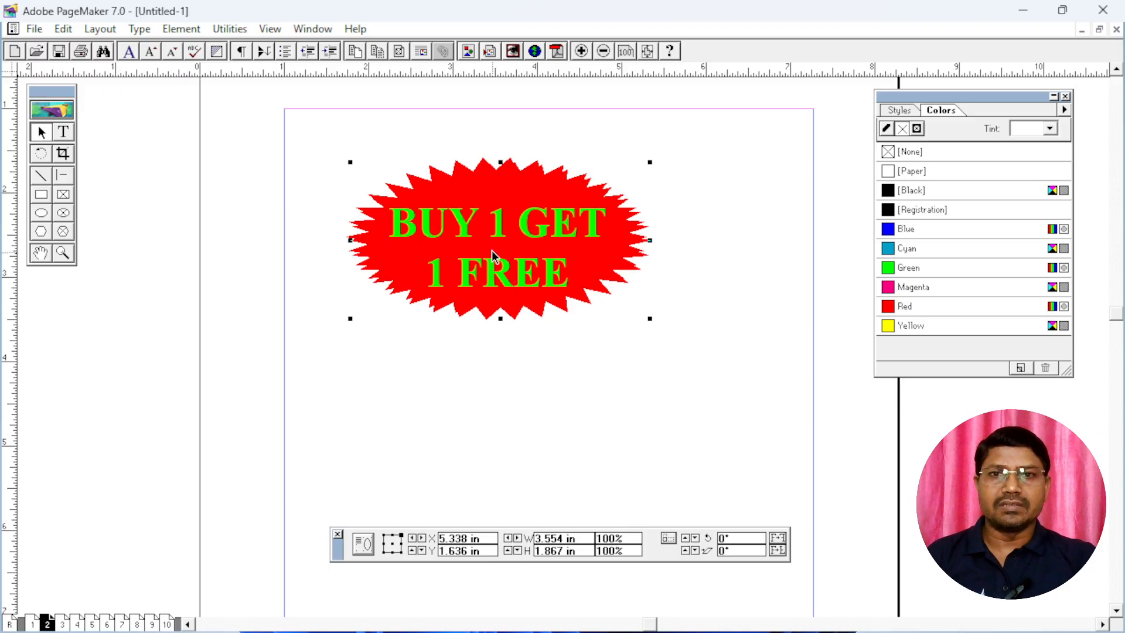
pyautogui.moveTo(497, 240); pyautogui.dragTo(433, 413)
pyautogui.moveTo(512, 246); pyautogui.dragTo(454, 228)
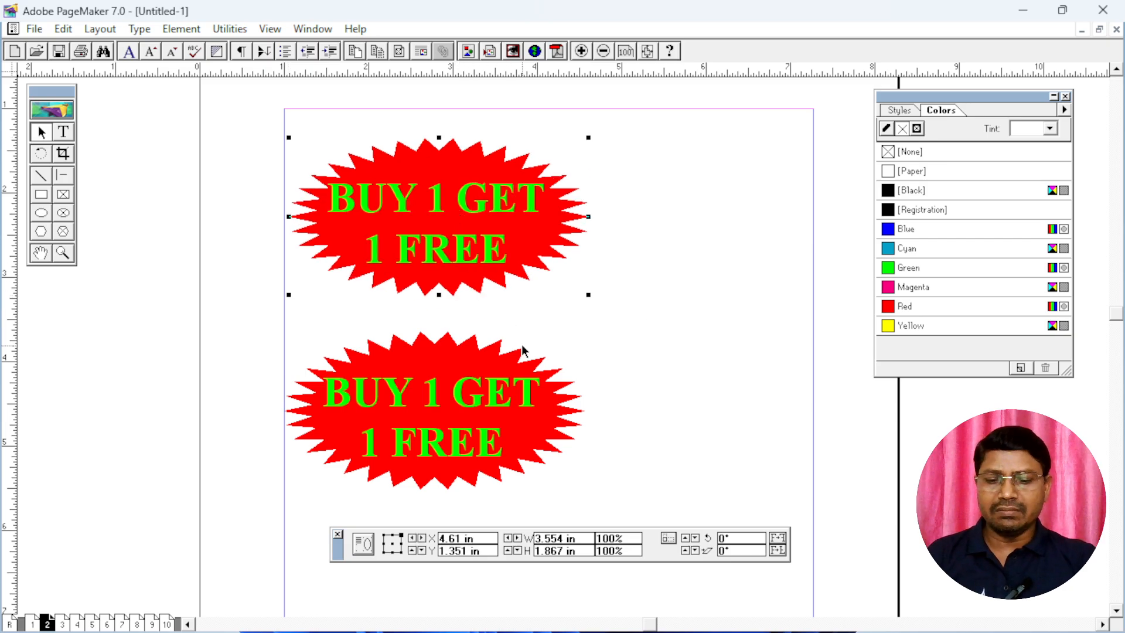
pyautogui.hotkey('ctrl', 'v')
pyautogui.moveTo(506, 230); pyautogui.dragTo(667, 208)
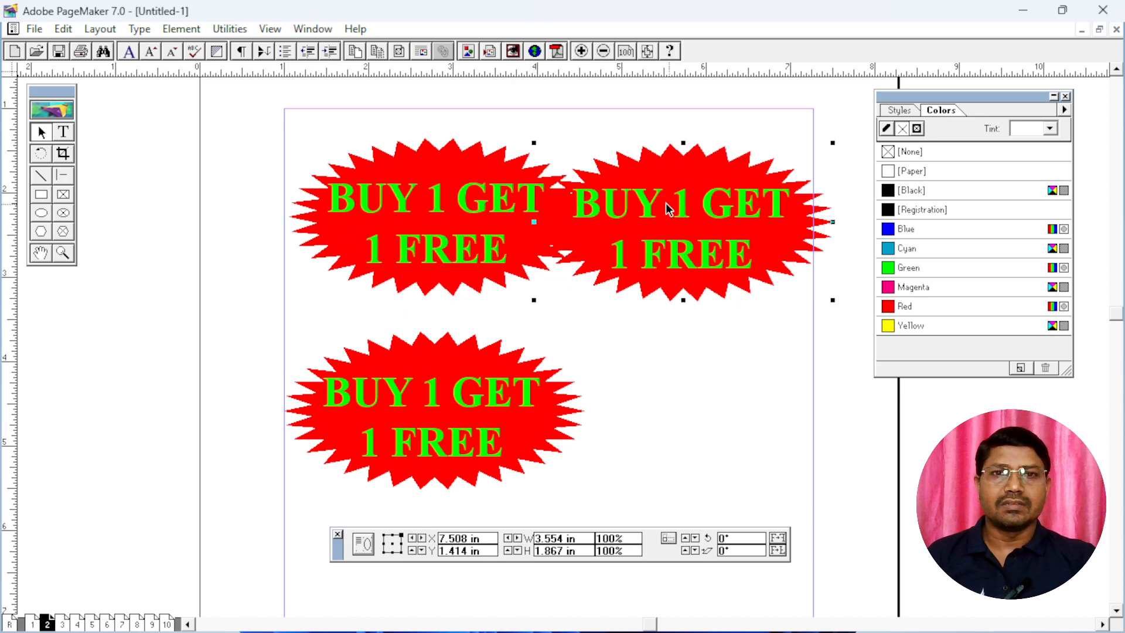
pyautogui.moveTo(463, 231); pyautogui.dragTo(438, 202)
pyautogui.moveTo(674, 238); pyautogui.dragTo(692, 337)
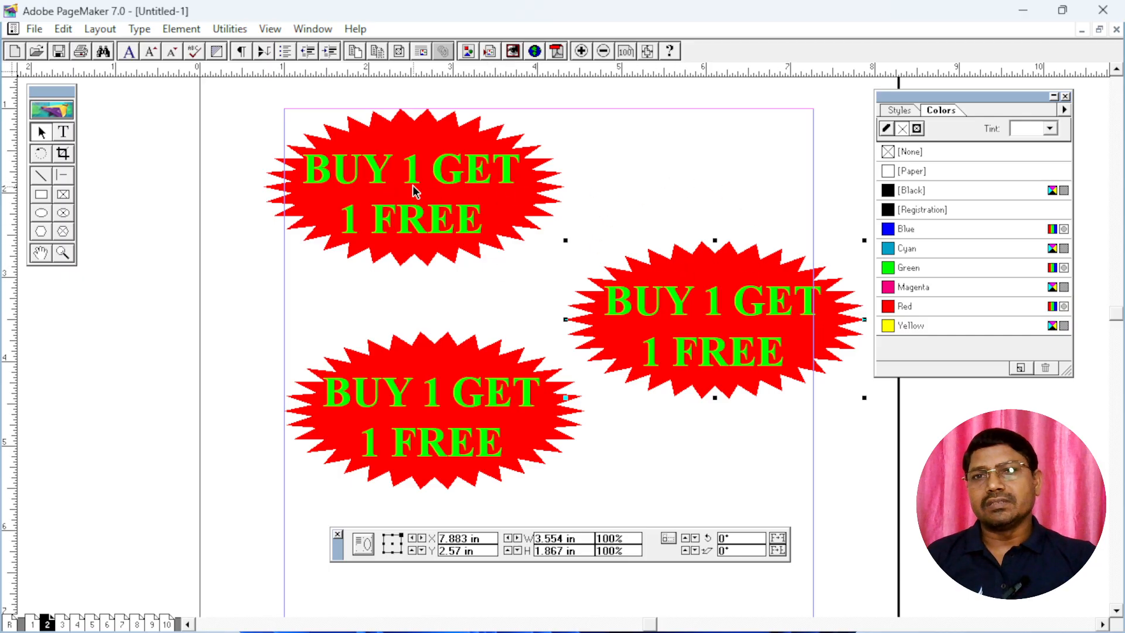
# Set the polygon to 6 sides with 0% star inset and draw a hexagon about 1.77 by 1.27 in at the page's upper right
pyautogui.doubleClick(41, 232)
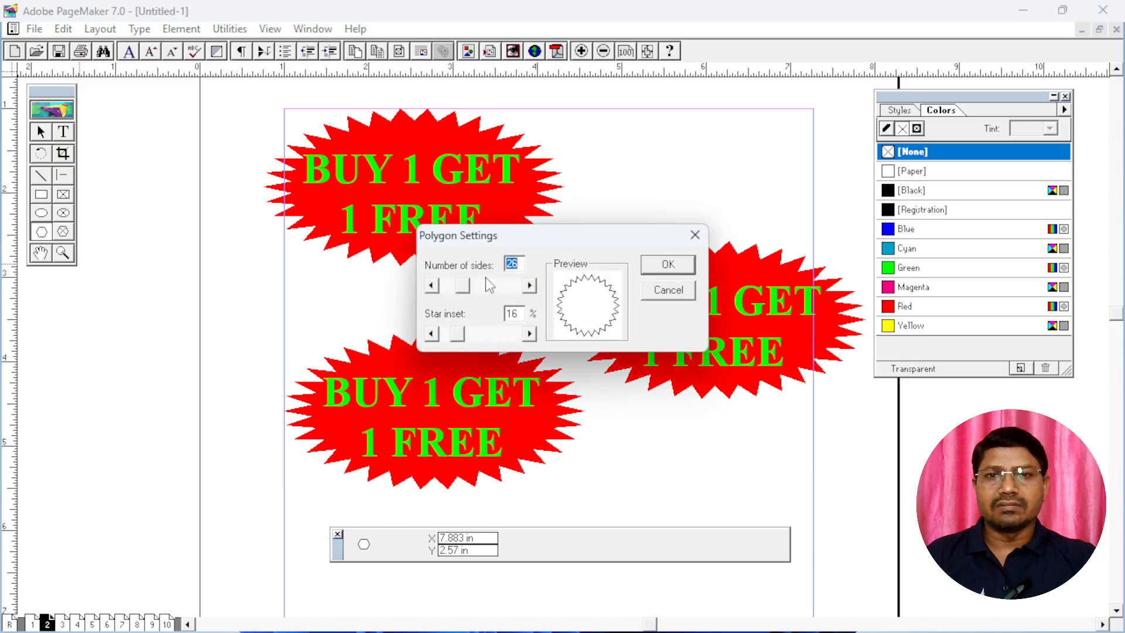
pyautogui.write('6')
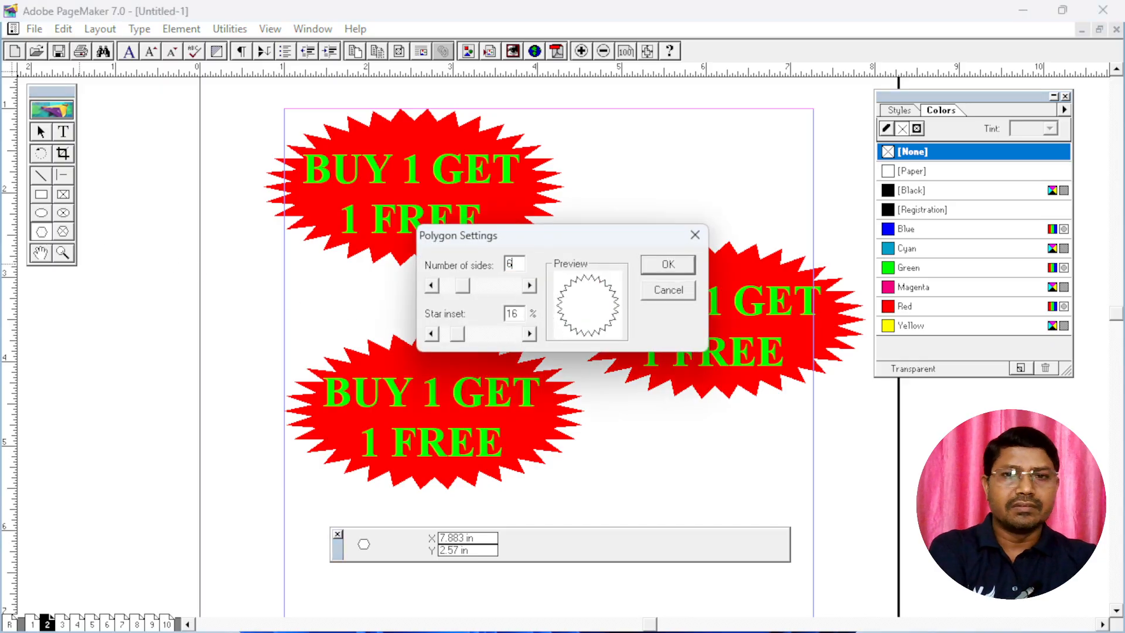
pyautogui.moveTo(459, 337); pyautogui.dragTo(440, 337)
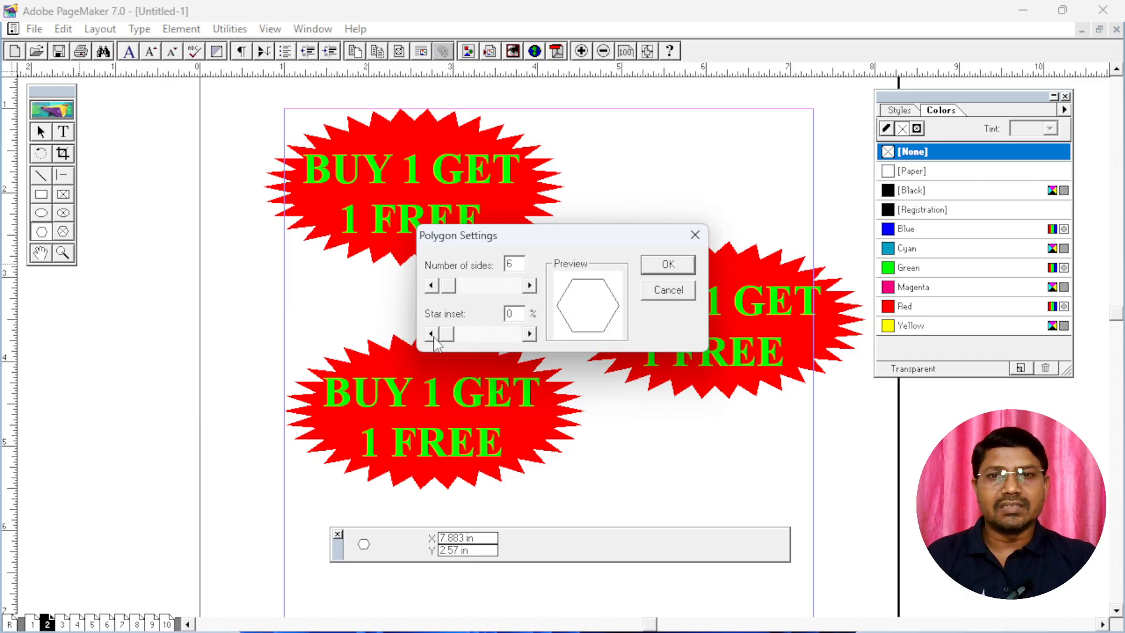
pyautogui.click(668, 265)
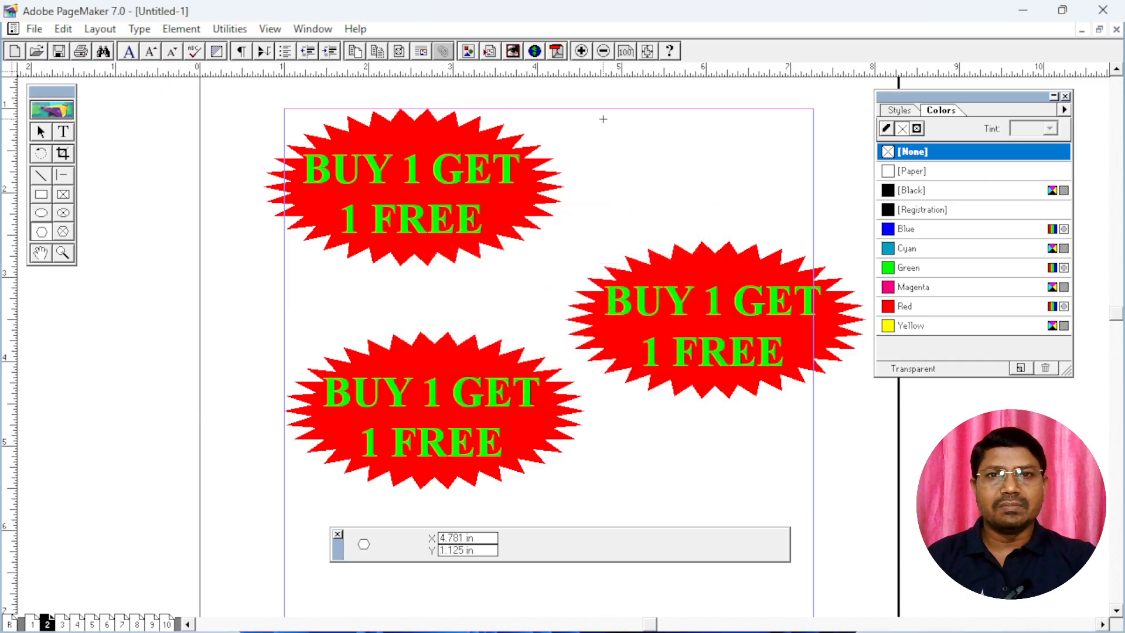
pyautogui.moveTo(604, 119); pyautogui.dragTo(752, 225)
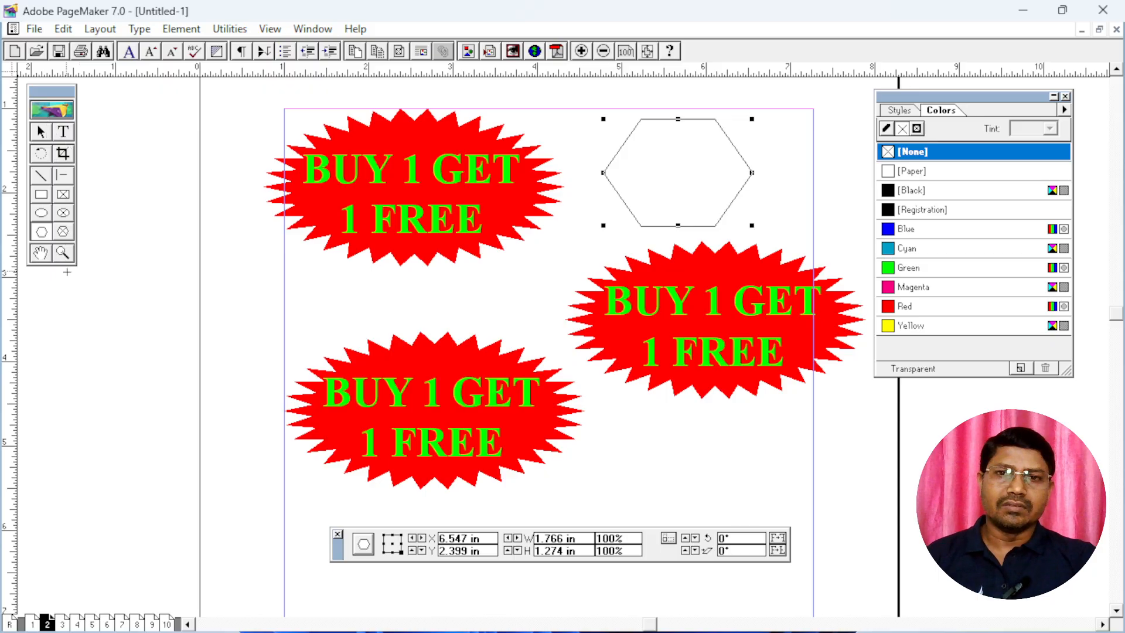
# Try to paste the copied starburst group into a new text block below the badges
pyautogui.scroll(-5, 555, 404)
pyautogui.hscroll(1, 555, 404)
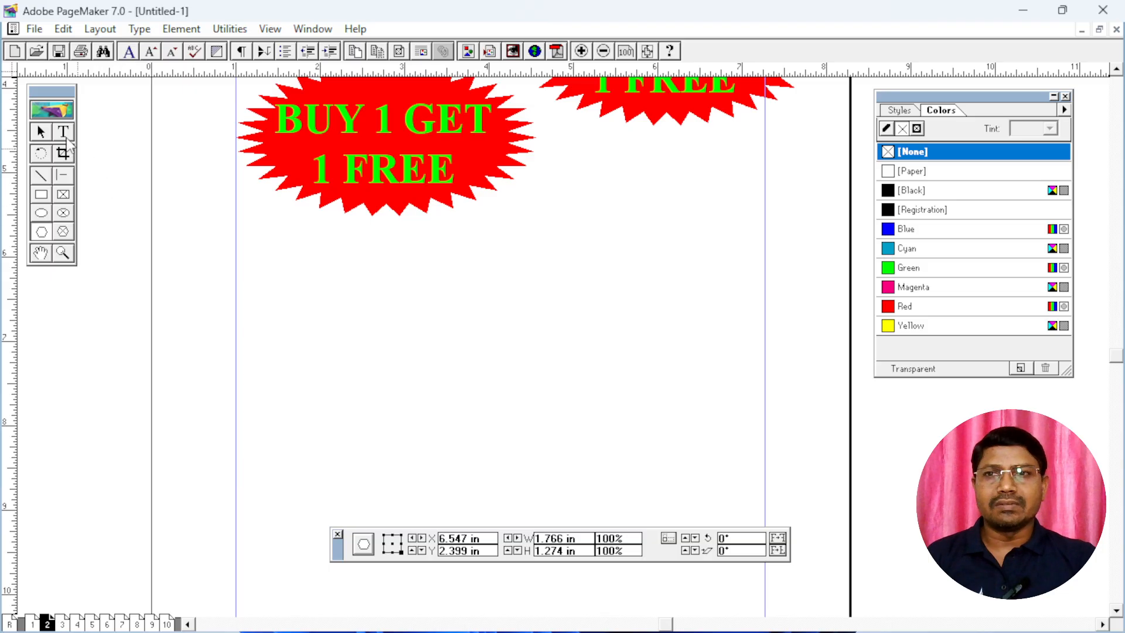
pyautogui.click(63, 131)
pyautogui.moveTo(280, 227); pyautogui.dragTo(662, 392)
pyautogui.hotkey('ctrl', 'v')
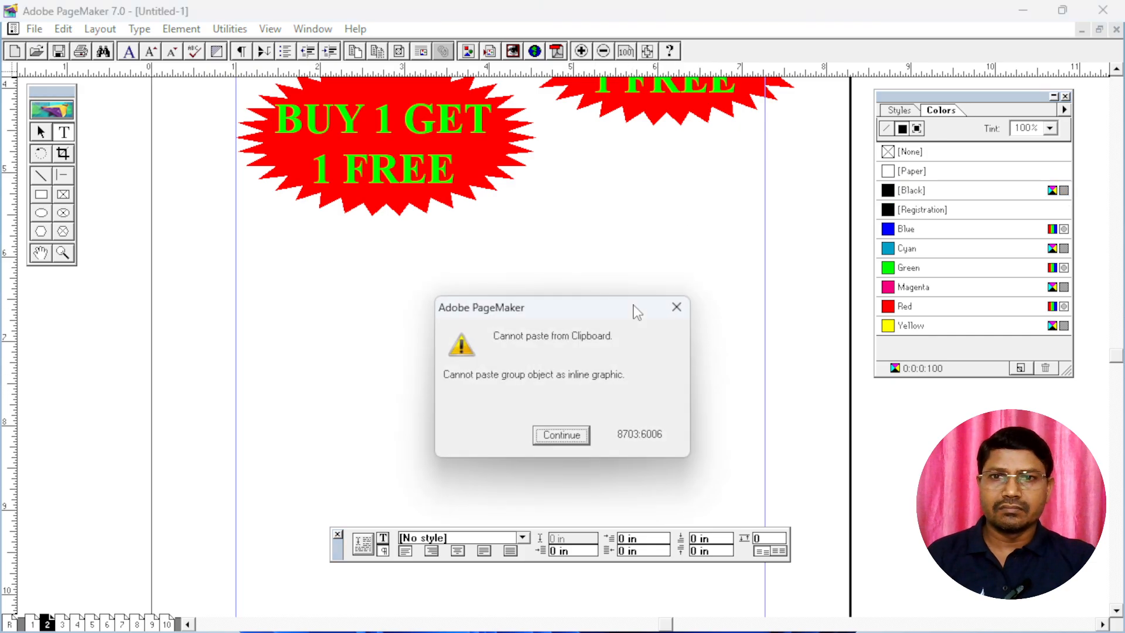
pyautogui.click(572, 432)
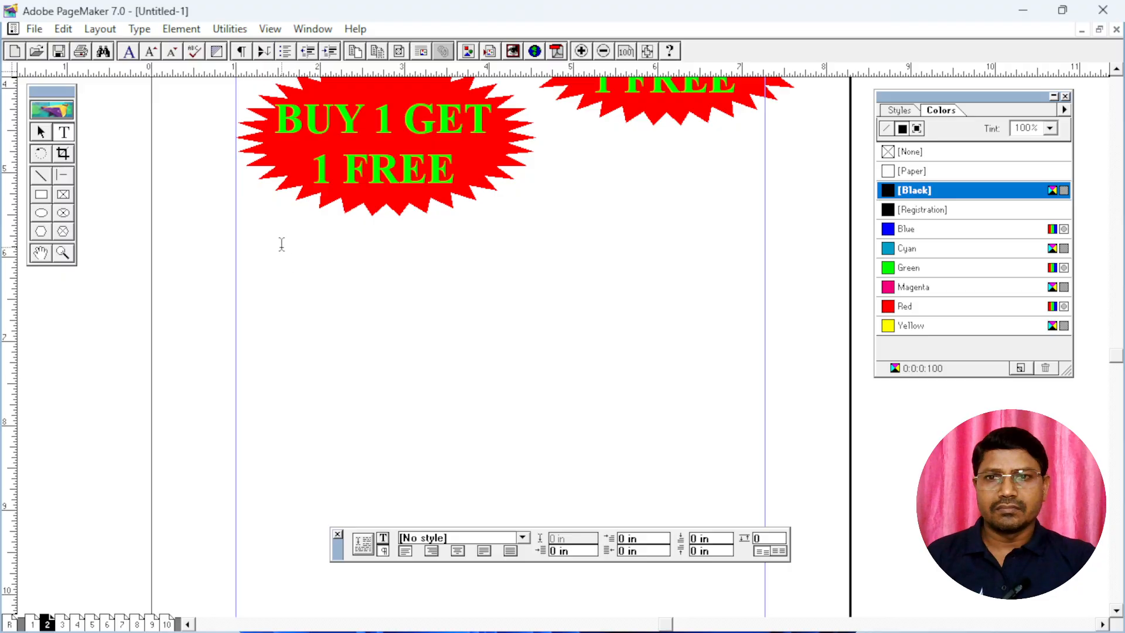
# Draw a text block about 4.09 in wide below the badges and enter "rAM IS A GOOD BOY"
pyautogui.moveTo(282, 243); pyautogui.dragTo(626, 408)
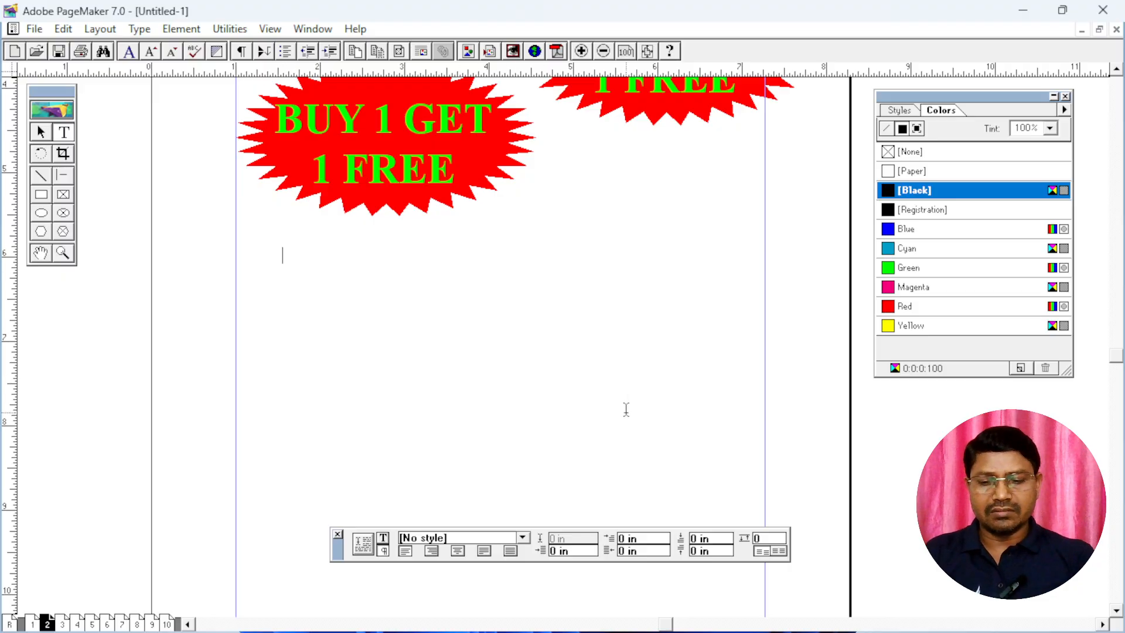
pyautogui.write('rAM IS A GO')
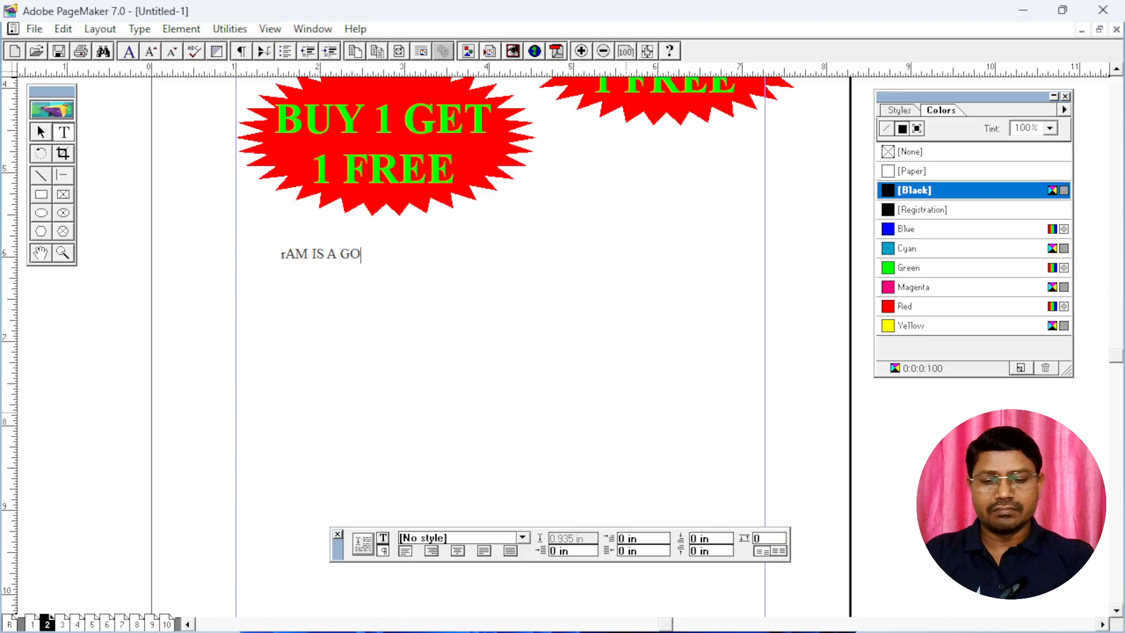
pyautogui.write('OD BOY')
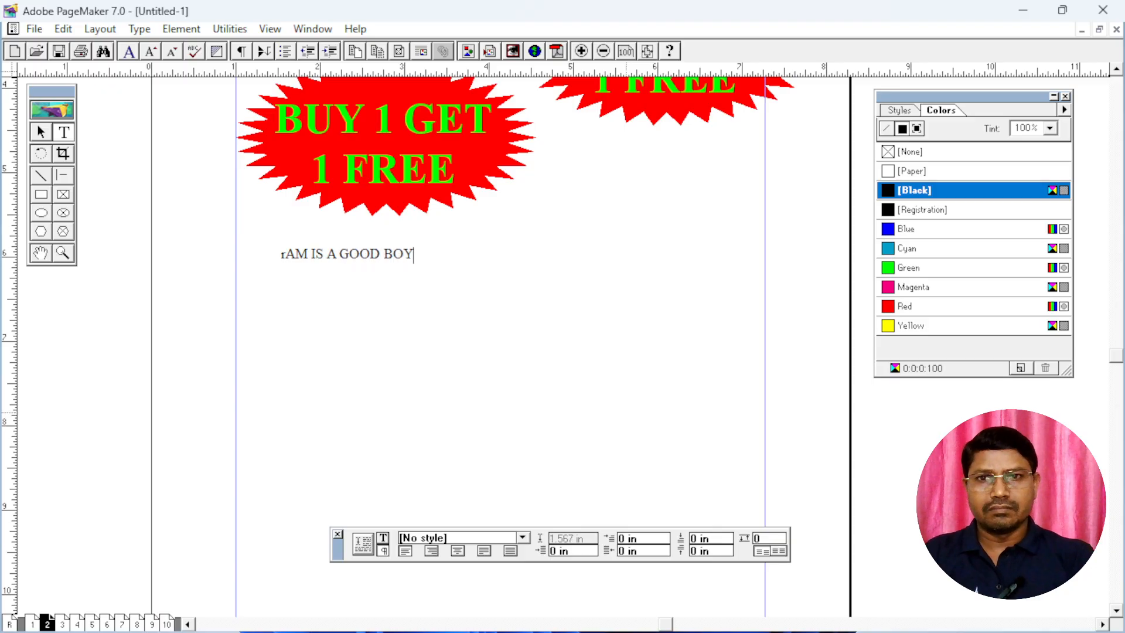
# Replace the whole text in the block with "Ram is a good boy."
pyautogui.hotkey('ctrl', 'a')
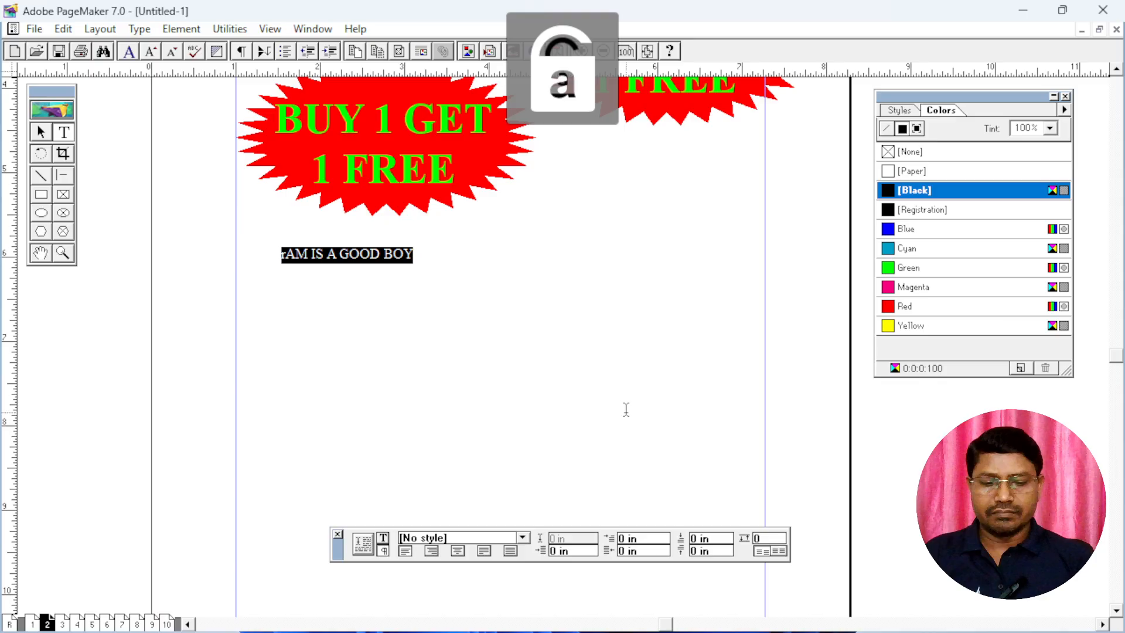
pyautogui.write('Ram is a')
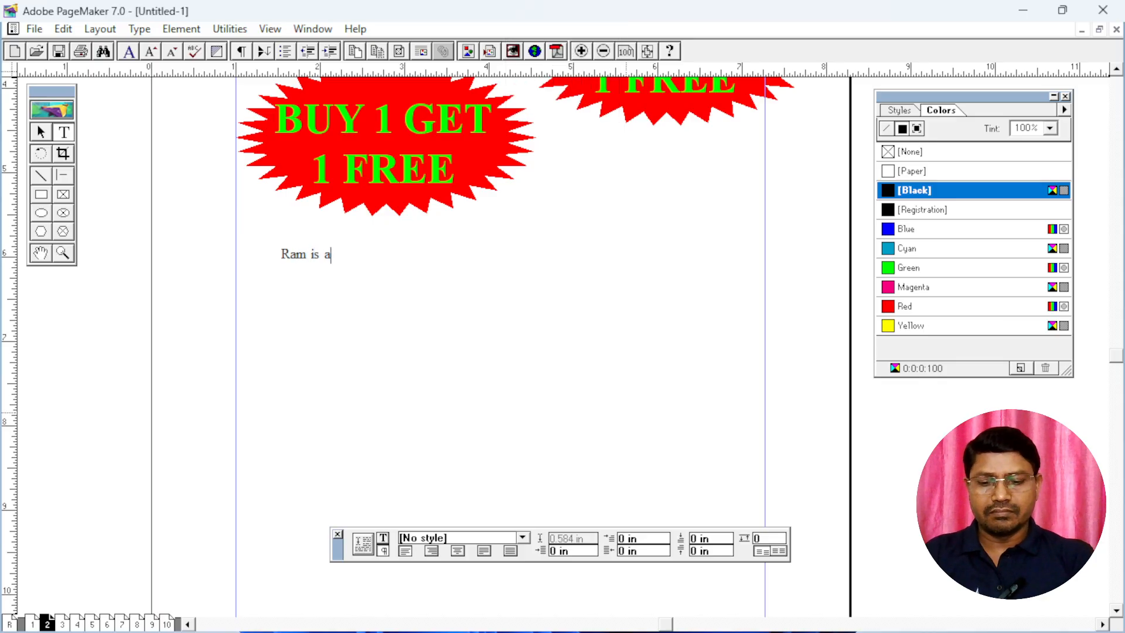
pyautogui.write(' good boy.')
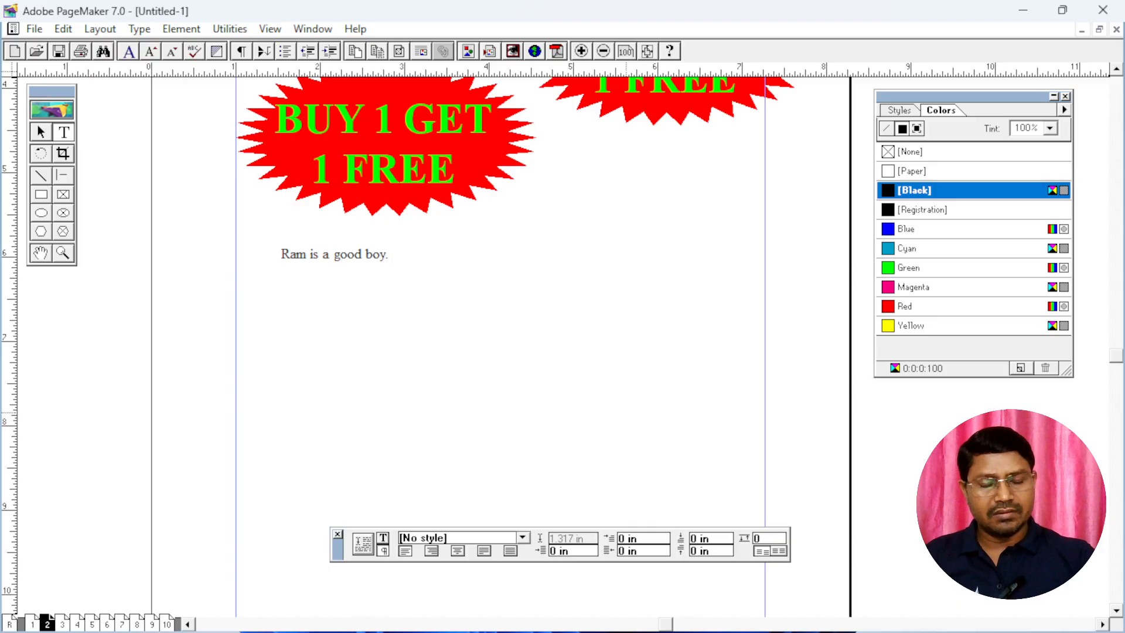
# Copy the sentence and paste it repeatedly to fill the text block with eight lines
pyautogui.hotkey('shift', 'Left')
pyautogui.hotkey('shift', 'Left')
pyautogui.hotkey('shift', 'Left')
pyautogui.hotkey('shift', 'Left')
pyautogui.hotkey('shift', 'Left')
pyautogui.hotkey('shift', 'Left')
pyautogui.hotkey('shift', 'Left')
pyautogui.hotkey('shift', 'Left')
pyautogui.hotkey('shift', 'Left')
pyautogui.hotkey('shift', 'Left')
pyautogui.hotkey('shift', 'Left')
pyautogui.hotkey('shift', 'Left')
pyautogui.hotkey('shift', 'Left')
pyautogui.hotkey('shift', 'Left')
pyautogui.hotkey('shift', 'Left')
pyautogui.hotkey('shift', 'Left')
pyautogui.hotkey('shift', 'Left')
pyautogui.hotkey('shift', 'Left')
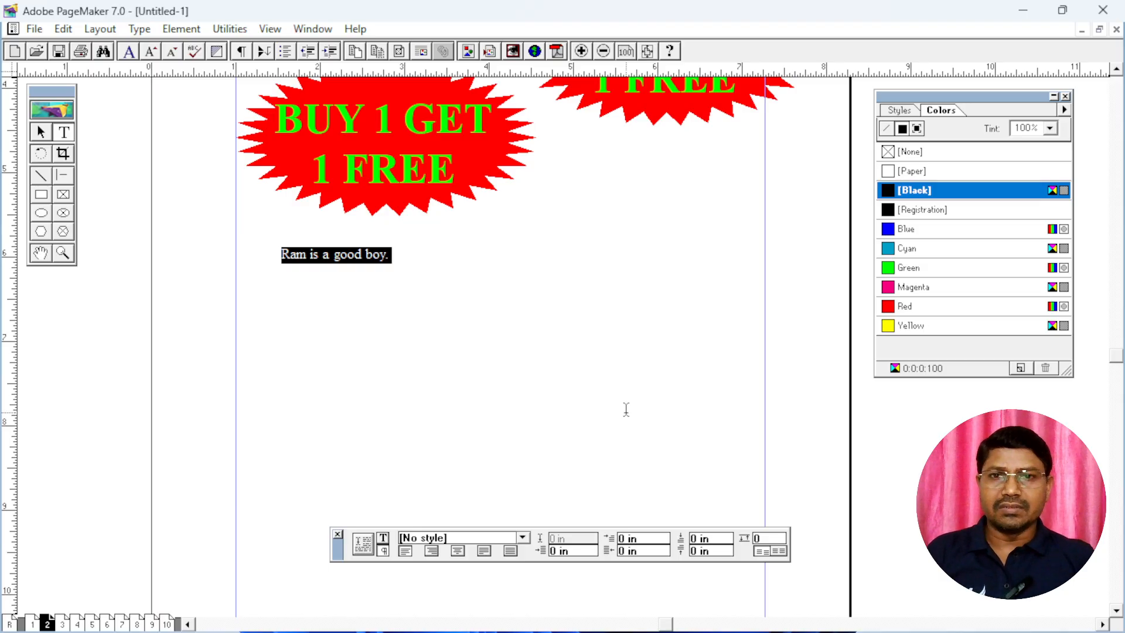
pyautogui.hotkey('ctrl', 'v')
pyautogui.hotkey('ctrl', 'v')
pyautogui.hotkey('ctrl', 'v')
pyautogui.hotkey('ctrl', 'v')
pyautogui.hotkey('ctrl', 'v')
pyautogui.hotkey('ctrl', 'v')
pyautogui.hotkey('ctrl', 'v')
pyautogui.hotkey('ctrl', 'v')
pyautogui.hotkey('ctrl', 'v')
pyautogui.hotkey('ctrl', 'v')
pyautogui.hotkey('ctrl', 'v')
pyautogui.hotkey('ctrl', 'v')
pyautogui.hotkey('ctrl', 'v')
pyautogui.hotkey('ctrl', 'v')
pyautogui.hotkey('ctrl', 'v')
pyautogui.hotkey('ctrl', 'v')
pyautogui.hotkey('ctrl', 'v')
pyautogui.hotkey('ctrl', 'v')
pyautogui.hotkey('ctrl', 'v')
pyautogui.hotkey('ctrl', 'v')
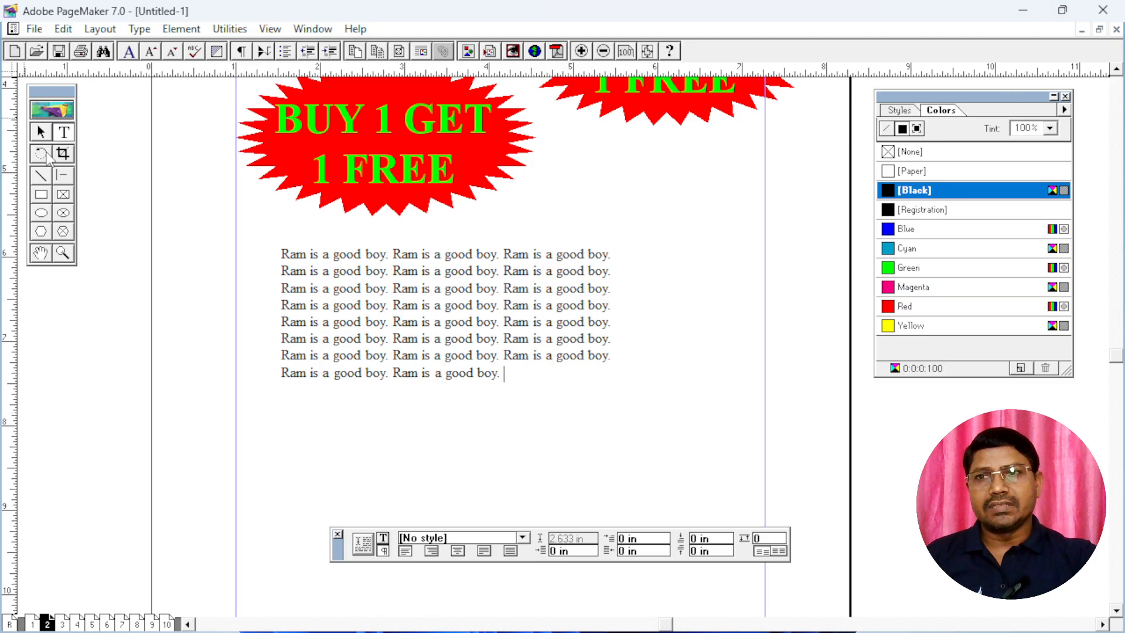
# Narrow the text block to about 3.76 in wide and move it slightly right and down on the page
pyautogui.click(41, 134)
pyautogui.click(556, 361)
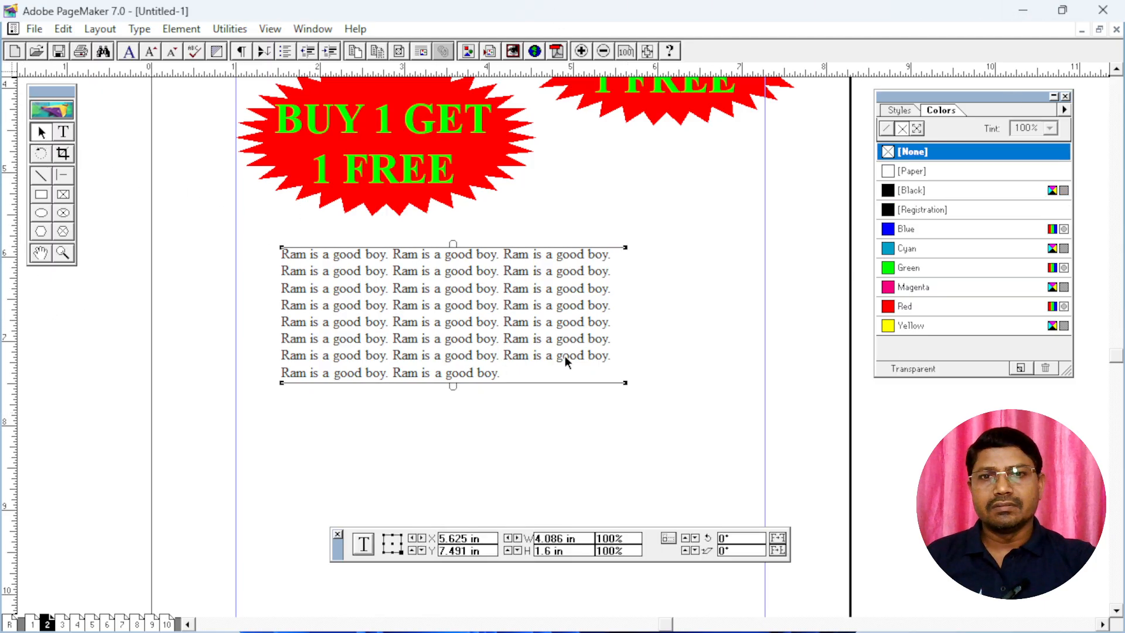
pyautogui.moveTo(624, 383); pyautogui.dragTo(599, 401)
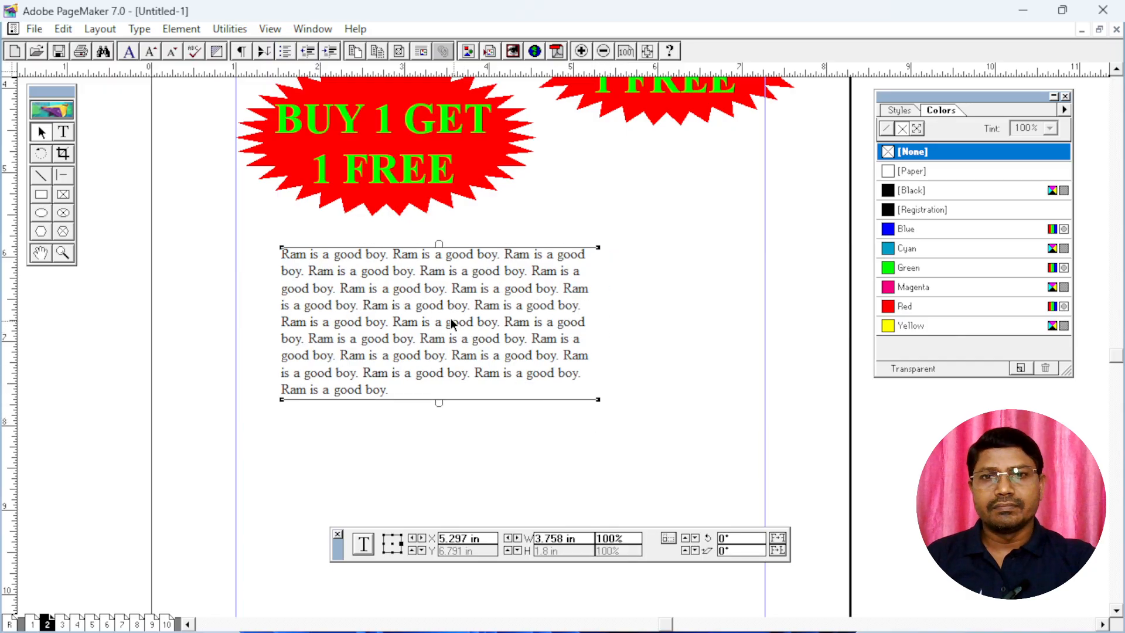
pyautogui.moveTo(444, 301); pyautogui.dragTo(501, 313)
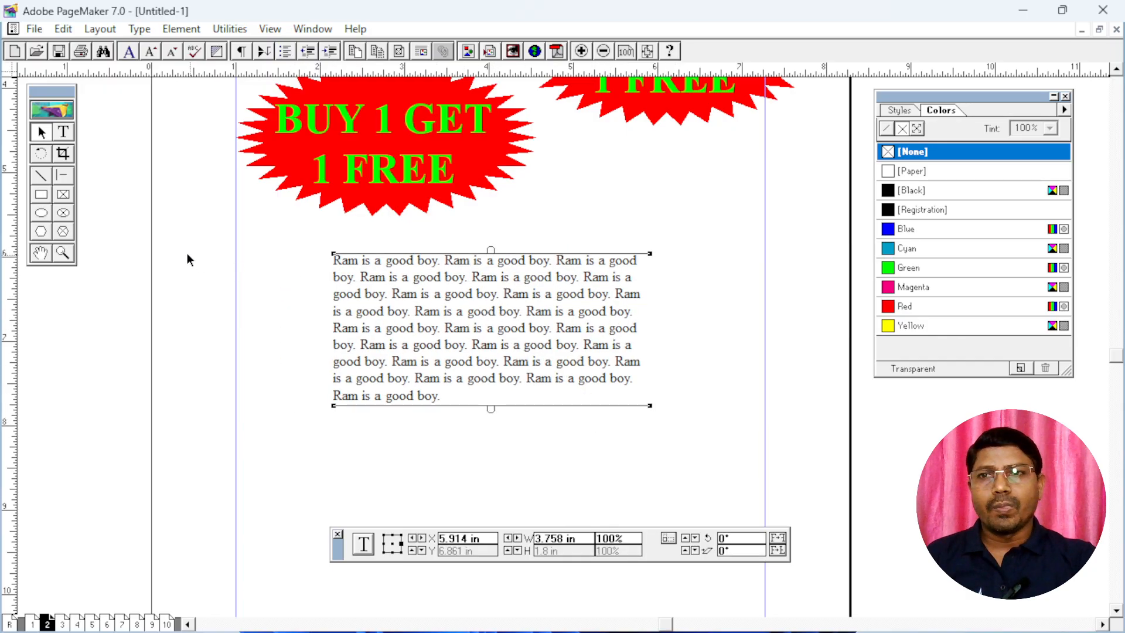
# Select all the text in the block and set its font to Linus
pyautogui.click(65, 134)
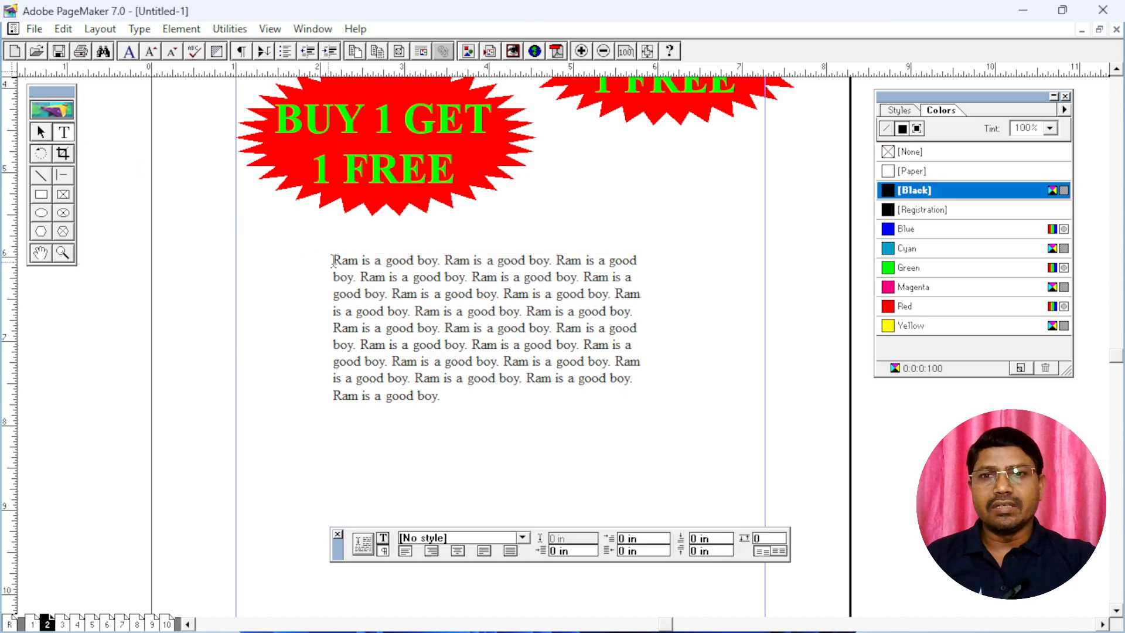
pyautogui.click(425, 284)
pyautogui.hotkey('ctrl', 'a')
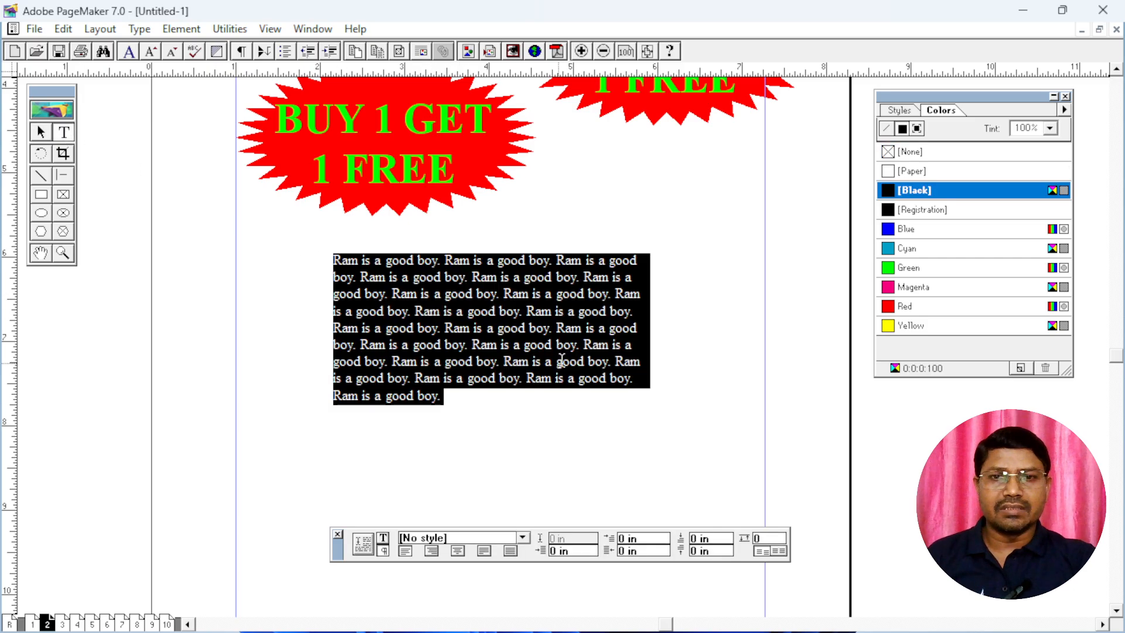
pyautogui.click(383, 538)
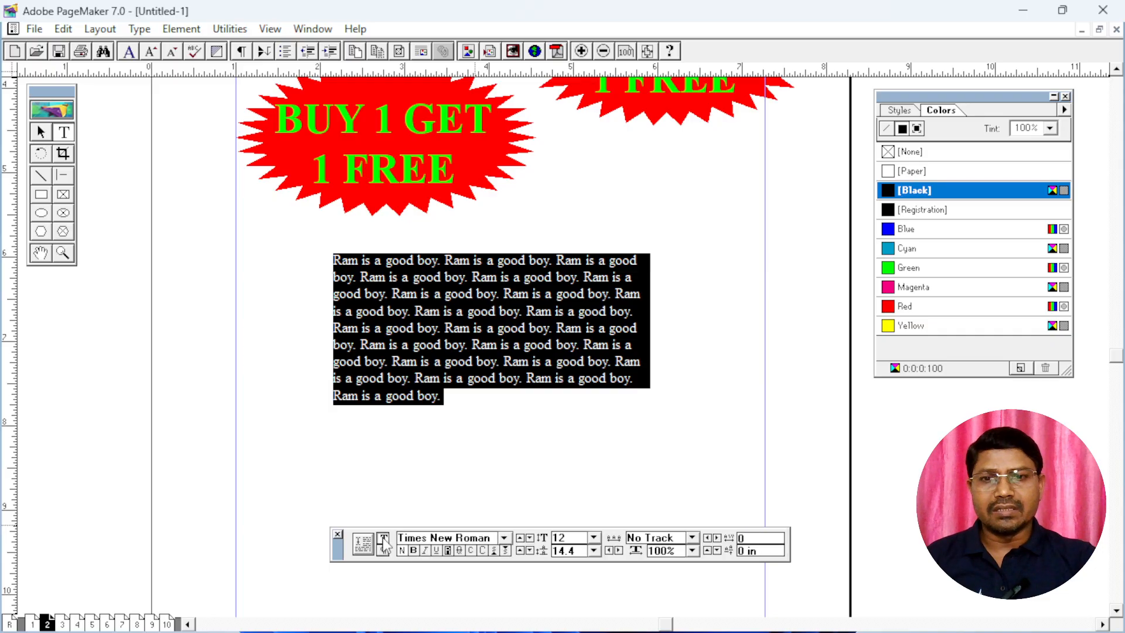
pyautogui.click(503, 538)
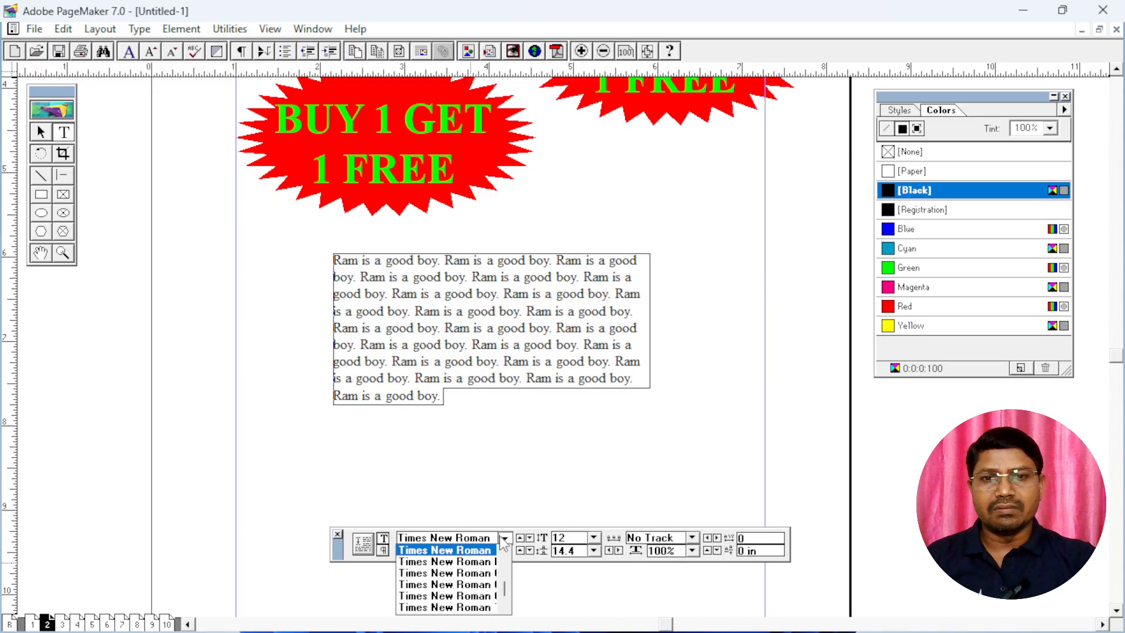
pyautogui.moveTo(505, 588); pyautogui.dragTo(509, 580)
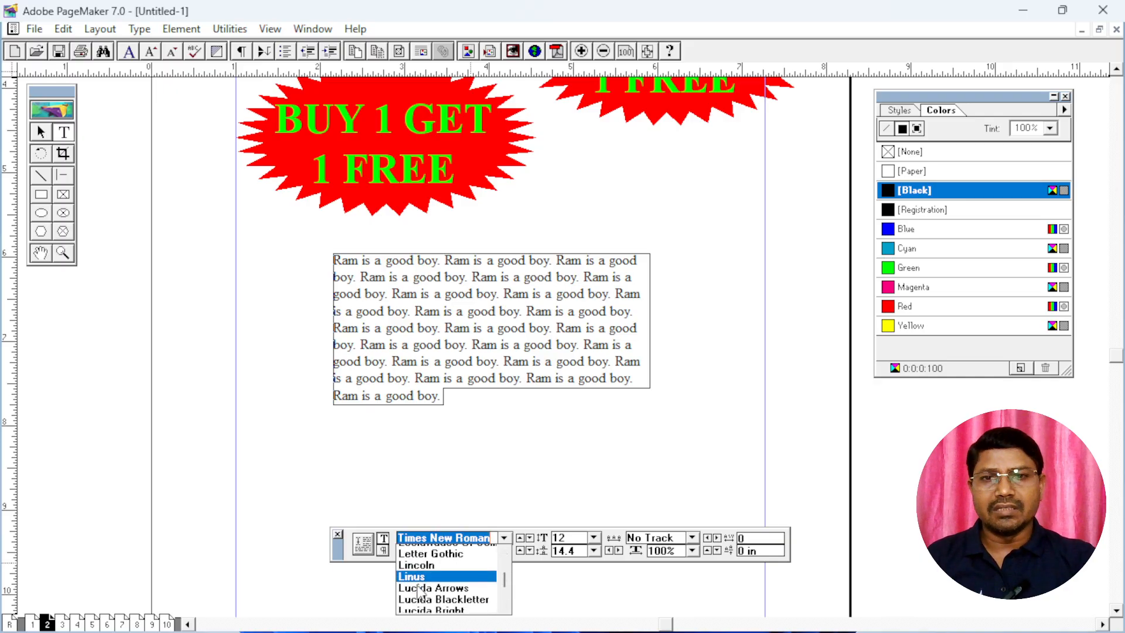
pyautogui.click(413, 575)
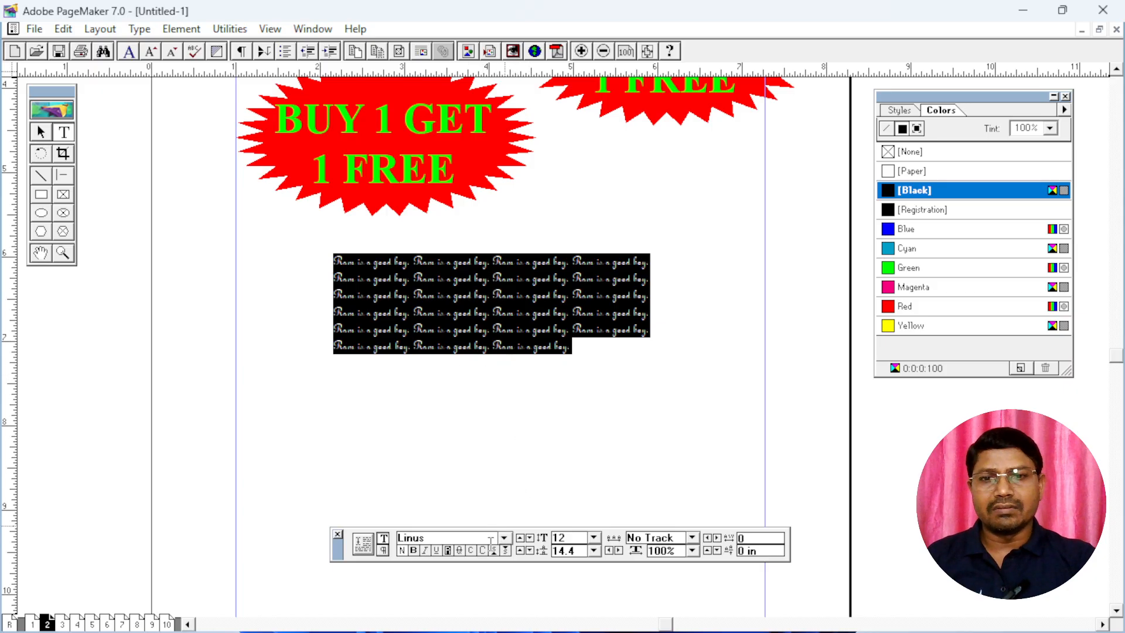
# Change the selected text's font to Times and its size to 14 pt
pyautogui.moveTo(491, 537); pyautogui.dragTo(397, 538)
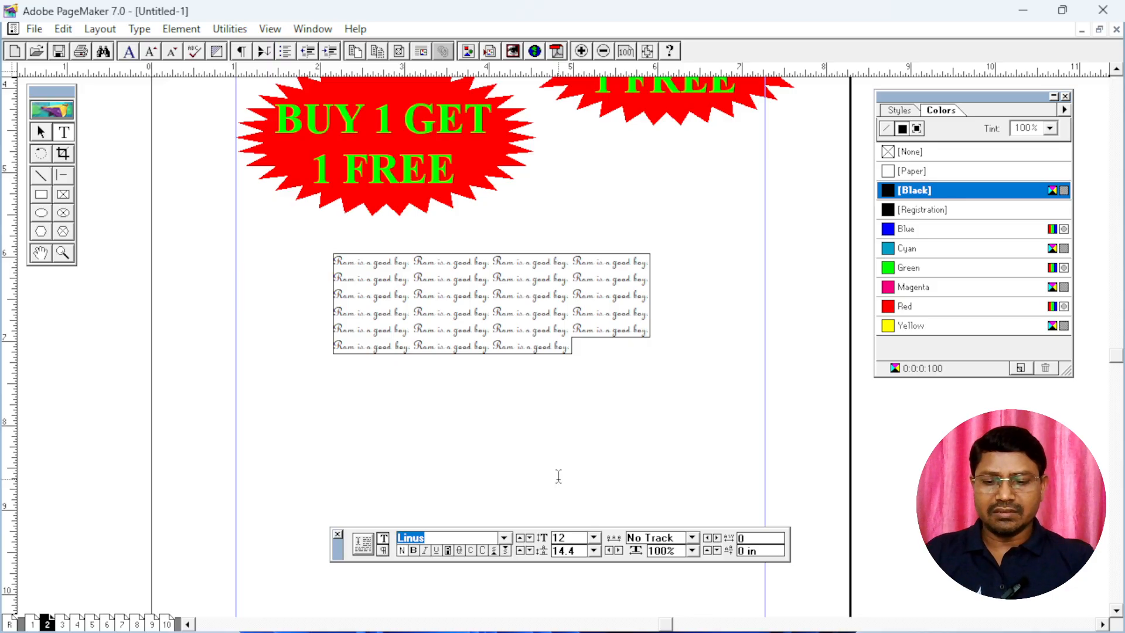
pyautogui.write('Times')
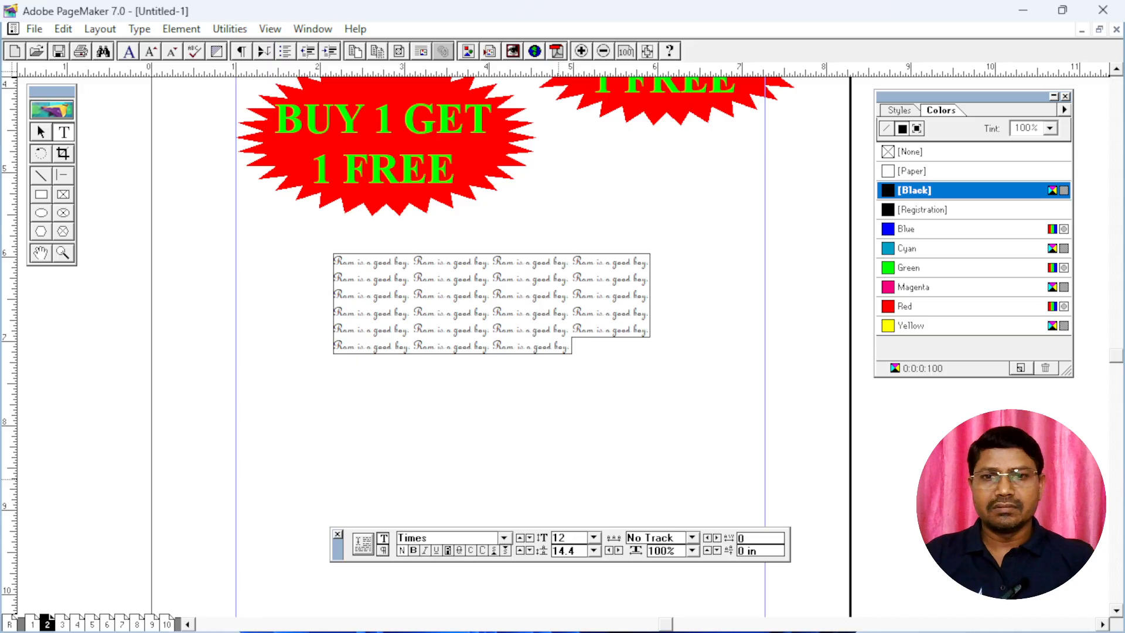
pyautogui.press('Return')
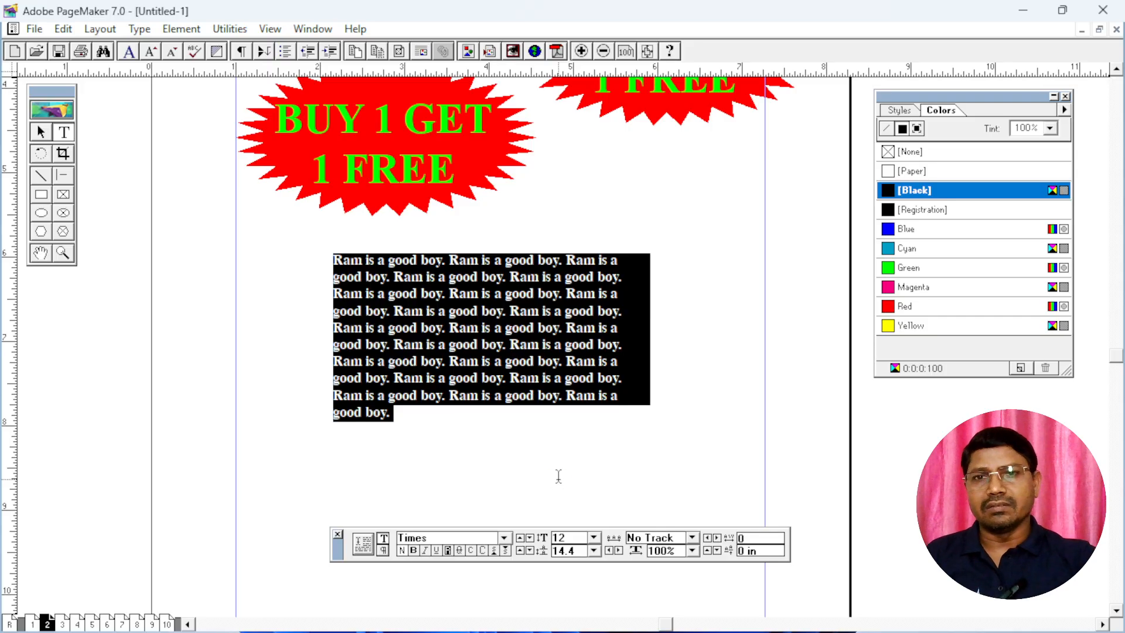
pyautogui.click(594, 538)
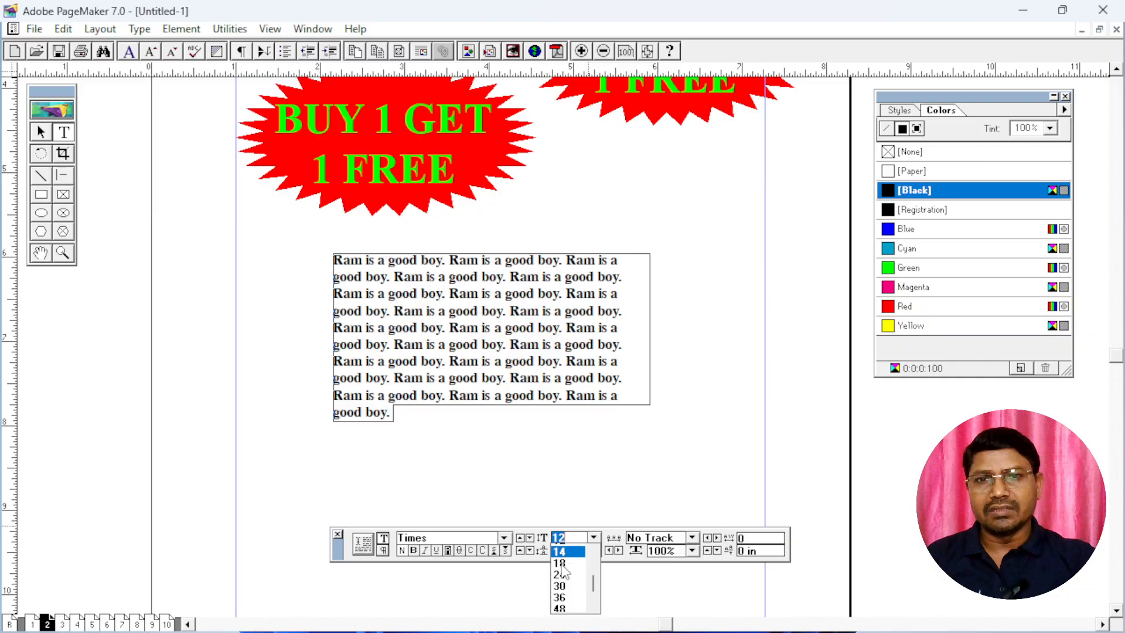
pyautogui.click(560, 560)
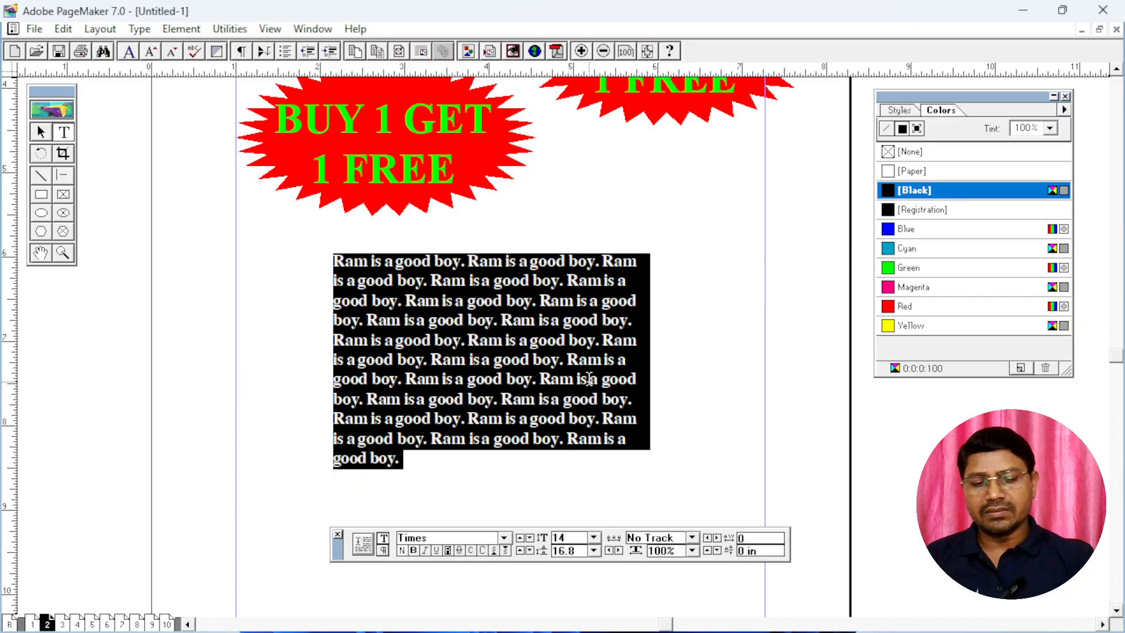
# Enlarge the selected text step by step to 20 pt and reduce it back to 14 pt
pyautogui.hotkey('ctrl', 'shift', '.')
pyautogui.hotkey('ctrl', 'shift', '.')
pyautogui.hotkey('ctrl', 'shift', '.')
pyautogui.hotkey('ctrl', 'shift', '.')
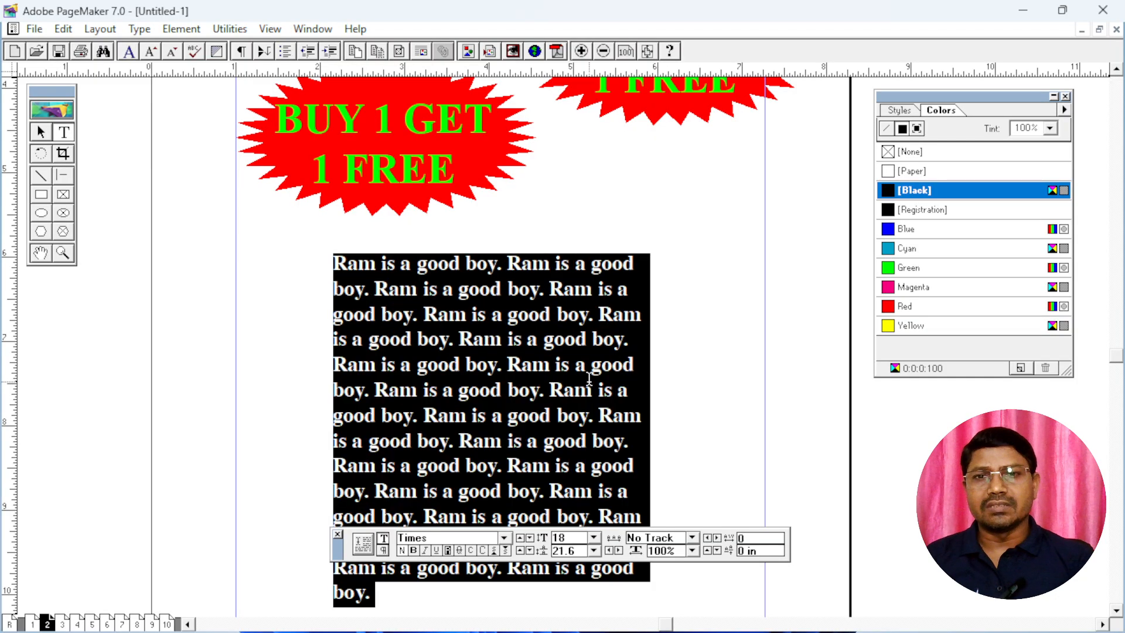
pyautogui.hotkey('ctrl', 'shift', '.')
pyautogui.hotkey('ctrl', 'shift', '.')
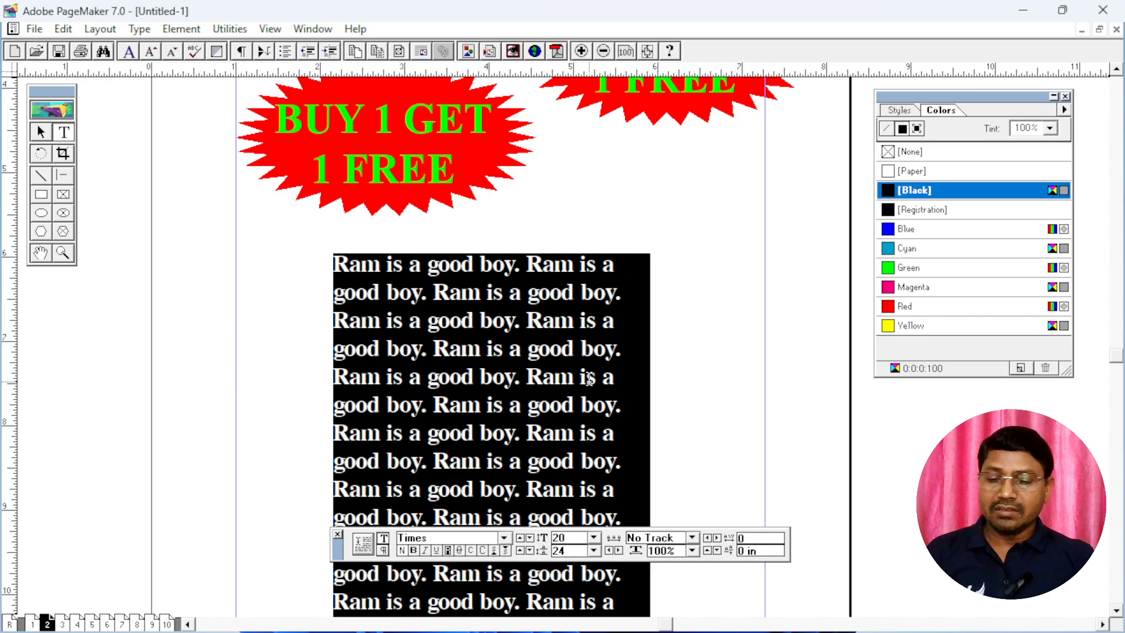
pyautogui.hotkey('ctrl', 'shift', ',')
pyautogui.hotkey('ctrl', 'shift', ',')
pyautogui.hotkey('ctrl', 'shift', ',')
pyautogui.hotkey('ctrl', 'shift', ',')
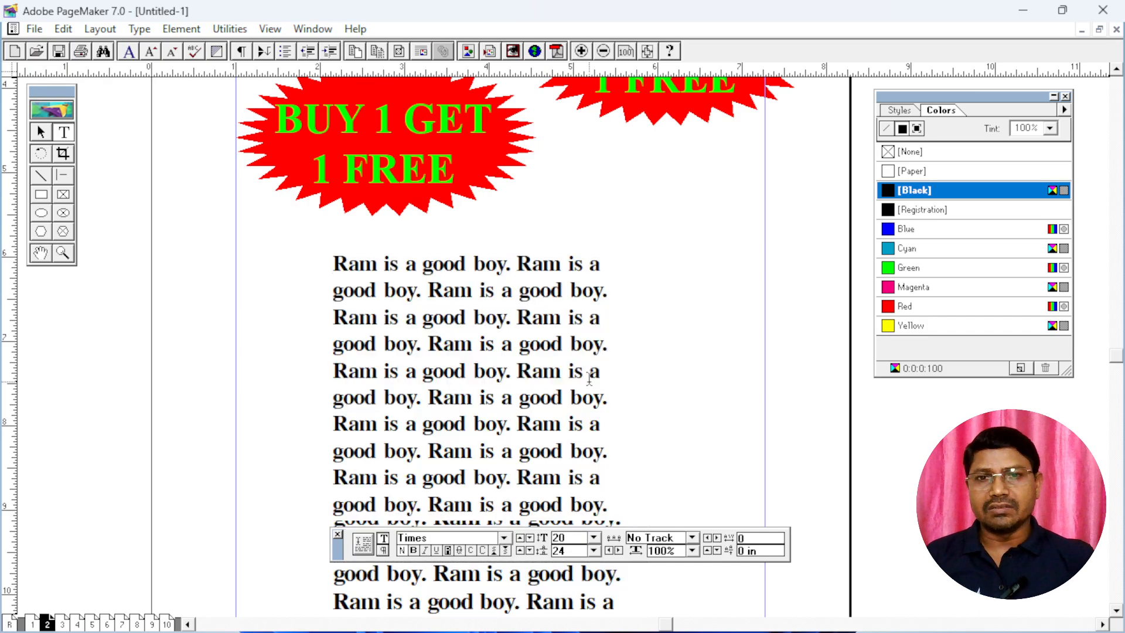
pyautogui.hotkey('ctrl', 'shift', ',')
pyautogui.hotkey('ctrl', 'shift', ',')
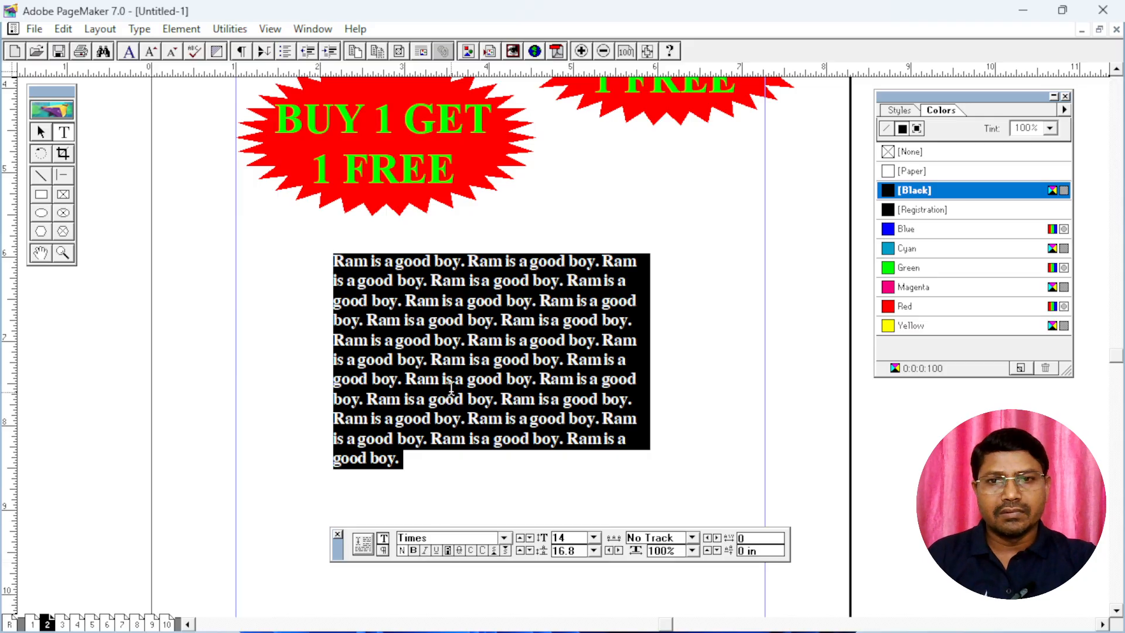
# Select all the text in the block again and increase its kerning step by step to 0.15
pyautogui.click(435, 301)
pyautogui.scroll(-5, 519, 426)
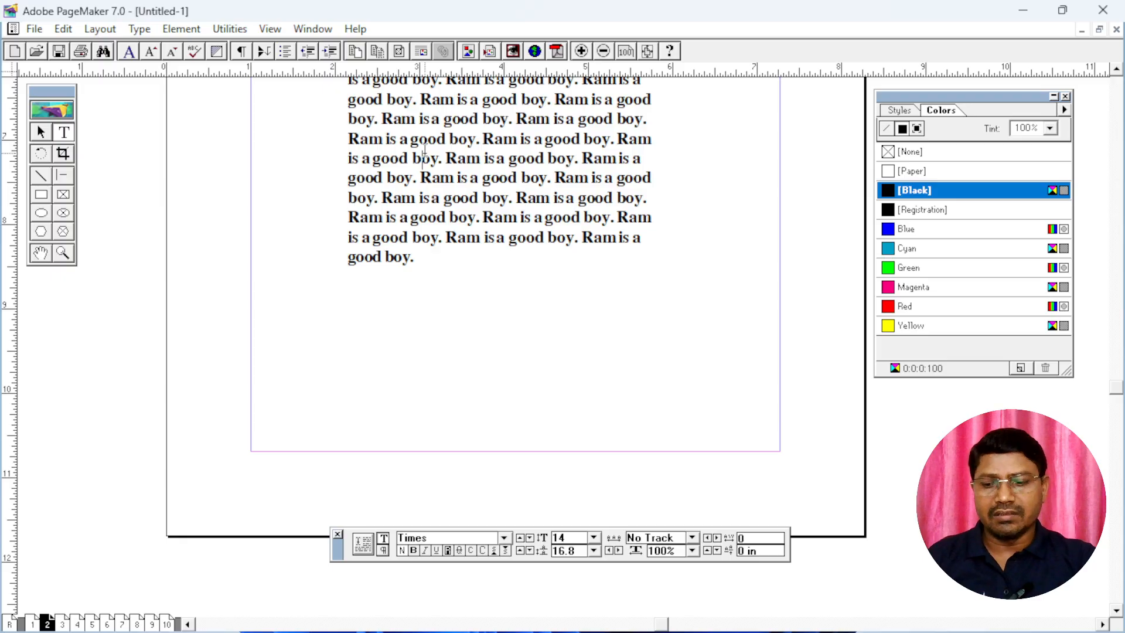
pyautogui.hotkey('ctrl', 'a')
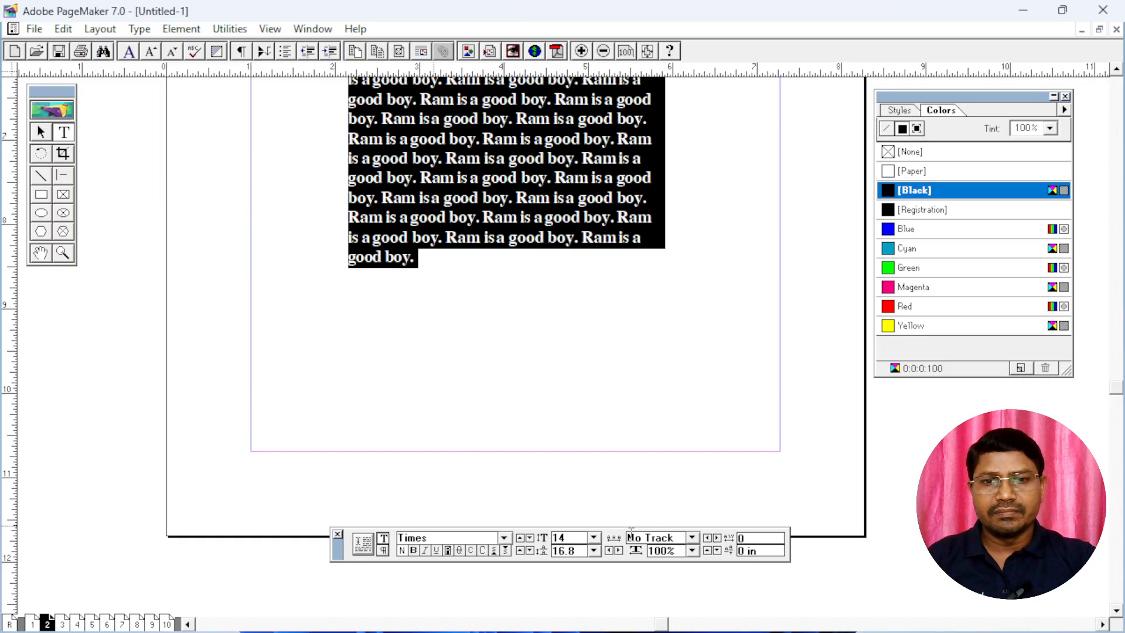
pyautogui.doubleClick(572, 536)
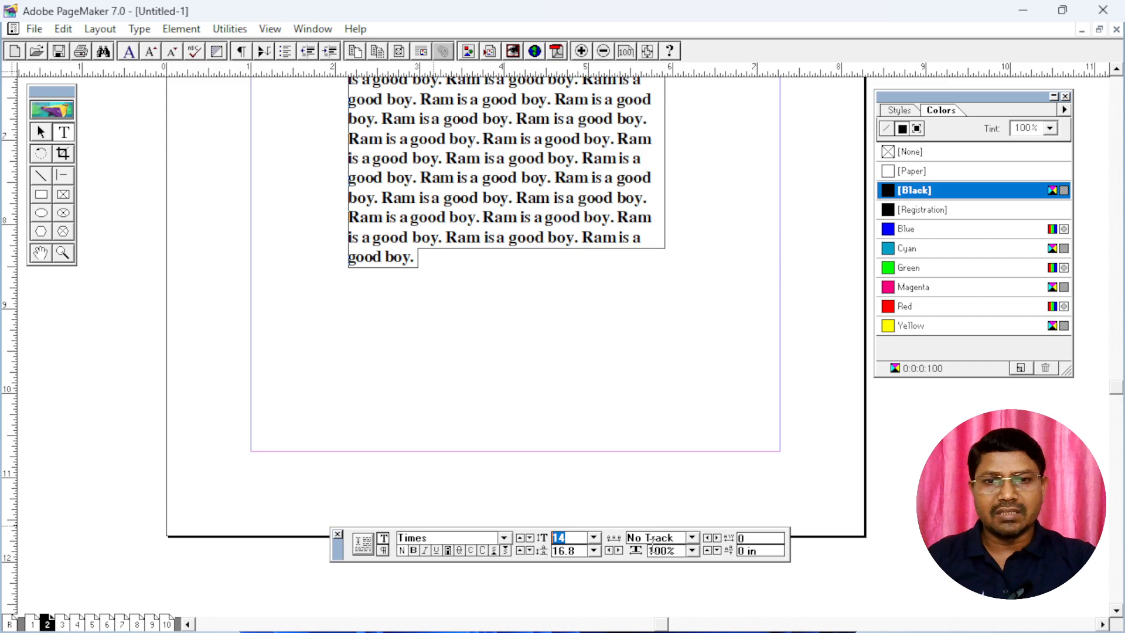
pyautogui.click(716, 537)
pyautogui.click(716, 537)
pyautogui.click(716, 538)
pyautogui.click(716, 537)
pyautogui.click(715, 538)
pyautogui.click(716, 538)
pyautogui.click(715, 537)
pyautogui.click(716, 538)
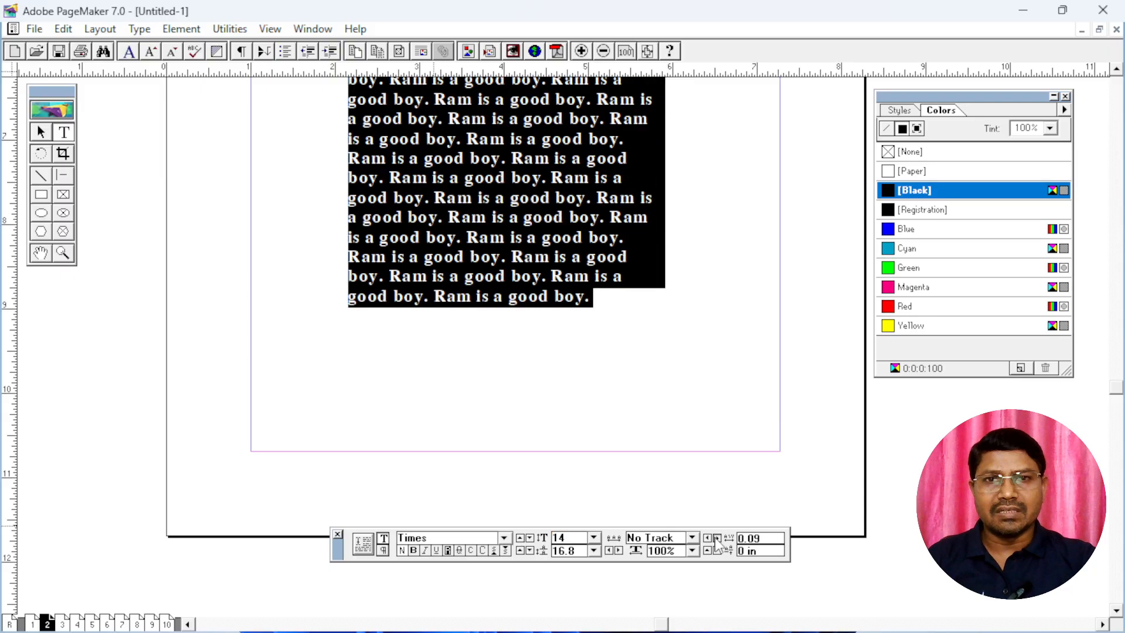
pyautogui.click(715, 538)
pyautogui.click(715, 538)
pyautogui.click(715, 538)
pyautogui.click(716, 538)
pyautogui.click(716, 537)
pyautogui.click(716, 538)
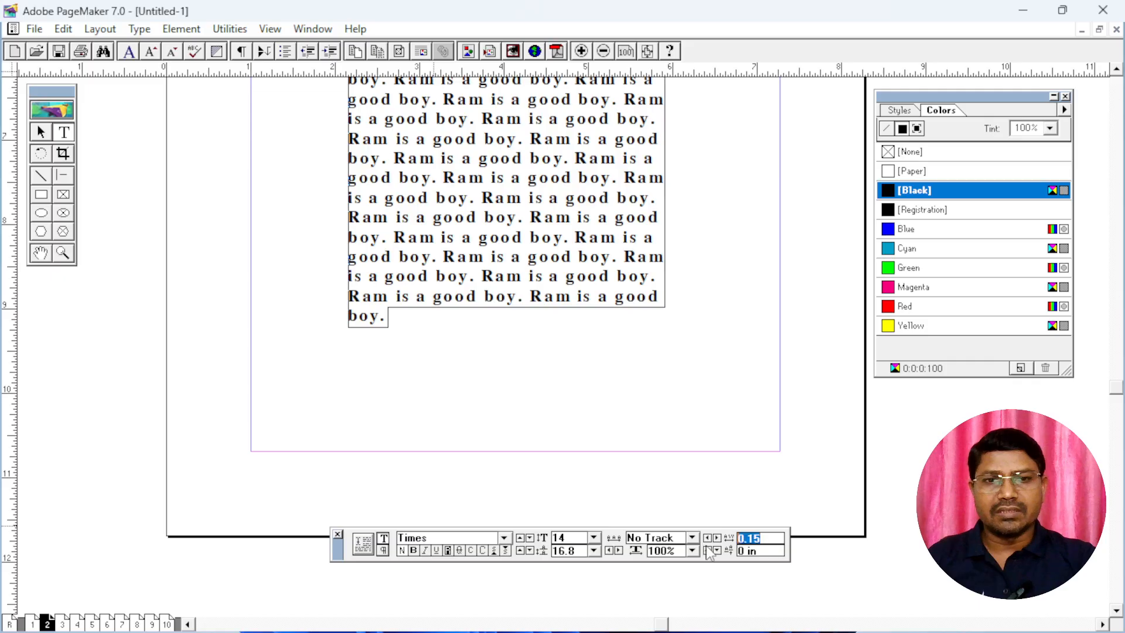
# Reset the selected text's kerning to 0
pyautogui.write('0')
pyautogui.press('Return')
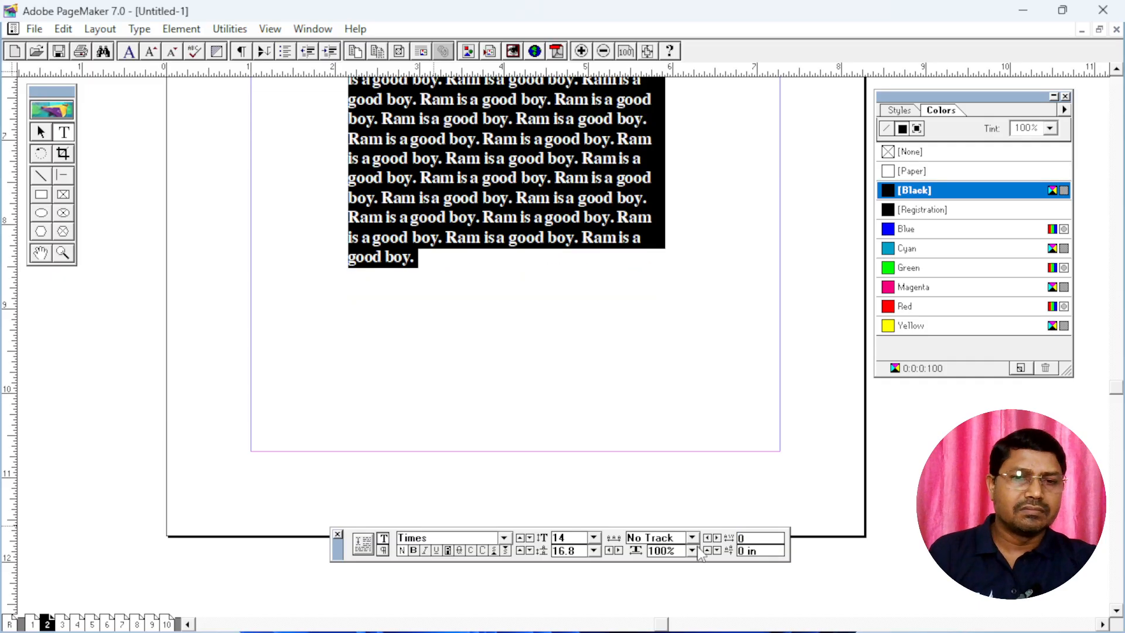
pyautogui.doubleClick(758, 537)
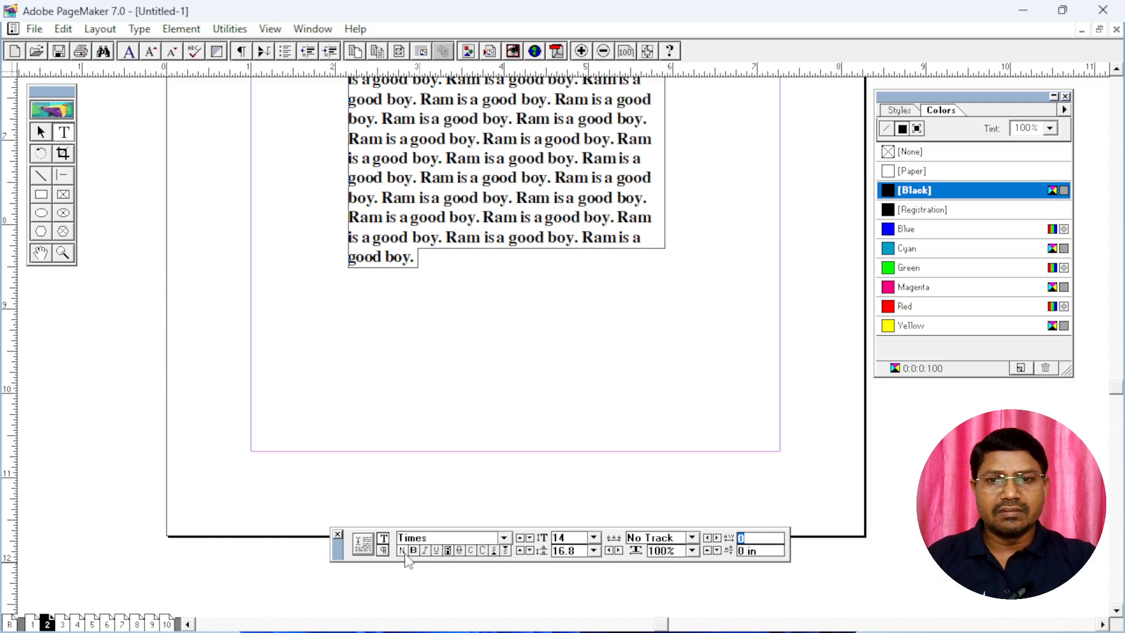
pyautogui.press('Return')
# Make the selected paragraph text italic and underlined
pyautogui.click(426, 551)
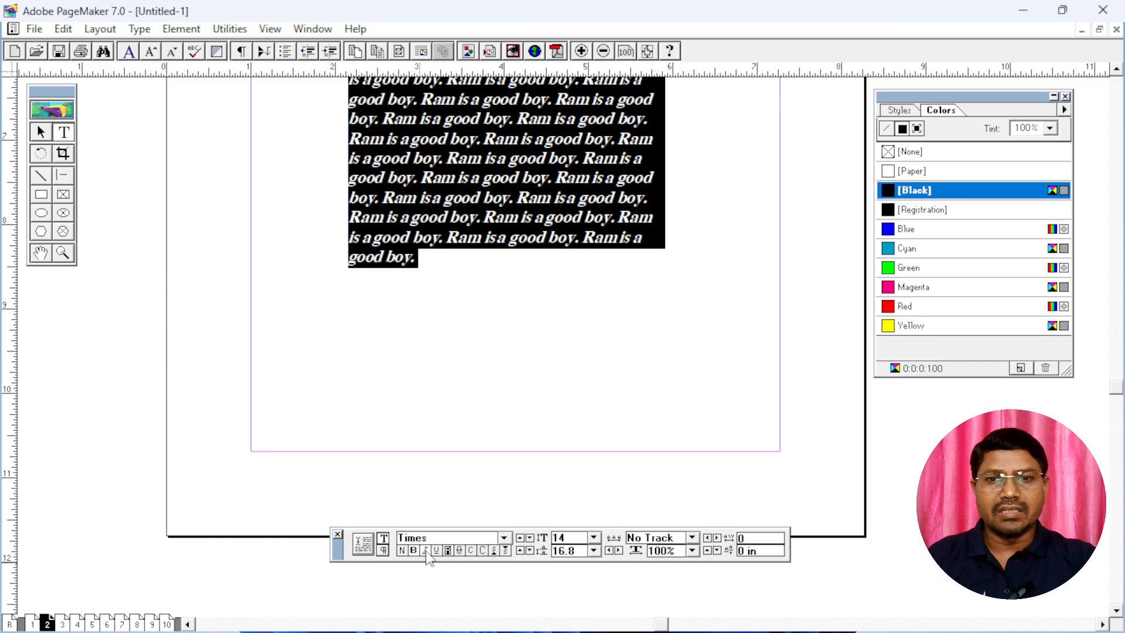
pyautogui.click(436, 550)
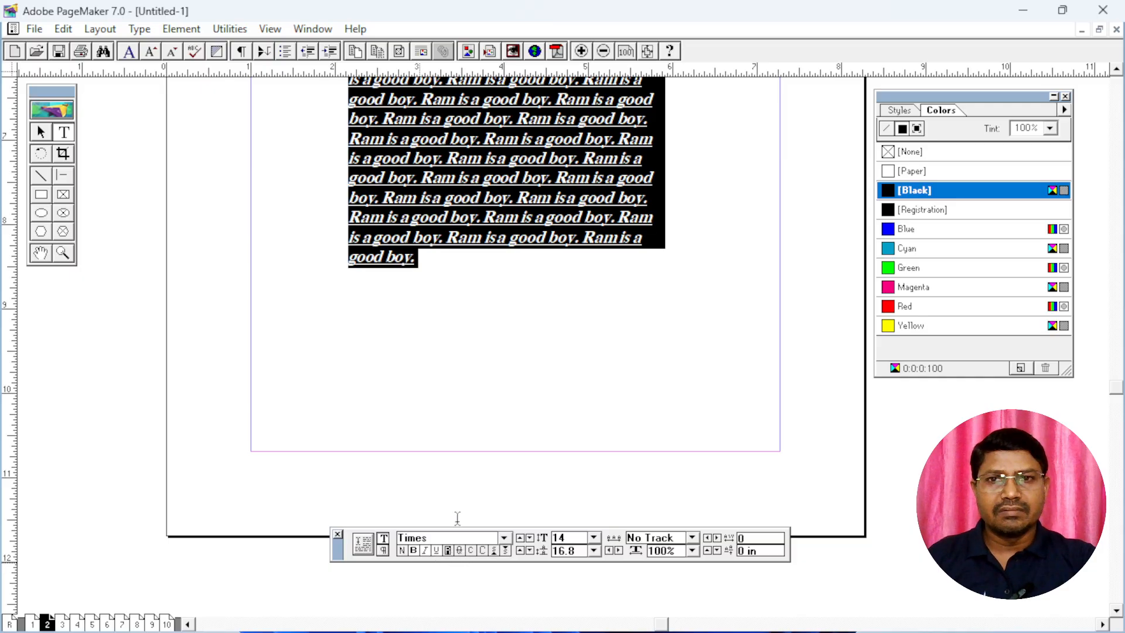
# Reset the selected paragraph text to normal style and set its font to Times New Roman
pyautogui.click(403, 551)
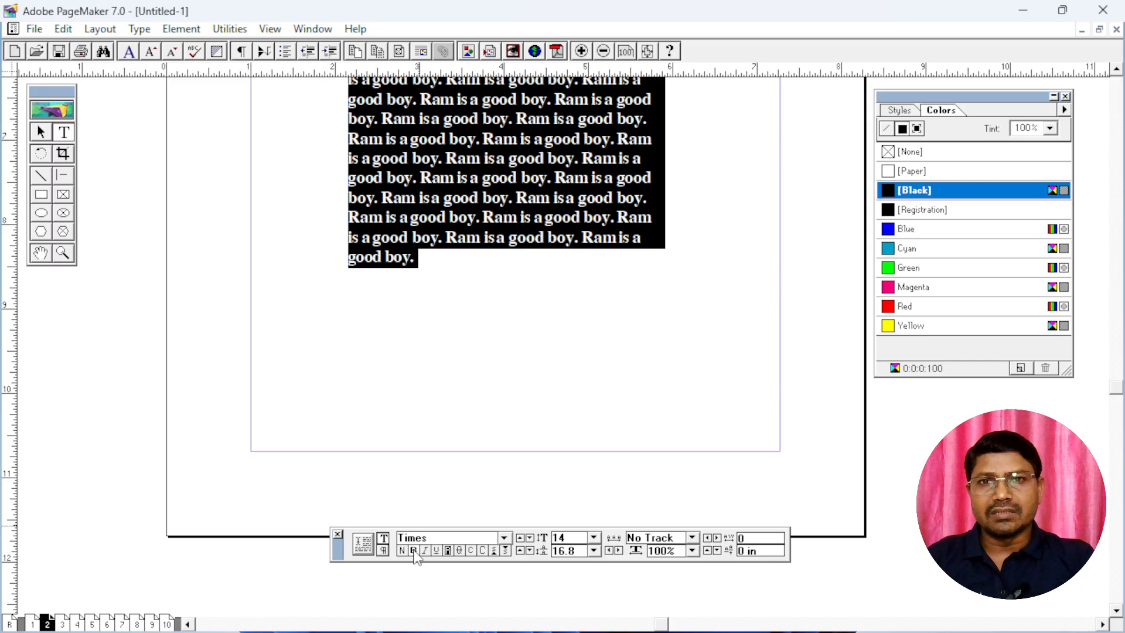
pyautogui.click(504, 538)
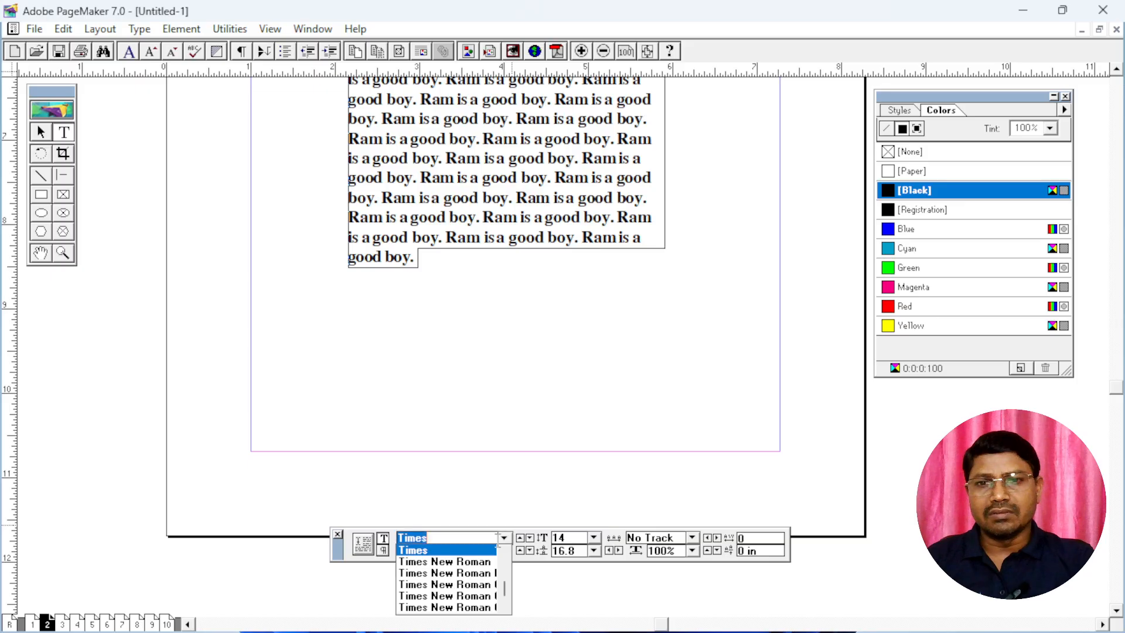
pyautogui.click(467, 563)
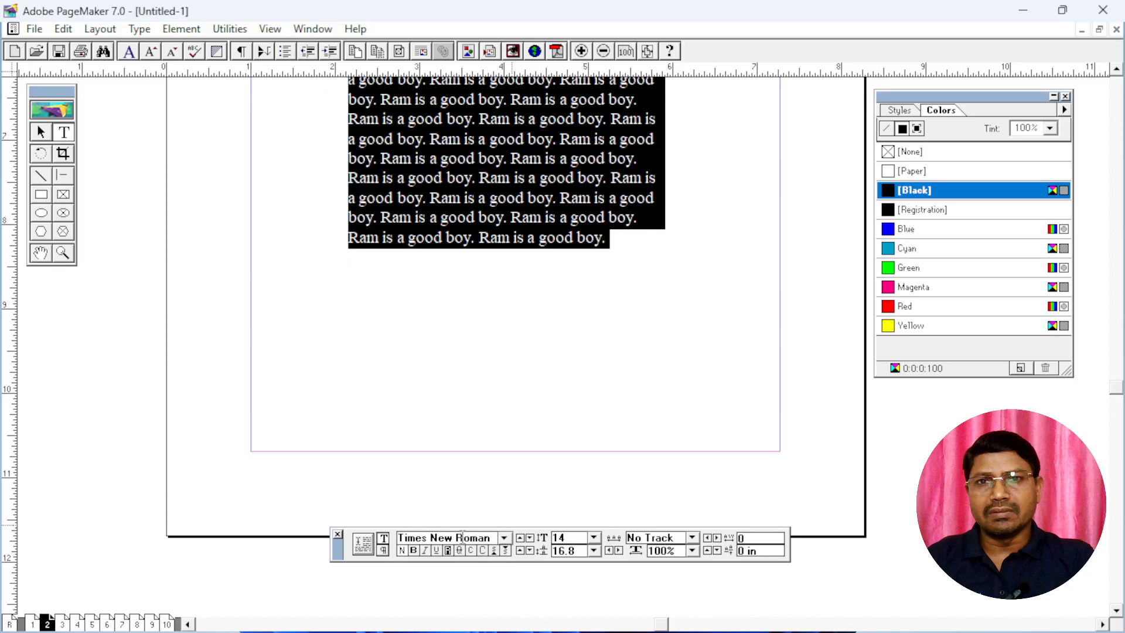
# Toggle bold on and off for the selected paragraph text
pyautogui.click(414, 551)
pyautogui.click(414, 551)
pyautogui.click(414, 550)
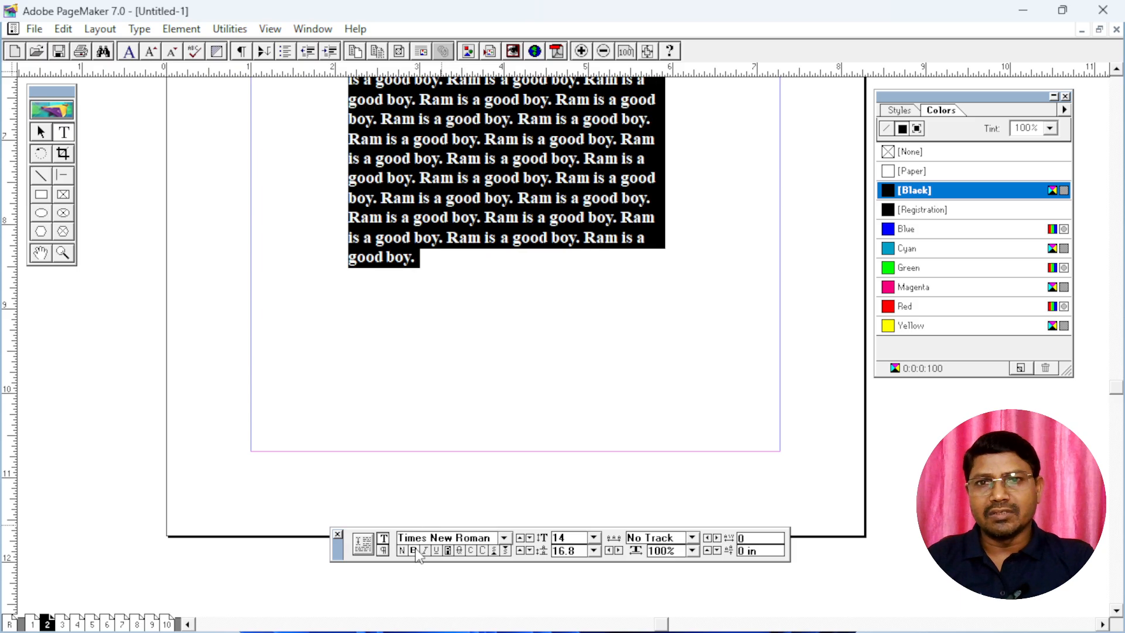
pyautogui.click(414, 550)
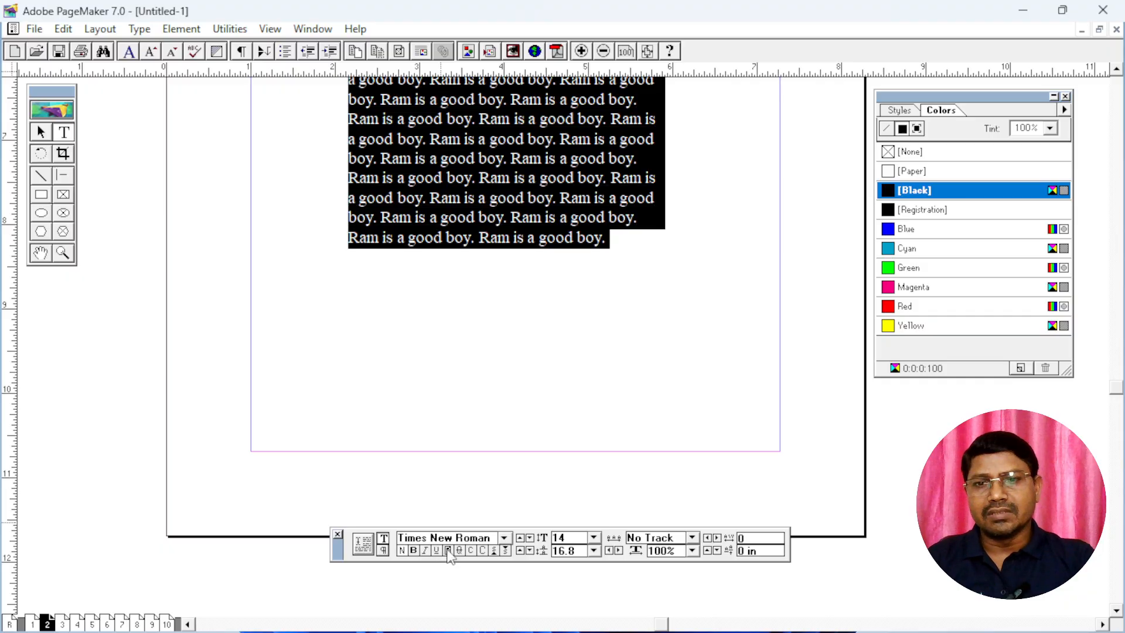
# Draw a rectangle about 2.25 in wide and 0.59 in high below the paragraph and fill it with black
pyautogui.click(41, 195)
pyautogui.moveTo(347, 287); pyautogui.dragTo(528, 343)
pyautogui.moveTo(536, 337); pyautogui.dragTo(536, 336)
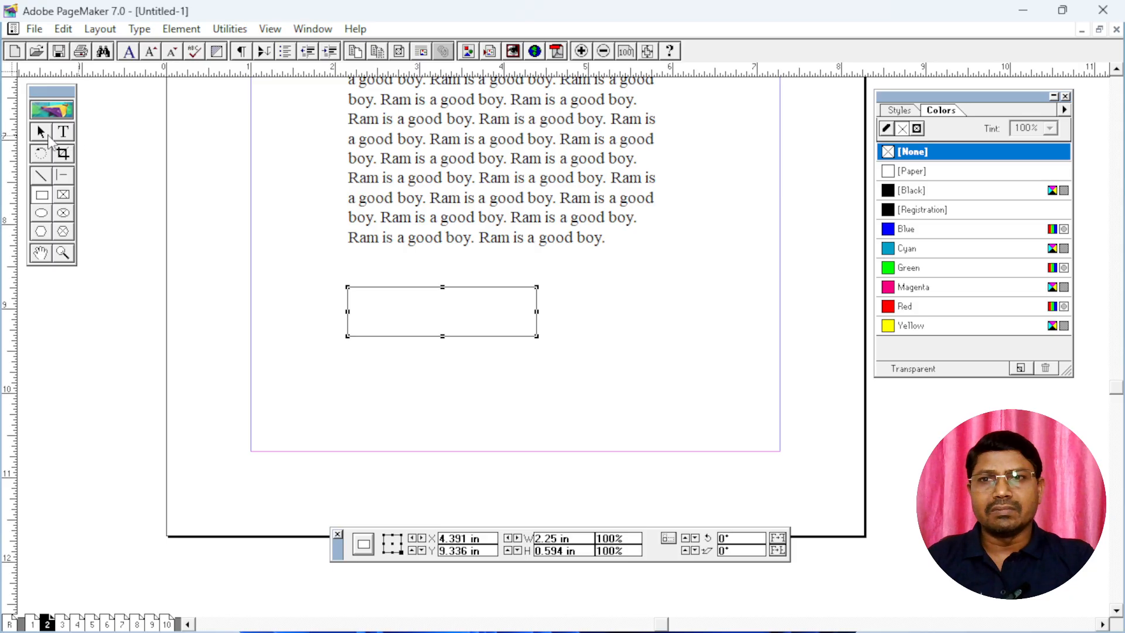
pyautogui.click(48, 134)
pyautogui.click(538, 303)
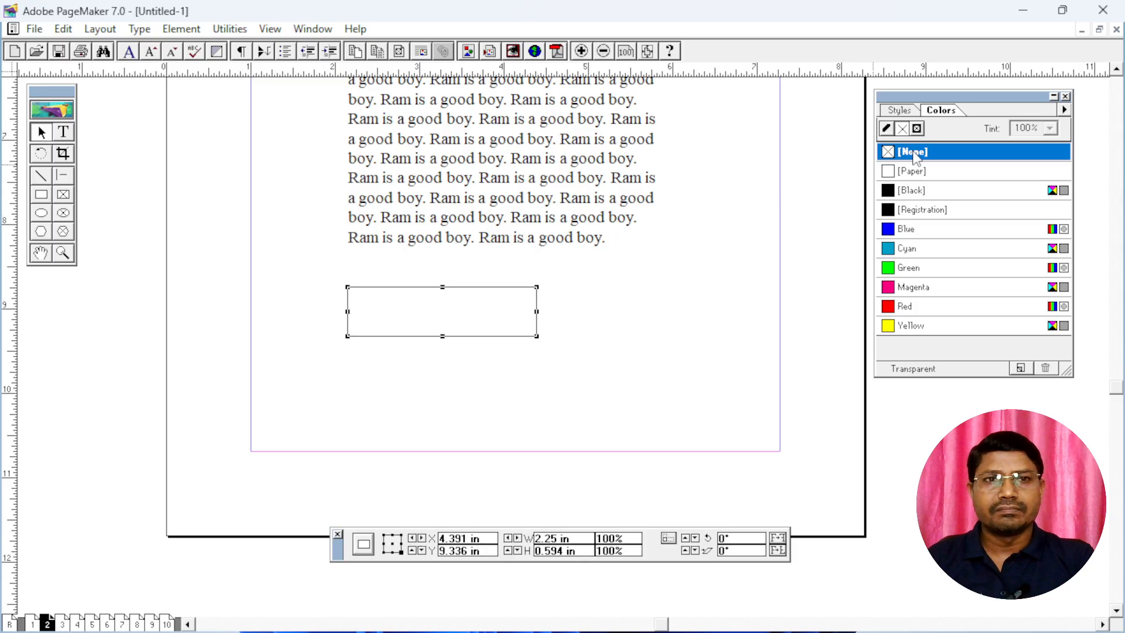
pyautogui.click(911, 190)
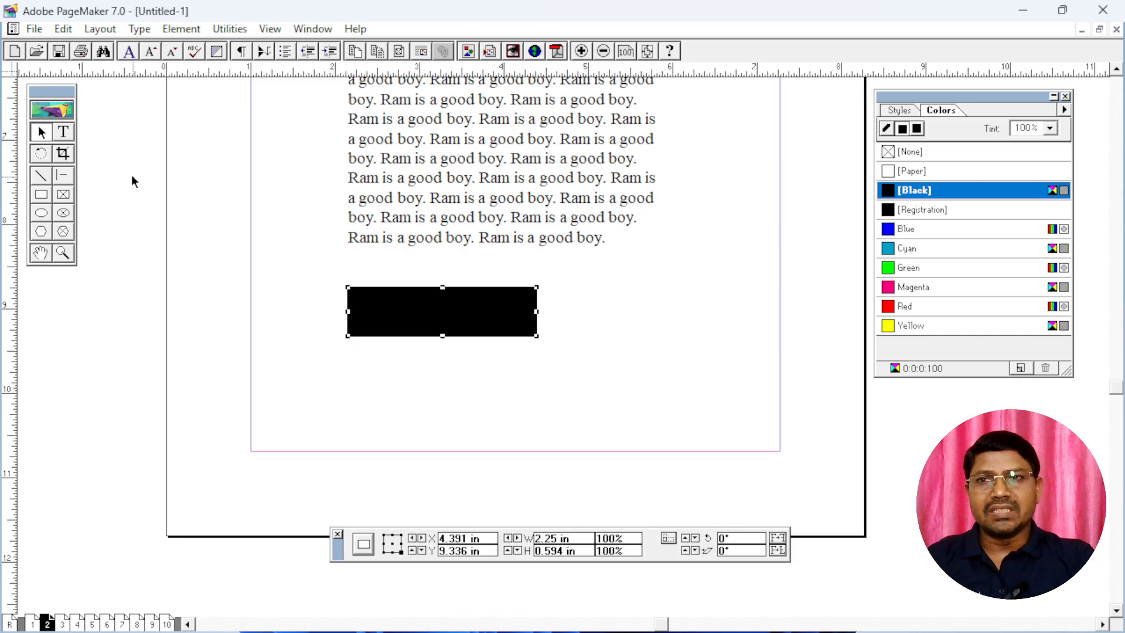
# Add the text "V-TECH" below the black rectangle, enlarged to 33 pt and bold
pyautogui.click(64, 132)
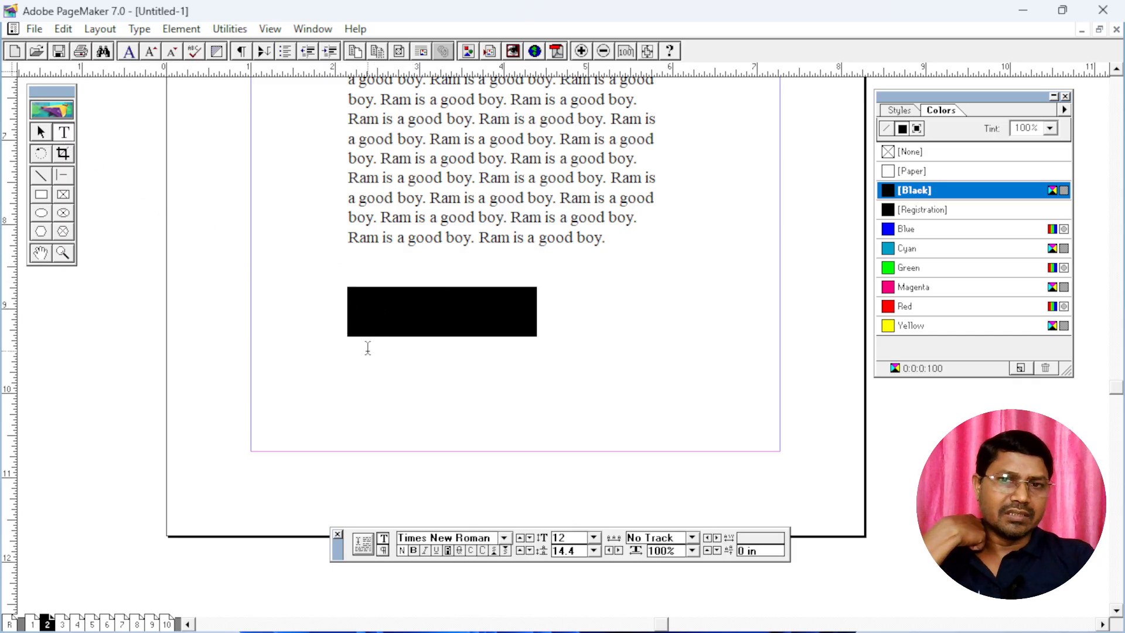
pyautogui.moveTo(367, 347); pyautogui.dragTo(514, 377)
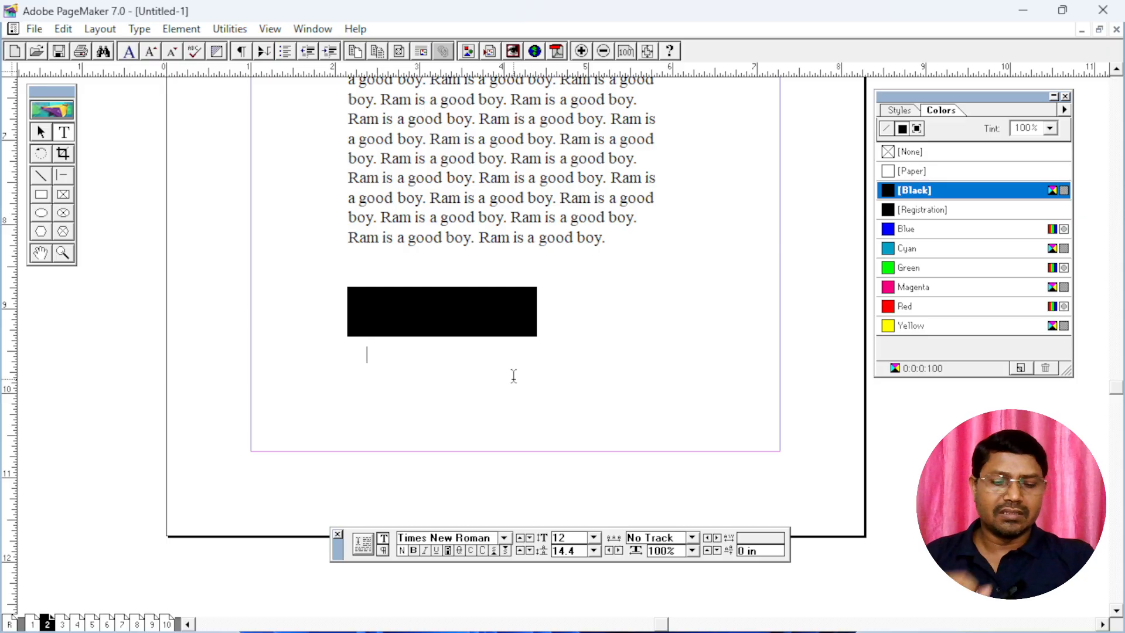
pyautogui.write('V-TECH')
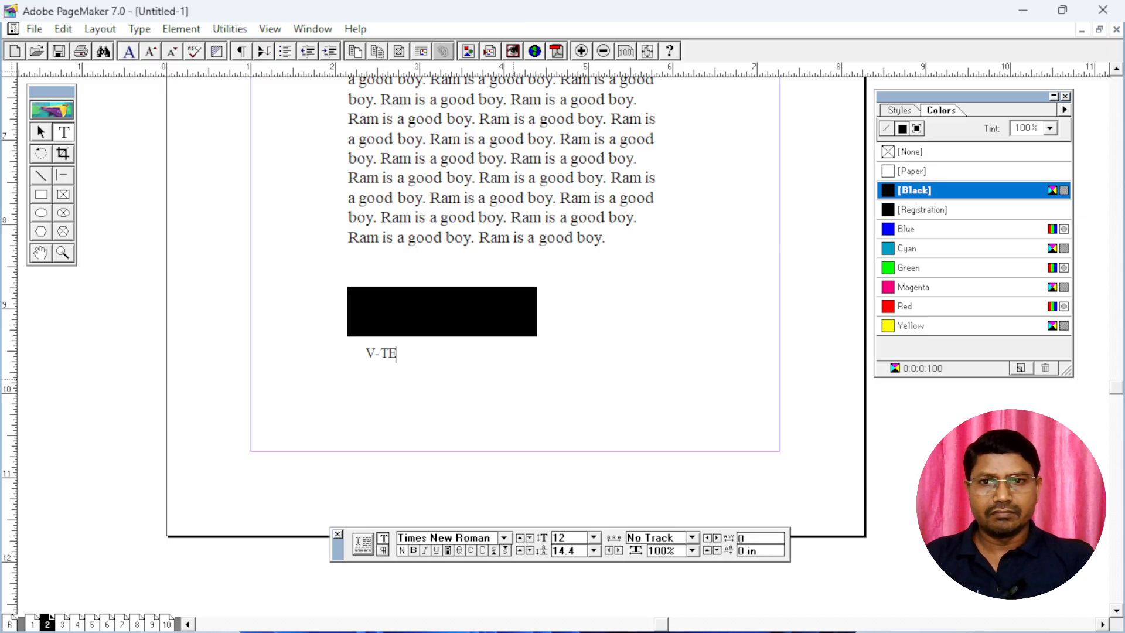
pyautogui.hotkey('ctrl', 'a')
pyautogui.hotkey('ctrl', 'shift', '.')
pyautogui.hotkey('ctrl', 'shift', '.')
pyautogui.hotkey('ctrl', 'shift', '.')
pyautogui.hotkey('ctrl', 'shift', '.')
pyautogui.hotkey('ctrl', 'shift', '.')
pyautogui.hotkey('ctrl', 'shift', '.')
pyautogui.hotkey('ctrl', 'shift', '.')
pyautogui.hotkey('ctrl', 'shift', '.')
pyautogui.hotkey('ctrl', 'shift', '.')
pyautogui.hotkey('ctrl', 'shift', '.')
pyautogui.hotkey('ctrl', 'shift', '.')
pyautogui.hotkey('ctrl', 'shift', '.')
pyautogui.hotkey('ctrl', 'shift', '.')
pyautogui.hotkey('ctrl', 'shift', '.')
pyautogui.hotkey('ctrl', 'shift', '.')
pyautogui.hotkey('ctrl', 'shift', '.')
pyautogui.hotkey('ctrl', 'shift', '.')
pyautogui.hotkey('ctrl', 'shift', '.')
pyautogui.hotkey('ctrl', 'shift', '.')
pyautogui.hotkey('ctrl', 'shift', '.')
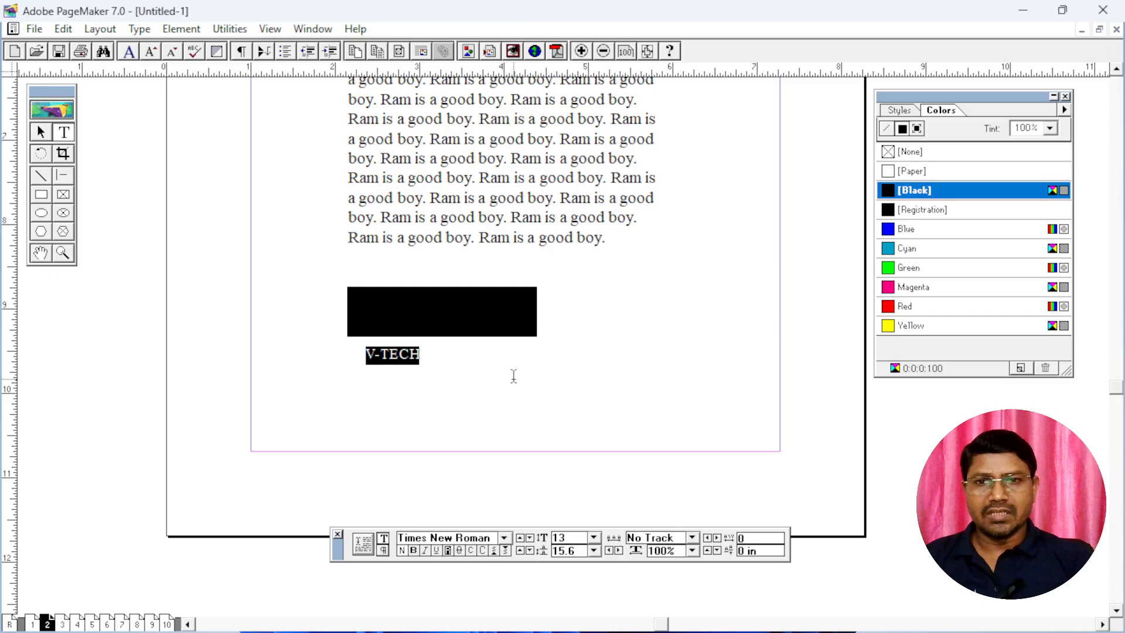
pyautogui.hotkey('ctrl', 'shift', 'b')
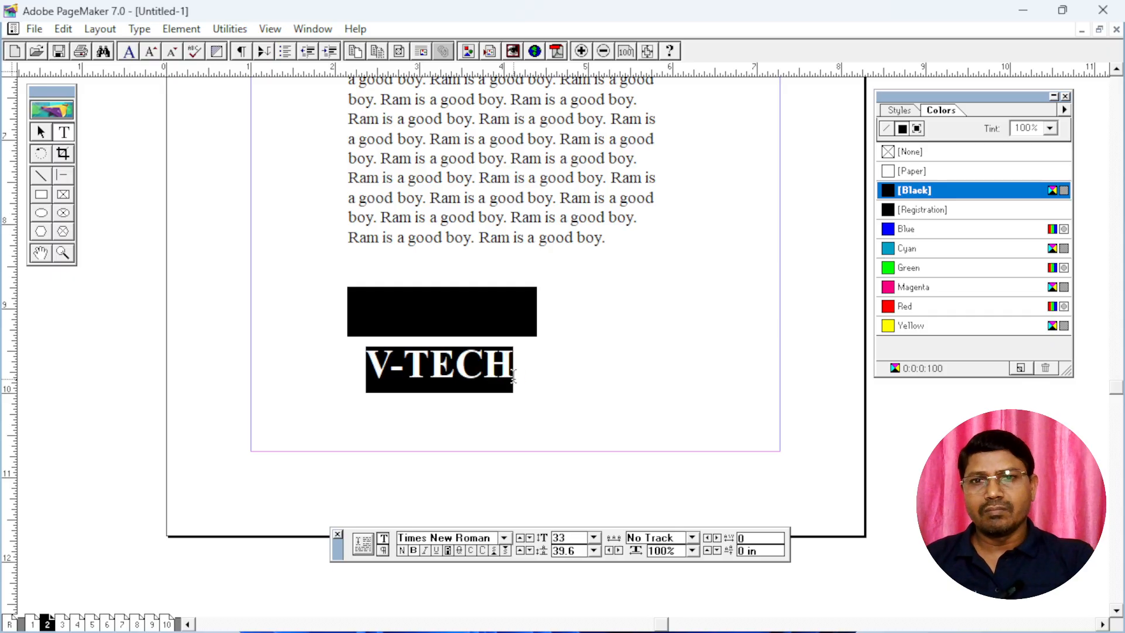
# Move the "V-TECH" text block up onto the black rectangle
pyautogui.click(42, 133)
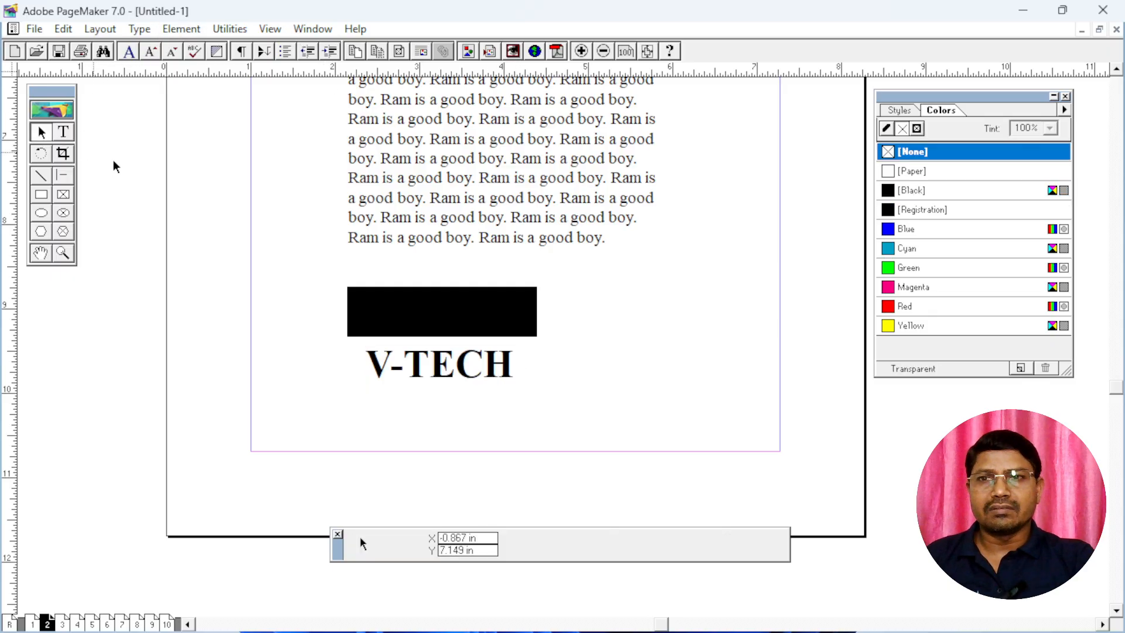
pyautogui.click(441, 366)
pyautogui.moveTo(442, 368); pyautogui.dragTo(443, 313)
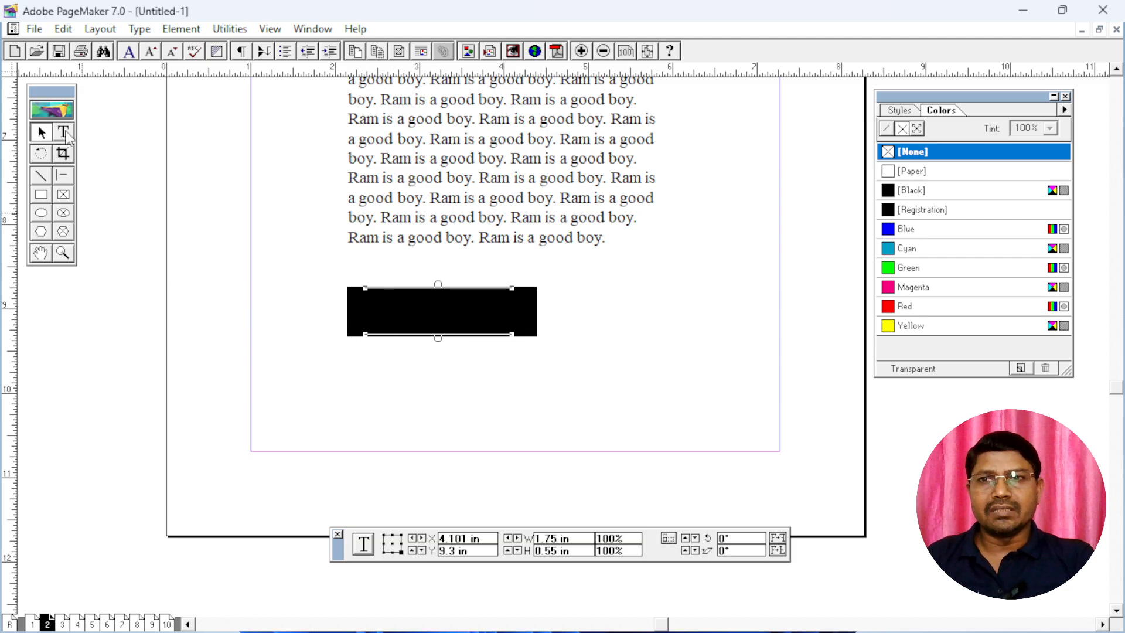
# Select all the text on the black rectangle and apply the reverse style to it
pyautogui.click(64, 133)
pyautogui.click(422, 306)
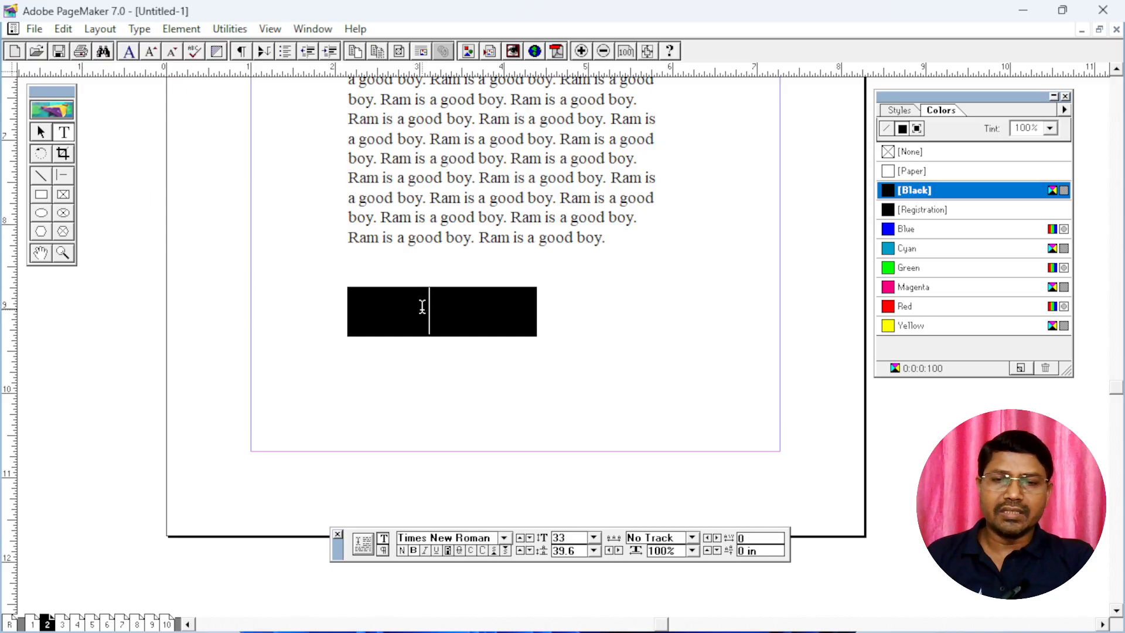
pyautogui.hotkey('ctrl', 'a')
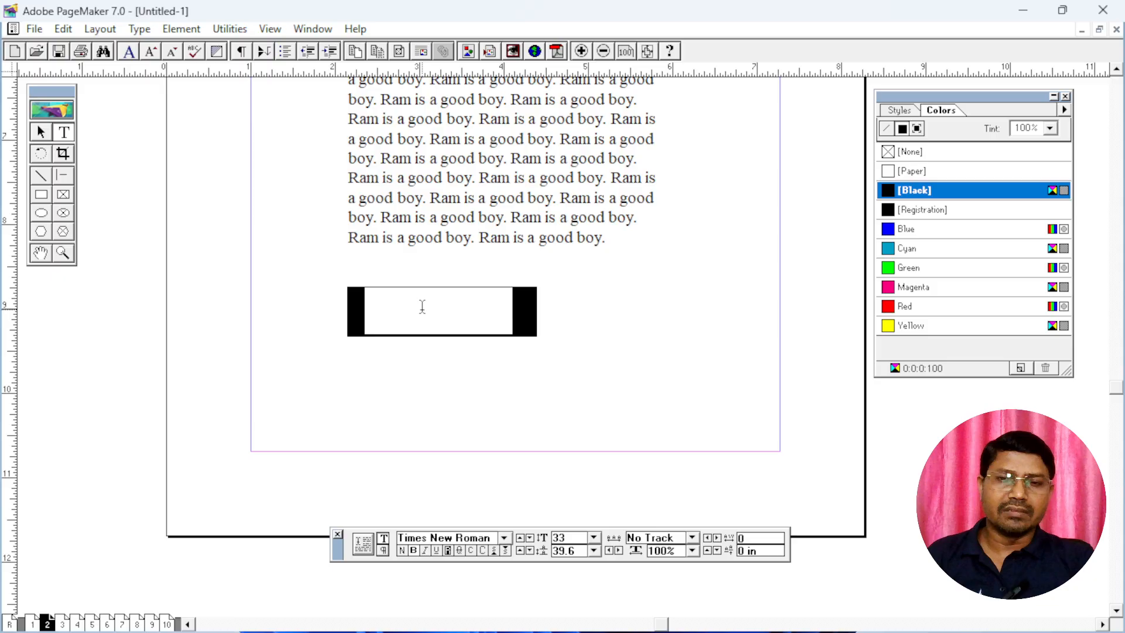
pyautogui.click(448, 551)
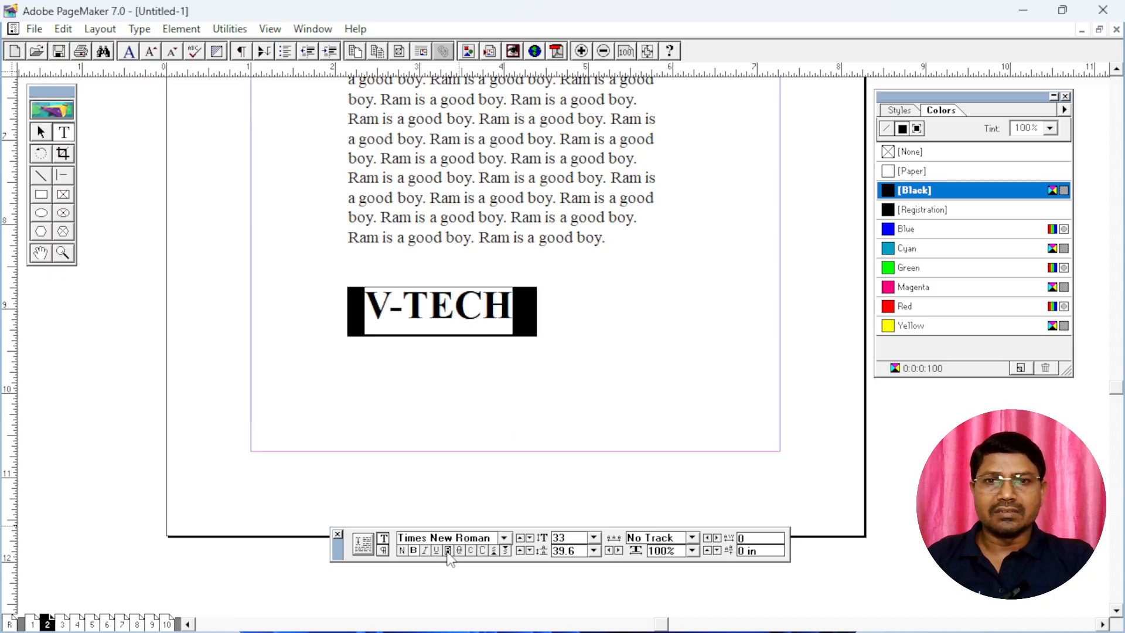
pyautogui.click(450, 310)
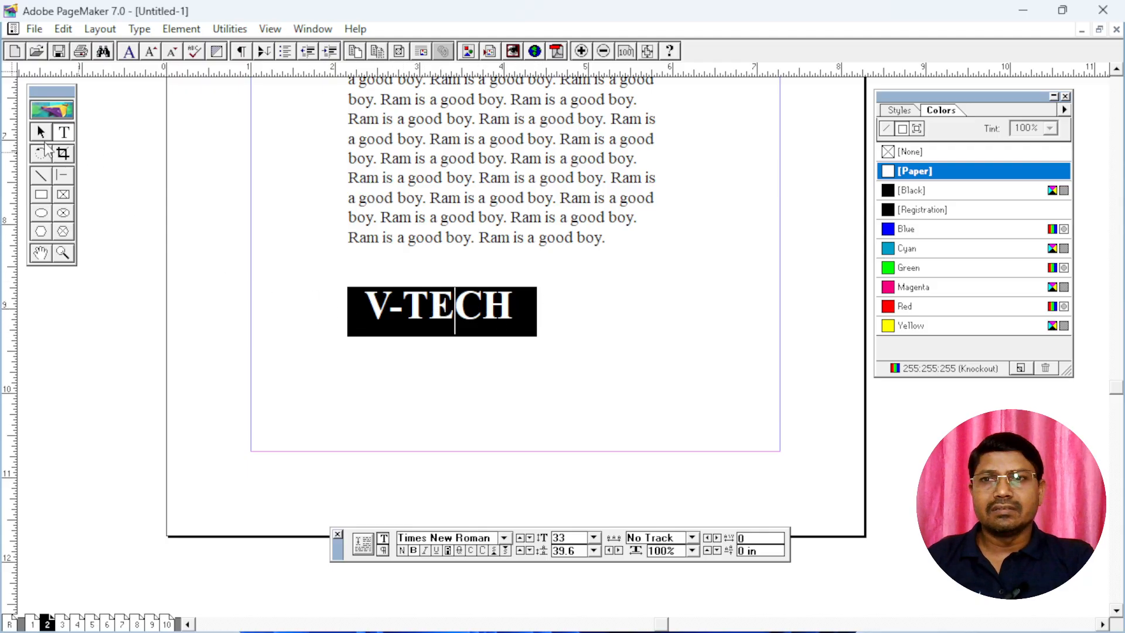
# Shrink the black rectangle around the "V-TECH" text to about 2.05 by 0.54 in and nudge it slightly upward
pyautogui.click(41, 132)
pyautogui.click(361, 333)
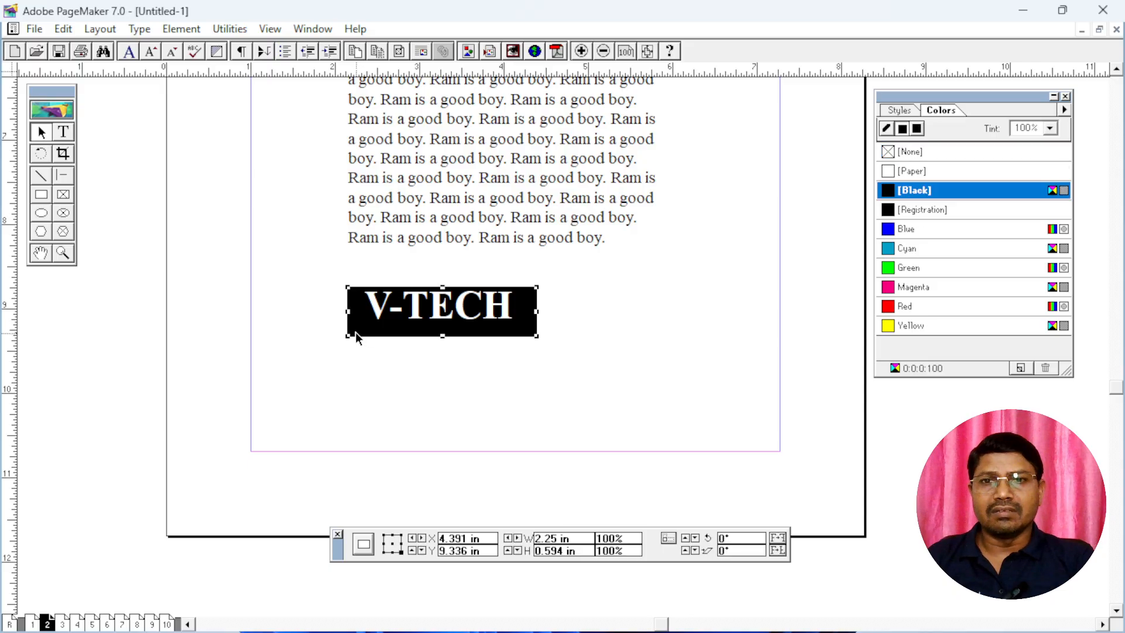
pyautogui.moveTo(348, 336); pyautogui.dragTo(353, 331)
pyautogui.moveTo(534, 332); pyautogui.dragTo(525, 332)
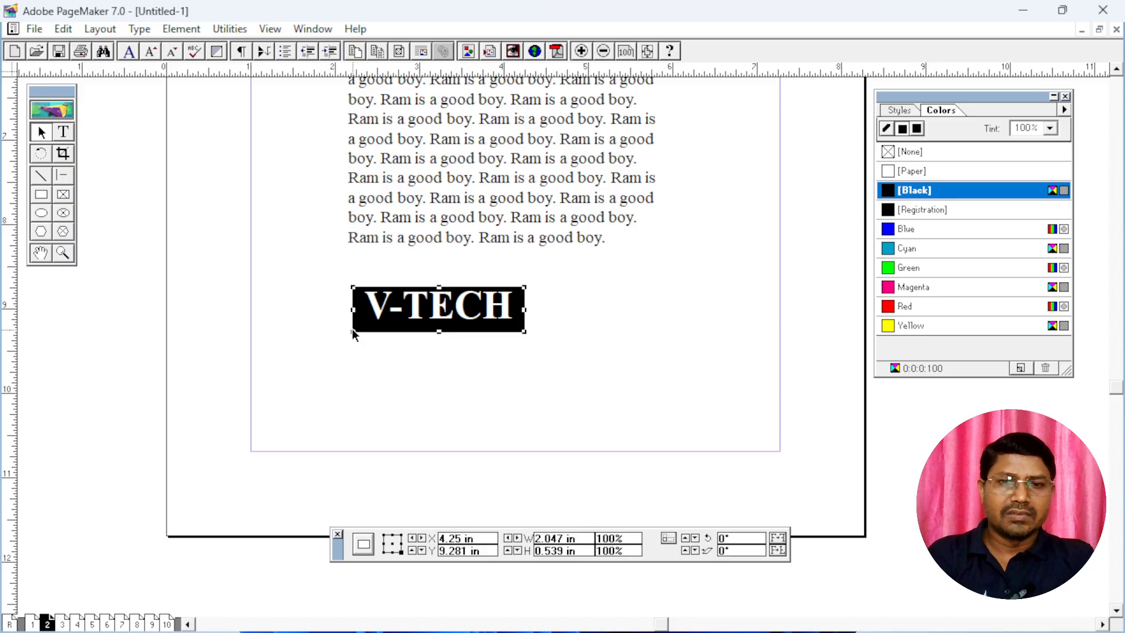
pyautogui.press('Up')
pyautogui.press('Up')
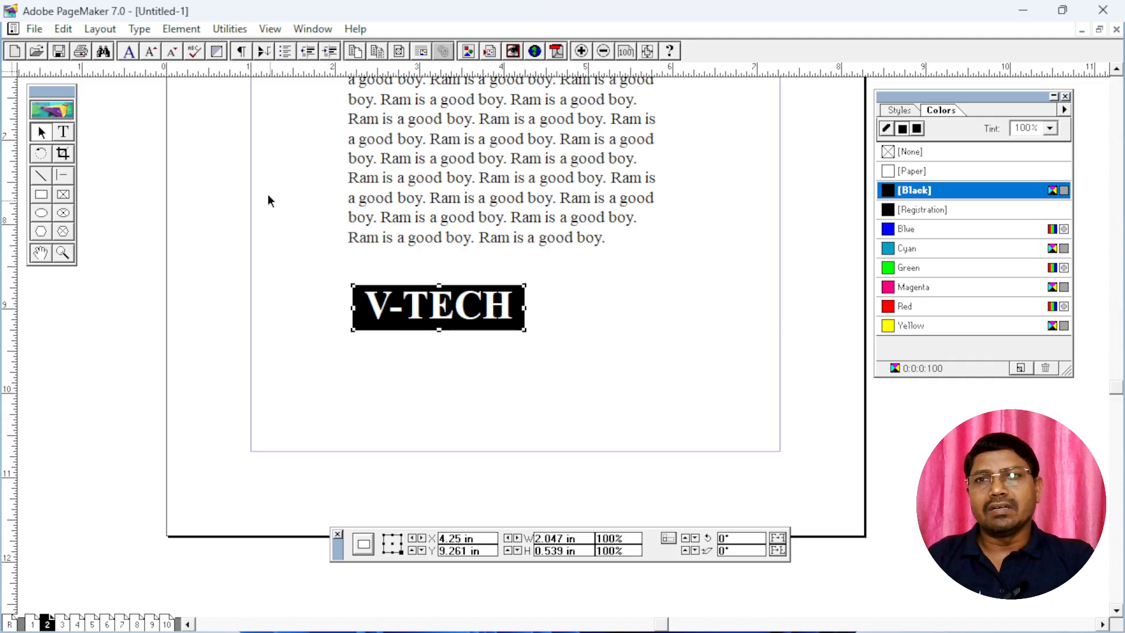
# Round the black rectangle's corners with the third corner style and deselect it
pyautogui.click(181, 29)
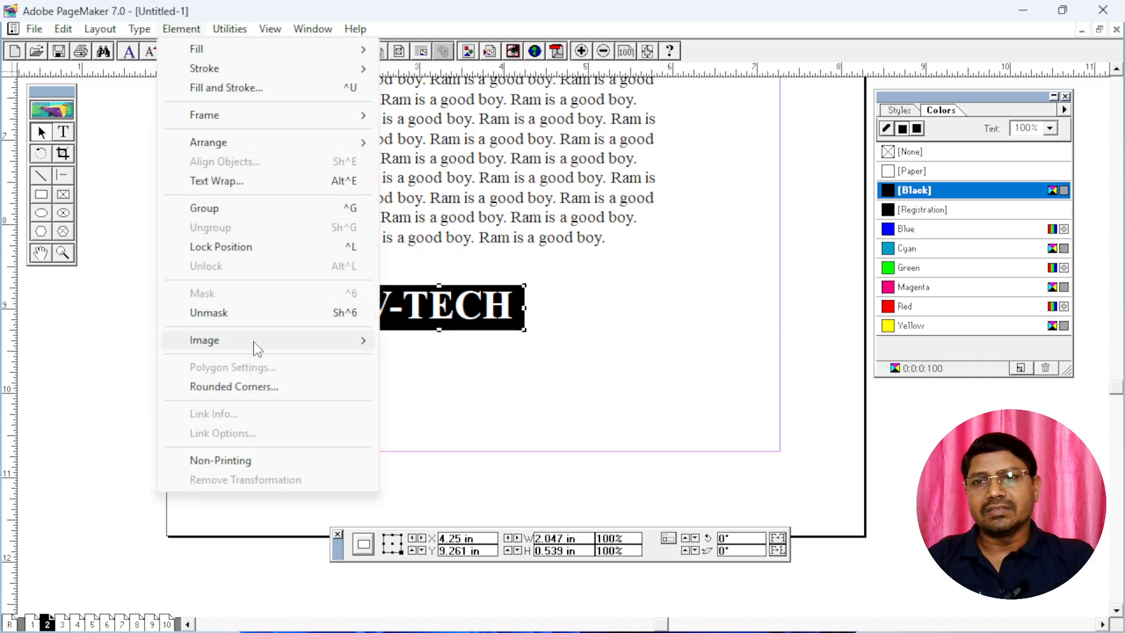
pyautogui.click(254, 387)
pyautogui.click(569, 270)
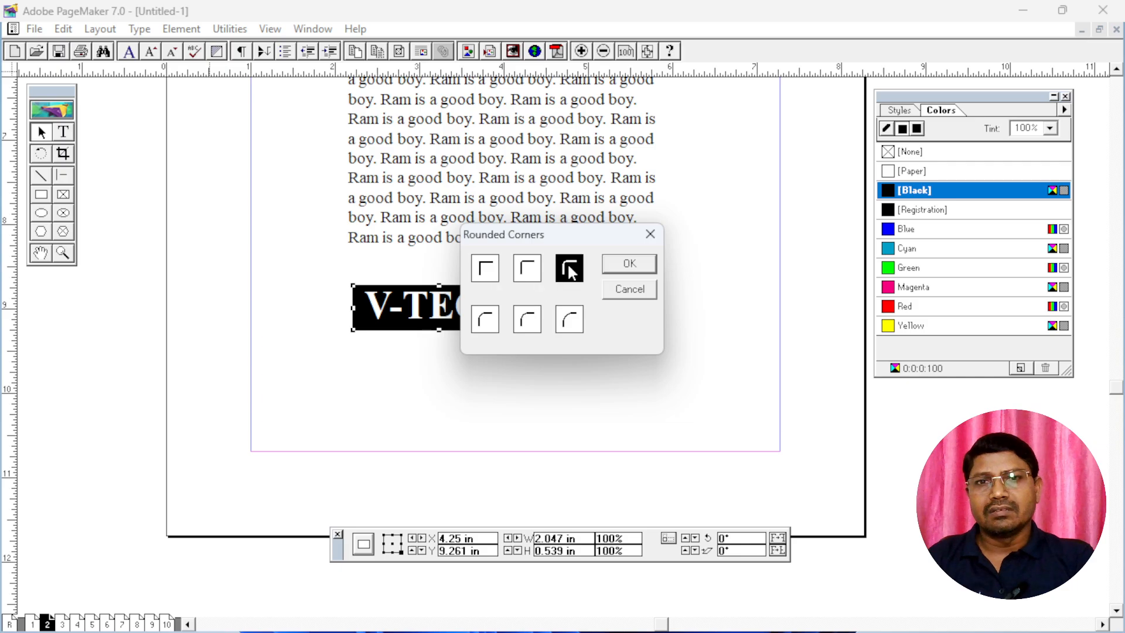
pyautogui.click(628, 264)
pyautogui.click(516, 399)
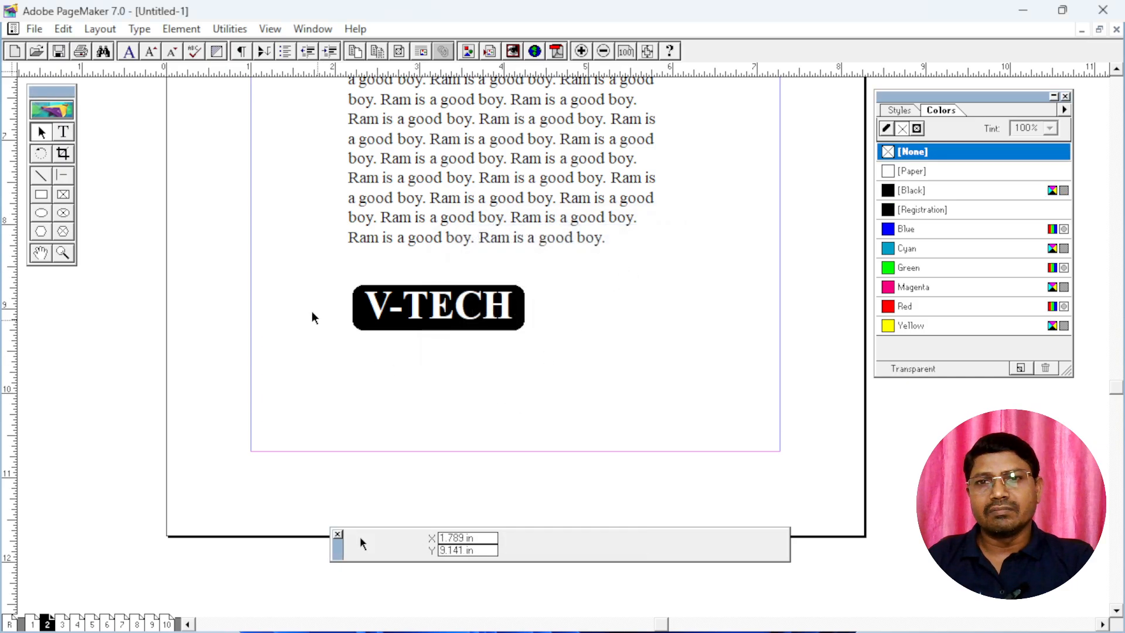
# Group the rounded rectangle with its "V-TECH" text and move the group up and left, just under the paragraph
pyautogui.moveTo(314, 264); pyautogui.dragTo(583, 352)
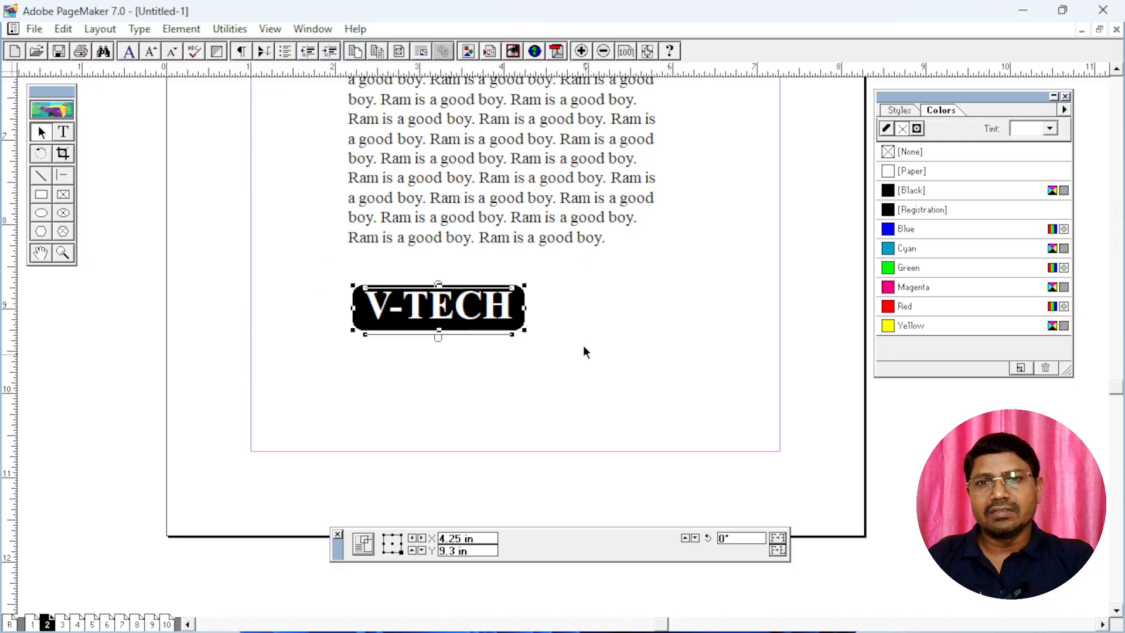
pyautogui.hotkey('ctrl', 'g')
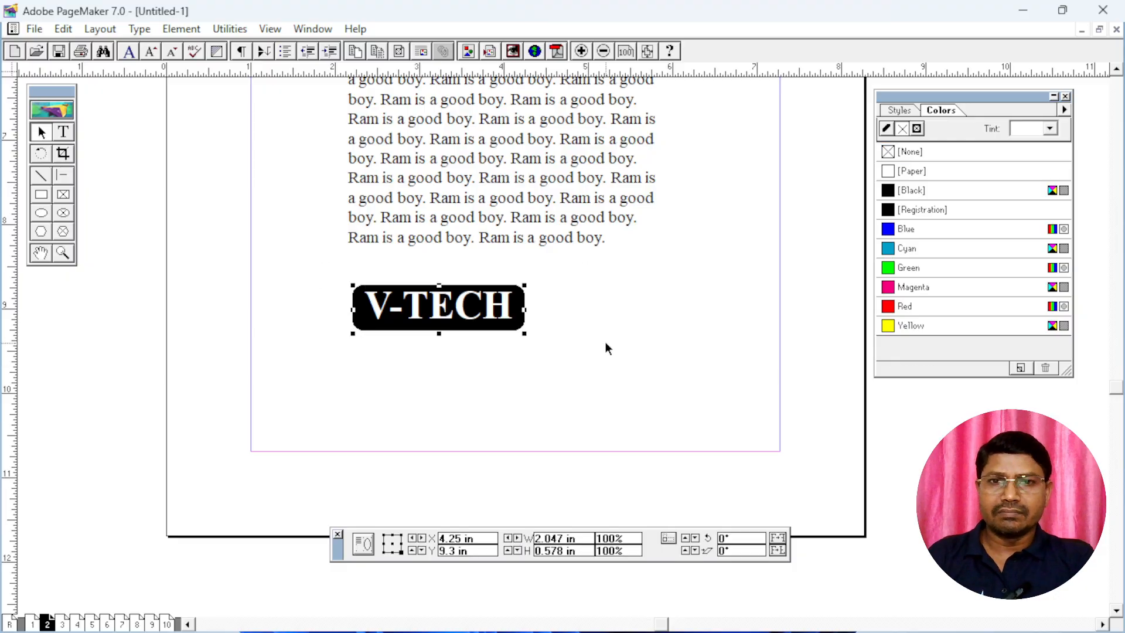
pyautogui.moveTo(446, 309); pyautogui.dragTo(412, 297)
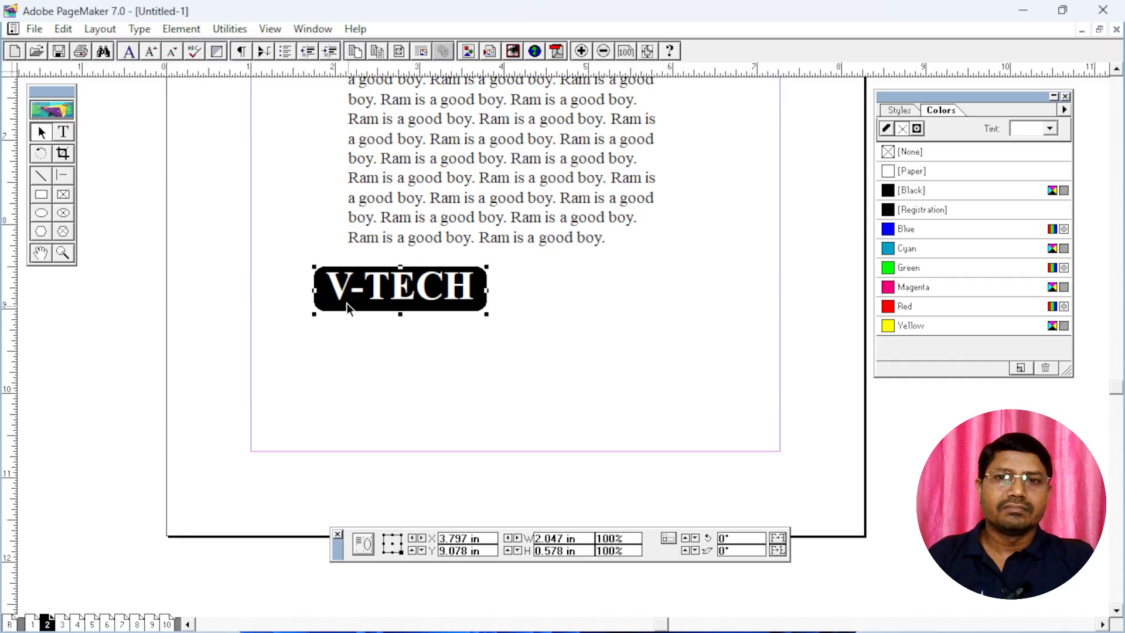
# Select all the text of the paragraph block and toggle strikethrough on and off
pyautogui.click(64, 134)
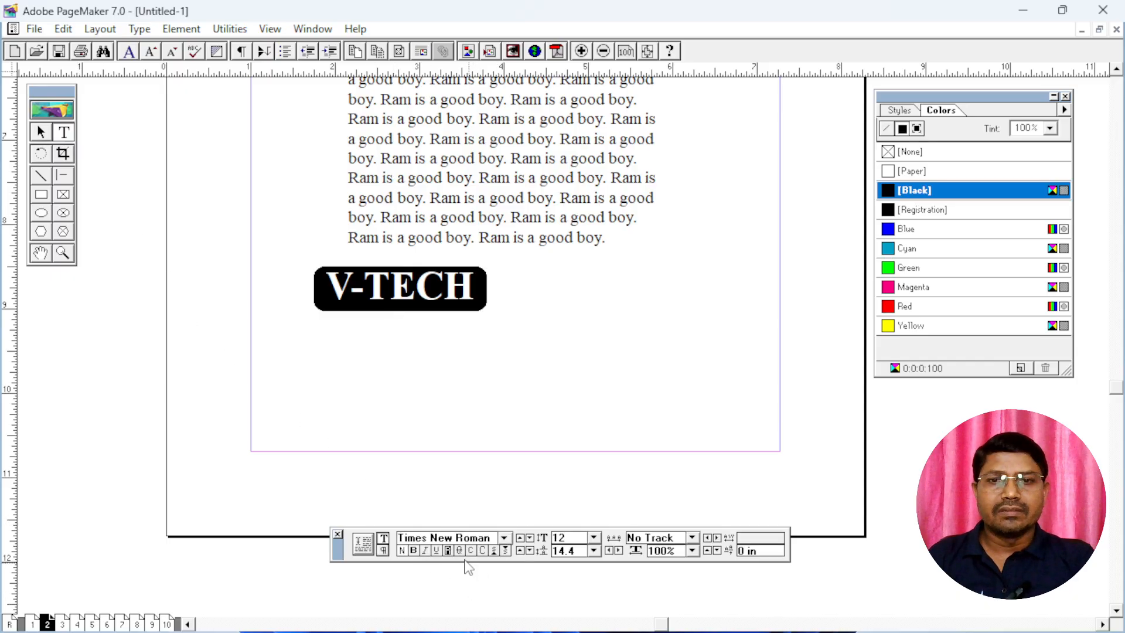
pyautogui.click(492, 178)
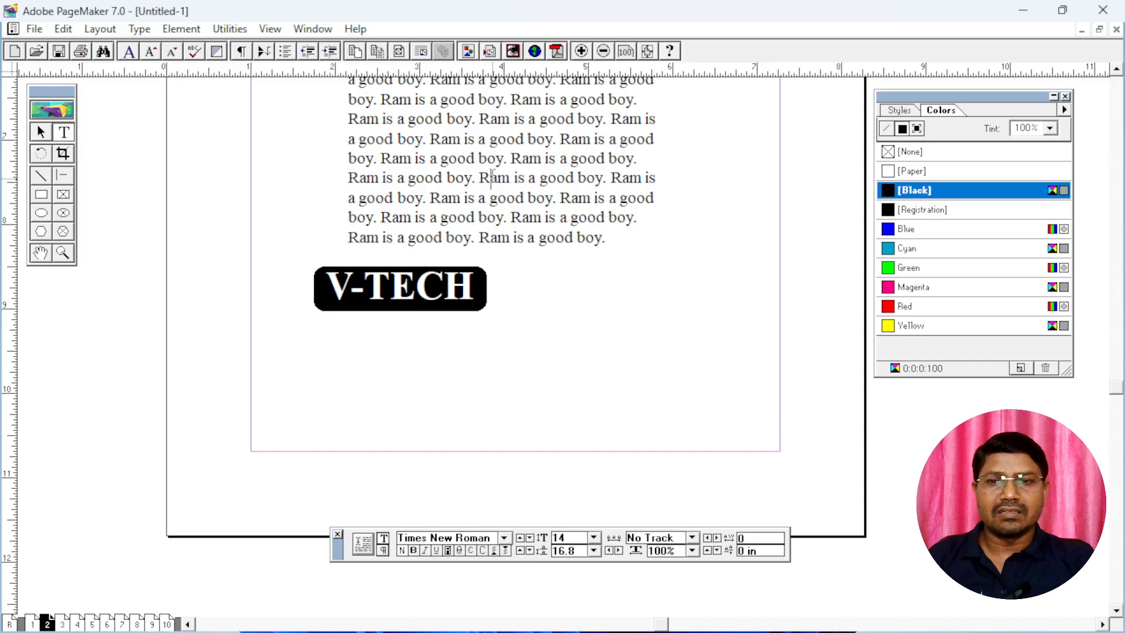
pyautogui.hotkey('ctrl', 'a')
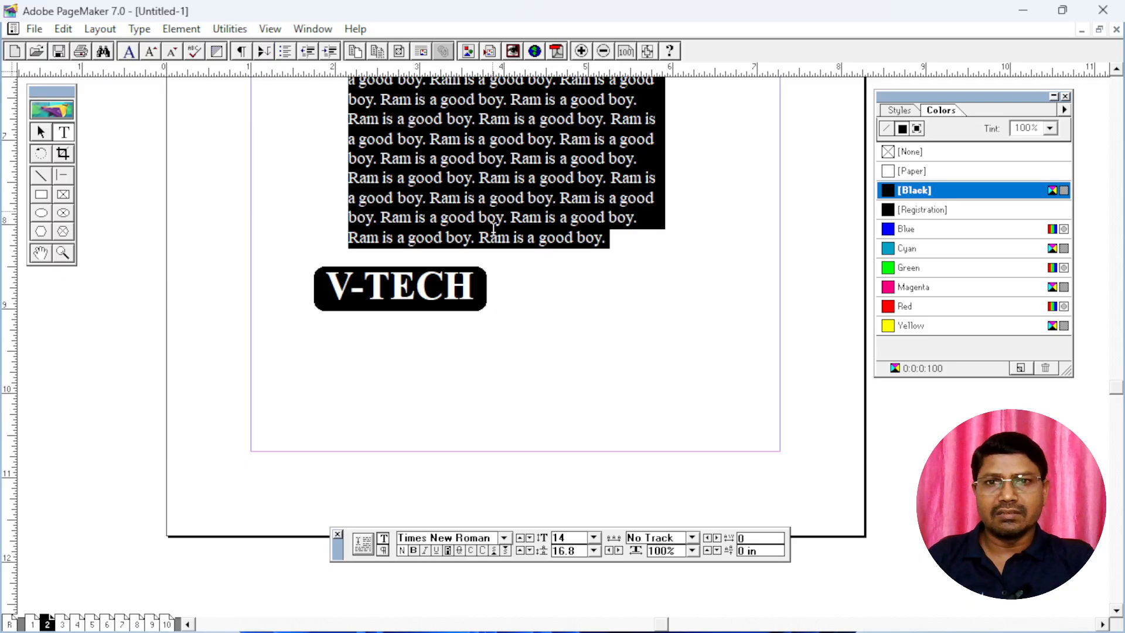
pyautogui.click(459, 550)
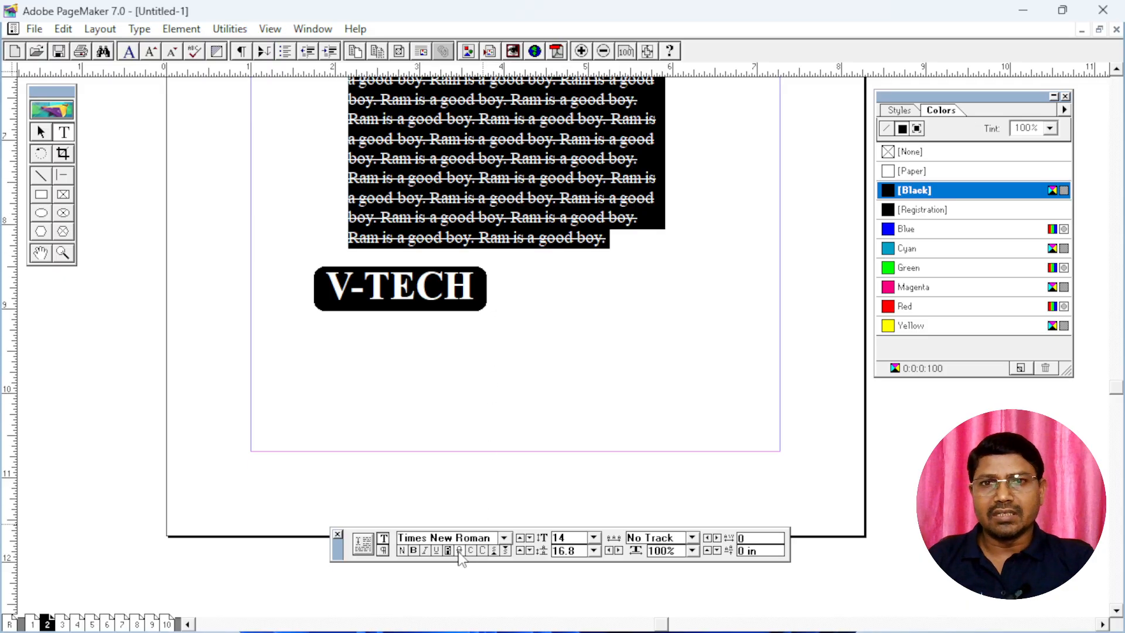
pyautogui.click(459, 552)
# Apply small caps to the selected paragraph text and switch it to all caps
pyautogui.moveTo(606, 96); pyautogui.dragTo(562, 269)
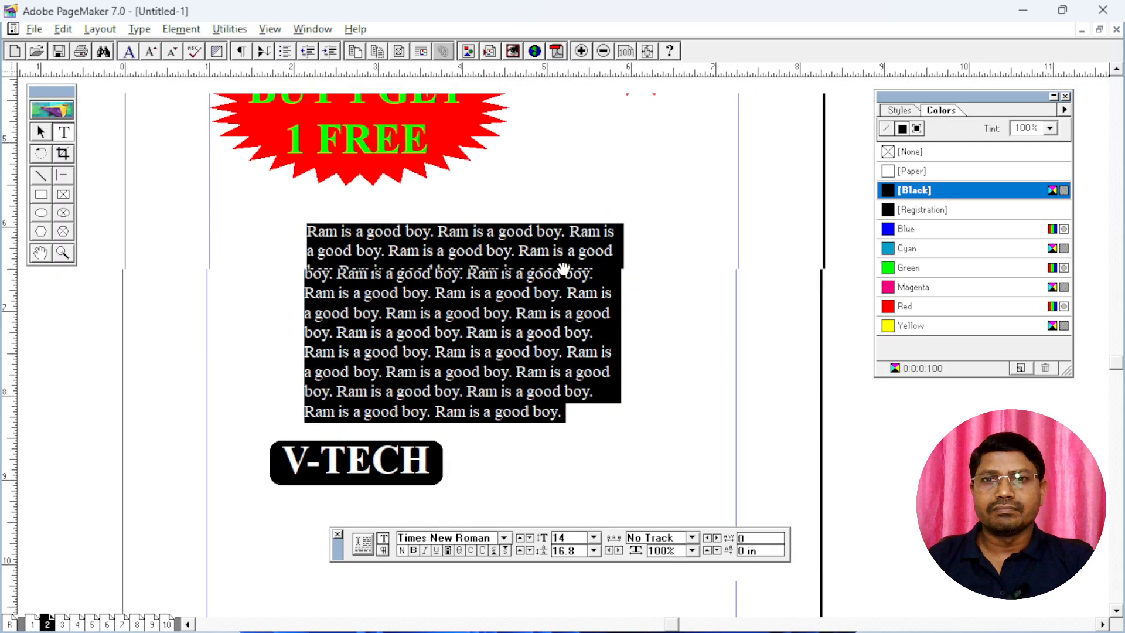
pyautogui.click(470, 550)
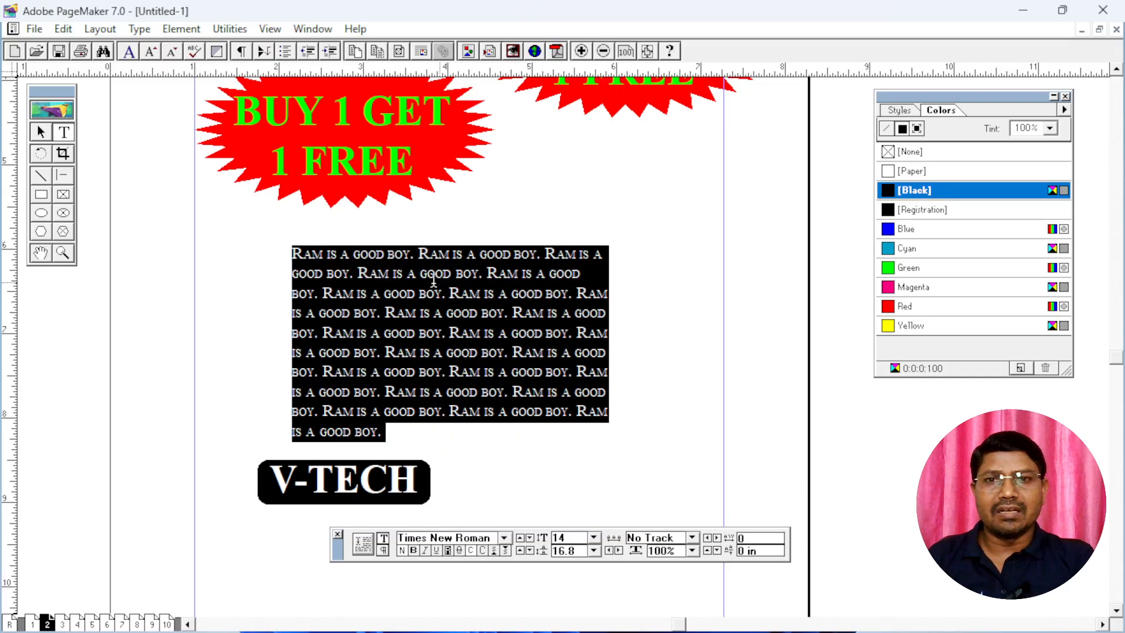
pyautogui.click(482, 551)
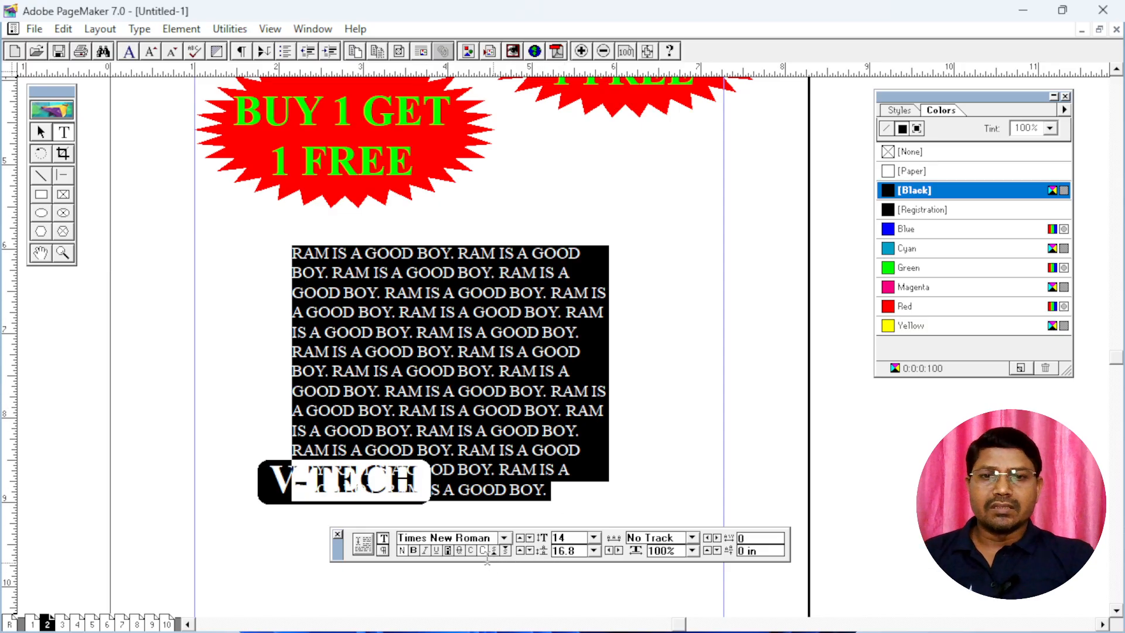
# Turn off all caps on the paragraph text and move the "V-TECH" label into the space above the paragraph's right half
pyautogui.click(482, 551)
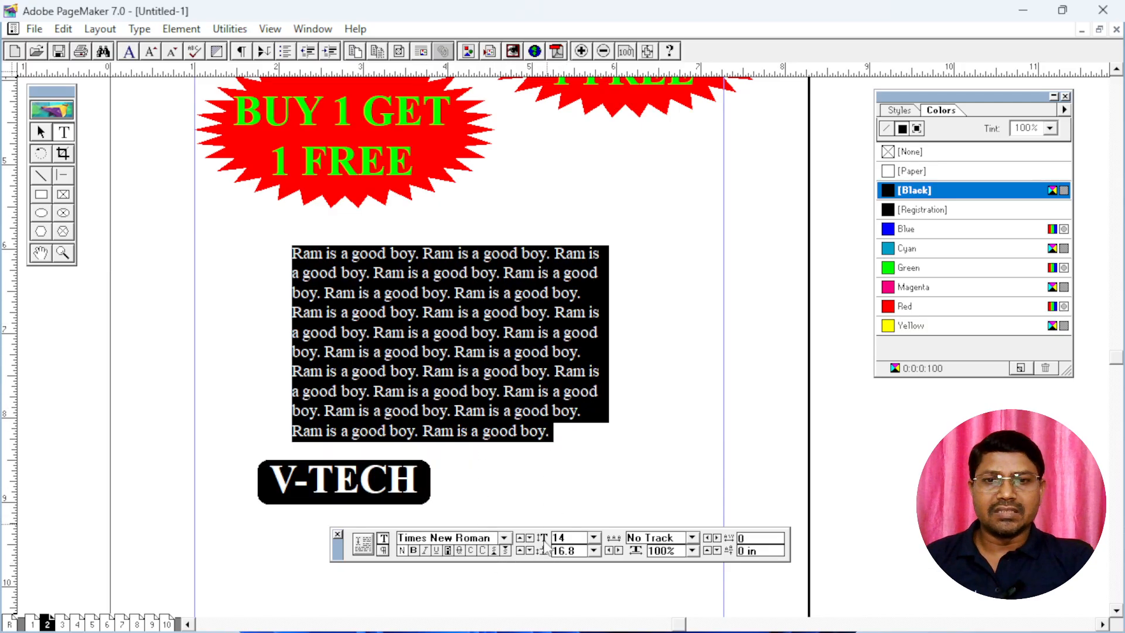
pyautogui.press('Right')
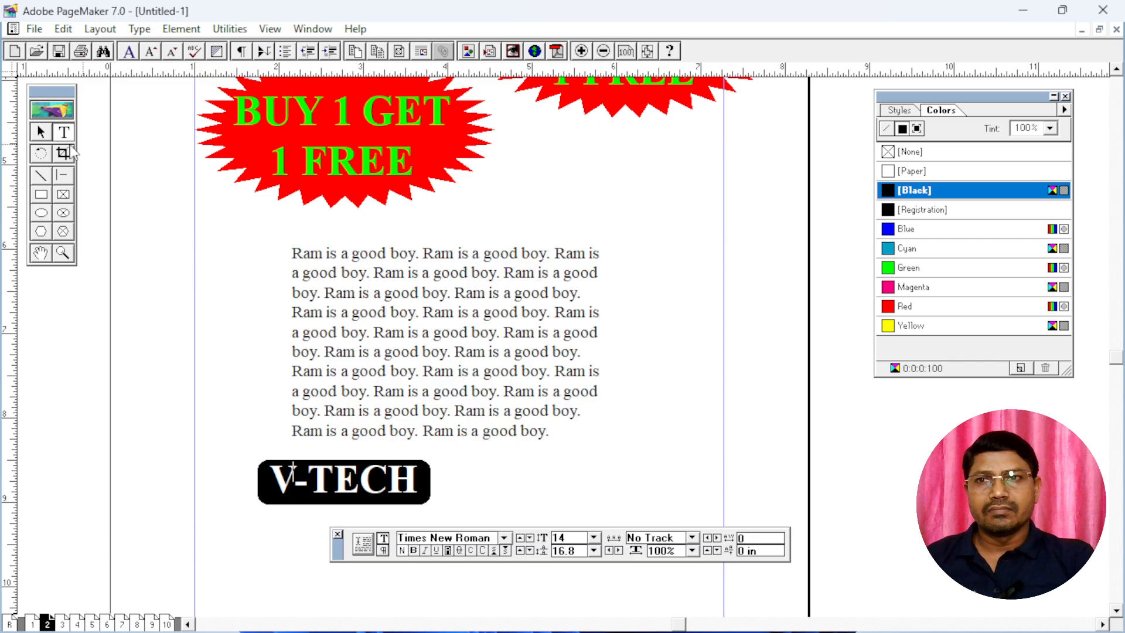
pyautogui.click(40, 134)
pyautogui.moveTo(317, 472); pyautogui.dragTo(588, 178)
# Create a text block below the paragraph containing "H2SO4 (9)2"
pyautogui.click(64, 133)
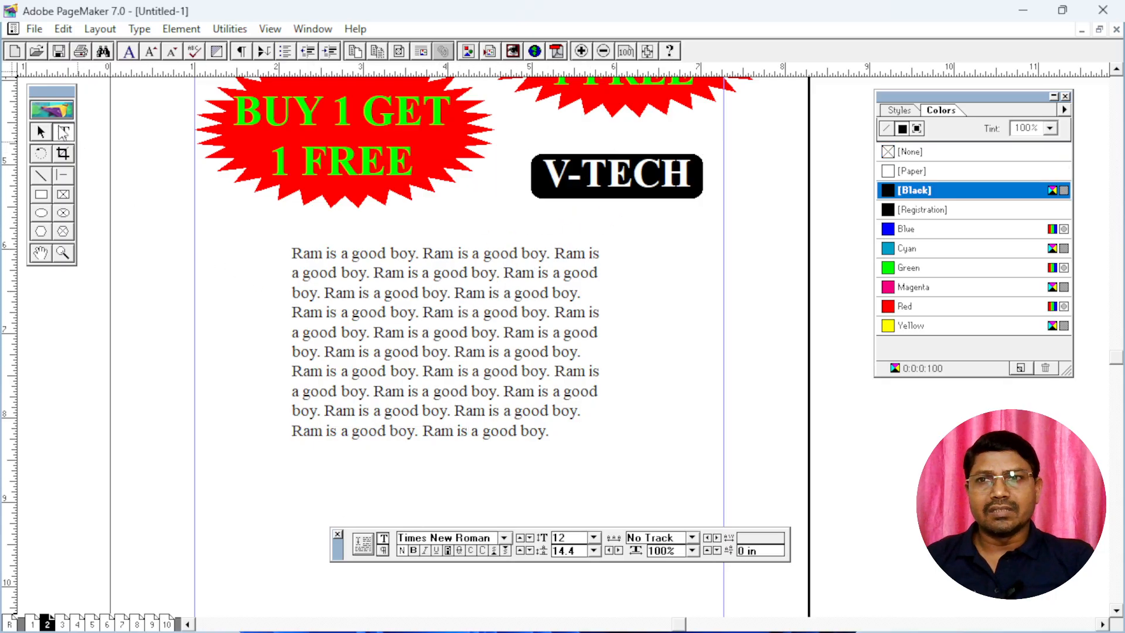
pyautogui.moveTo(510, 373); pyautogui.dragTo(519, 206)
pyautogui.click(308, 297)
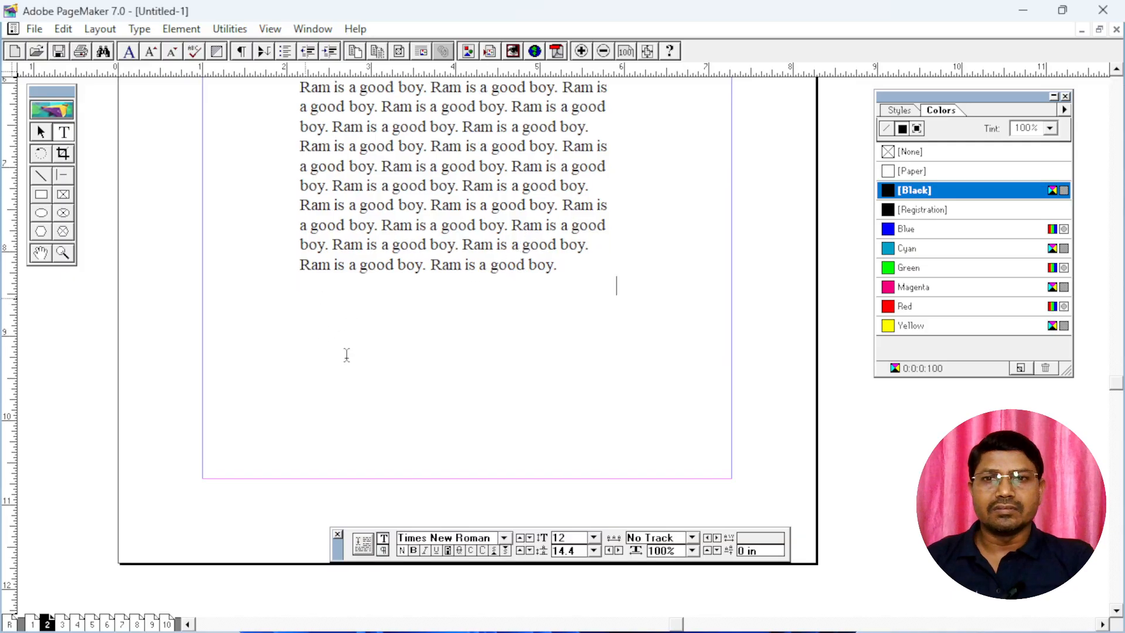
pyautogui.click(333, 317)
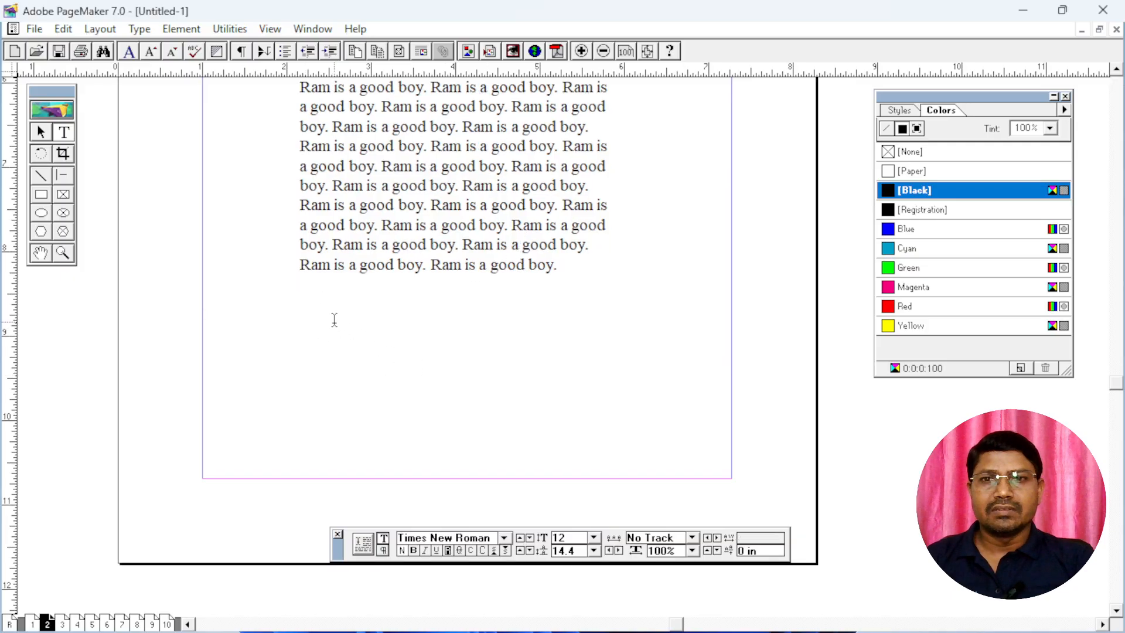
pyautogui.moveTo(334, 319); pyautogui.dragTo(523, 387)
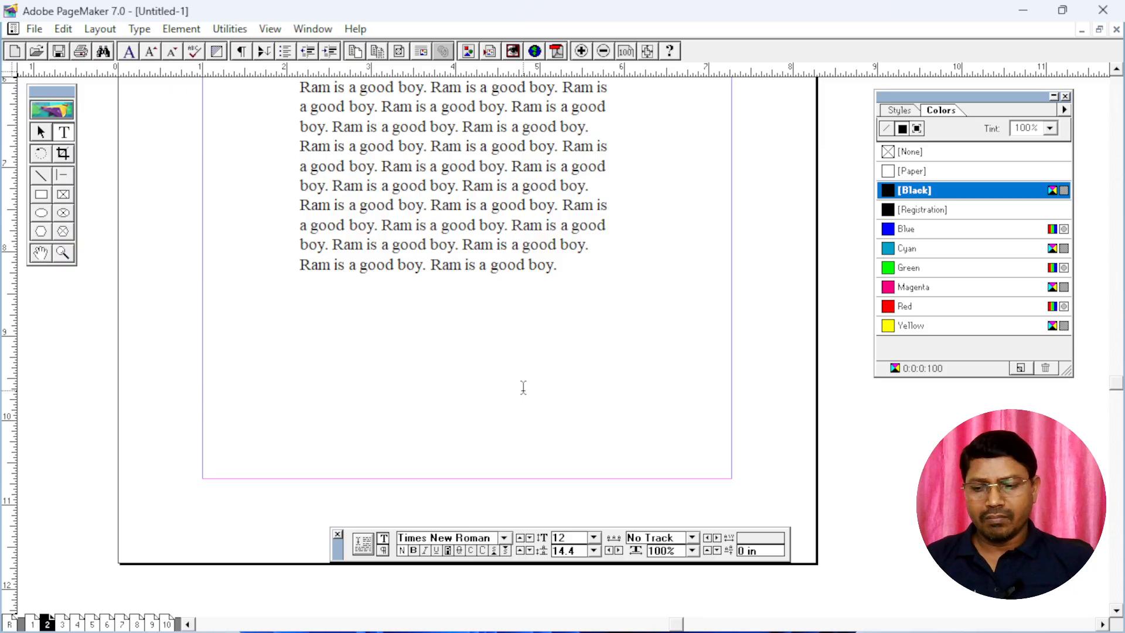
pyautogui.write('H2')
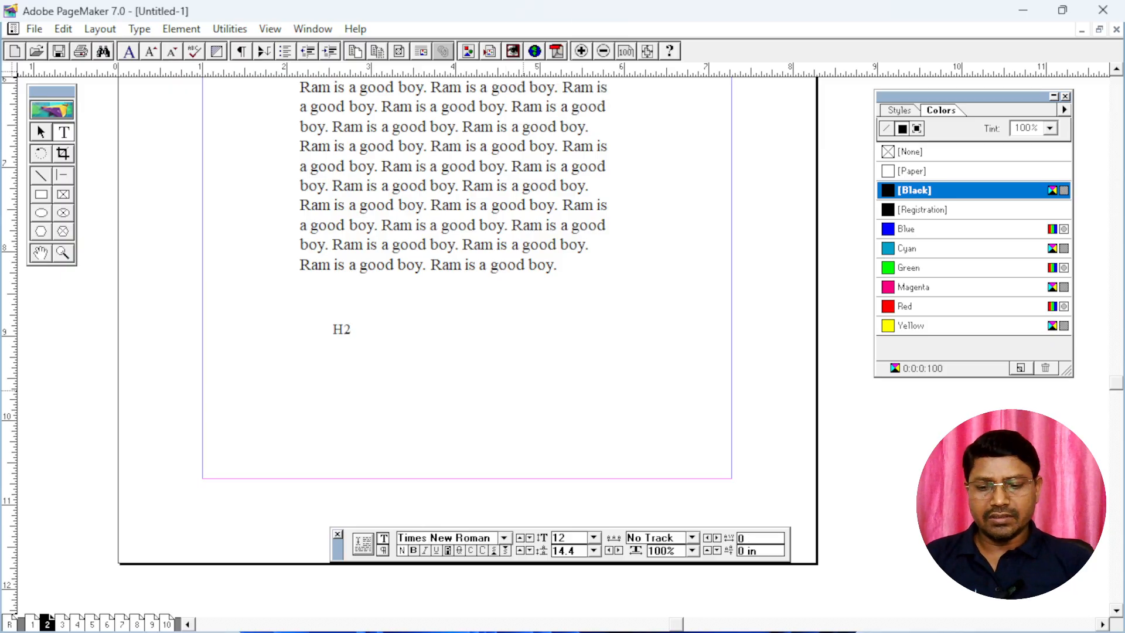
pyautogui.write('SO4')
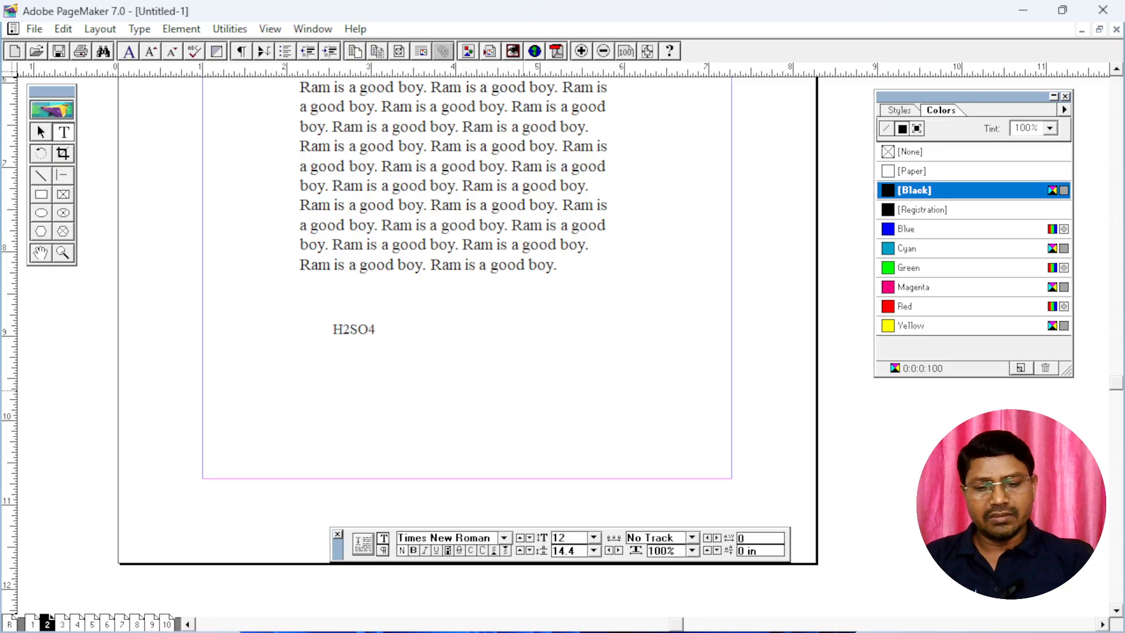
pyautogui.write('  (9)2')
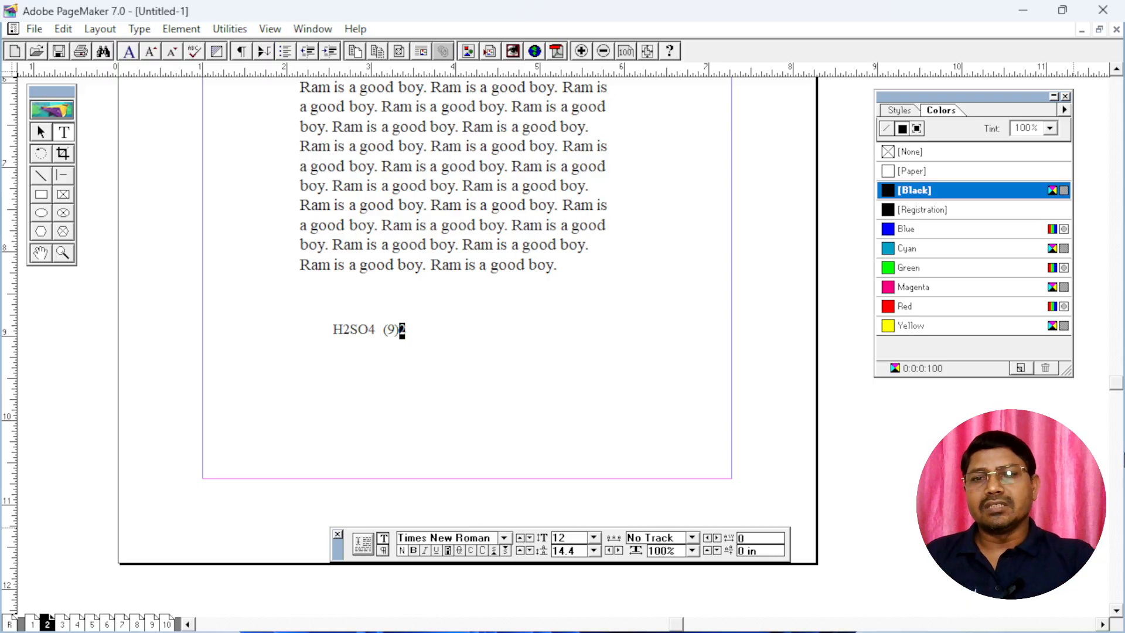
# Superscript the 2 after "(9)" and subscript the 4 and the 2 in "H2SO4"
pyautogui.click(495, 551)
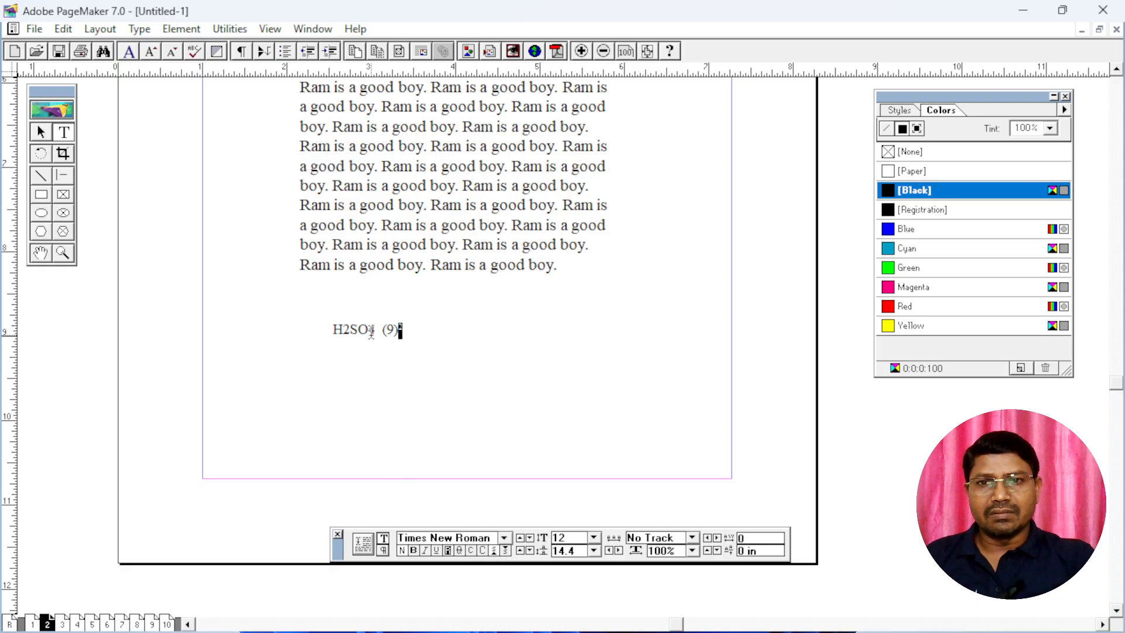
pyautogui.moveTo(370, 329); pyautogui.dragTo(375, 332)
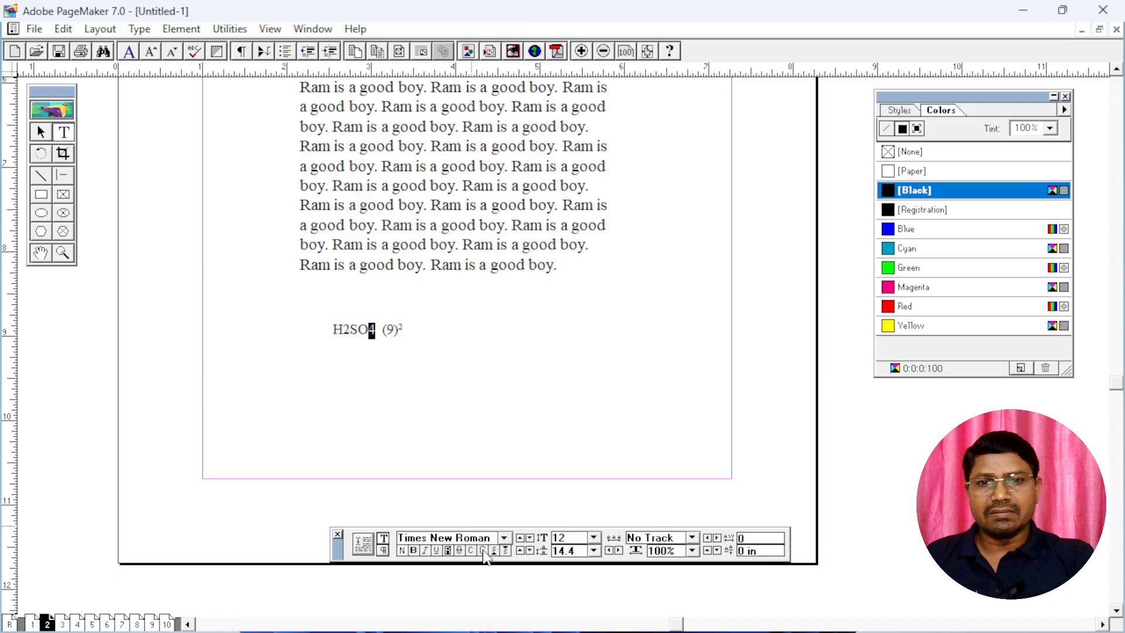
pyautogui.click(505, 551)
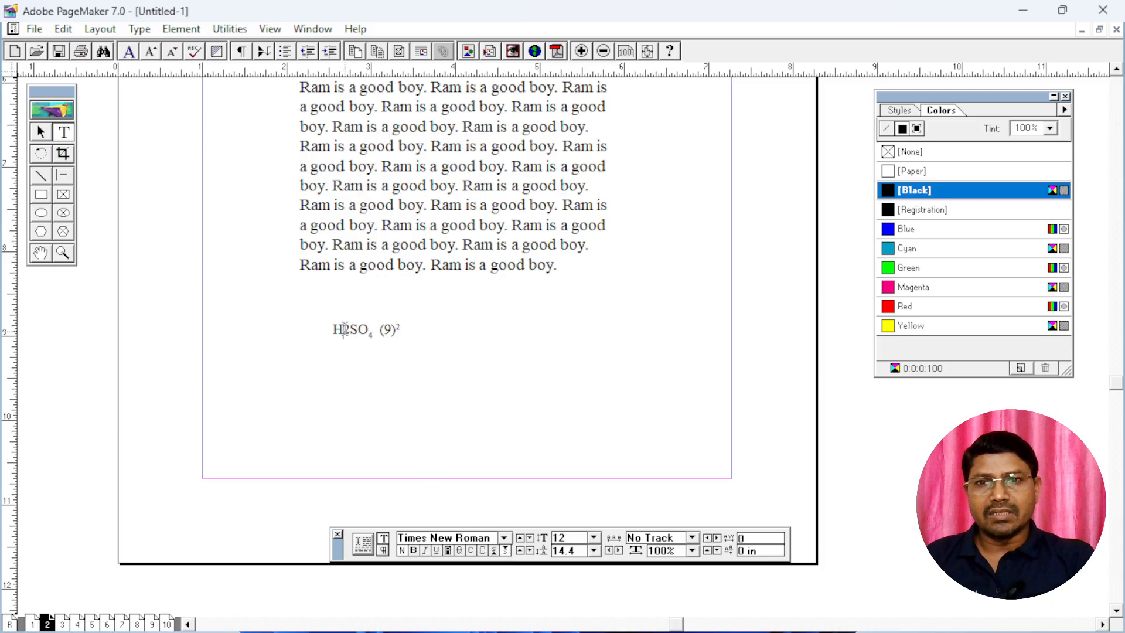
pyautogui.moveTo(343, 329); pyautogui.dragTo(350, 331)
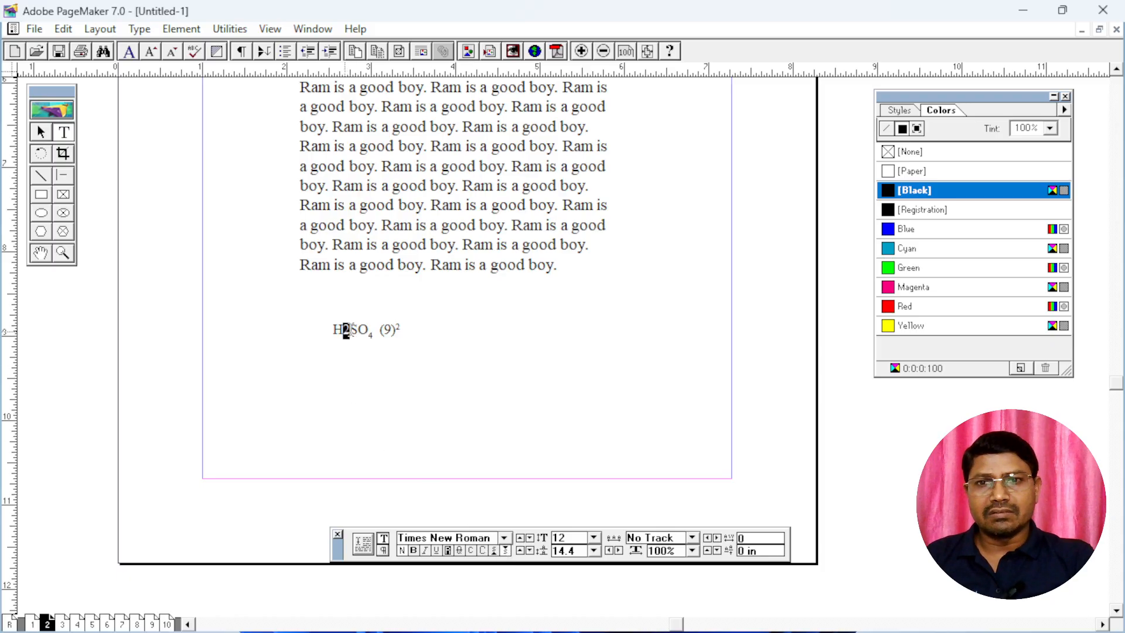
pyautogui.click(504, 551)
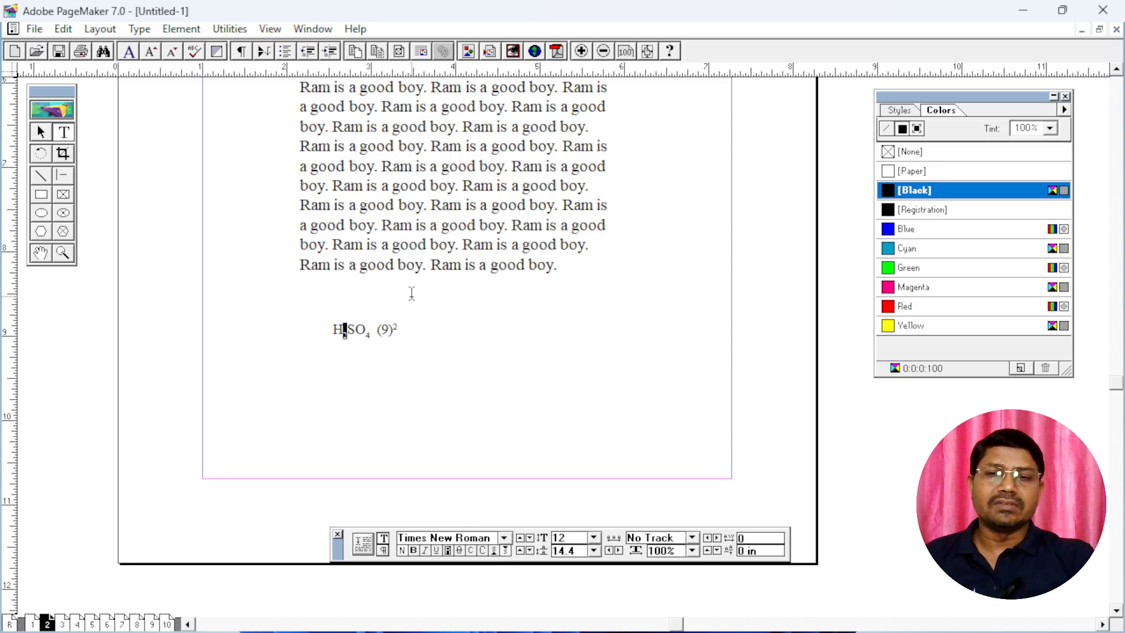
# Move the formula text block slightly up and left, and delete it
pyautogui.click(41, 133)
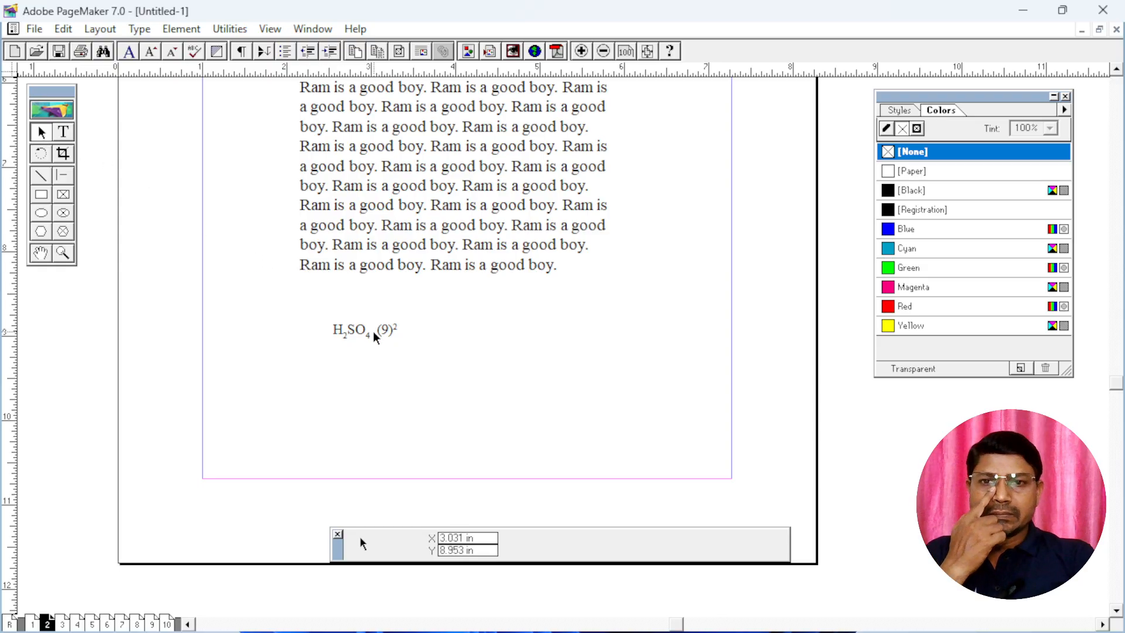
pyautogui.moveTo(374, 336); pyautogui.dragTo(349, 323)
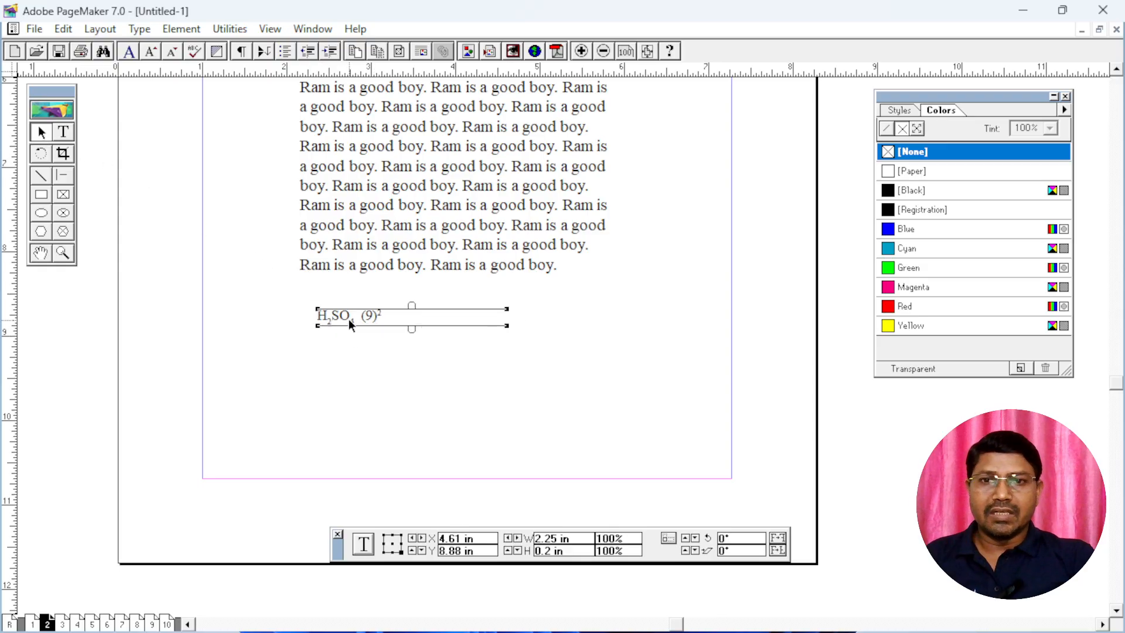
pyautogui.click(70, 136)
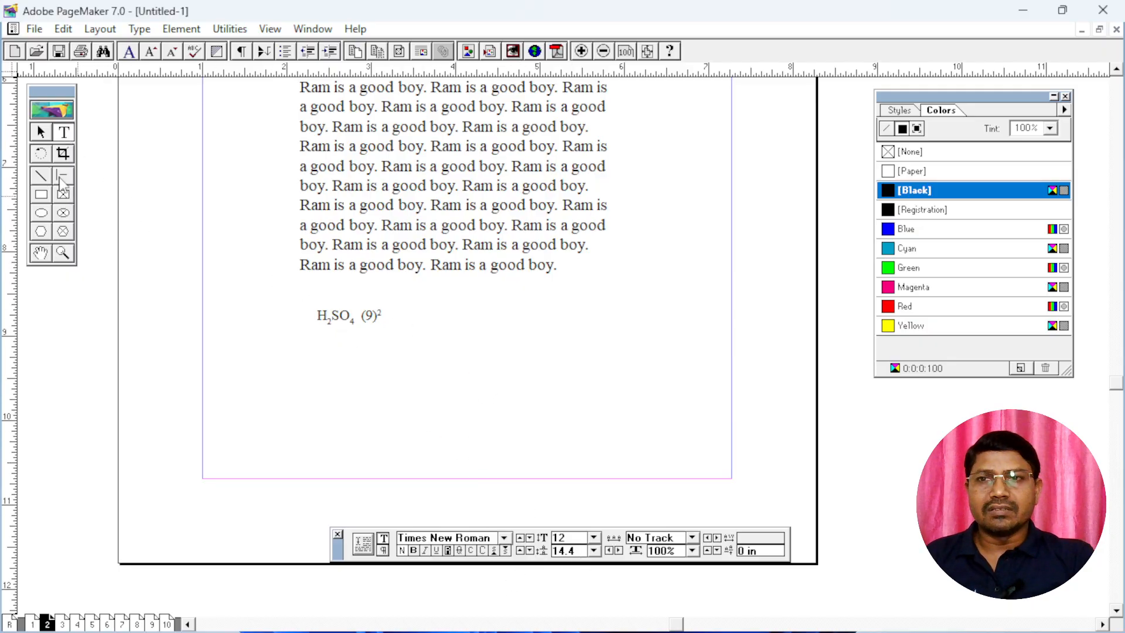
pyautogui.click(42, 134)
pyautogui.click(340, 319)
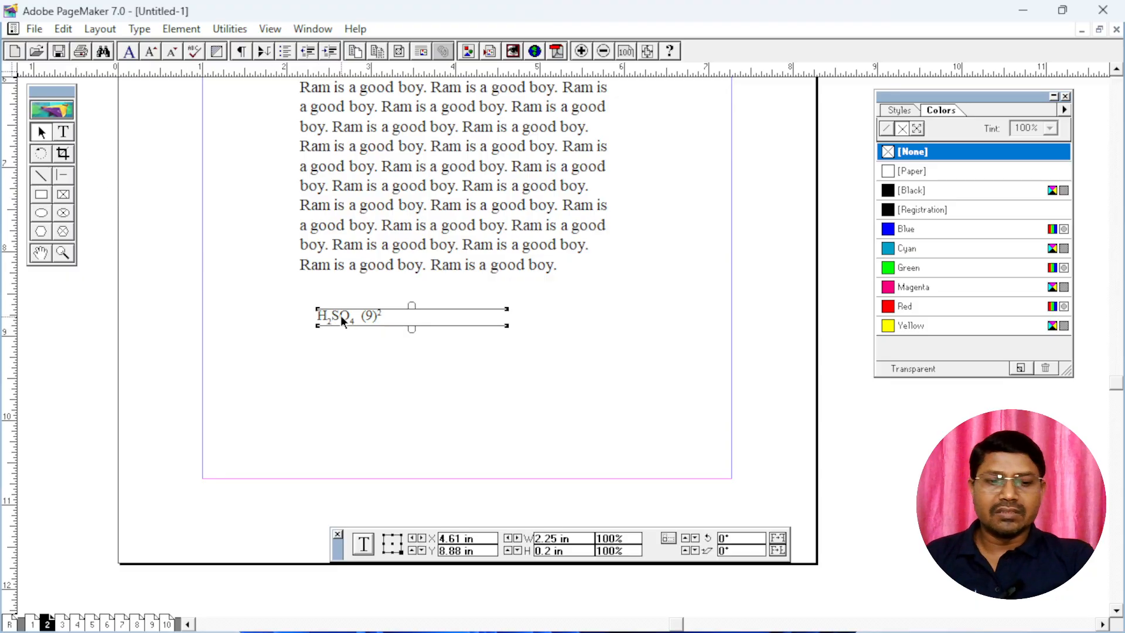
pyautogui.press('Delete')
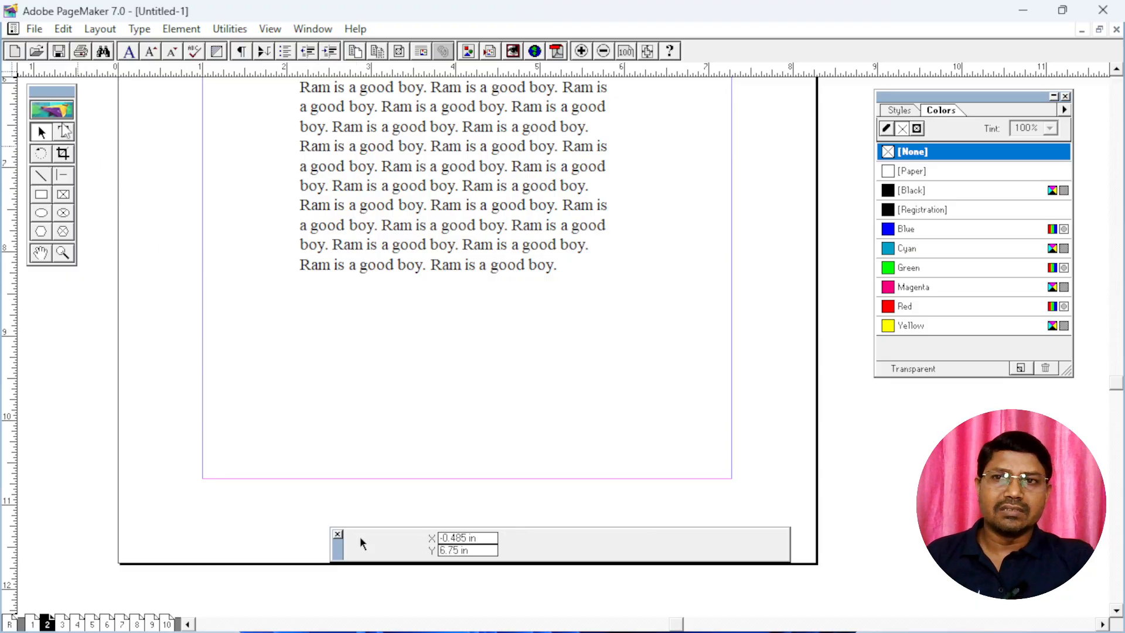
# Select all the text of the paragraph block and set its leading to 22
pyautogui.click(63, 132)
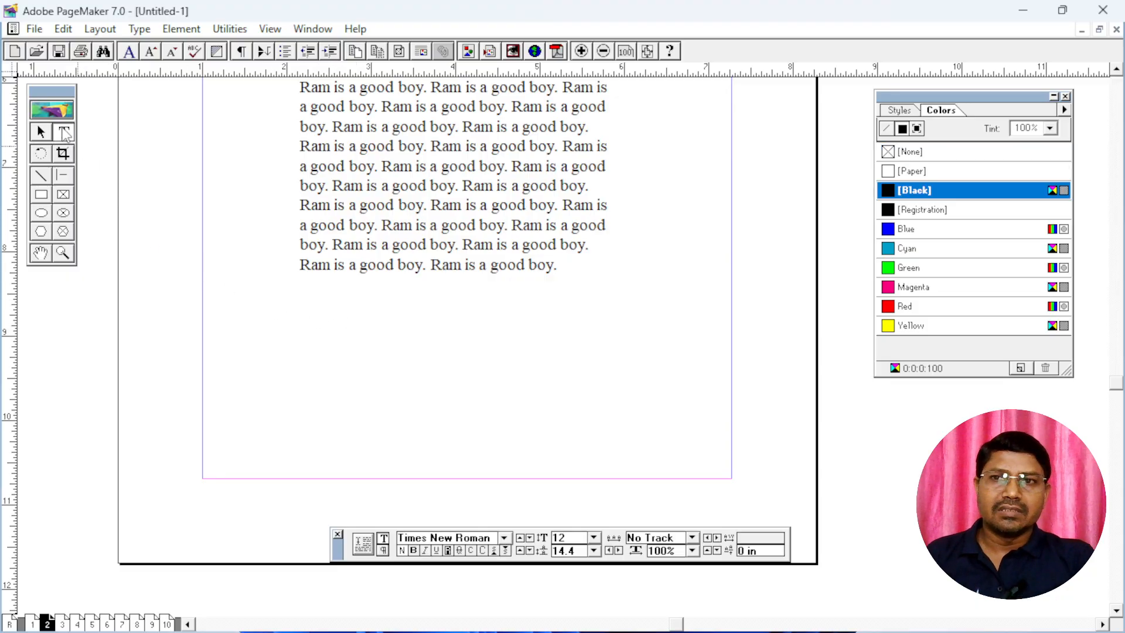
pyautogui.click(367, 166)
pyautogui.hotkey('ctrl', 'a')
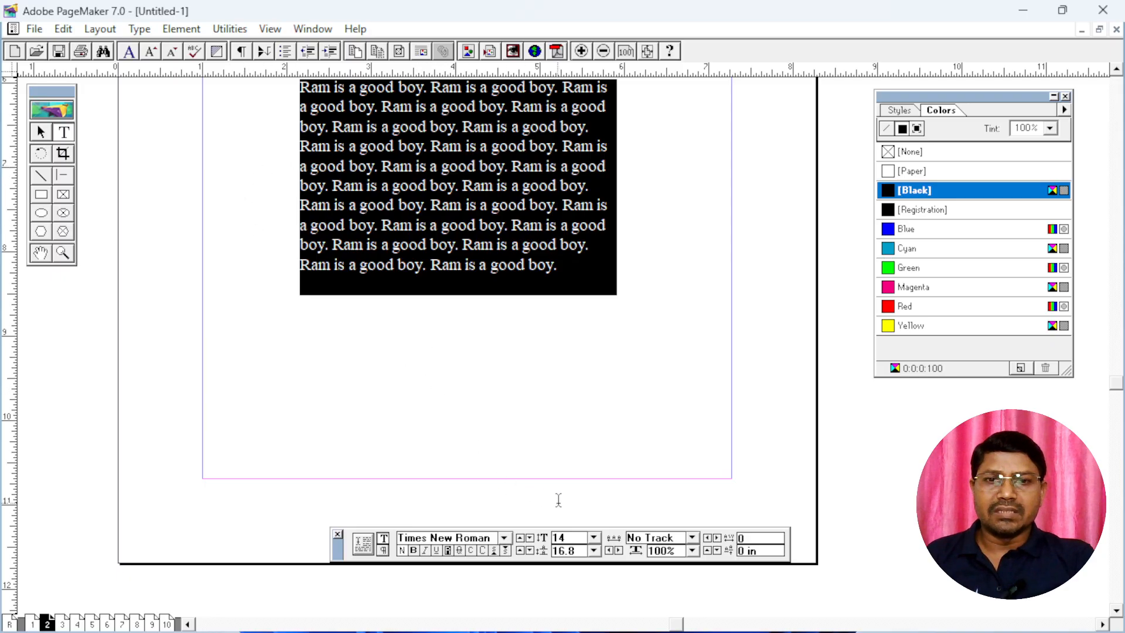
pyautogui.doubleClick(580, 550)
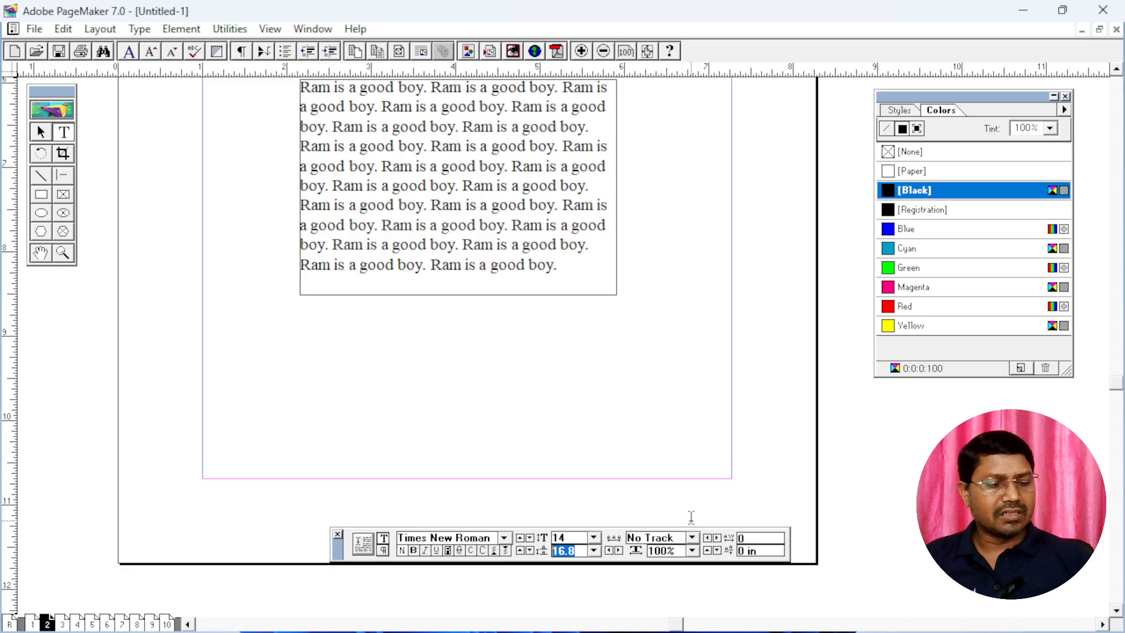
pyautogui.write('22')
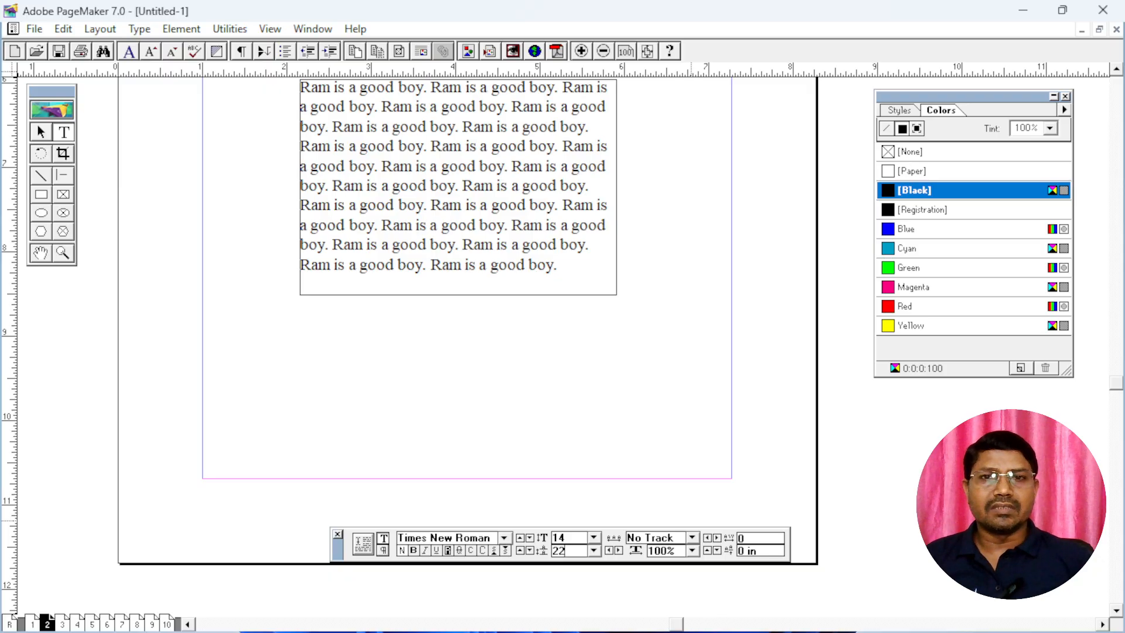
pyautogui.press('Return')
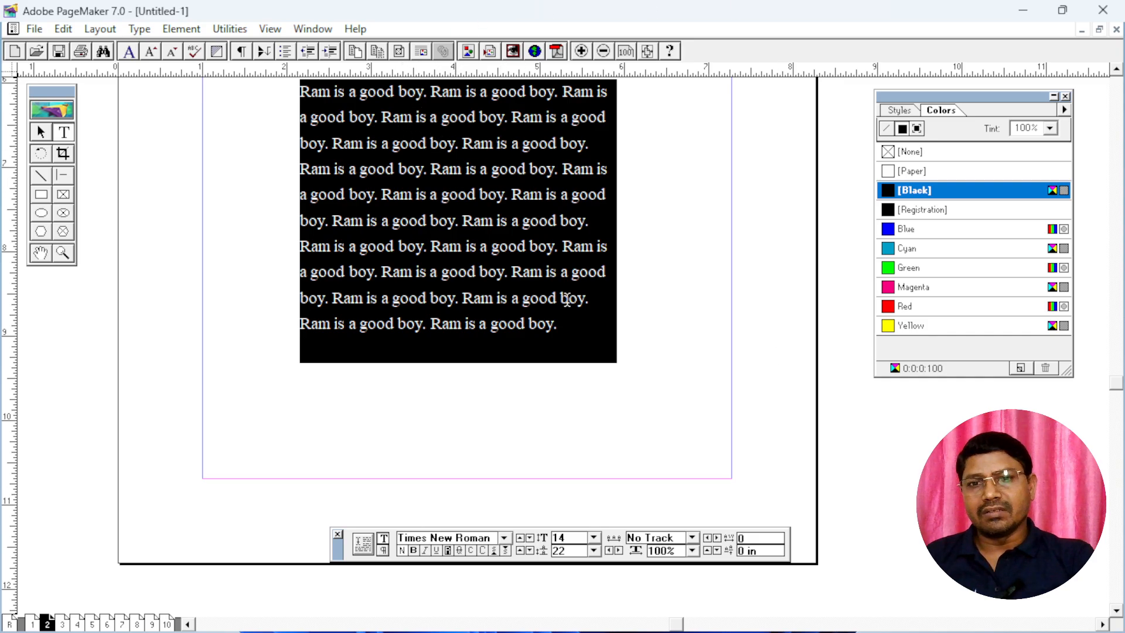
# Increase the leading of the selected paragraph text to 30 and deselect the text
pyautogui.doubleClick(576, 551)
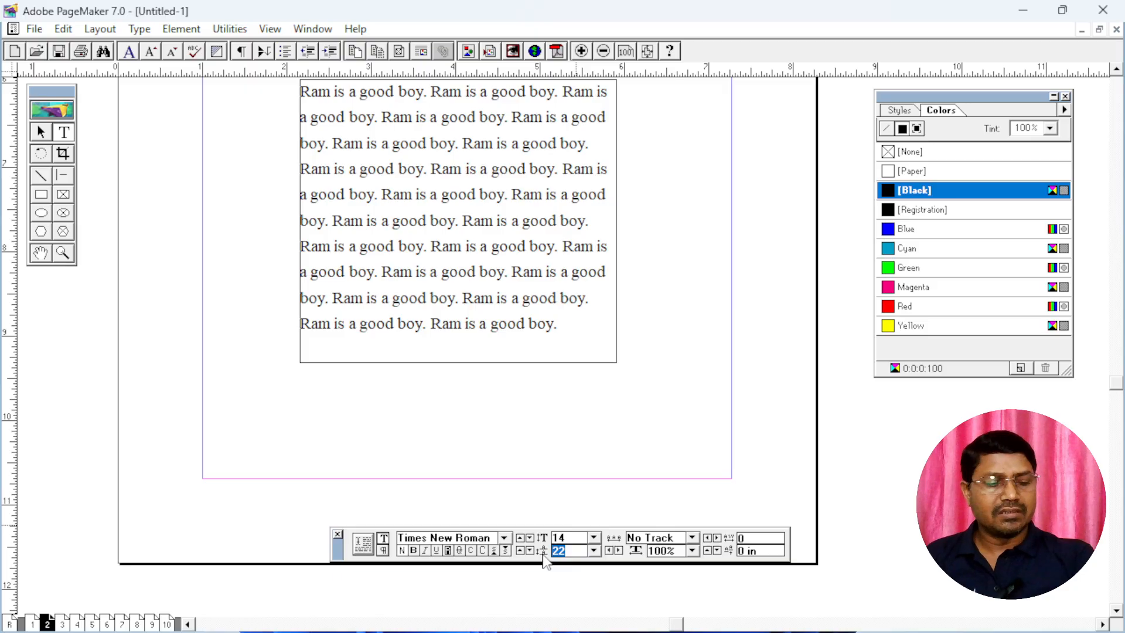
pyautogui.write('30')
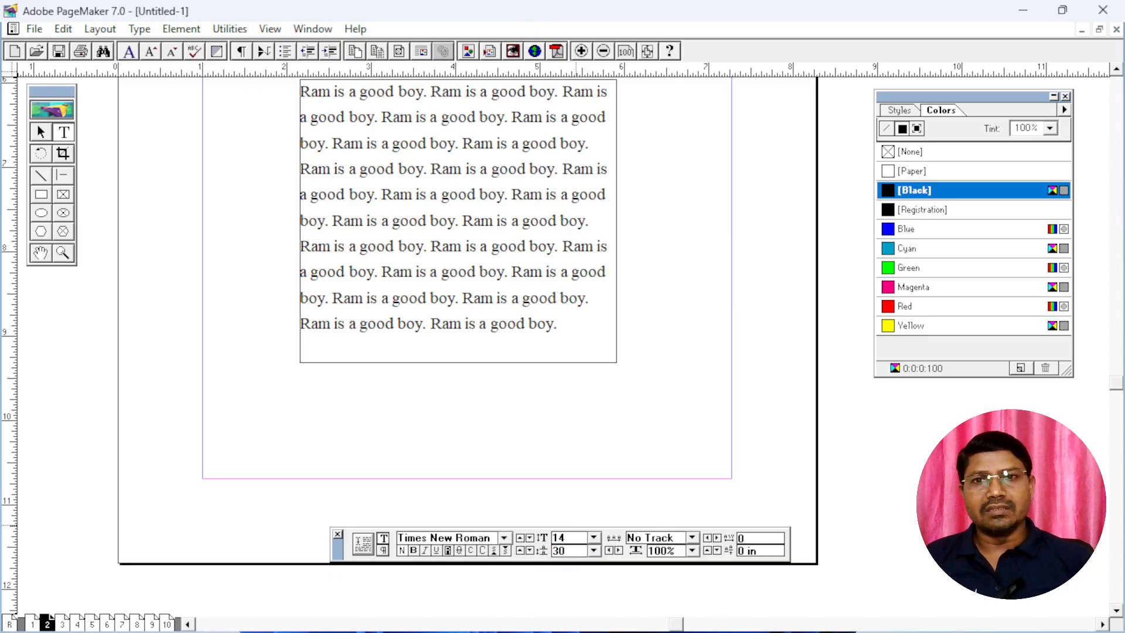
pyautogui.press('Return')
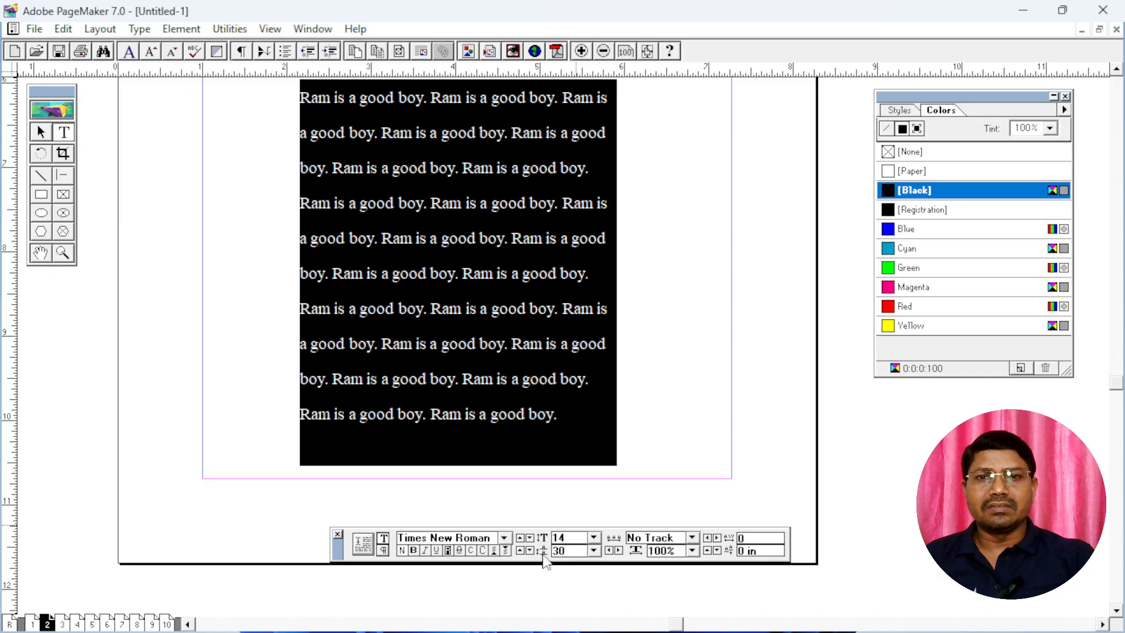
pyautogui.click(431, 238)
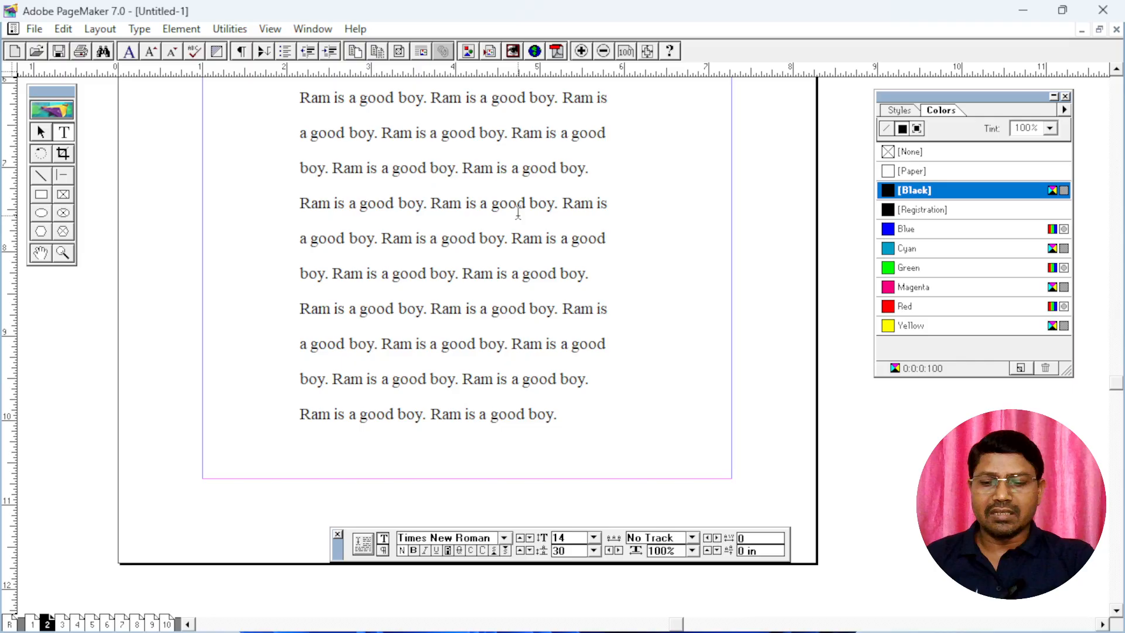
# Select all the paragraph text again and return its leading to 16.8
pyautogui.hotkey('ctrl', 'a')
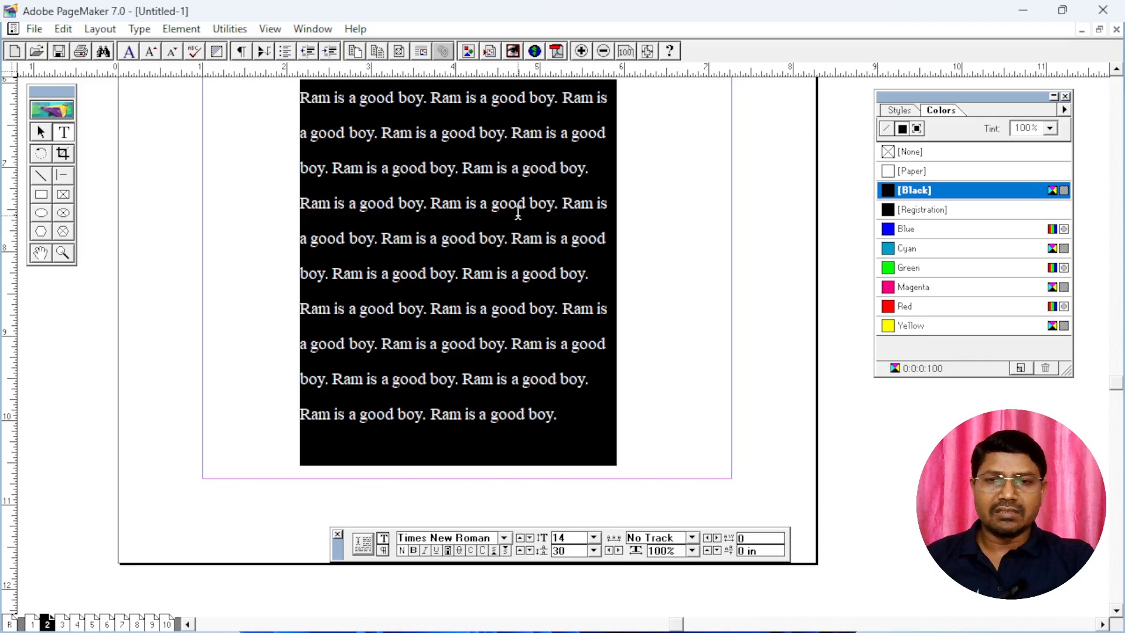
pyautogui.click(595, 555)
pyautogui.click(573, 560)
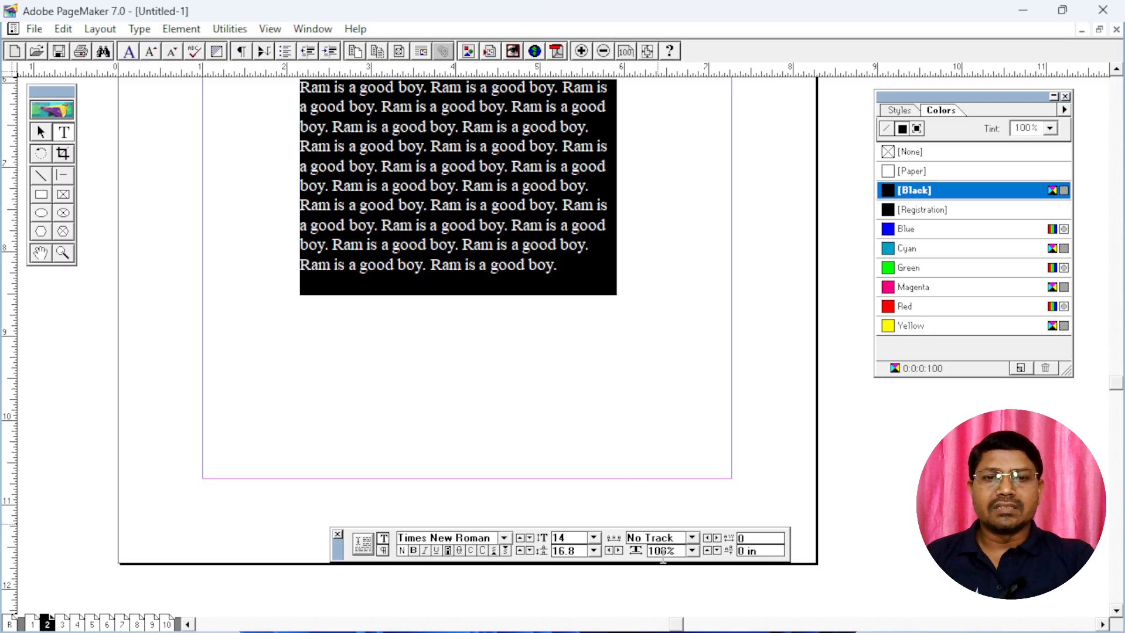
pyautogui.click(683, 551)
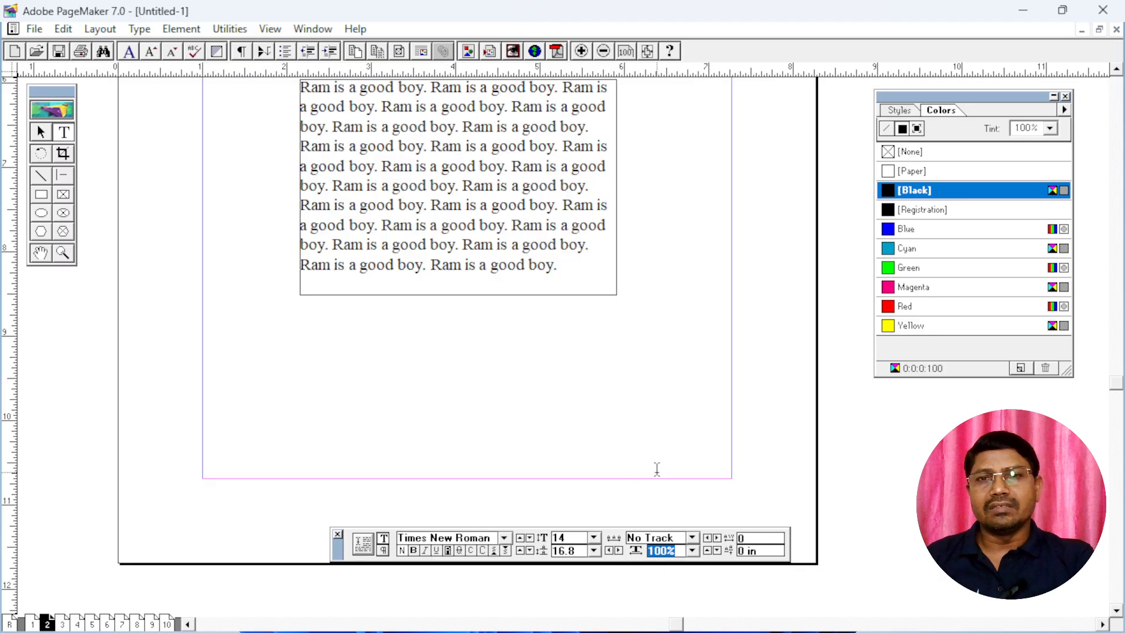
# Insert a new line above the paragraph text and enter "V-TECH" on it in capitals
pyautogui.tripleClick(476, 240)
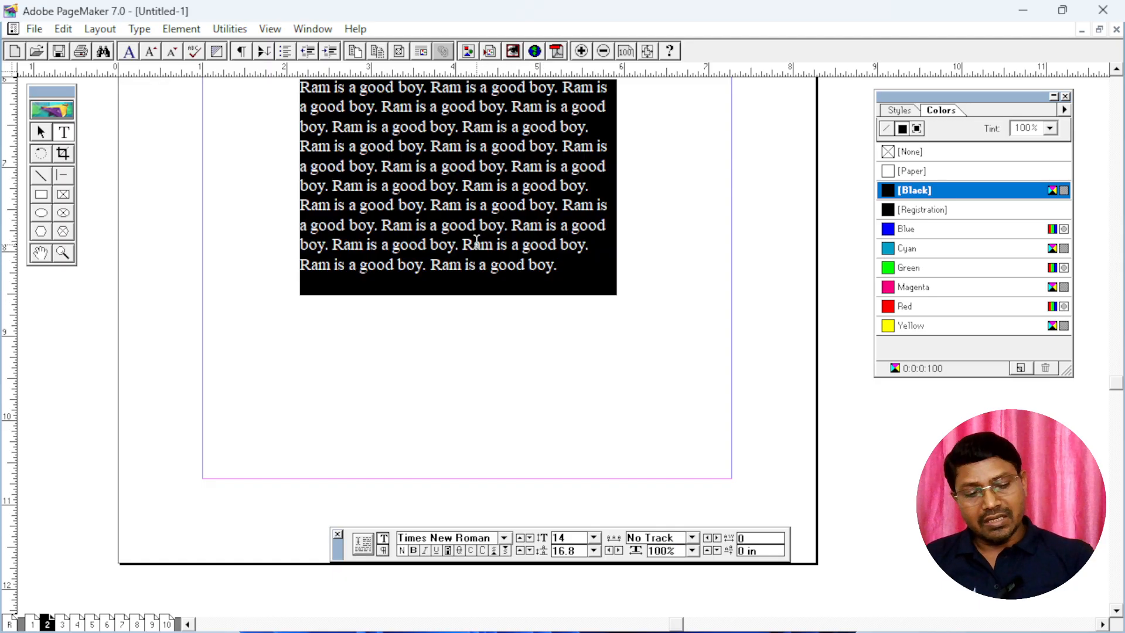
pyautogui.press('Up')
pyautogui.press('Return')
pyautogui.press('Up')
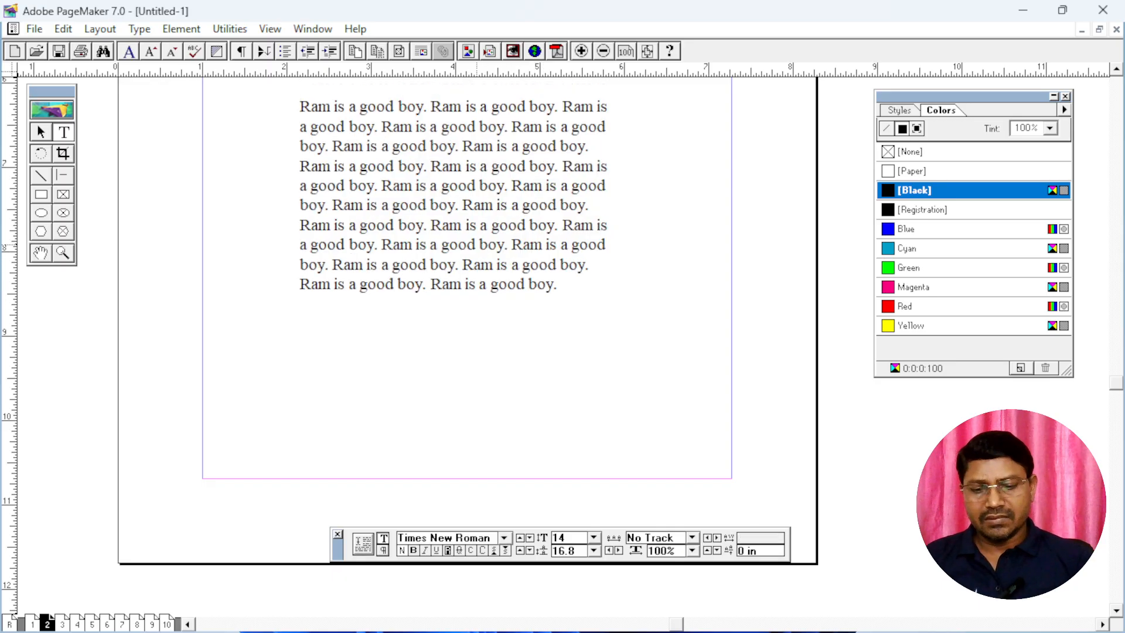
pyautogui.write('v-tech')
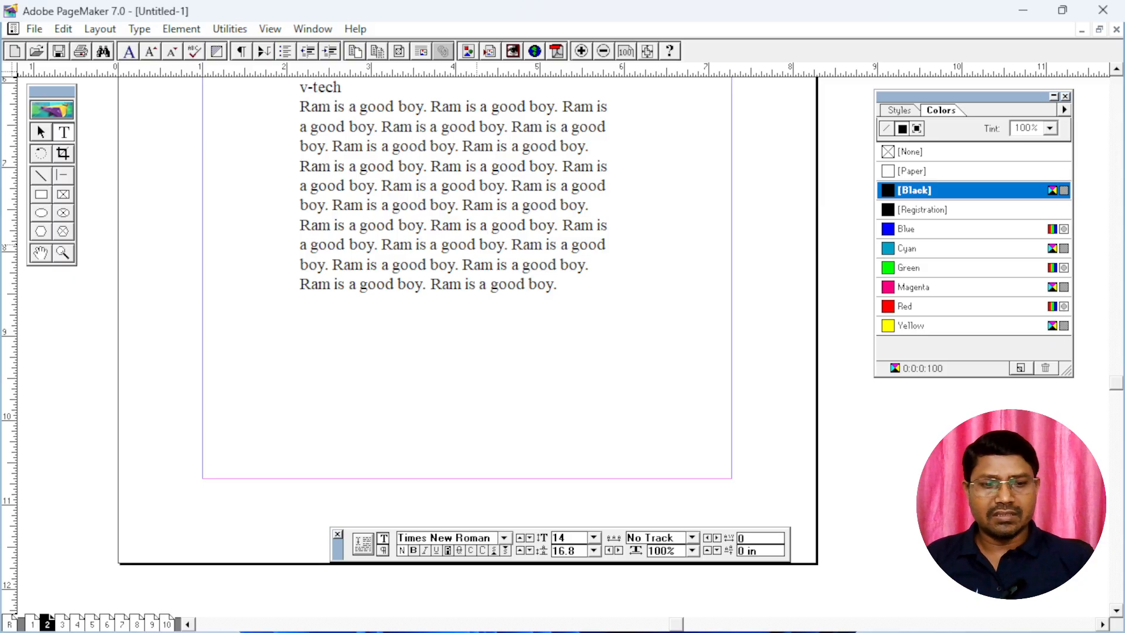
pyautogui.hotkey('shift', 'Home')
pyautogui.press('capslock')
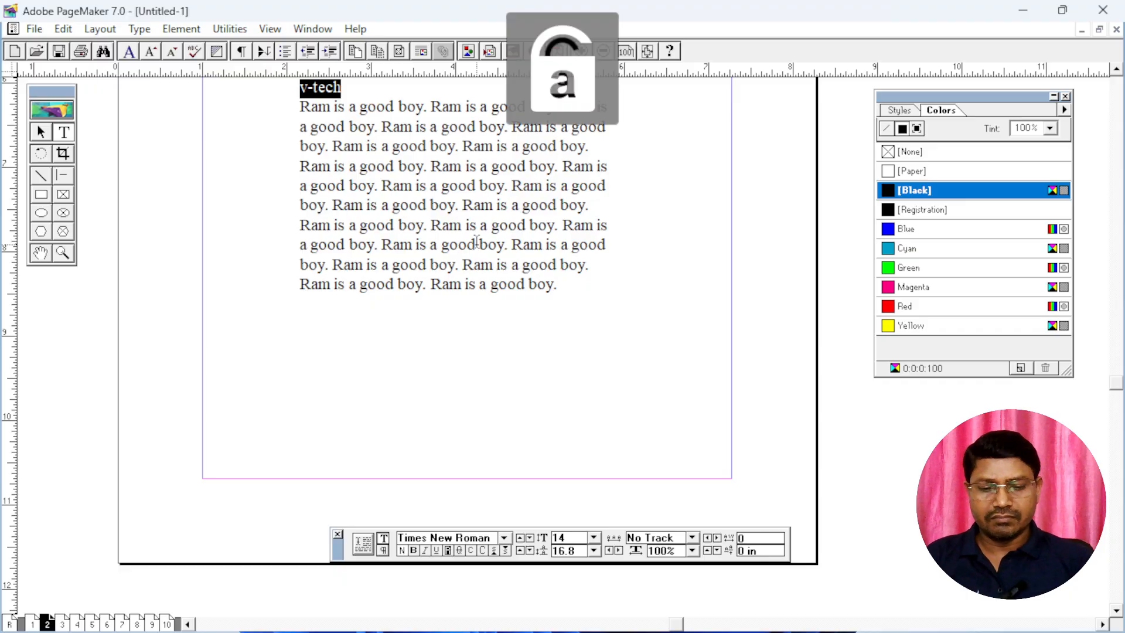
pyautogui.write('V-TECH')
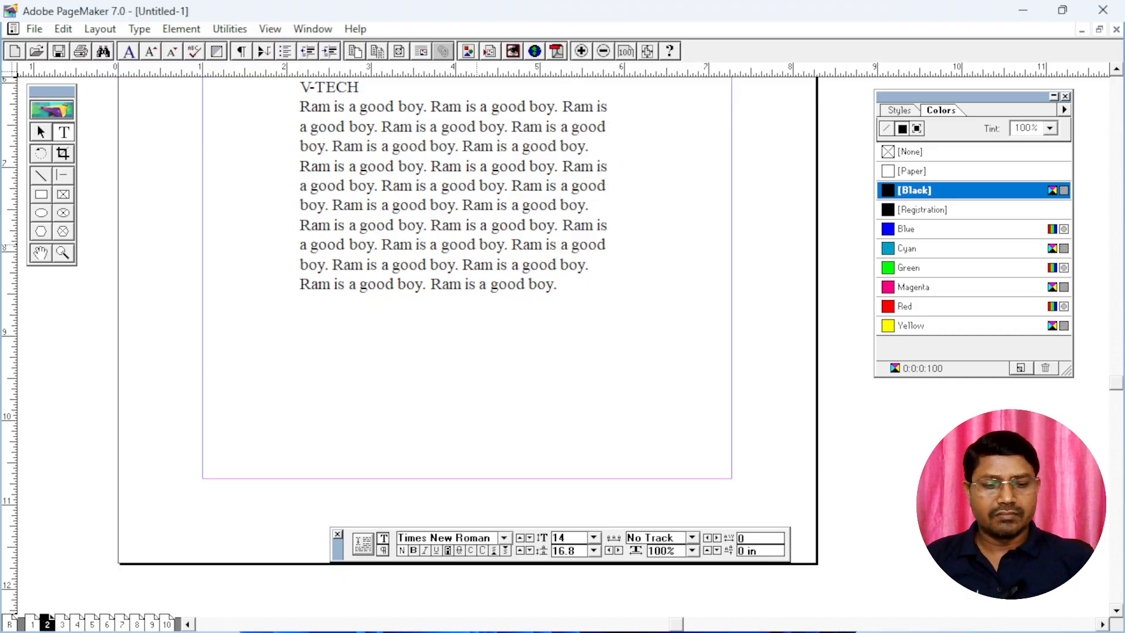
# Select the "V-TECH" heading above the paragraph and set its character width to 250%
pyautogui.hotkey('shift', 'Left')
pyautogui.hotkey('shift', 'Left')
pyautogui.hotkey('shift', 'Left')
pyautogui.hotkey('shift', 'Left')
pyautogui.hotkey('shift', 'Left')
pyautogui.hotkey('shift', 'Left')
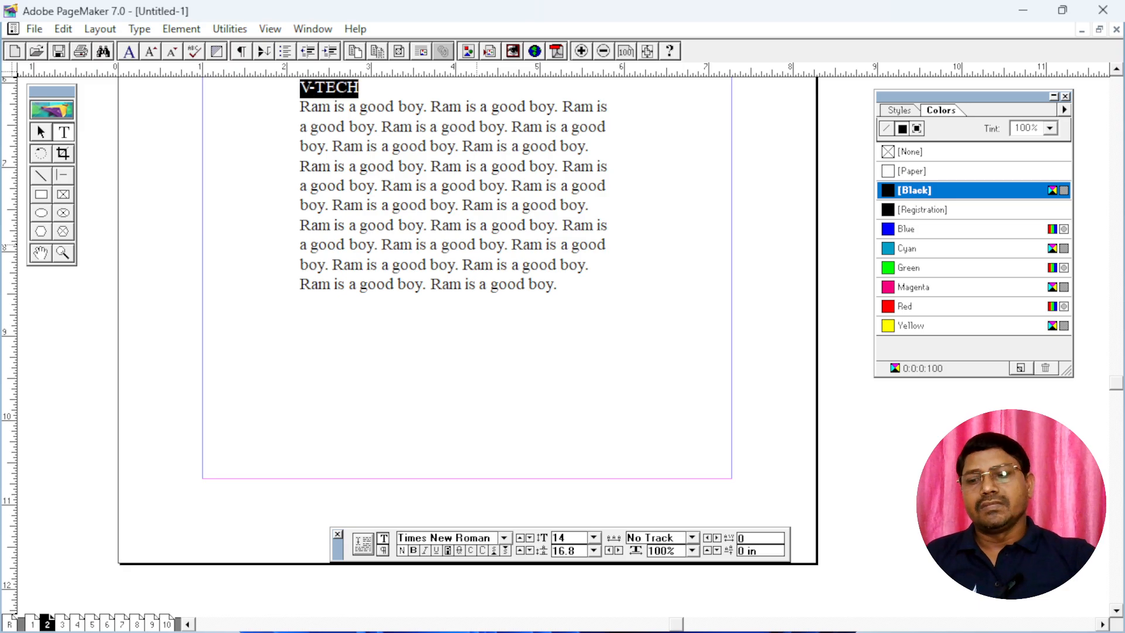
pyautogui.scroll(3, 418, 176)
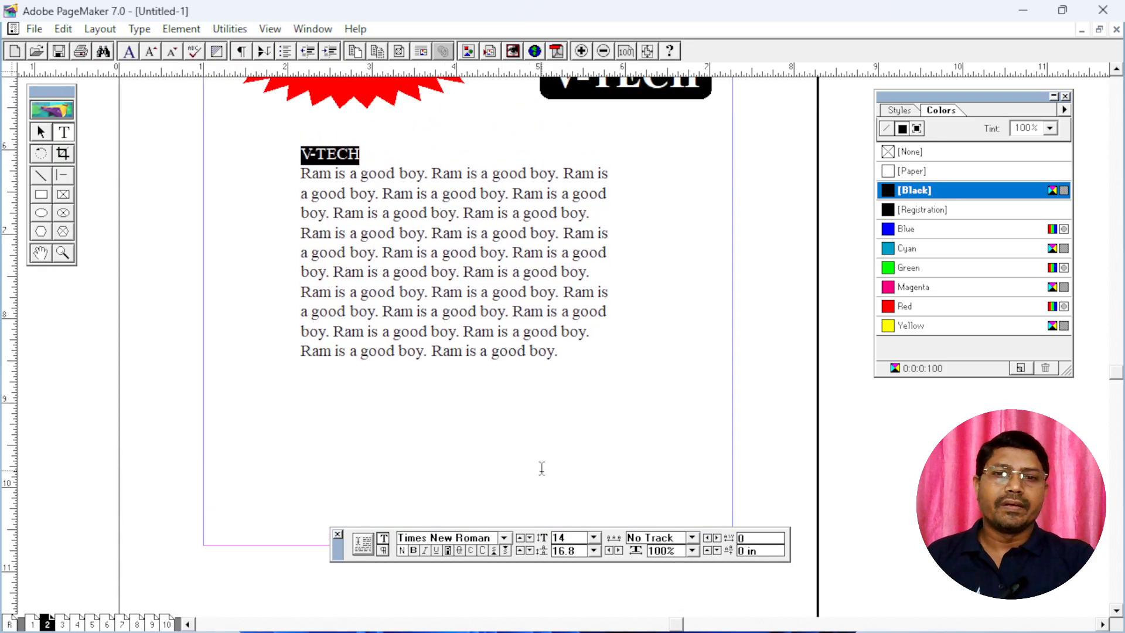
pyautogui.doubleClick(680, 551)
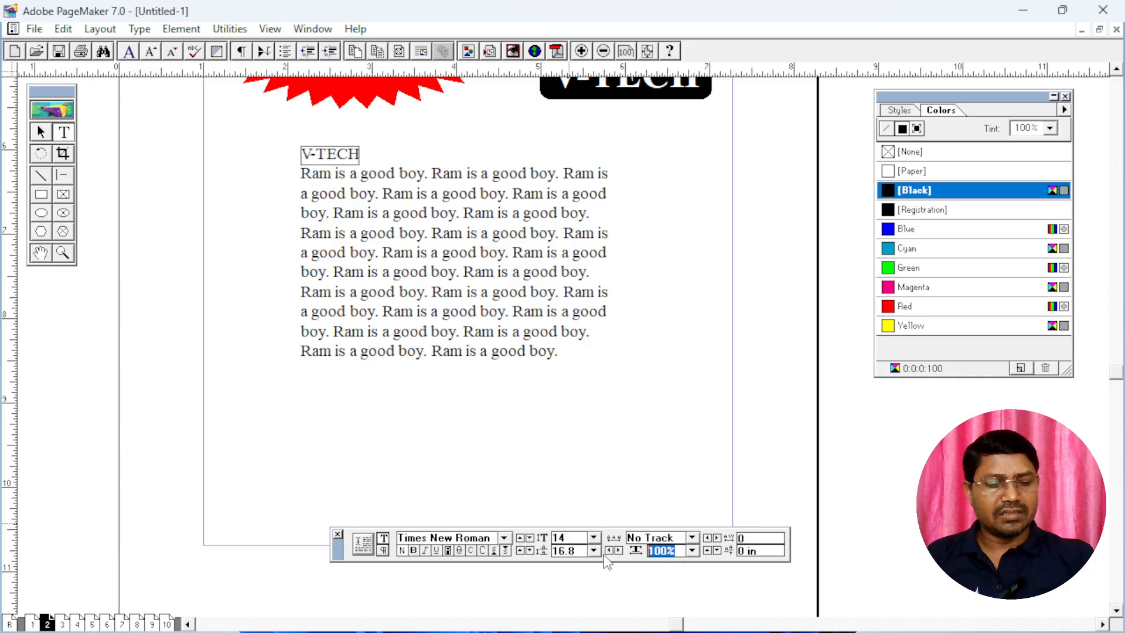
pyautogui.write('250')
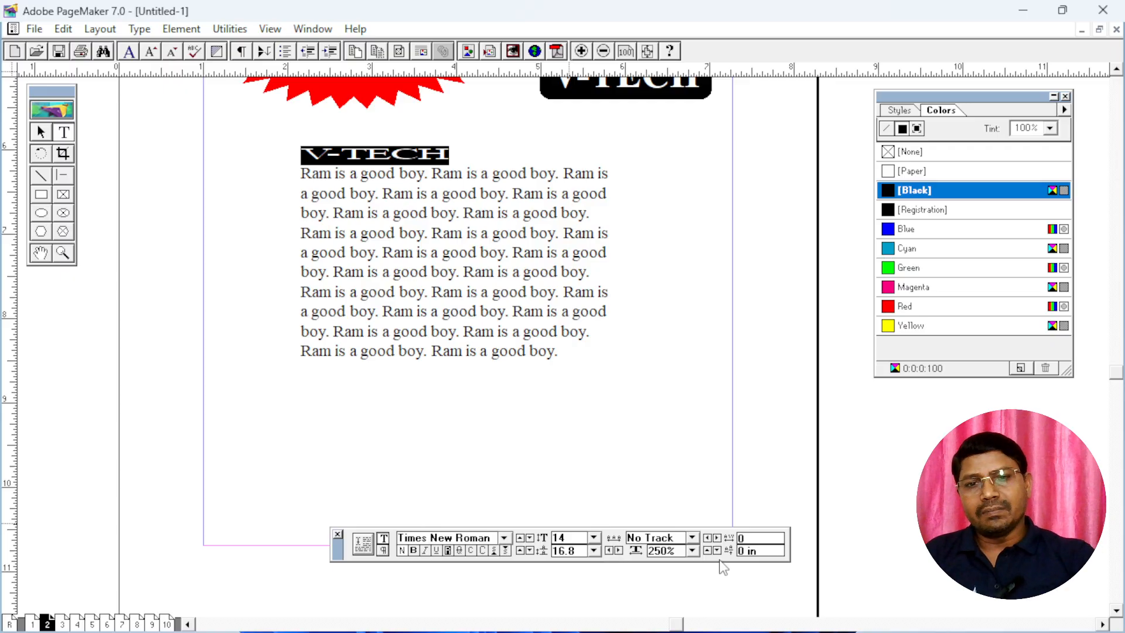
# Try a character width of 300% on the "V-TECH" heading and return it to 250%
pyautogui.doubleClick(680, 550)
pyautogui.write('300')
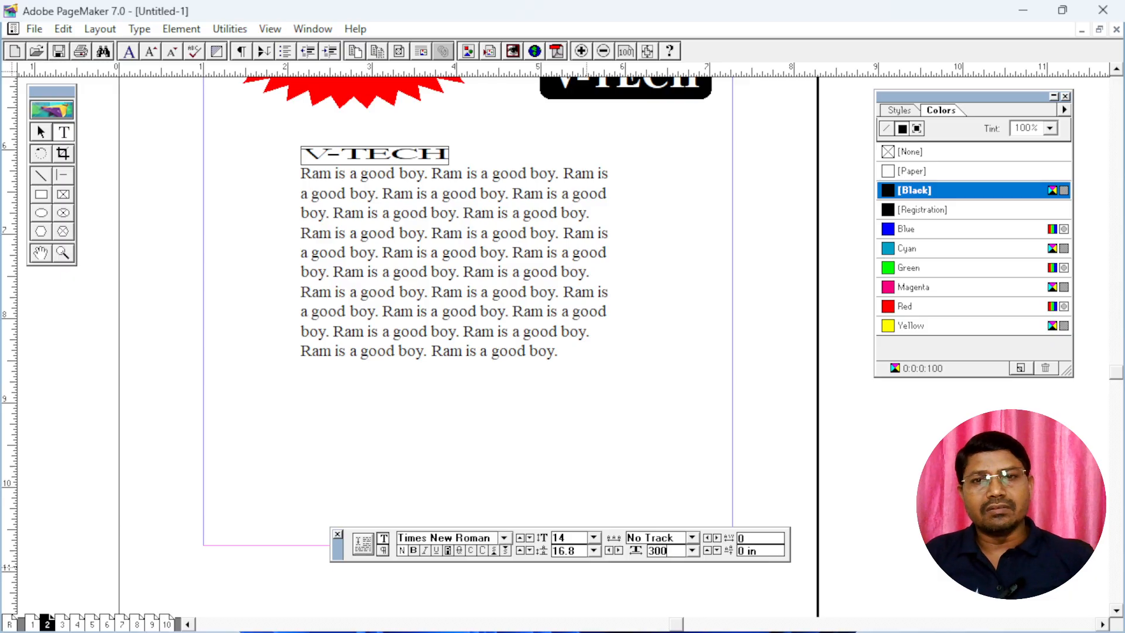
pyautogui.press('Return')
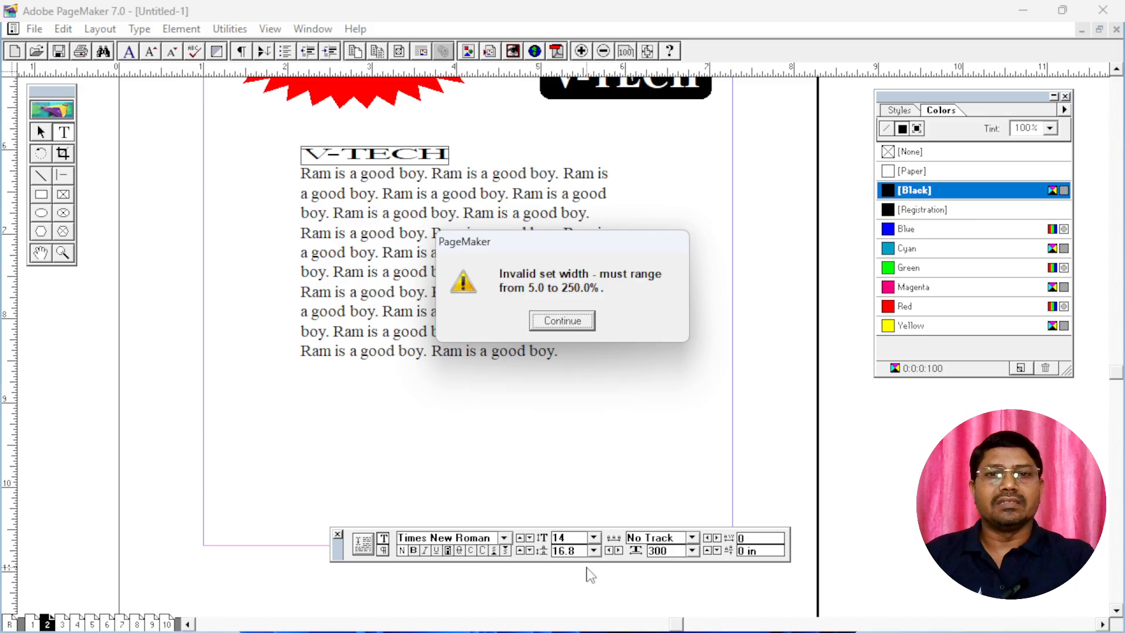
pyautogui.click(562, 321)
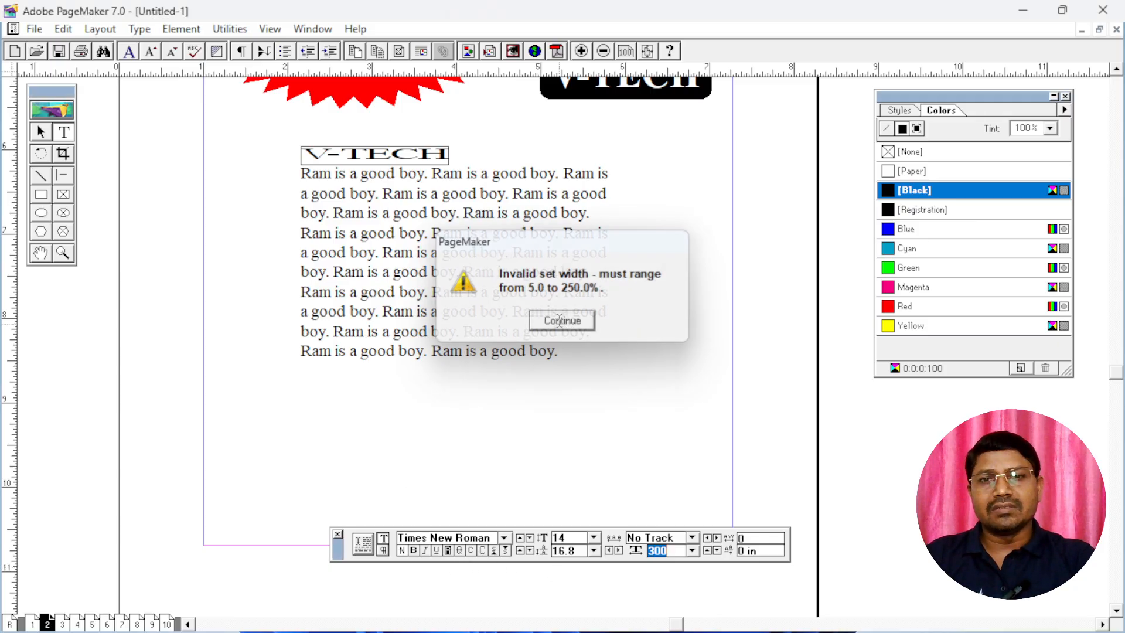
pyautogui.write('250')
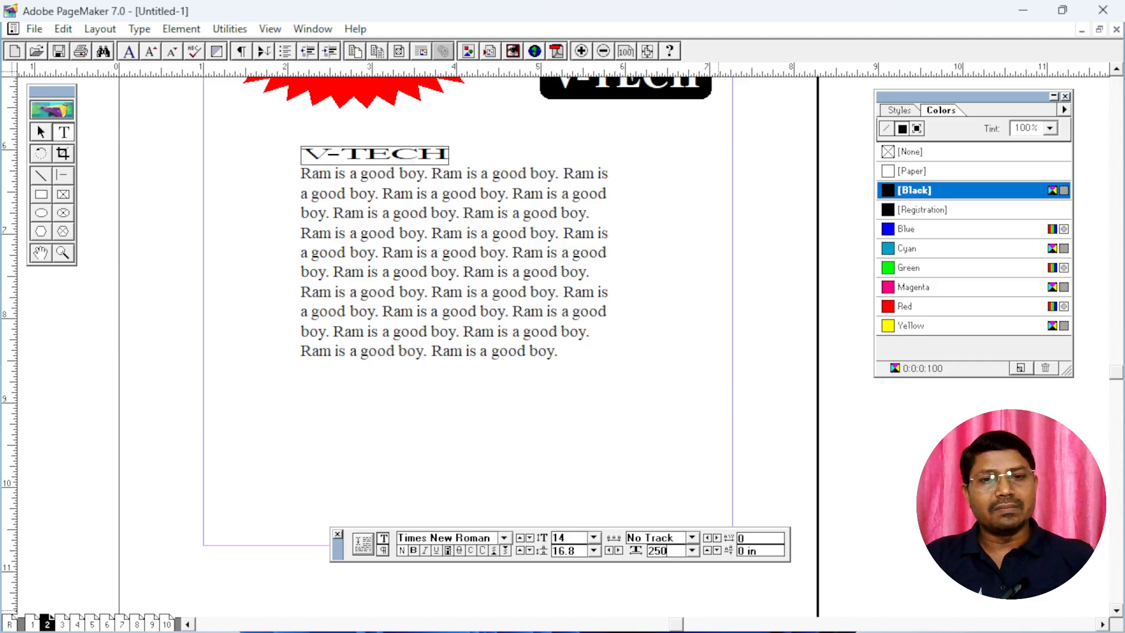
pyautogui.press('Return')
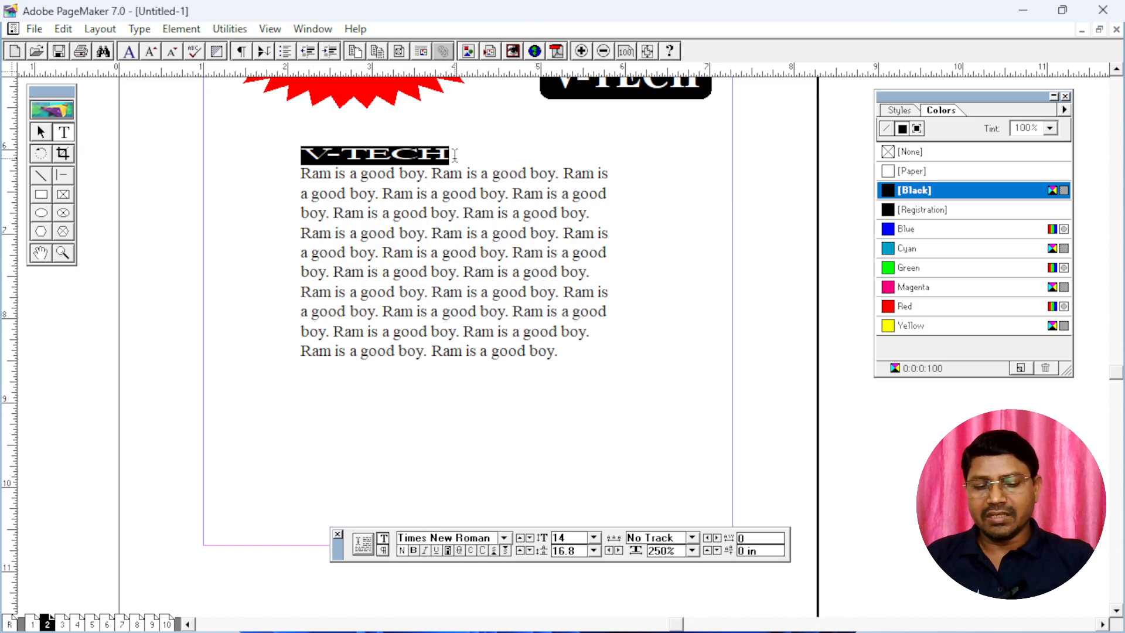
# Increase the font size of the selected "V-TECH" heading to 28
pyautogui.hotkey('ctrl', 'shift', '.')
pyautogui.hotkey('ctrl', 'shift', '.')
pyautogui.hotkey('ctrl', 'shift', '.')
pyautogui.hotkey('ctrl', 'shift', '.')
pyautogui.hotkey('ctrl', 'shift', '.')
pyautogui.hotkey('ctrl', 'shift', '.')
pyautogui.hotkey('ctrl', 'shift', '.')
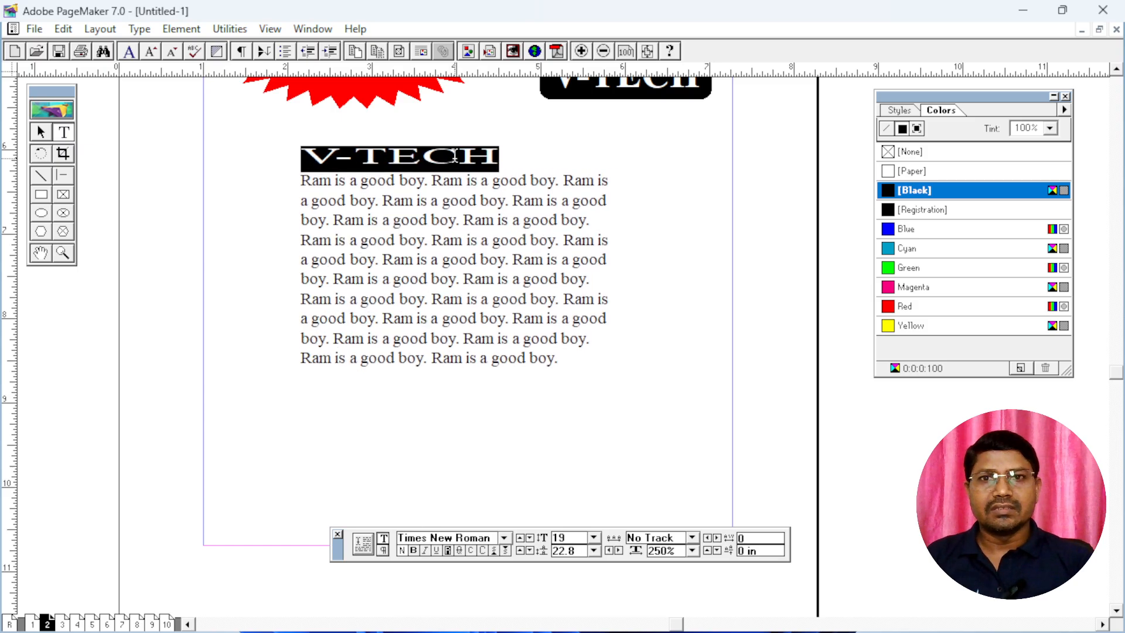
pyautogui.hotkey('ctrl', 'shift', '.')
pyautogui.hotkey('ctrl', 'shift', '.')
pyautogui.hotkey('ctrl', 'shift', '.')
pyautogui.hotkey('ctrl', 'shift', '.')
pyautogui.hotkey('ctrl', 'shift', '.')
pyautogui.hotkey('ctrl', 'shift', '.')
pyautogui.hotkey('ctrl', 'shift', '.')
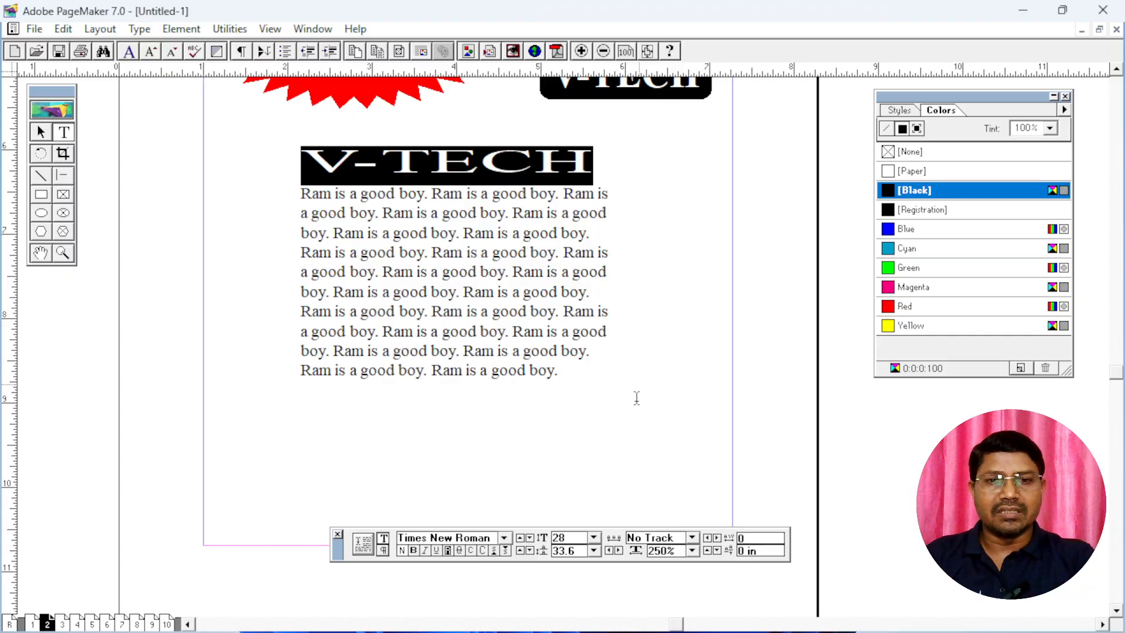
# Set the character width of the selected "V-TECH" heading to 50%
pyautogui.doubleClick(673, 551)
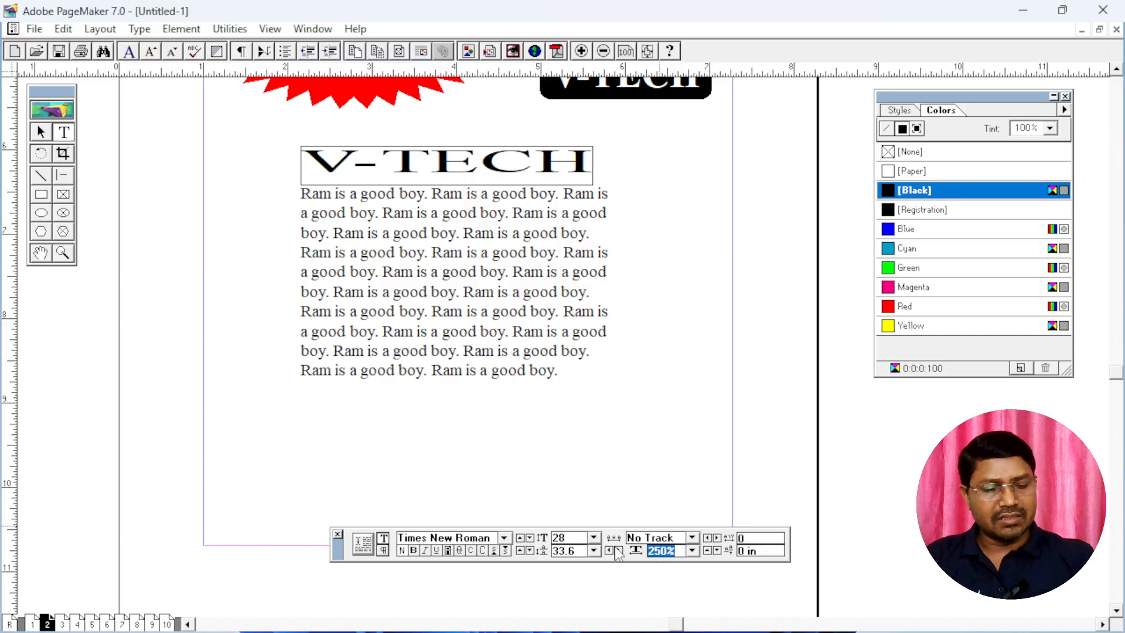
pyautogui.write('5')
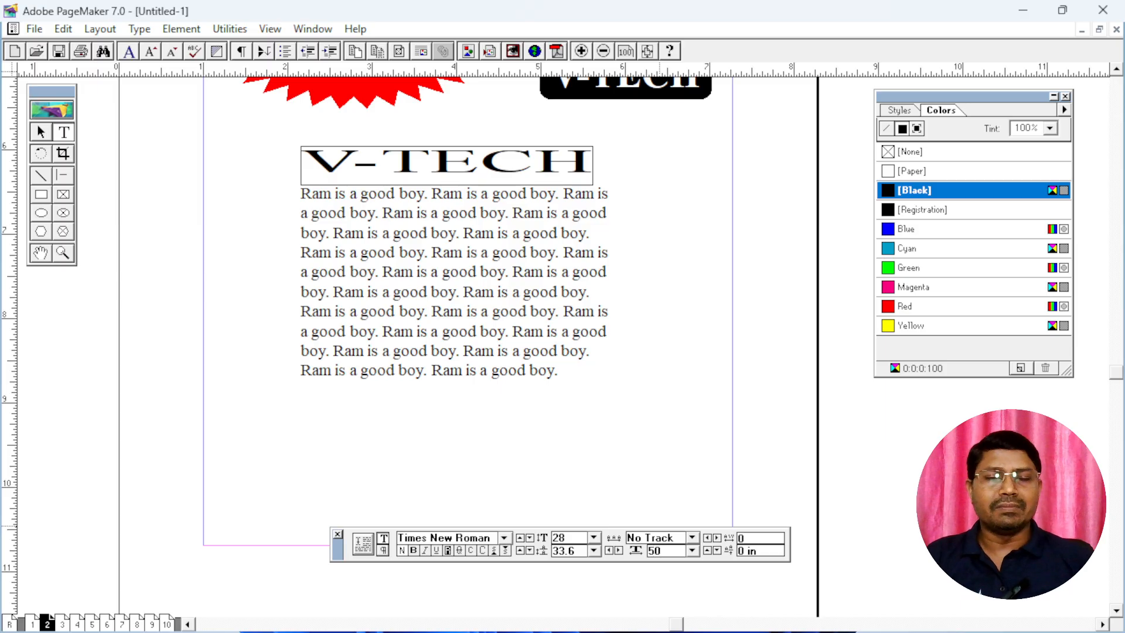
pyautogui.press('Return')
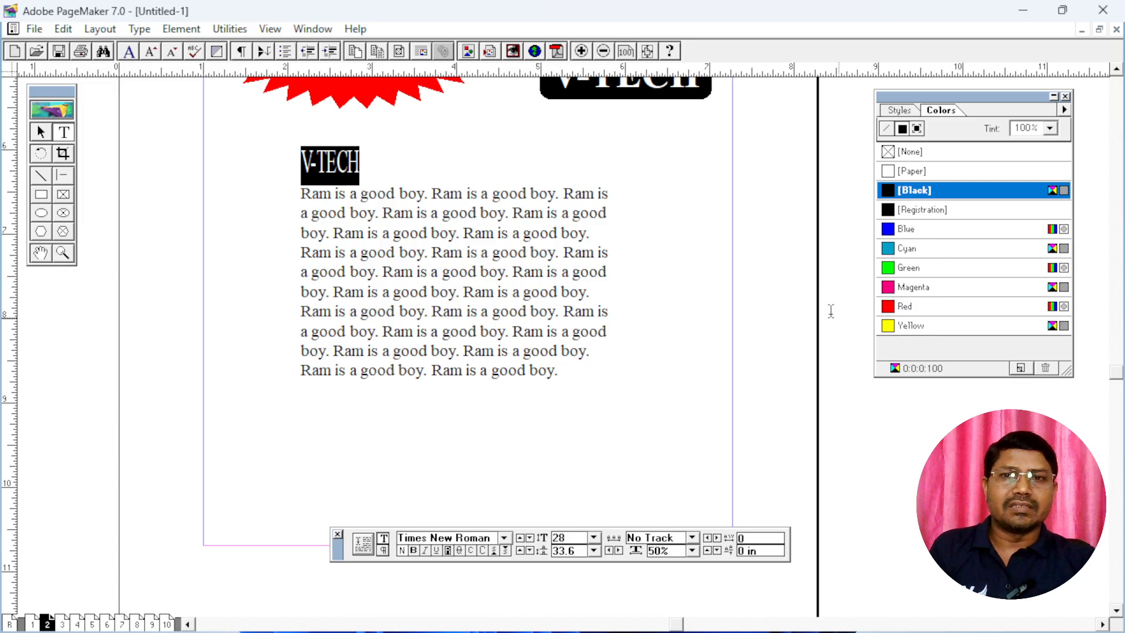
# Select the heading and all paragraph text, try the blue to magenta swatches, colour it red and deselect
pyautogui.click(386, 216)
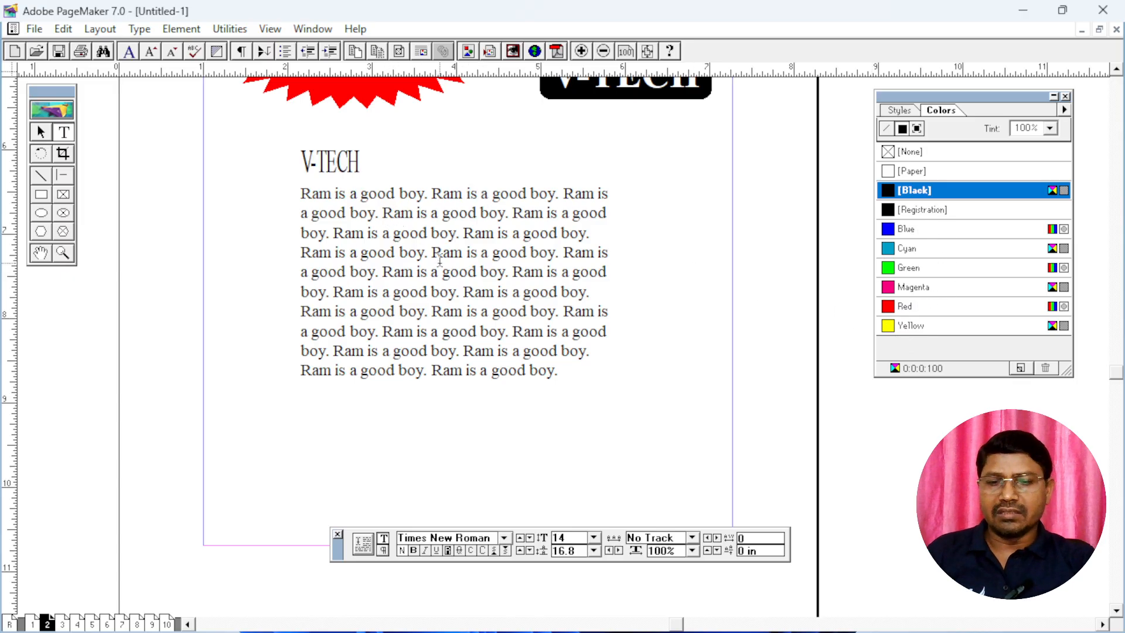
pyautogui.hotkey('ctrl', 'a')
pyautogui.click(912, 230)
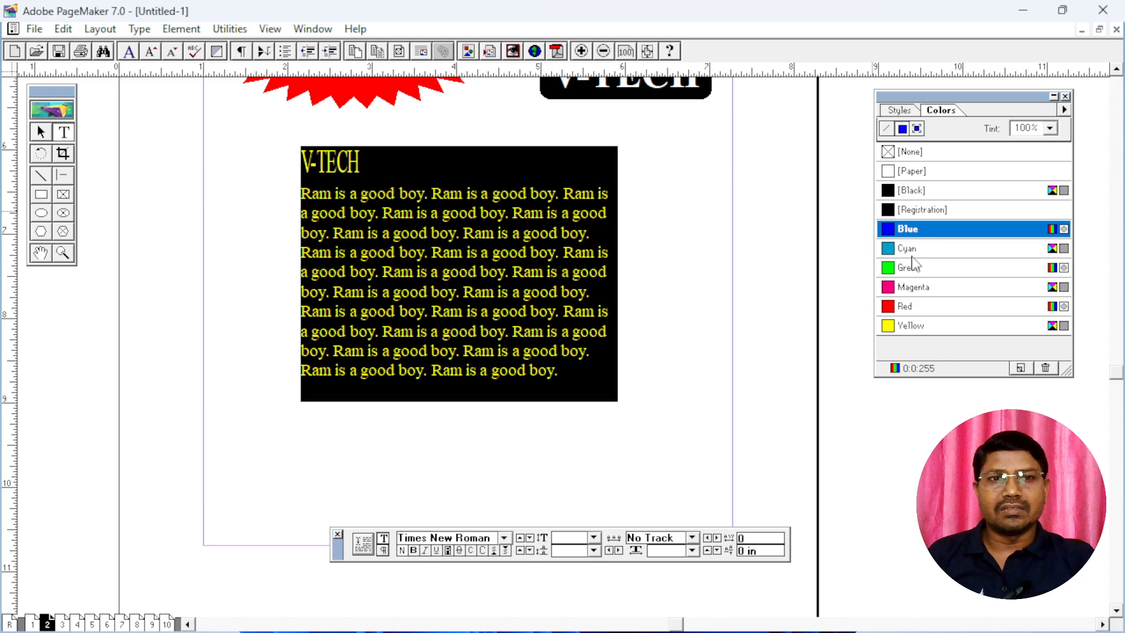
pyautogui.click(912, 255)
pyautogui.click(913, 269)
pyautogui.click(912, 287)
pyautogui.click(910, 307)
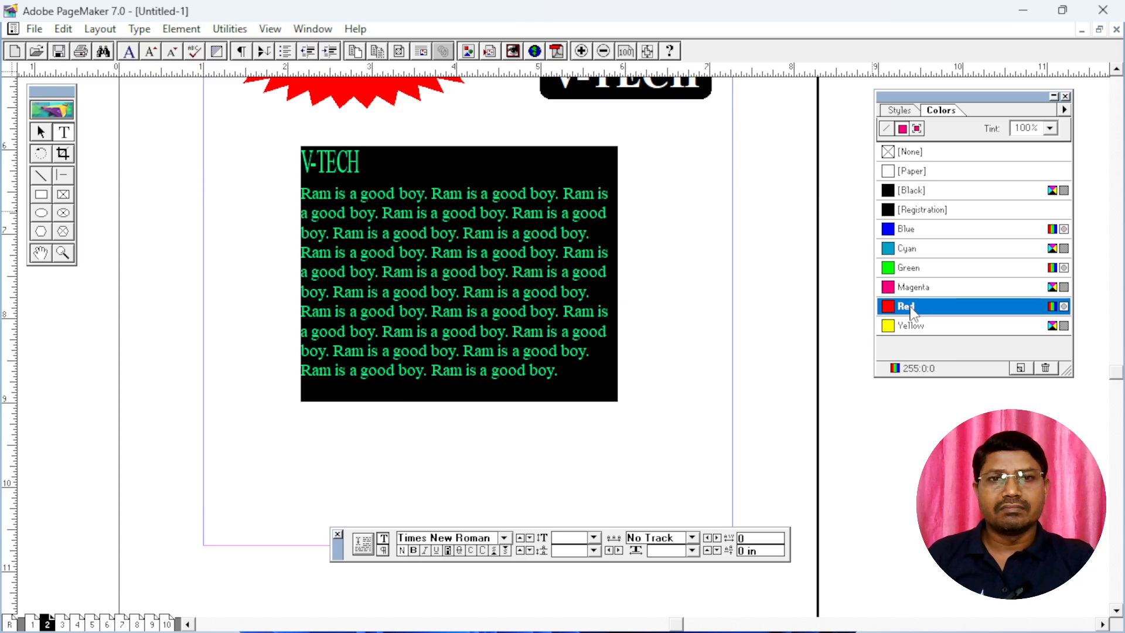
pyautogui.click(443, 253)
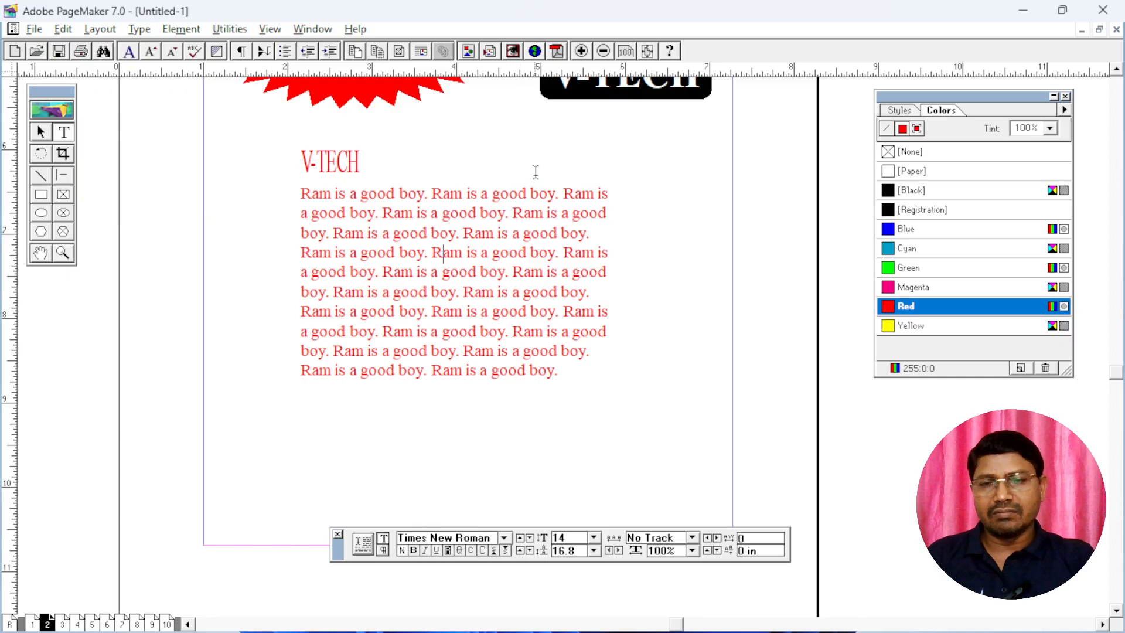
# Move the upper "BUY 1 GET 1 FREE" starburst slightly down on page 2
pyautogui.scroll(5, 535, 172)
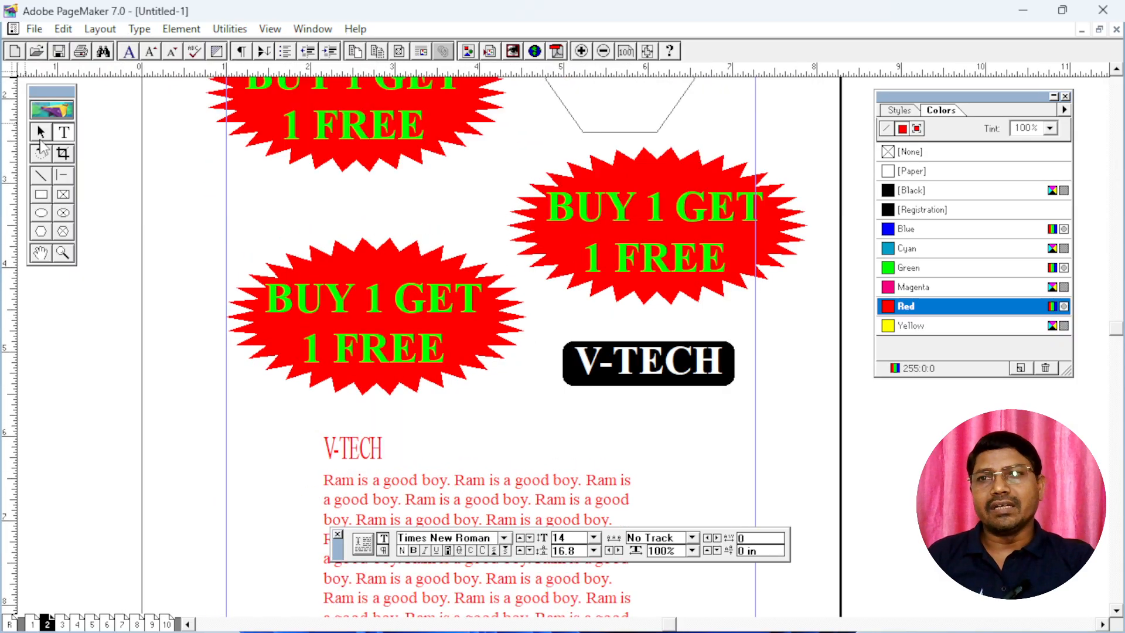
pyautogui.click(40, 133)
pyautogui.scroll(3, 537, 277)
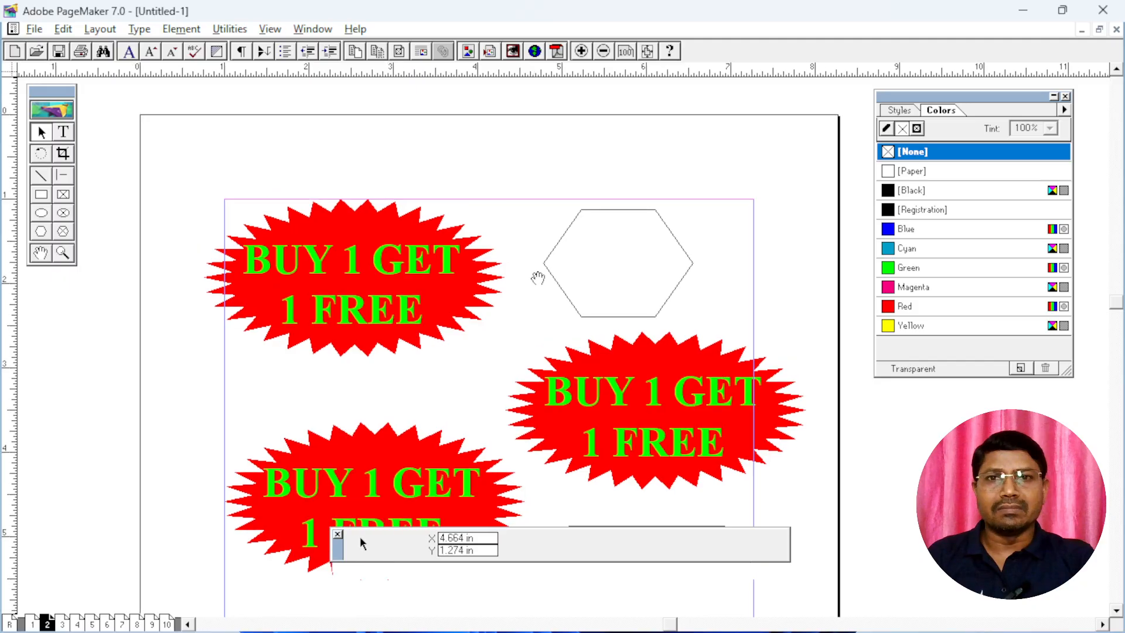
pyautogui.scroll(2, 538, 278)
pyautogui.click(378, 378)
# Select the hexagon outline near the top of page 2 and delete it
pyautogui.click(565, 342)
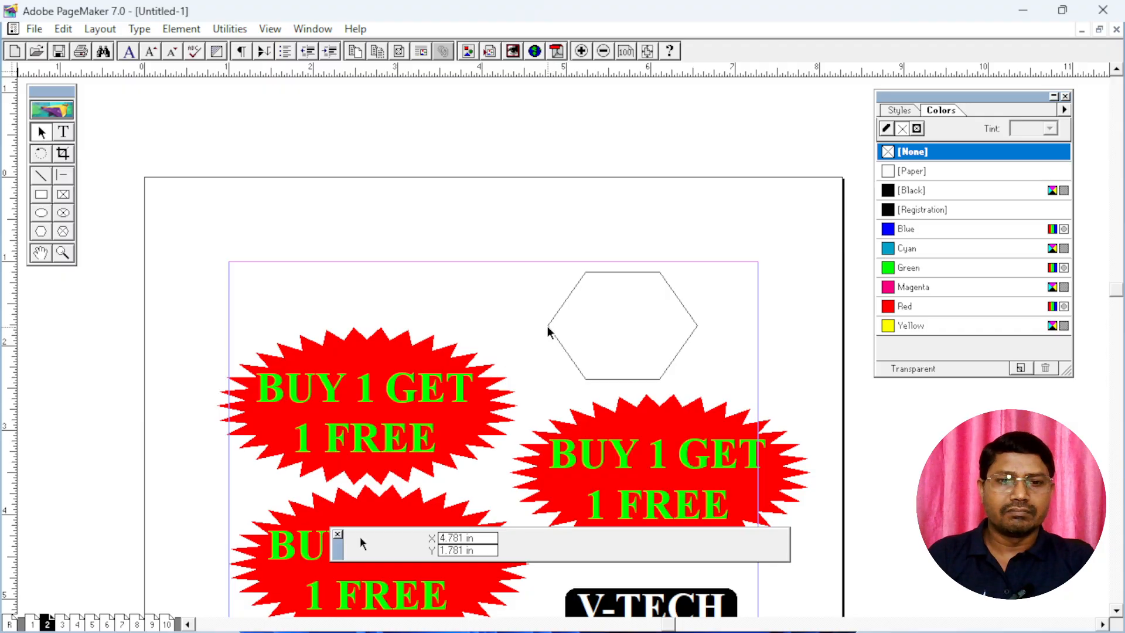
pyautogui.moveTo(532, 236); pyautogui.dragTo(720, 410)
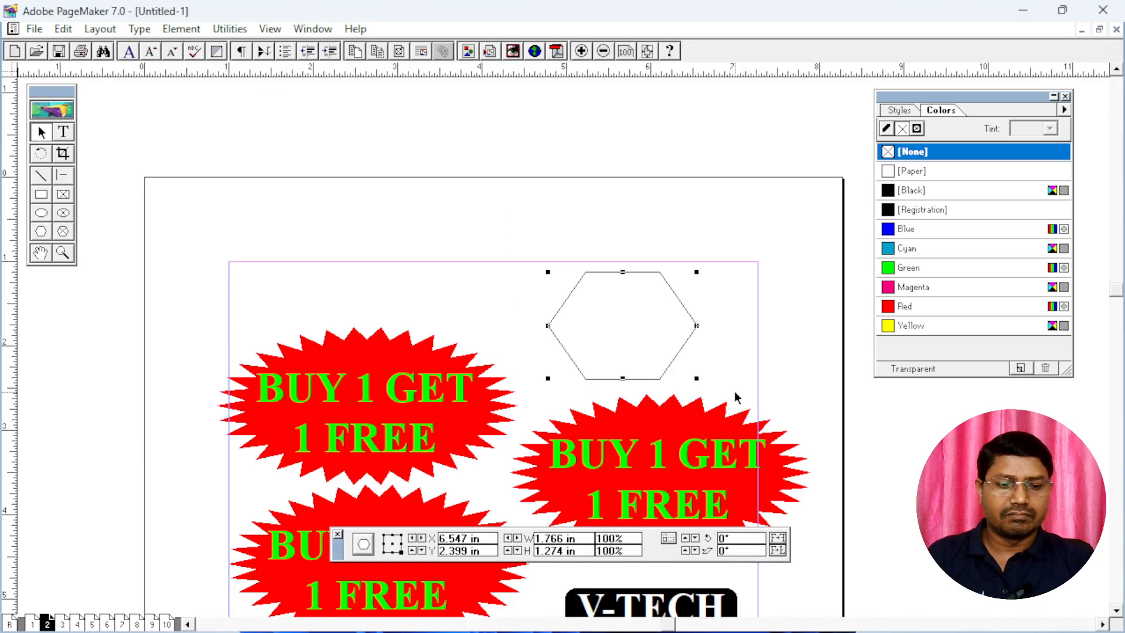
pyautogui.press('Delete')
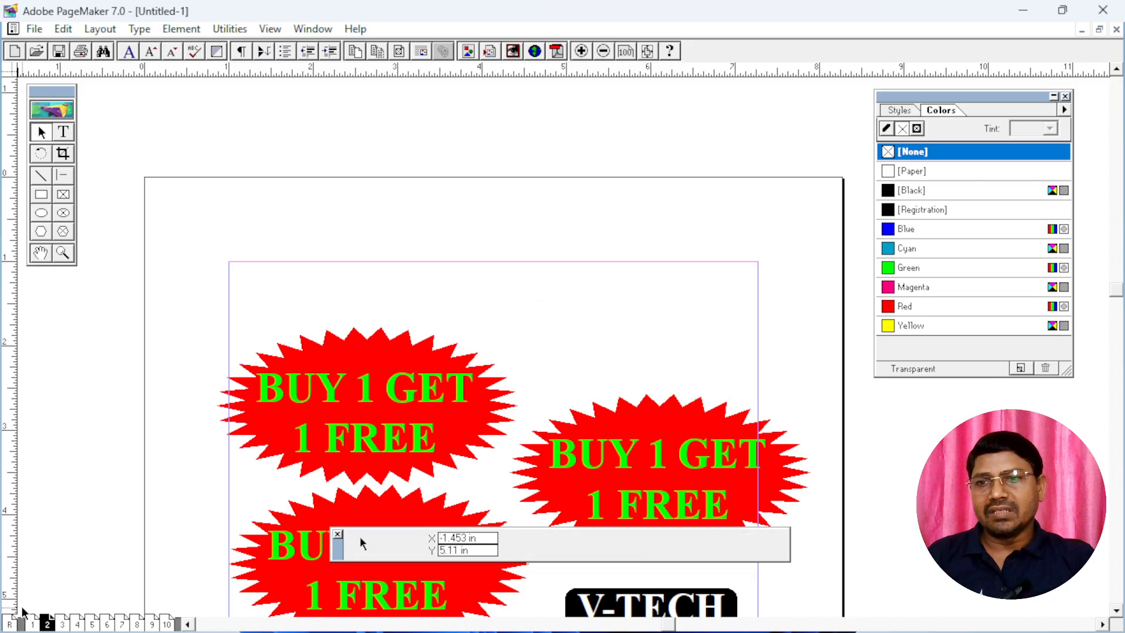
# Go to page 1 and review its paragraph text, lines, rectangles and circles
pyautogui.click(32, 623)
pyautogui.scroll(5, 557, 293)
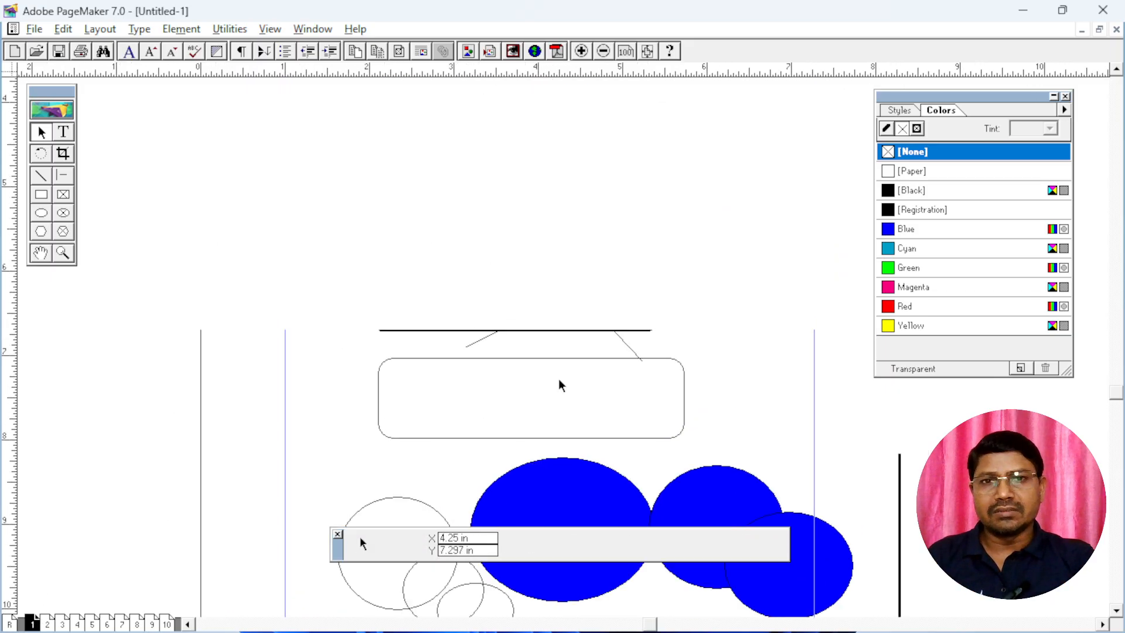
pyautogui.scroll(2, 577, 304)
pyautogui.scroll(5, 465, 211)
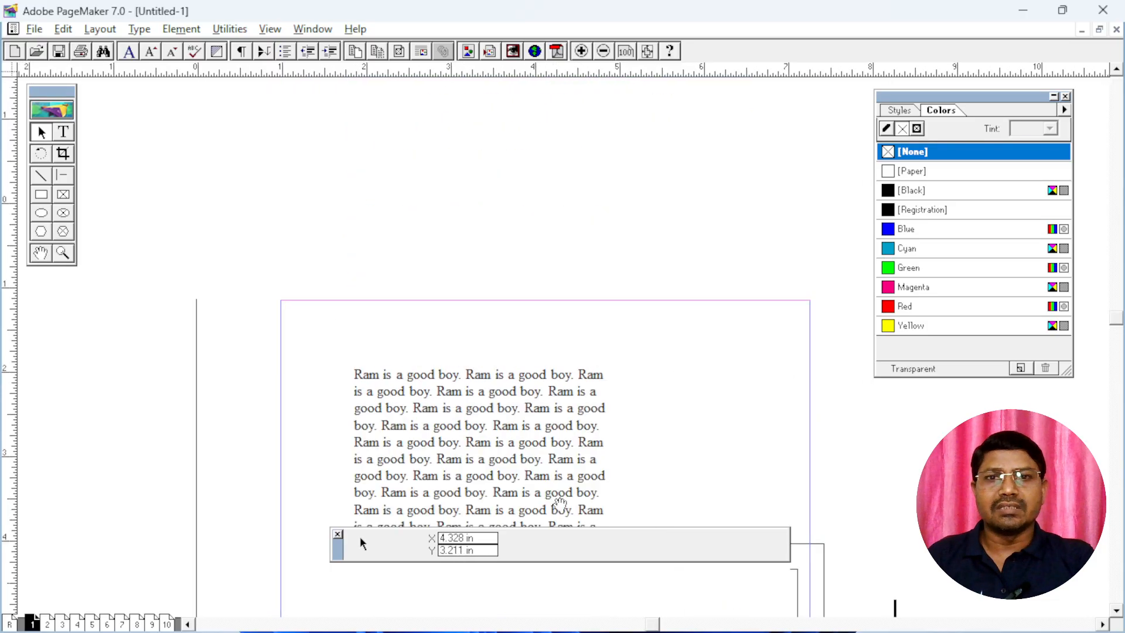
pyautogui.scroll(-5, 552, 501)
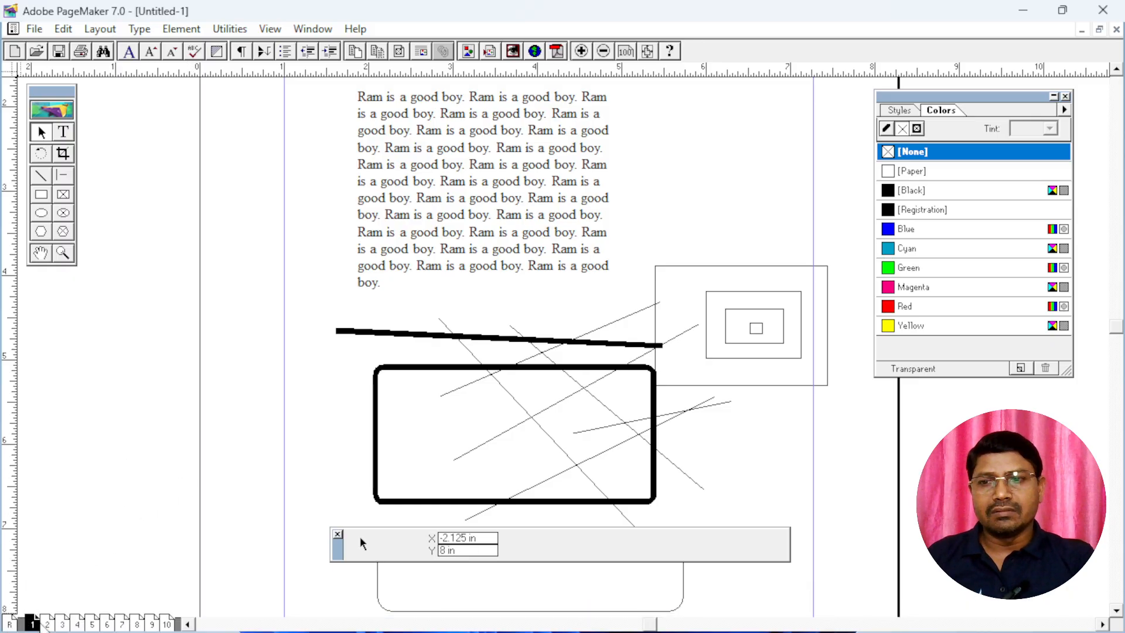
# Open the master page and enter "V-TECH" in a new text block at the top margin
pyautogui.click(9, 624)
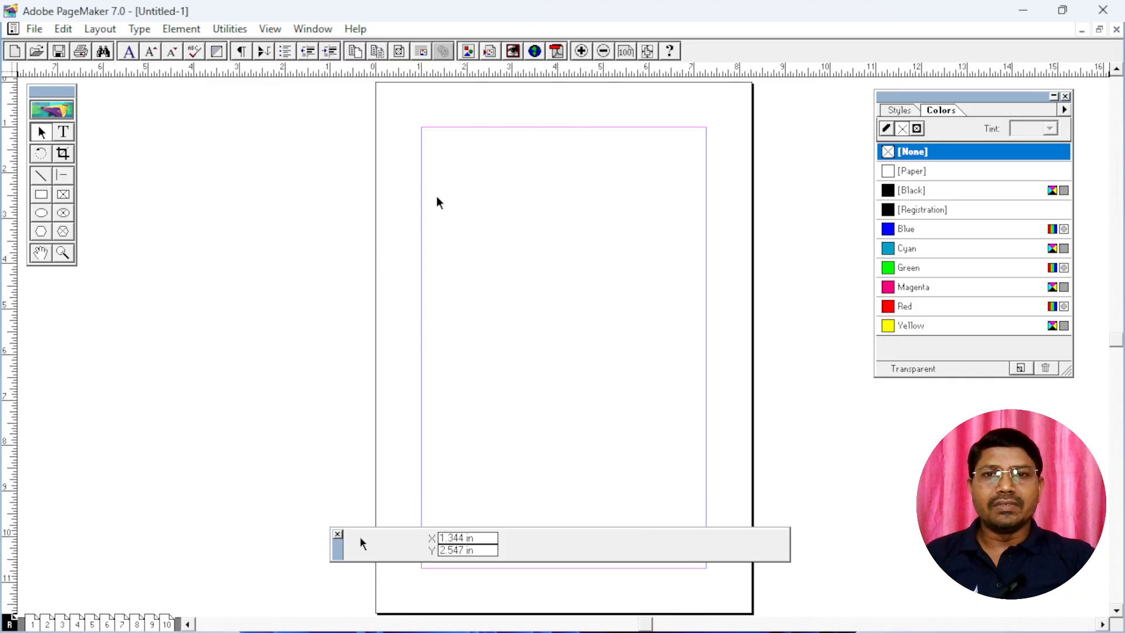
pyautogui.click(65, 133)
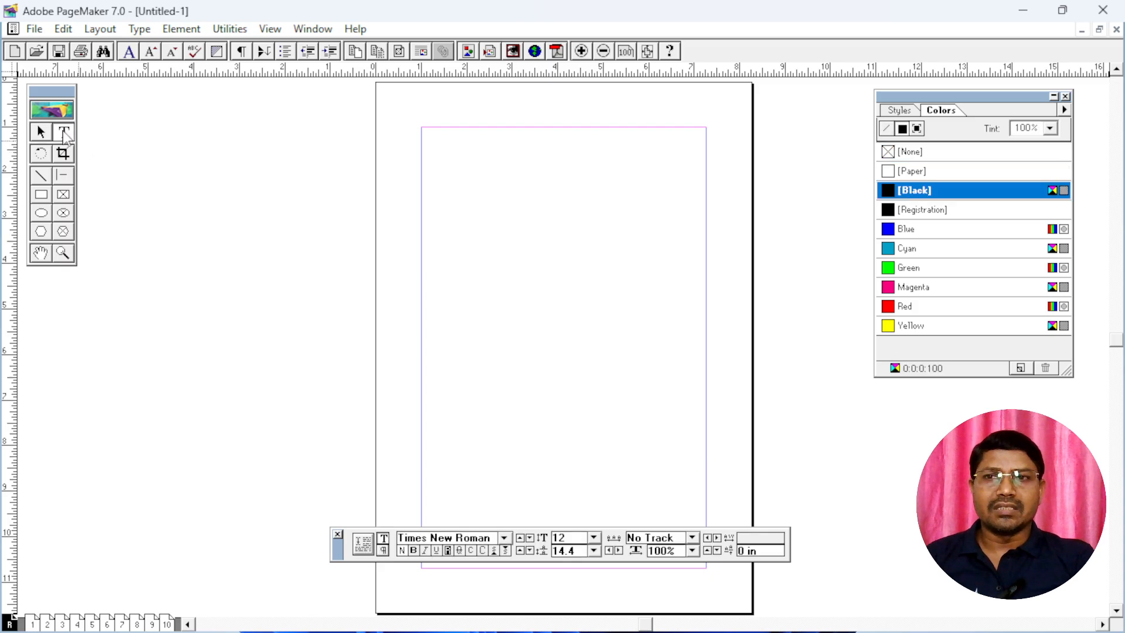
pyautogui.moveTo(506, 128); pyautogui.dragTo(623, 169)
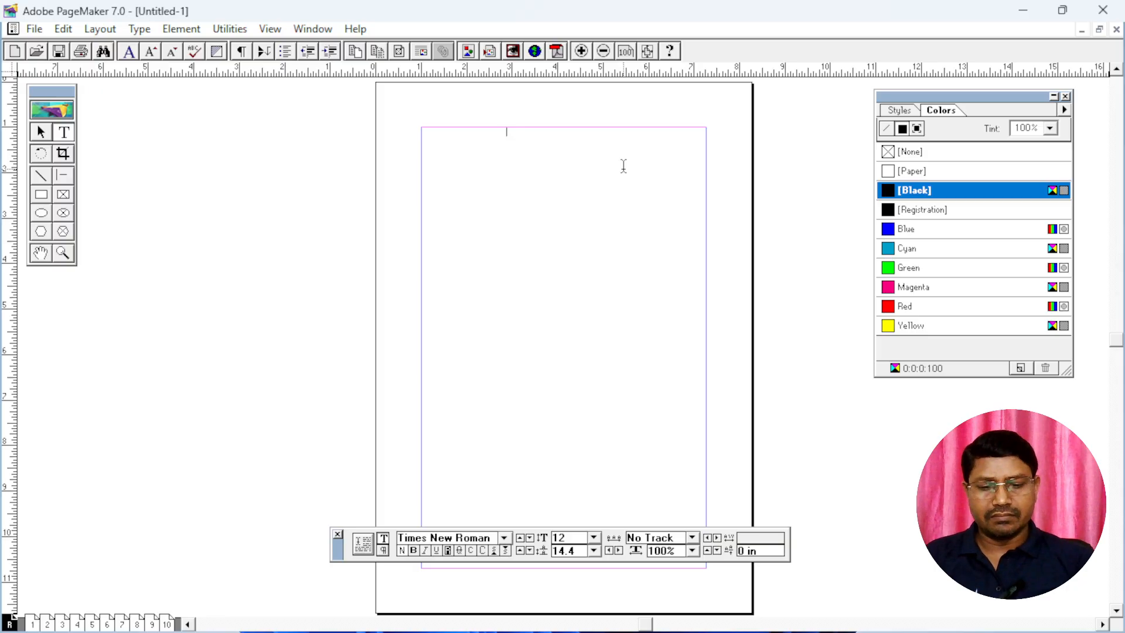
pyautogui.write('W')
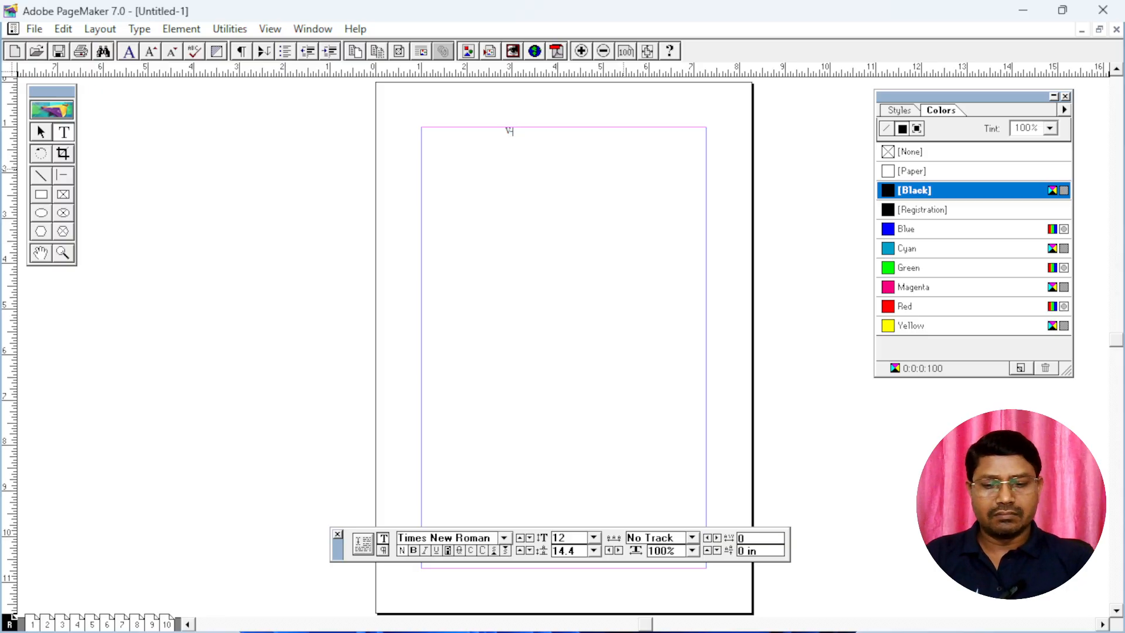
# Select the master page's "V-TECH" text, set its font size to 17 and centre it in its block
pyautogui.hotkey('ctrl', 'a')
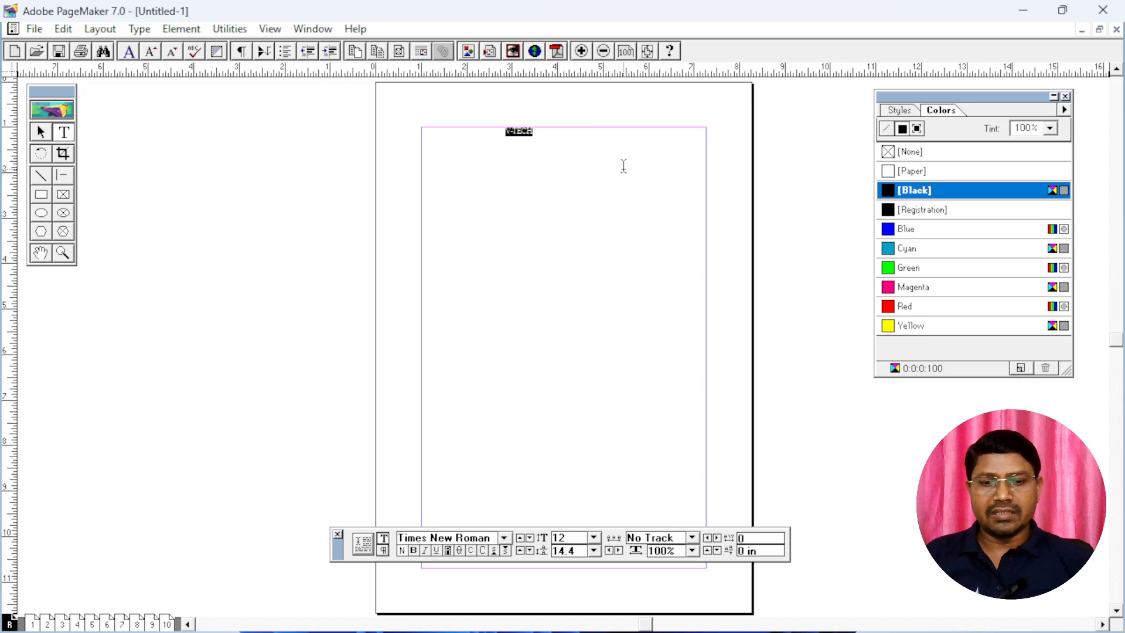
pyautogui.hotkey('ctrl', 'shift', '.')
pyautogui.hotkey('ctrl', 'shift', '.')
pyautogui.hotkey('ctrl', 'shift', '.')
pyautogui.hotkey('ctrl', 'shift', '.')
pyautogui.hotkey('ctrl', 'shift', '.')
pyautogui.hotkey('ctrl', 'shift', '.')
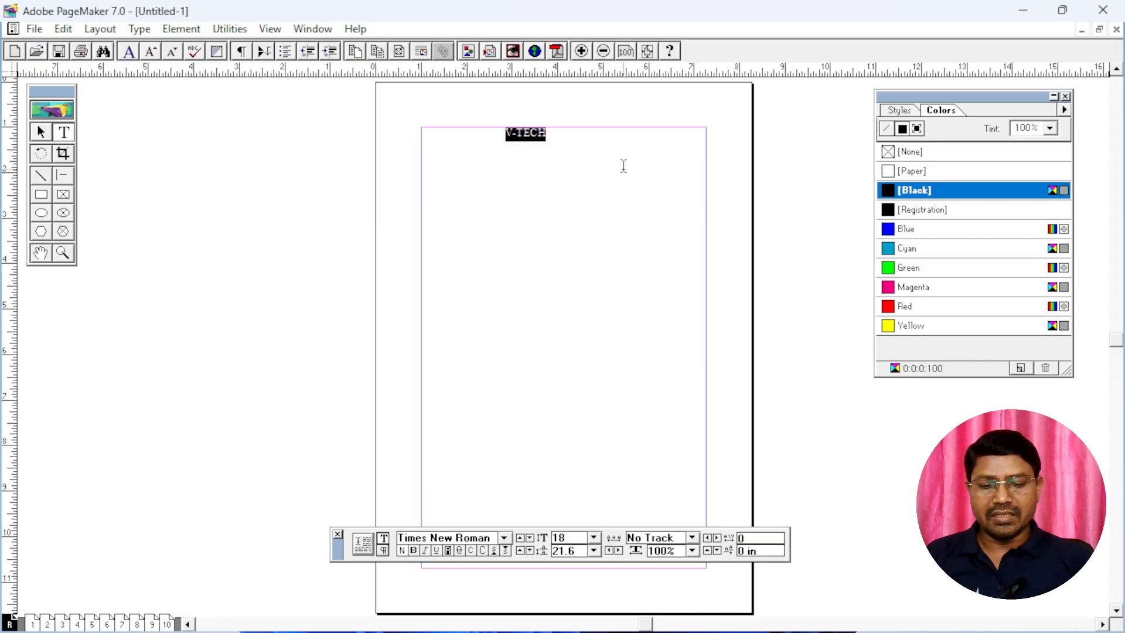
pyautogui.hotkey('ctrl', 'shift', '.')
pyautogui.hotkey('ctrl', 'shift', '.')
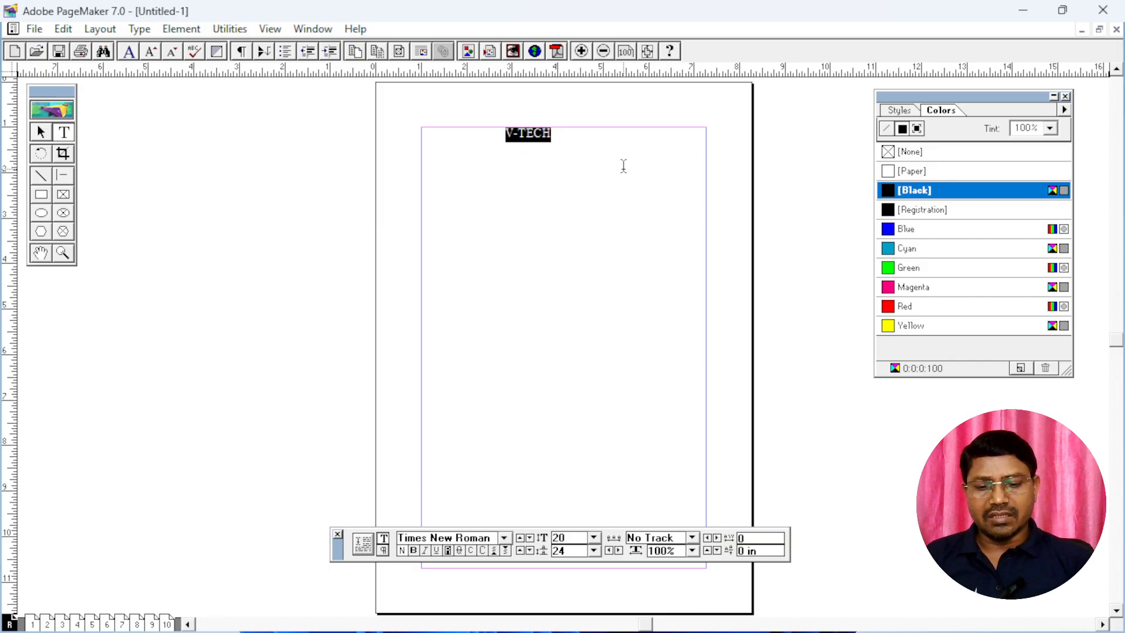
pyautogui.hotkey('ctrl', 'shift', ',')
pyautogui.hotkey('ctrl', 'shift', ',')
pyautogui.hotkey('ctrl', 'shift', ',')
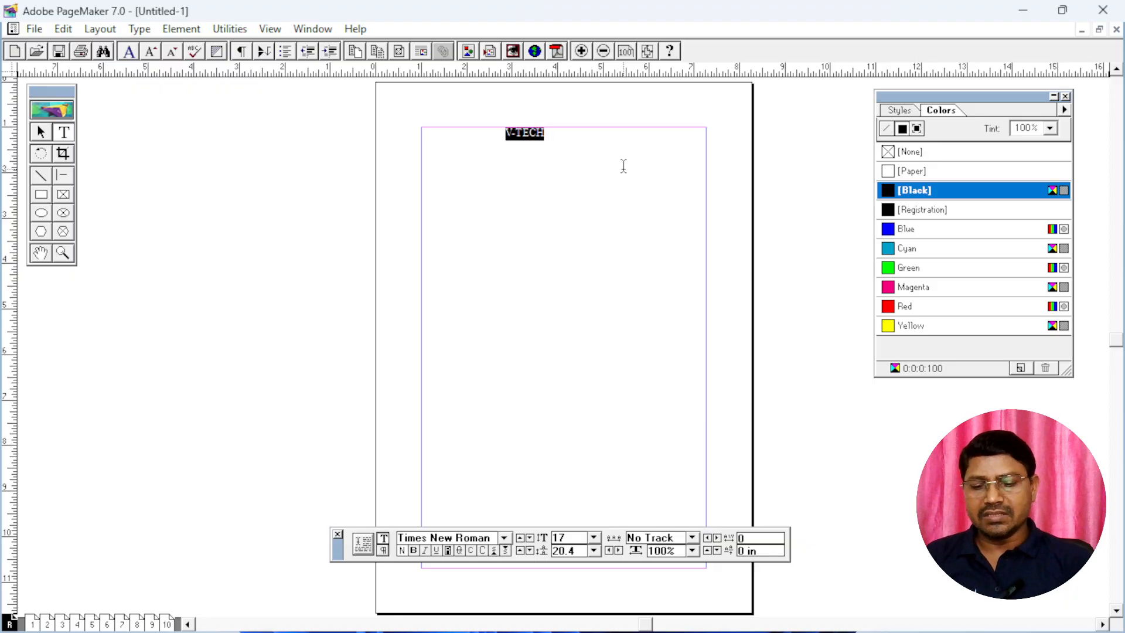
pyautogui.hotkey('ctrl', 'shift', 'c')
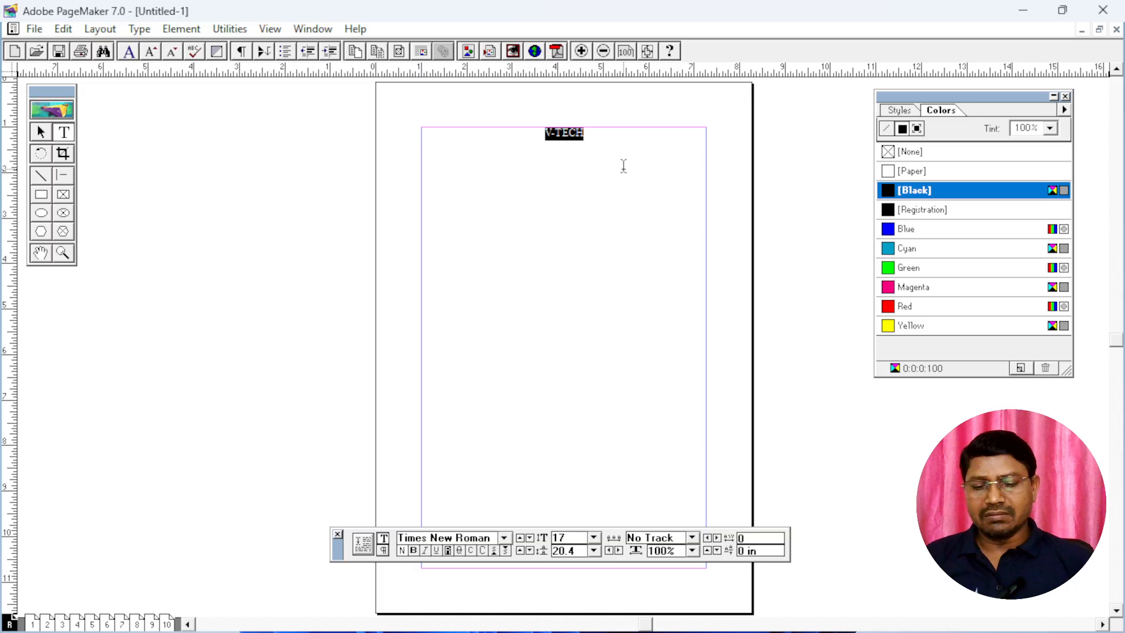
# Underline the master page's "V-TECH" header and move the Control palette clear of the page's lower margin
pyautogui.hotkey('ctrl', 'shift', 'u')
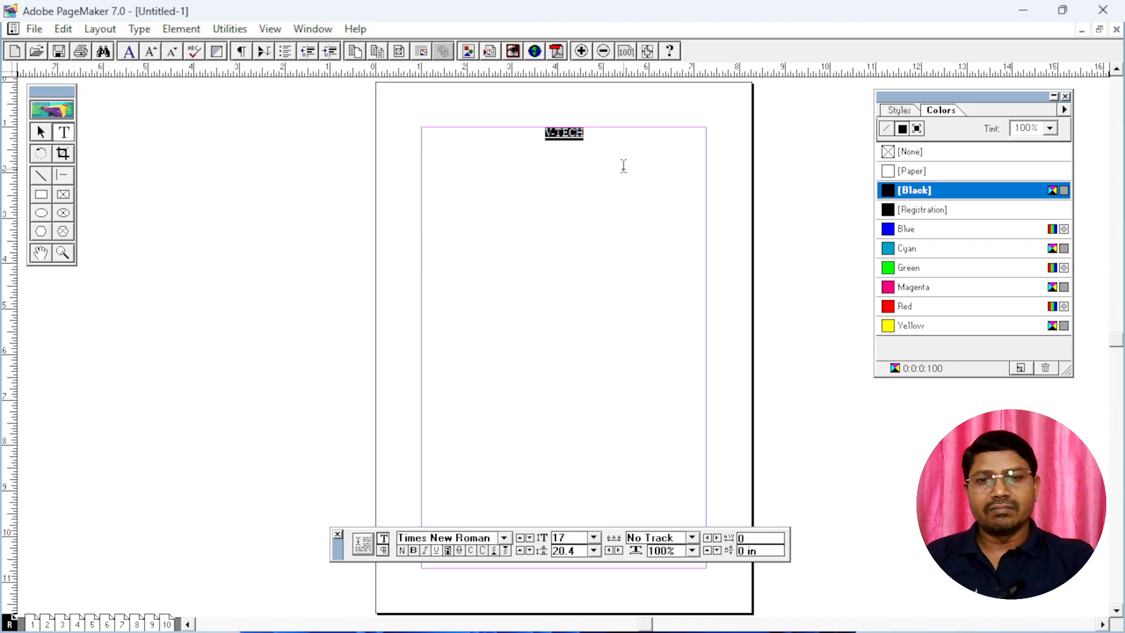
pyautogui.moveTo(338, 555); pyautogui.dragTo(337, 607)
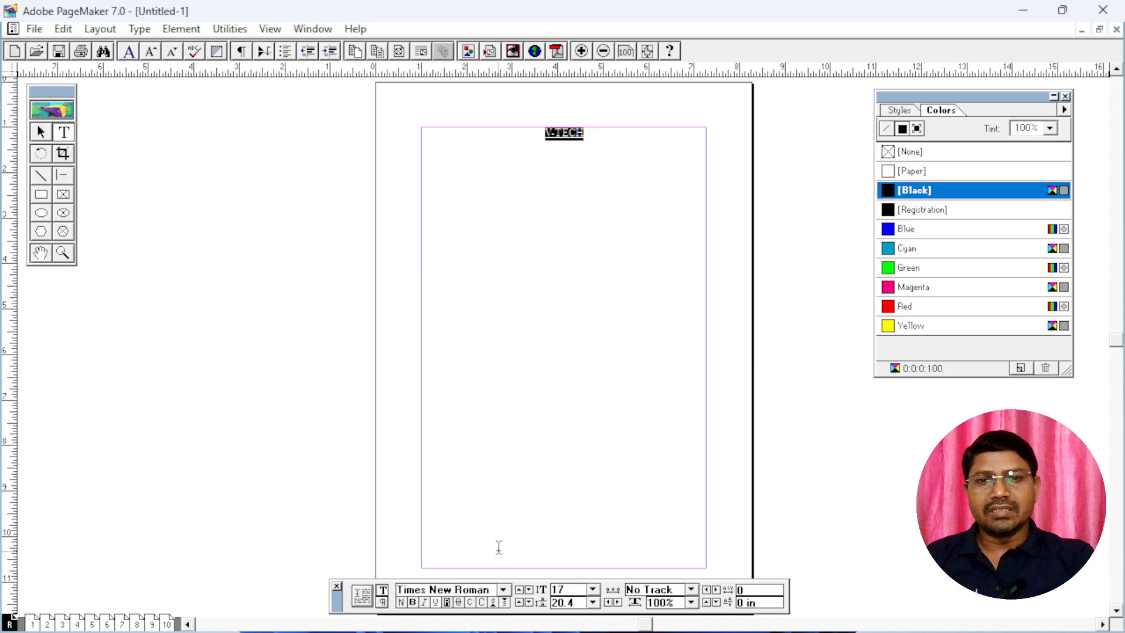
# Add a new text block at the master page's lower margin with the centred page-number marker in parentheses, "(RM)"
pyautogui.moveTo(511, 551); pyautogui.dragTo(620, 557)
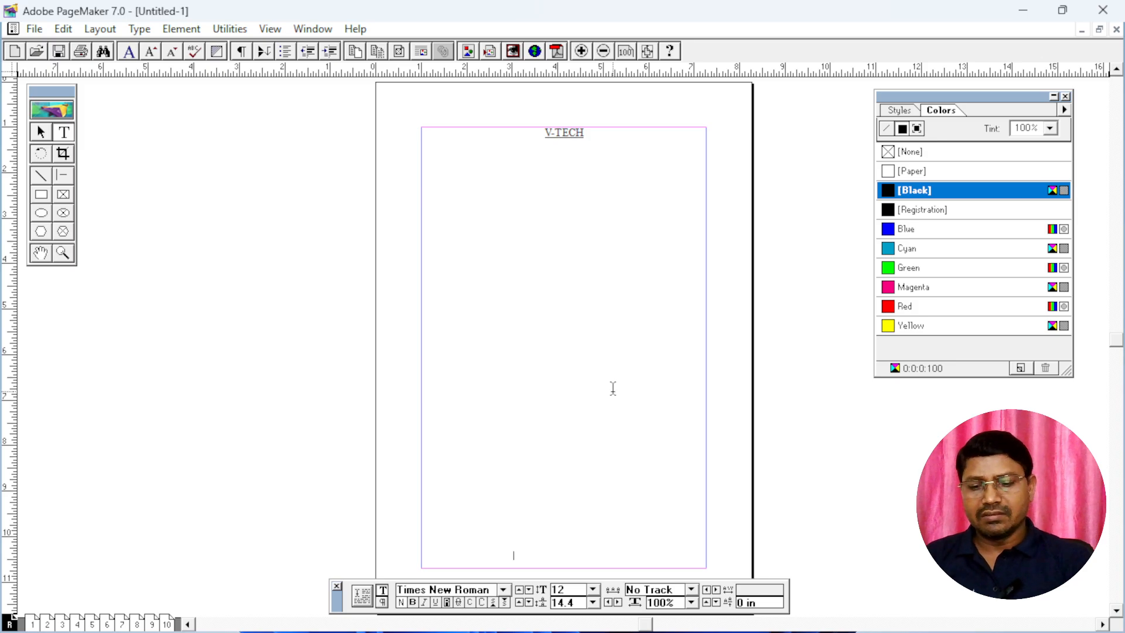
pyautogui.write('RM')
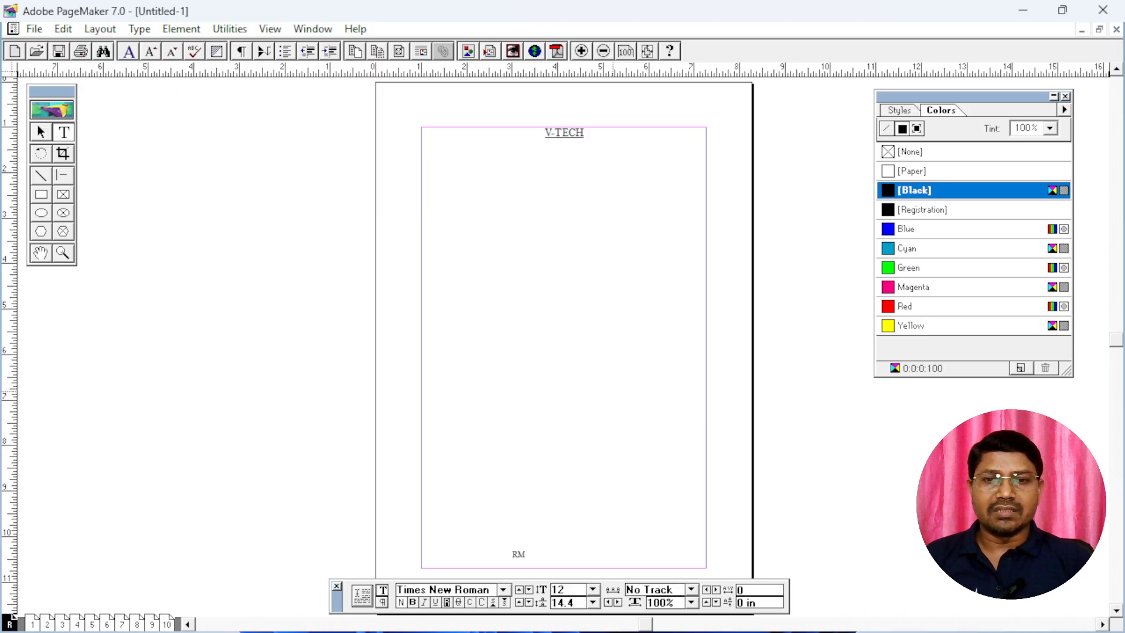
pyautogui.hotkey('ctrl', 'shift', 'c')
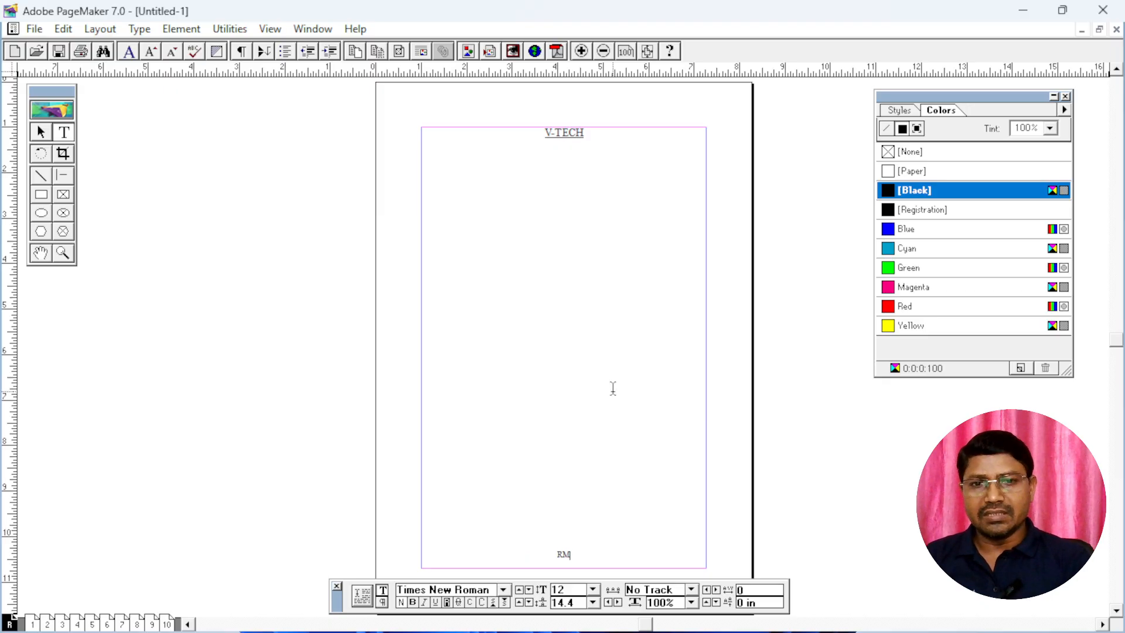
pyautogui.click(557, 554)
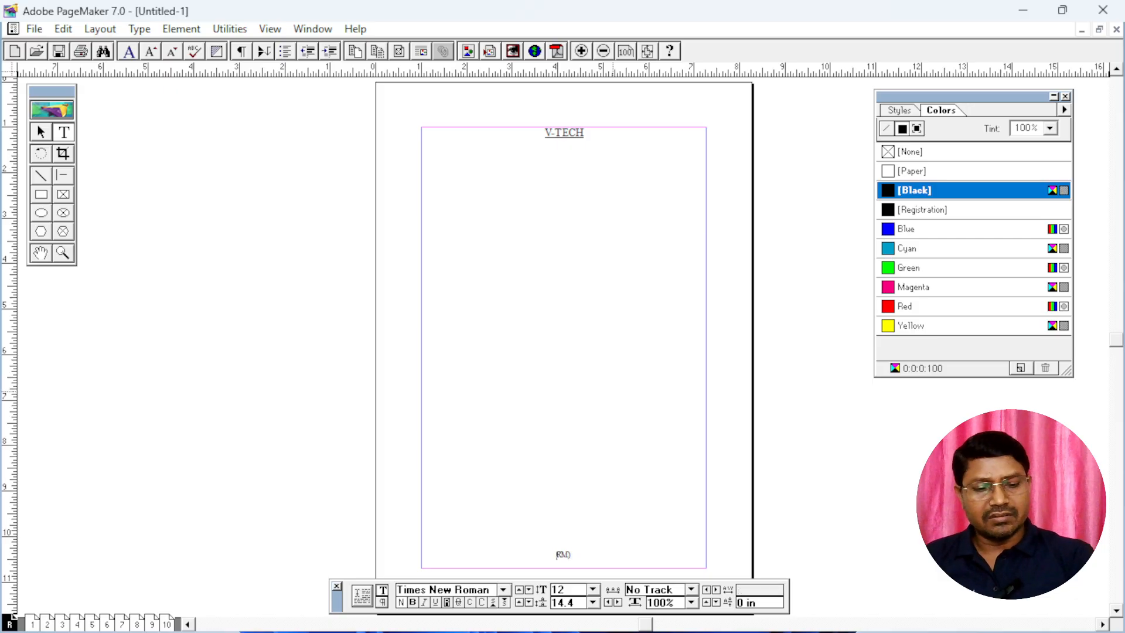
pyautogui.write('(')
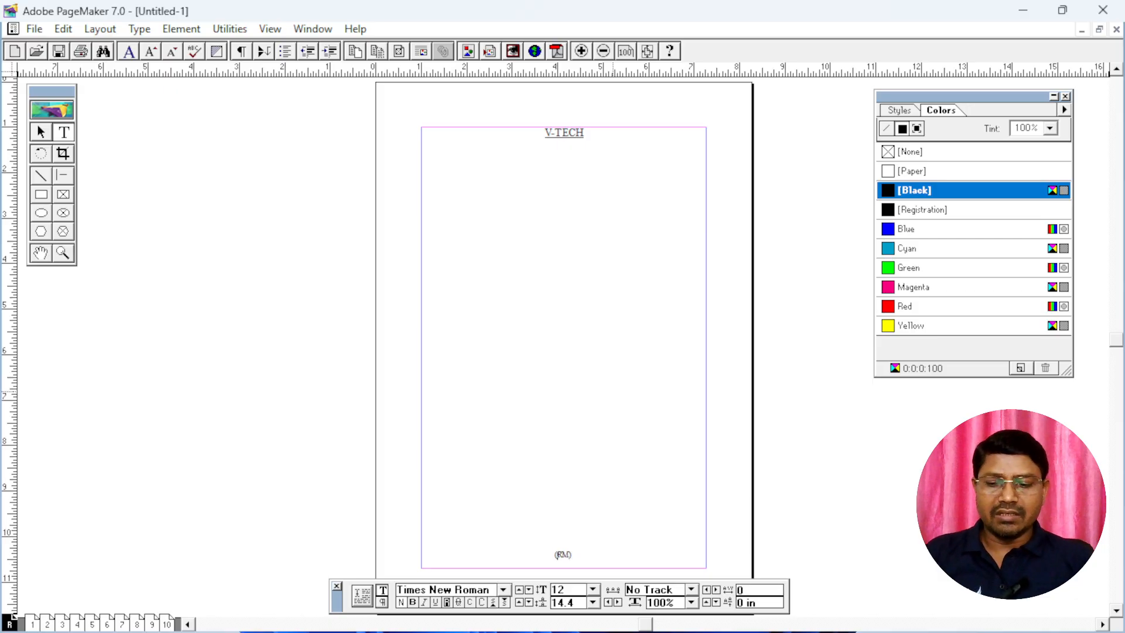
# Select the whole "(RM)" footer text and enlarge it to font size 20
pyautogui.hotkey('ctrl', 'a')
pyautogui.hotkey('ctrl', 'alt', 'shift', '.')
pyautogui.hotkey('ctrl', 'alt', 'shift', '.')
pyautogui.hotkey('ctrl', 'alt', 'shift', '.')
pyautogui.hotkey('ctrl', 'alt', 'shift', '.')
pyautogui.hotkey('ctrl', 'alt', 'shift', '.')
pyautogui.hotkey('ctrl', 'alt', 'shift', '.')
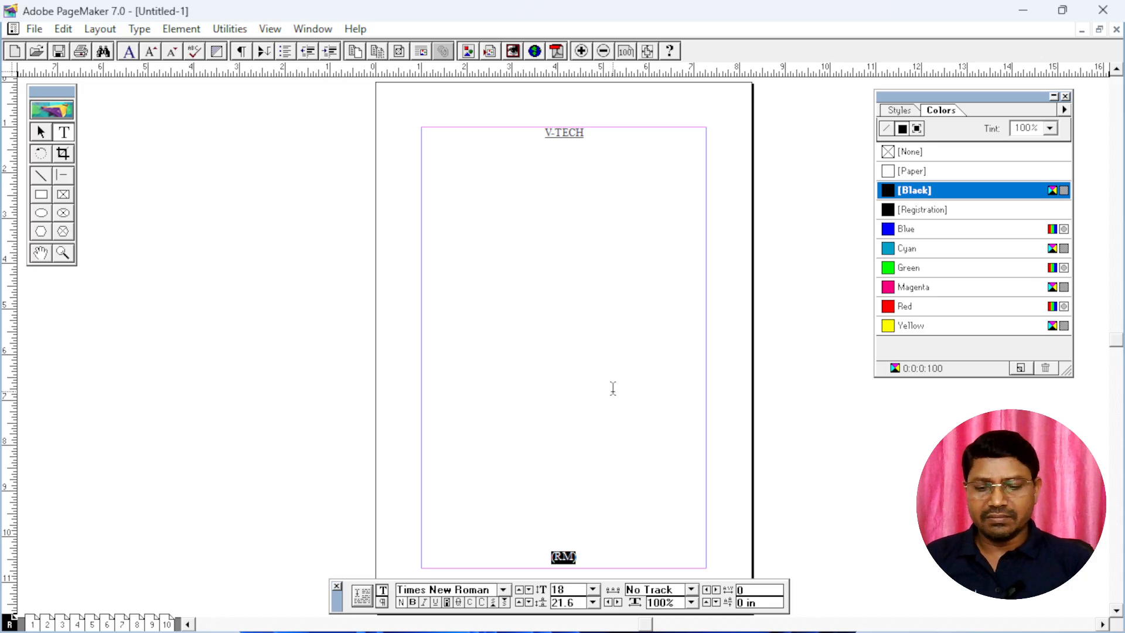
pyautogui.hotkey('ctrl', 'alt', 'shift', '.')
pyautogui.hotkey('ctrl', 'alt', 'shift', '.')
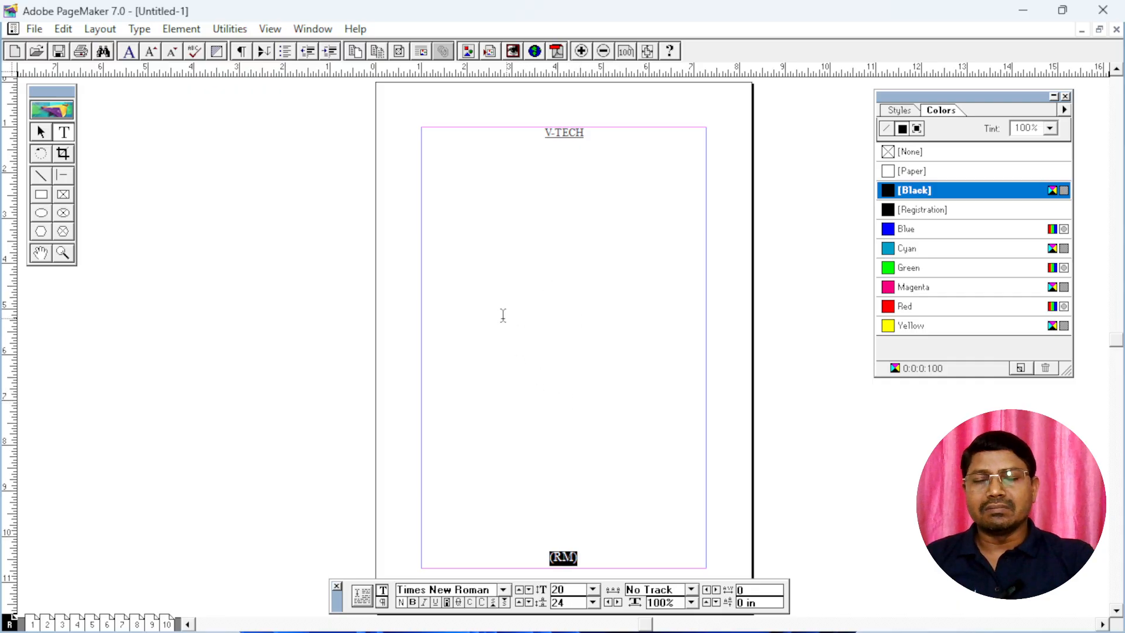
# Enter "V-TECH" in a new text block in the middle of the master page and set its font to Calibri
pyautogui.click(64, 133)
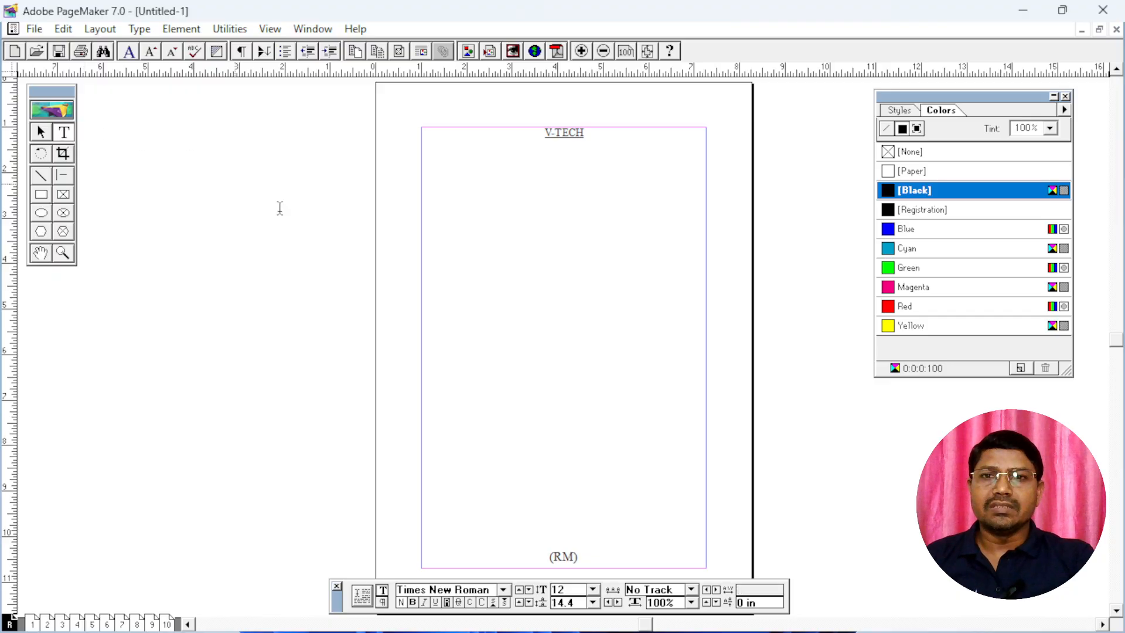
pyautogui.moveTo(441, 321); pyautogui.dragTo(680, 361)
pyautogui.write('V-TECH')
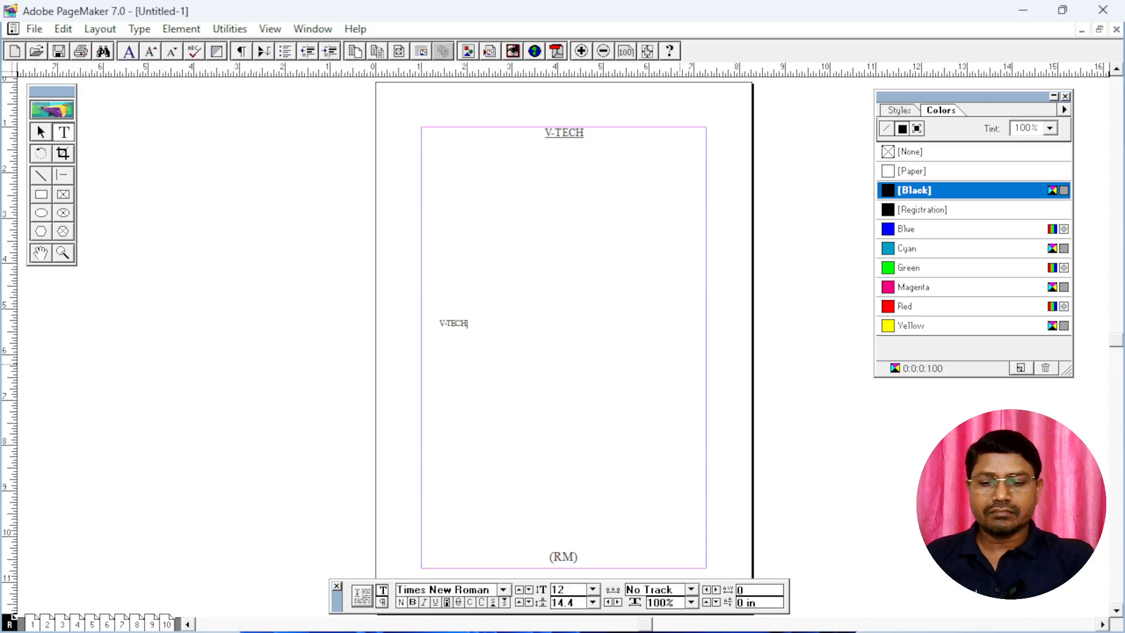
pyautogui.hotkey('ctrl', 'a')
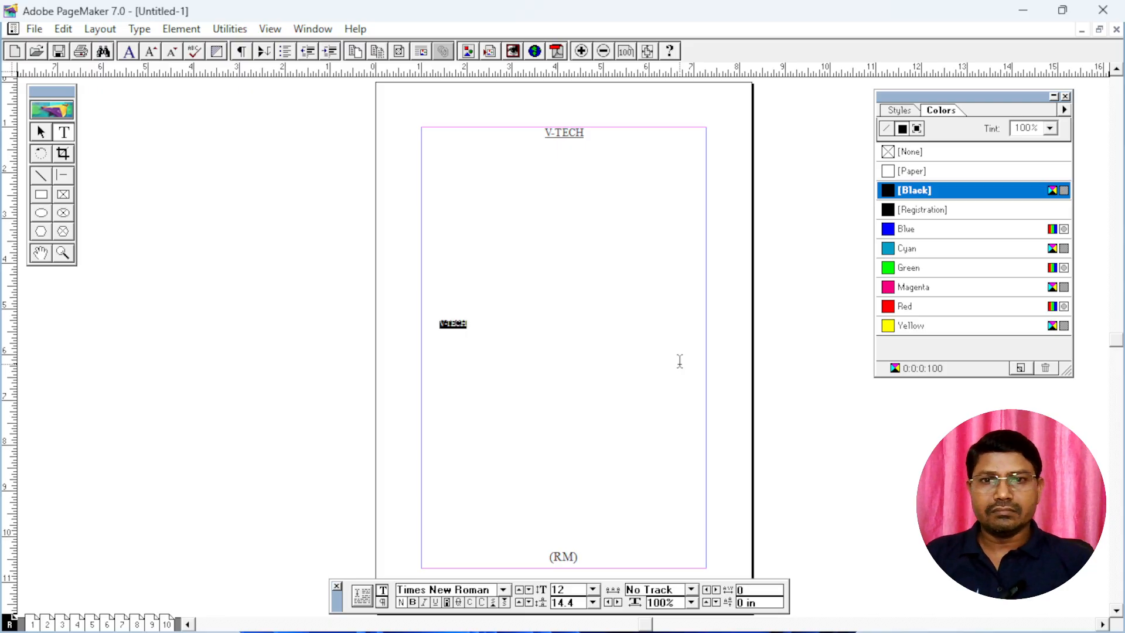
pyautogui.hotkey('ctrl', '`')
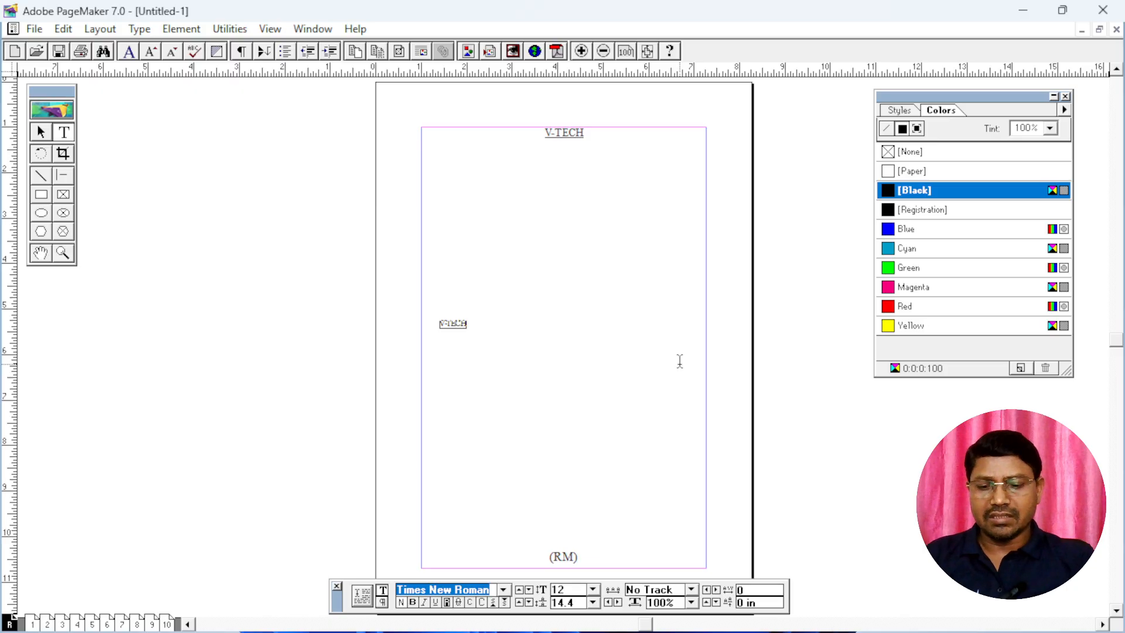
pyautogui.write('Calibri')
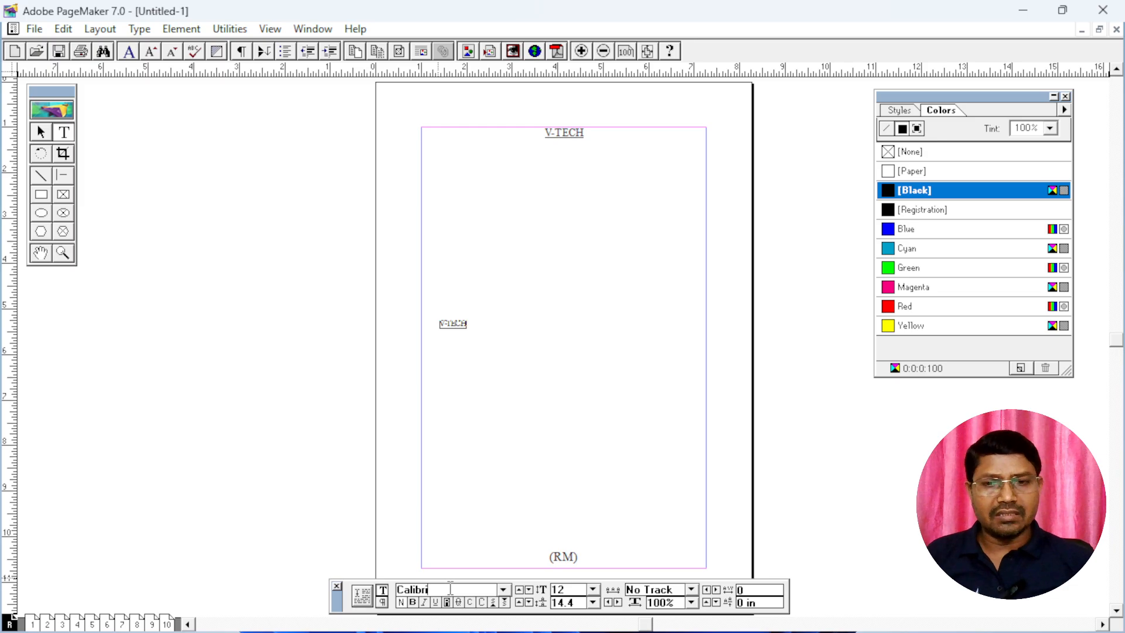
pyautogui.press('Return')
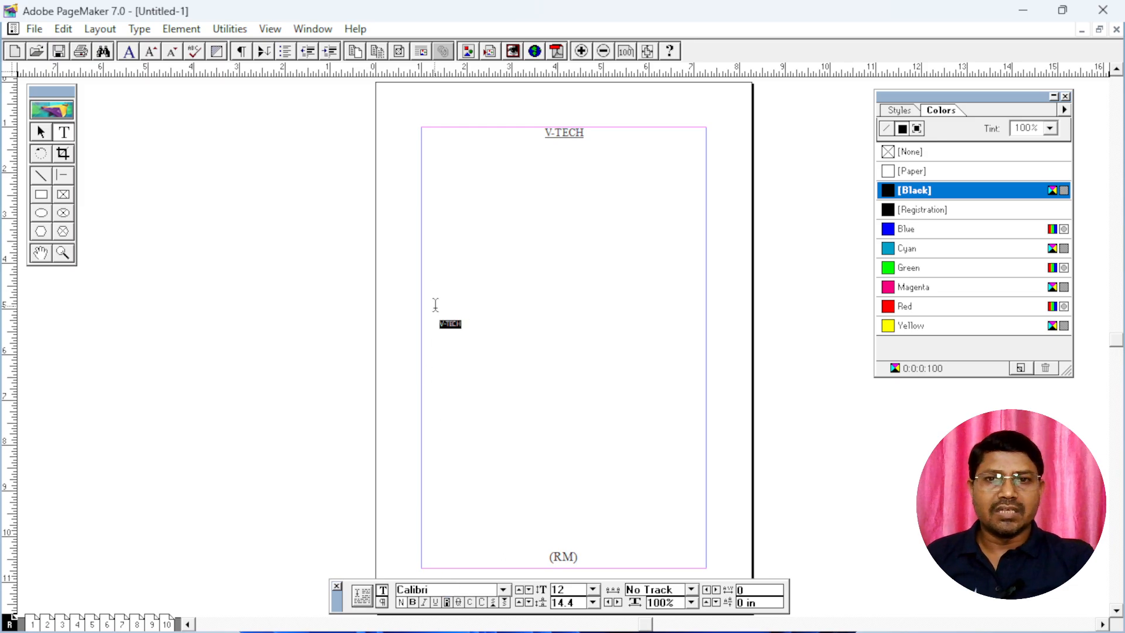
# Set the mid-page "V-TECH" text to font size 50 and make it bold
pyautogui.hotkey('ctrl', 'shift', '.')
pyautogui.hotkey('ctrl', 'shift', '.')
pyautogui.hotkey('ctrl', 'shift', '.')
pyautogui.hotkey('ctrl', 'shift', '.')
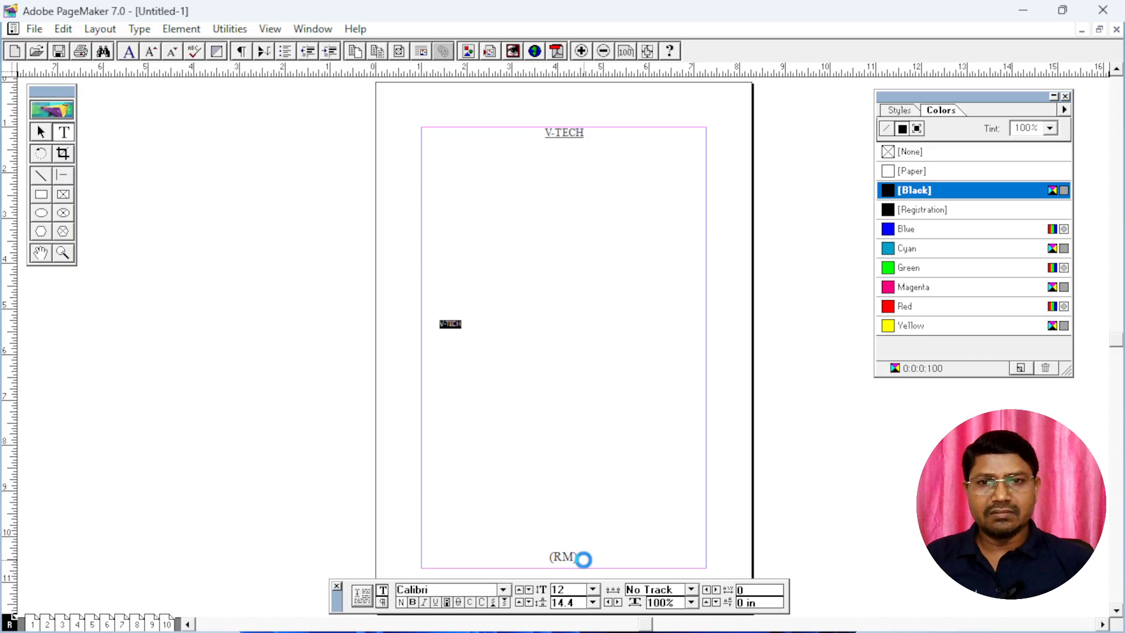
pyautogui.hotkey('ctrl', 'shift', '.')
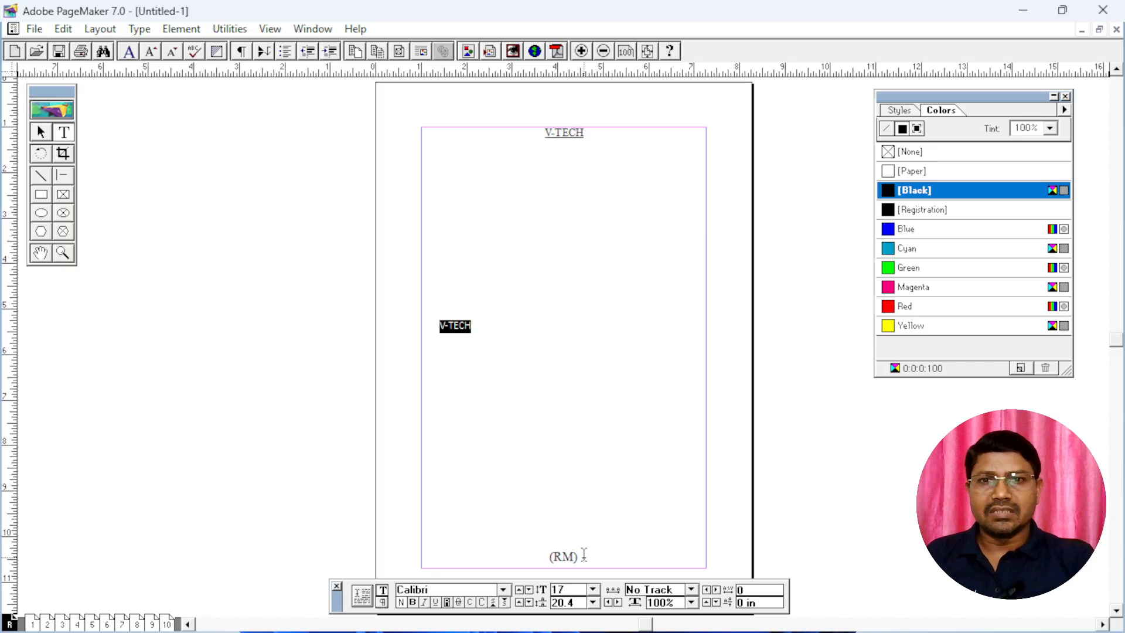
pyautogui.doubleClick(567, 590)
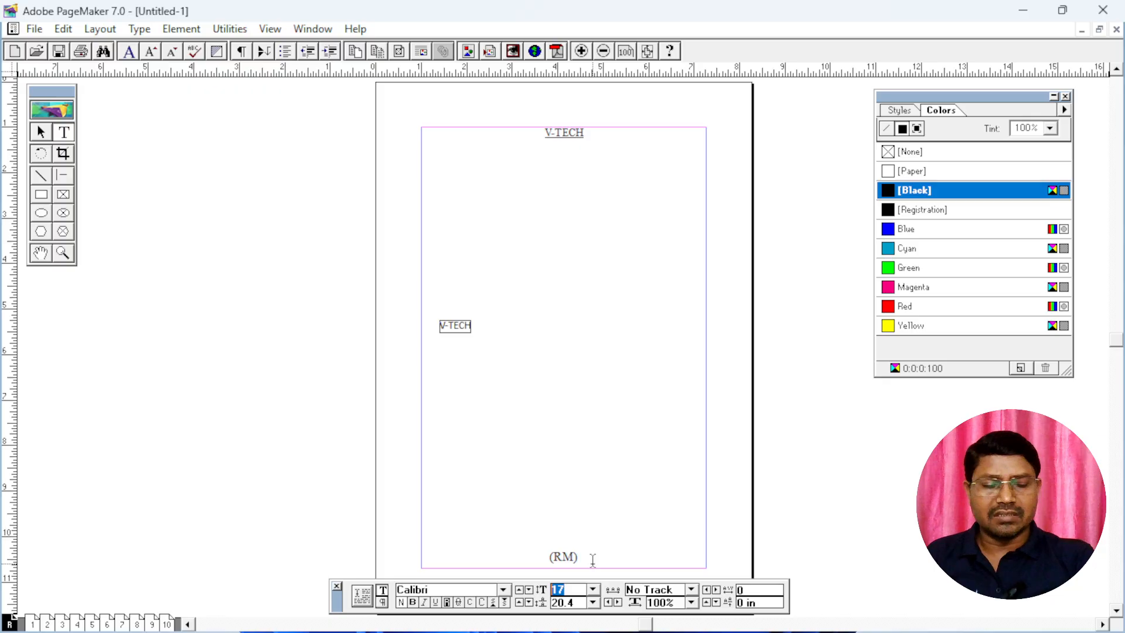
pyautogui.write('50')
pyautogui.press('Return')
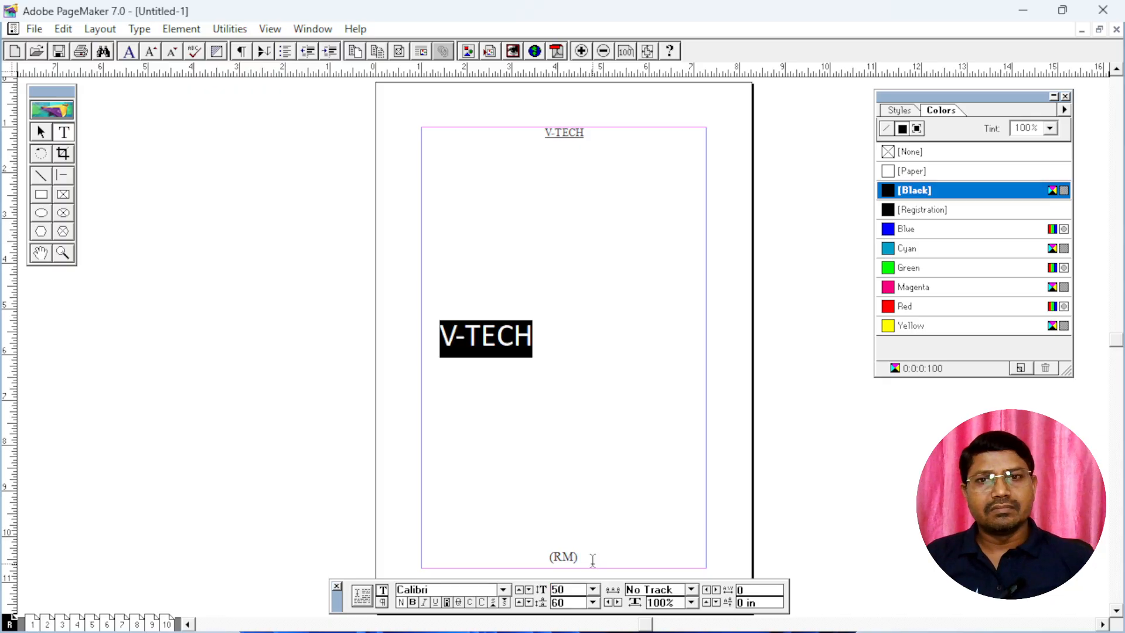
pyautogui.click(414, 604)
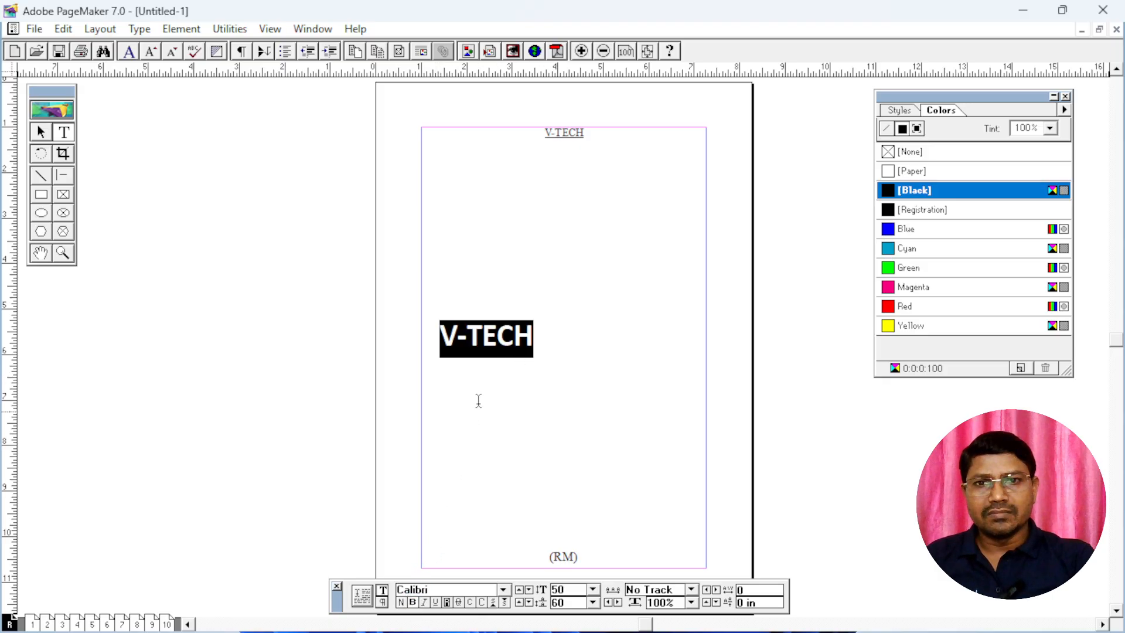
pyautogui.click(608, 356)
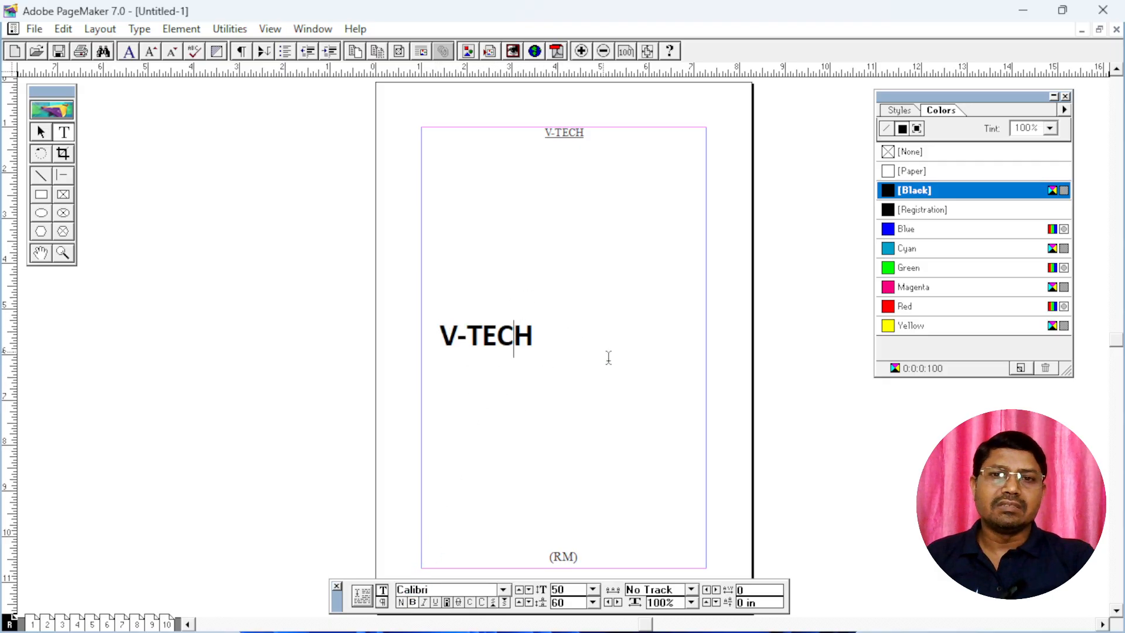
# Narrow the large "V-TECH" text block to about 2.5 in wide and move it to the middle of the page
pyautogui.click(41, 131)
pyautogui.click(516, 346)
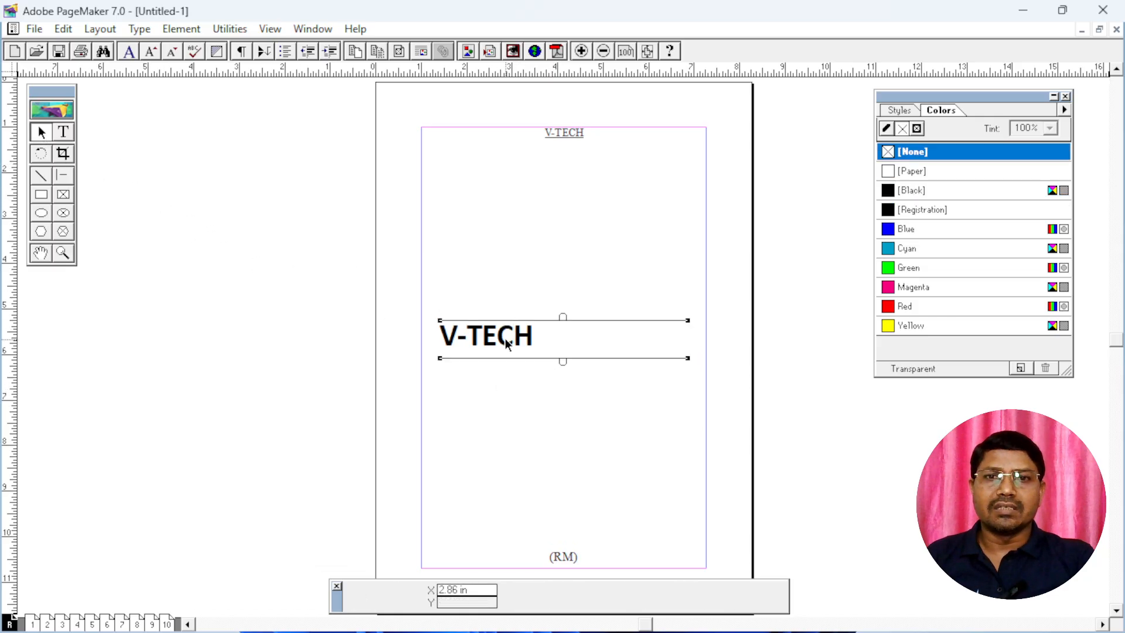
pyautogui.moveTo(688, 358); pyautogui.dragTo(548, 379)
pyautogui.moveTo(500, 341); pyautogui.dragTo(565, 335)
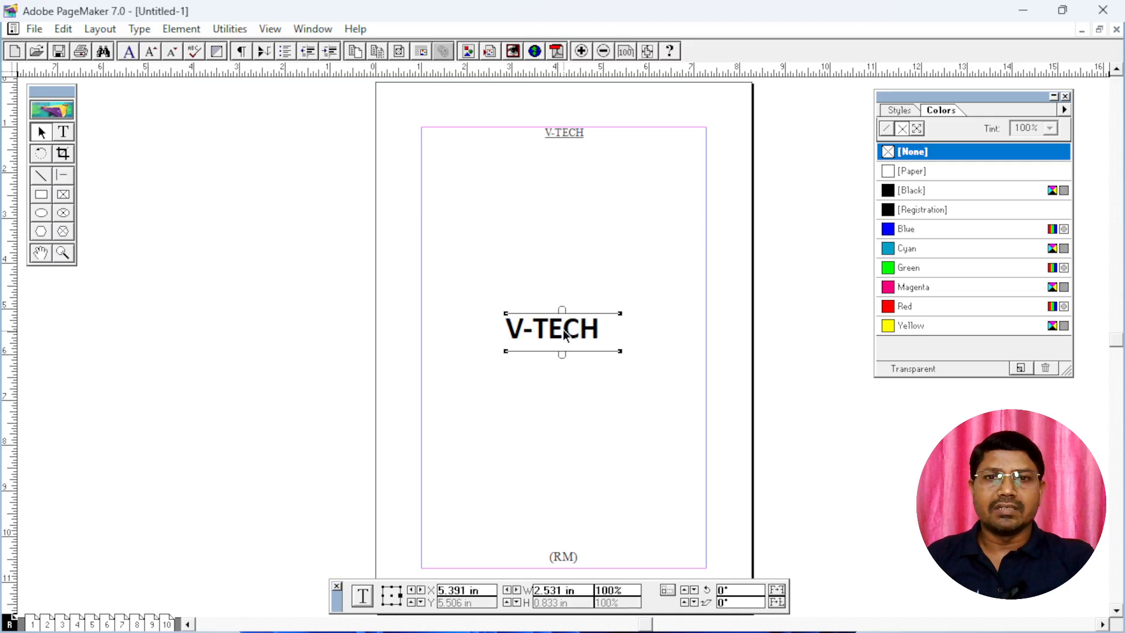
# Rotate the large "V-TECH" text block by 30° and shift it back to the middle of the page
pyautogui.doubleClick(747, 589)
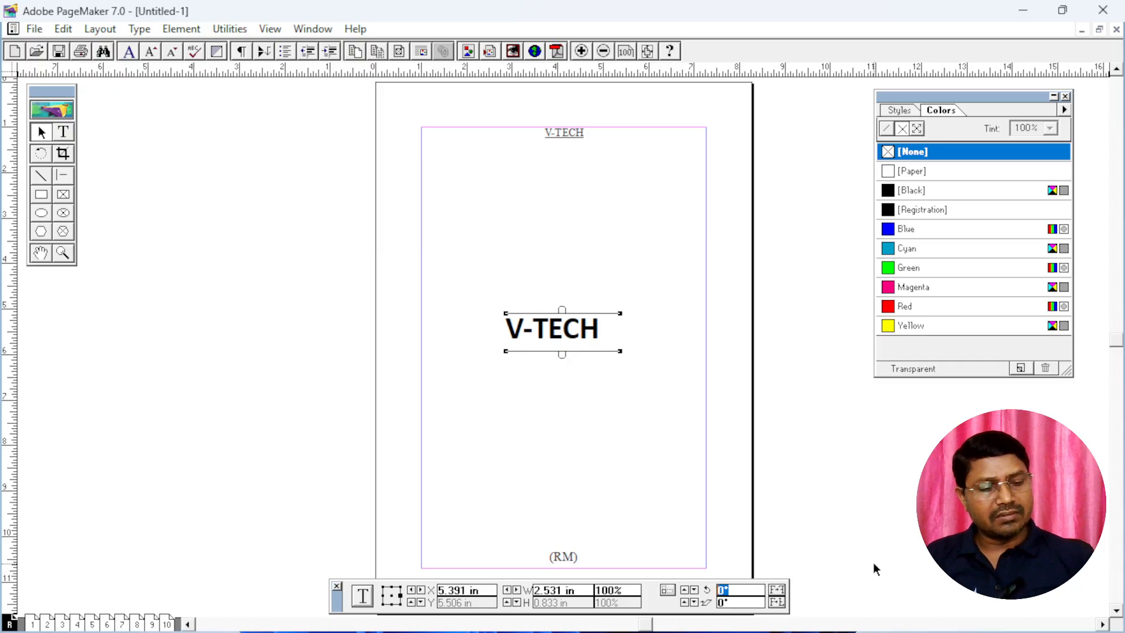
pyautogui.write('30')
pyautogui.press('Return')
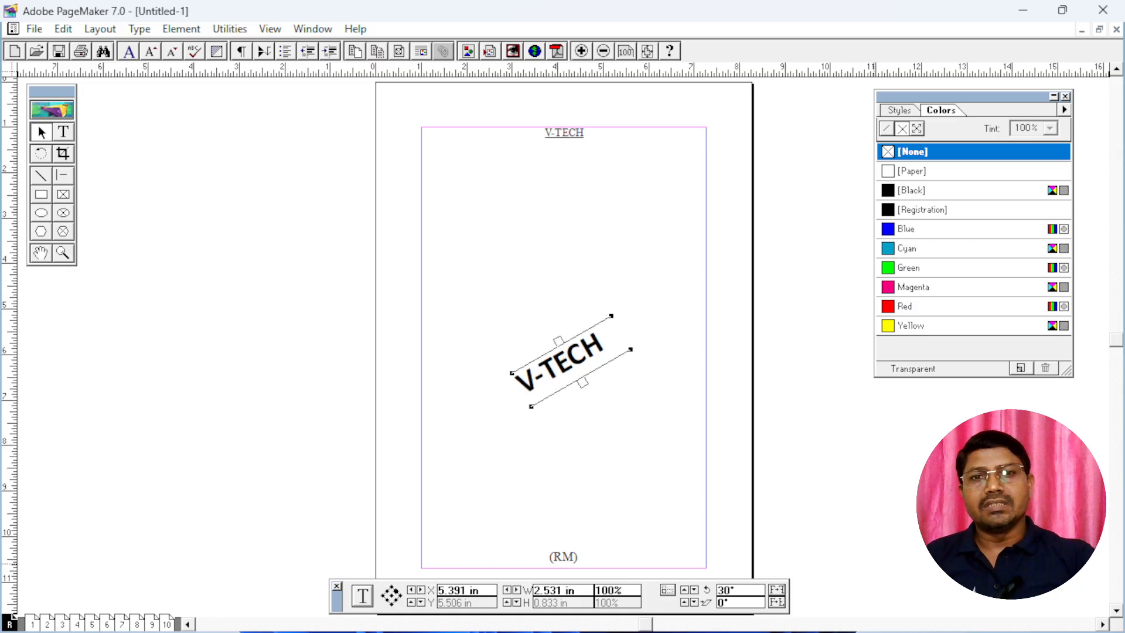
pyautogui.moveTo(579, 363); pyautogui.dragTo(569, 350)
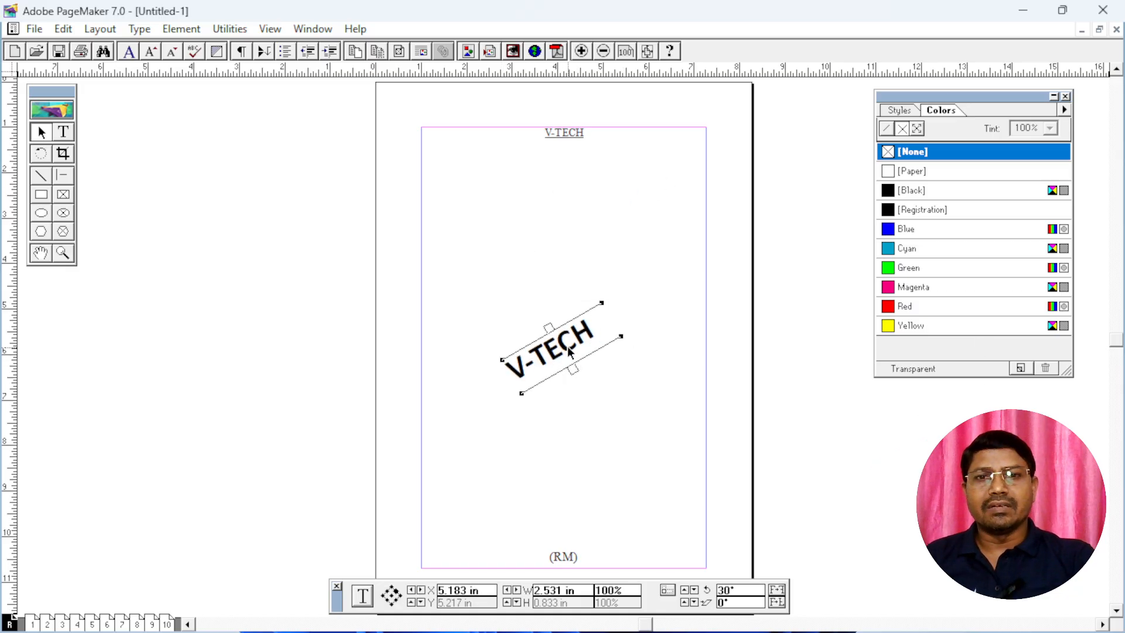
# Select the rotated "V-TECH" text and set its black colour to a 20% tint as a watermark
pyautogui.click(64, 134)
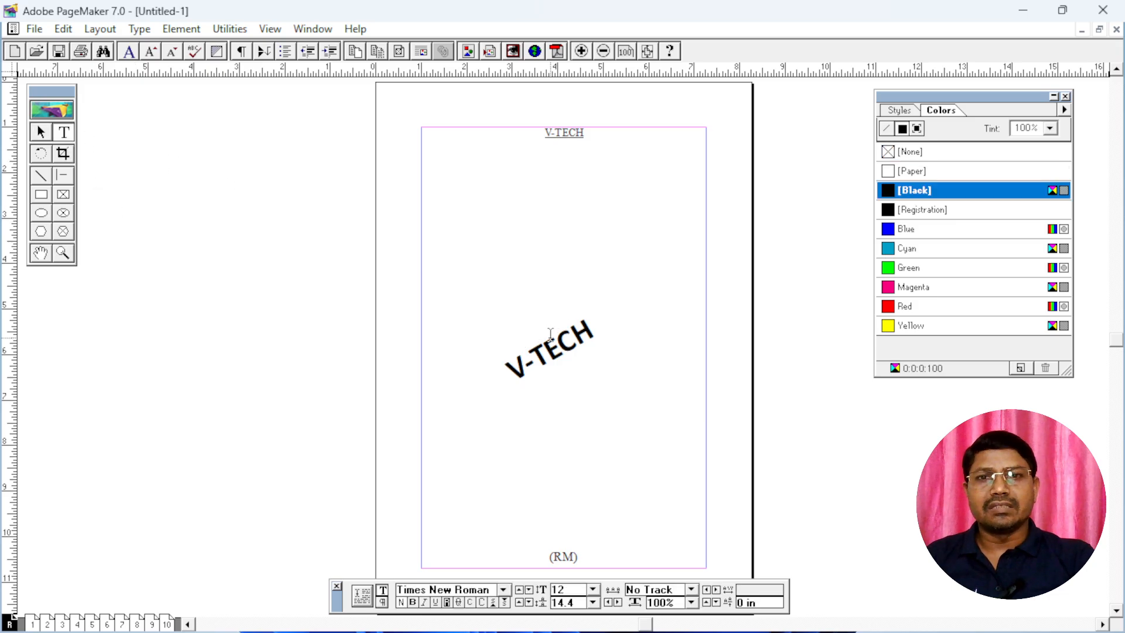
pyautogui.click(568, 339)
pyautogui.hotkey('ctrl', 'a')
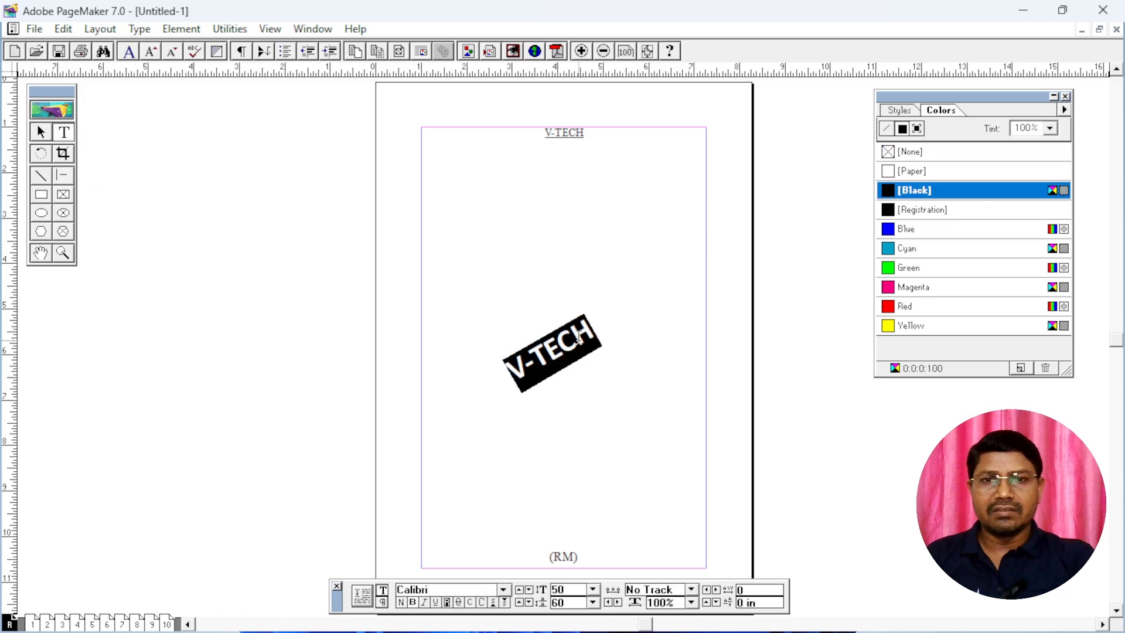
pyautogui.click(1049, 129)
pyautogui.scroll(-2, 1022, 203)
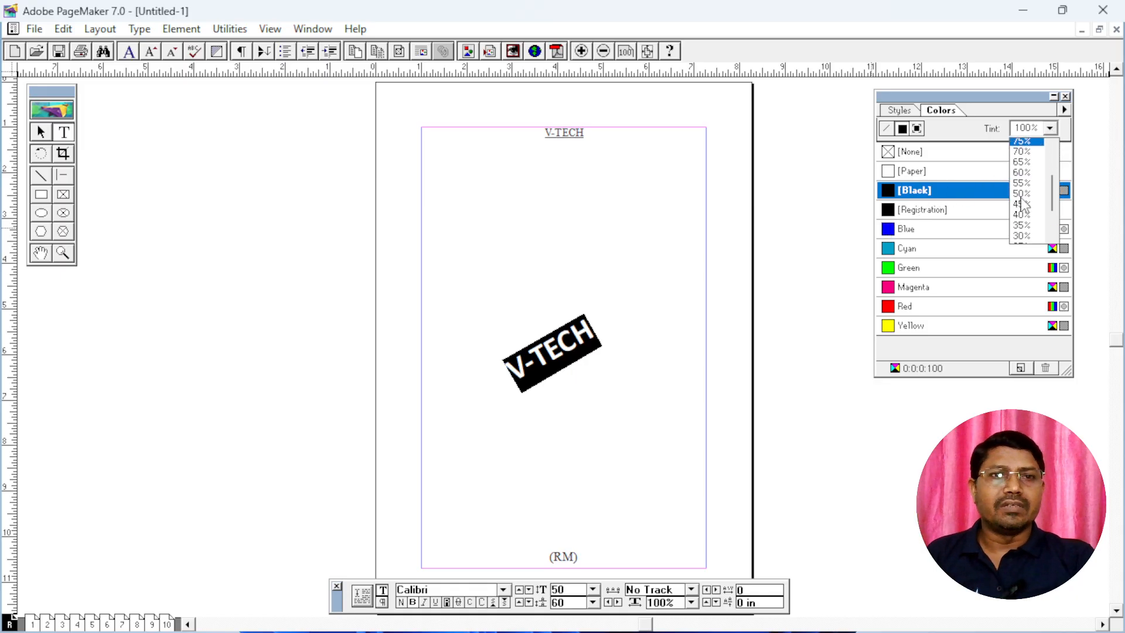
pyautogui.scroll(-2, 1022, 204)
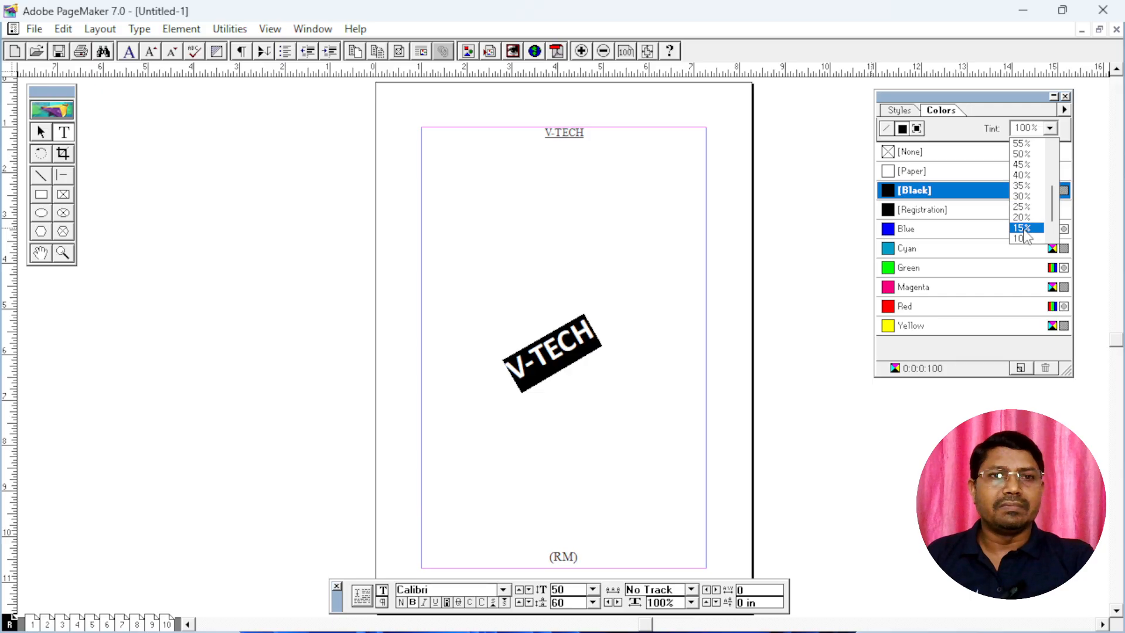
pyautogui.click(1022, 222)
pyautogui.click(1021, 222)
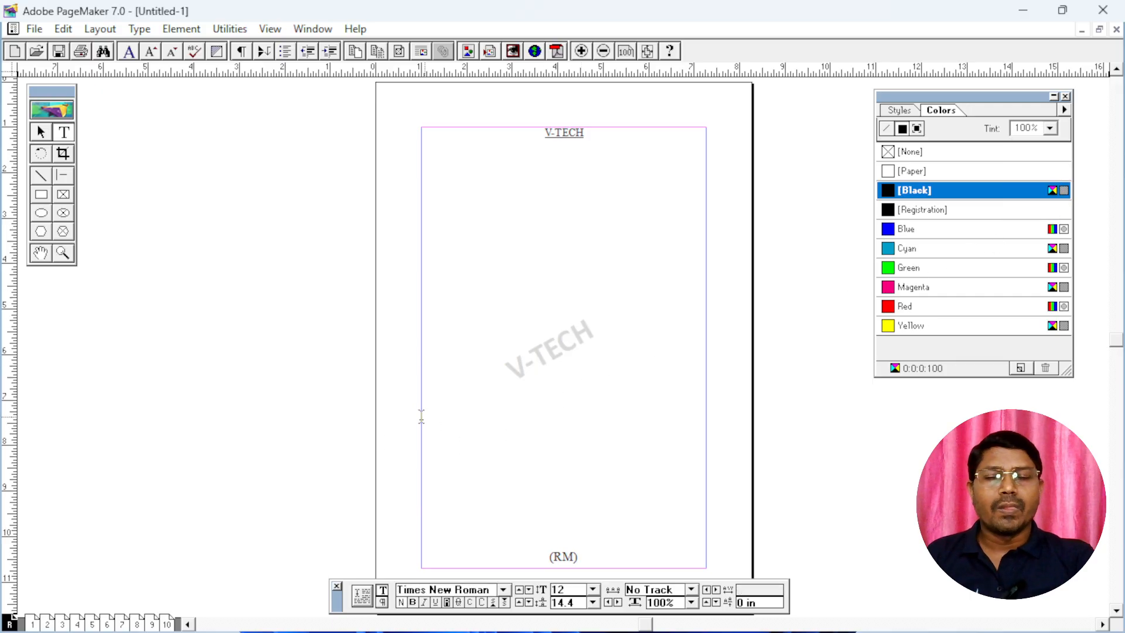
# Check how the "V-TECH" watermark from the master page appears on pages 1 and 2
pyautogui.click(33, 624)
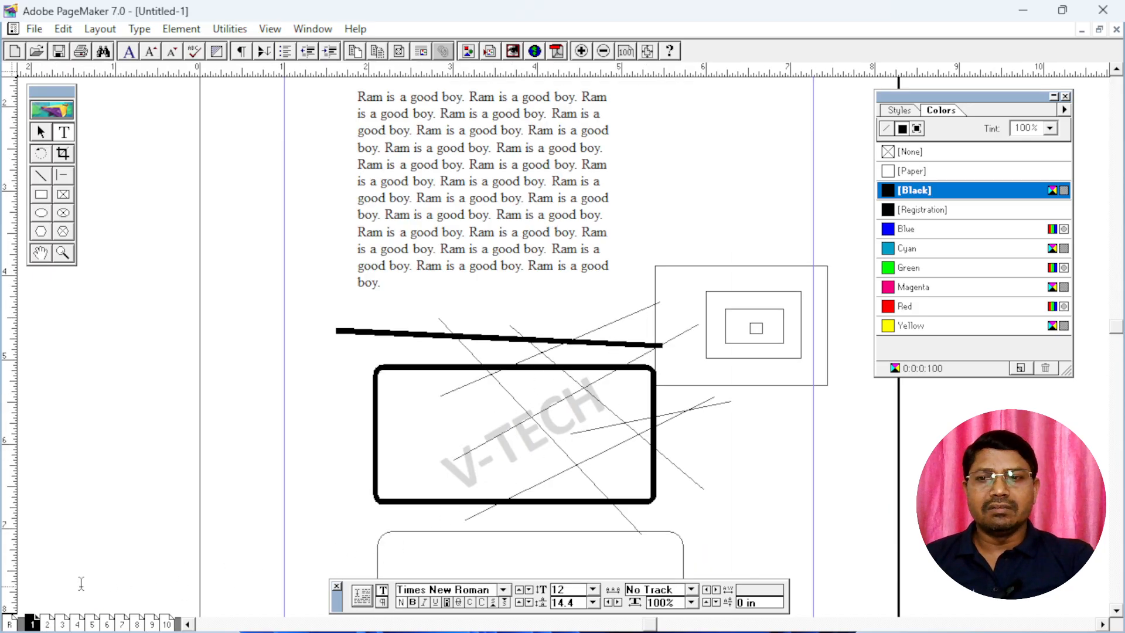
pyautogui.click(48, 624)
pyautogui.scroll(-5, 609, 383)
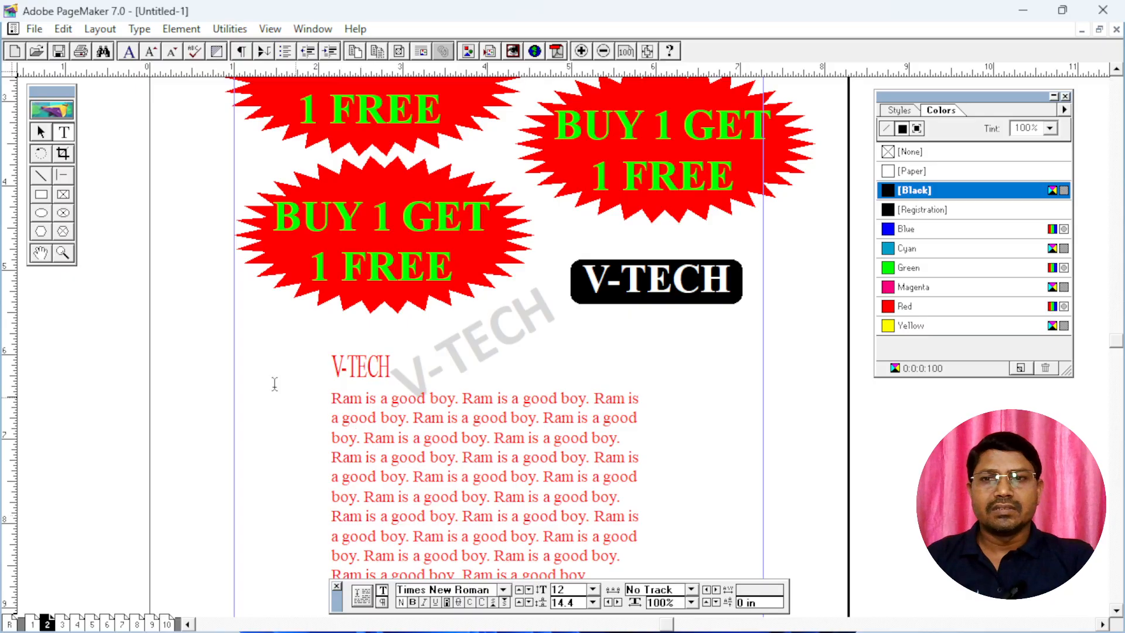
# Move the red "Ram is a good boy" text block on page 2 up so it overlaps the watermark
pyautogui.click(40, 135)
pyautogui.click(455, 480)
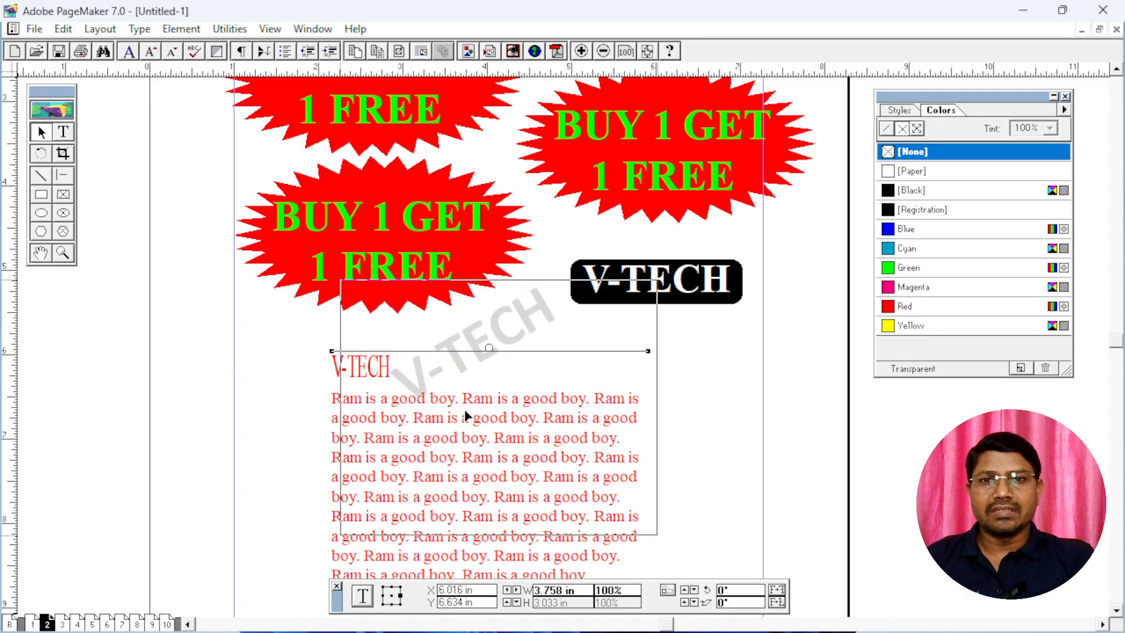
pyautogui.moveTo(454, 480); pyautogui.dragTo(465, 410)
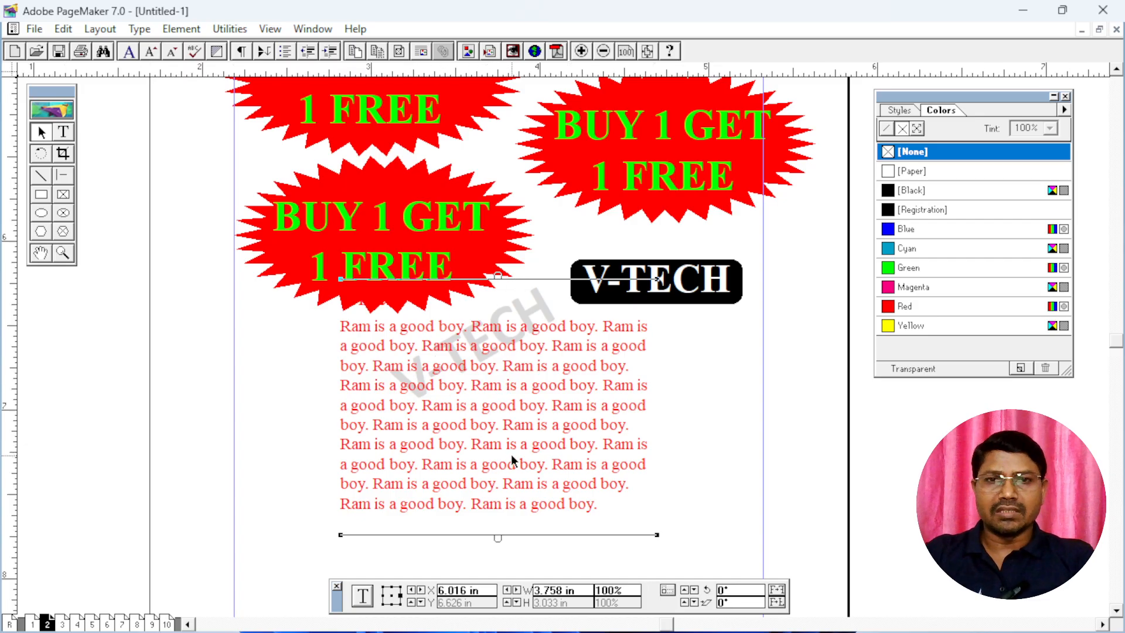
# Inspect the watermark behind the red text on page 2 up close and try to select the master items on page 3
pyautogui.hotkey('ctrl', '2')
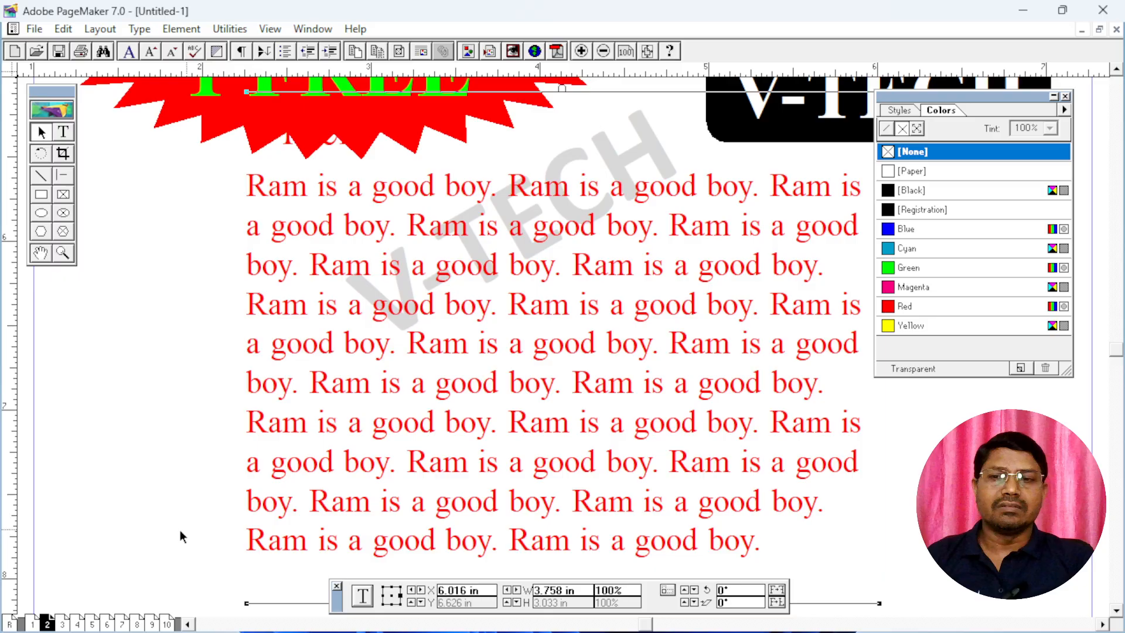
pyautogui.click(62, 625)
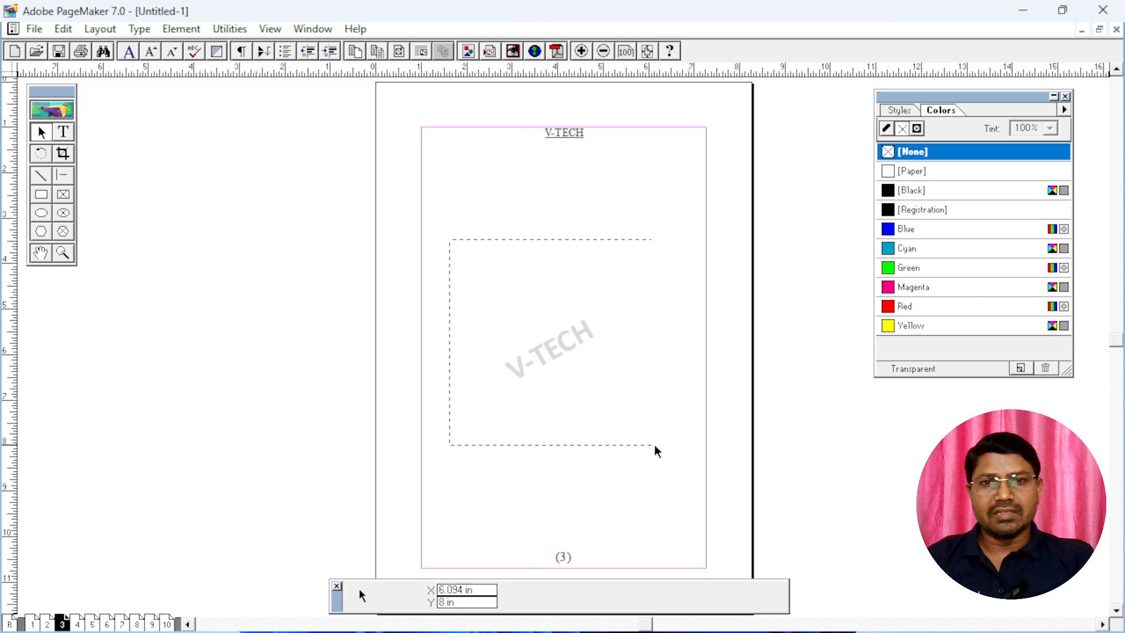
pyautogui.moveTo(655, 445); pyautogui.dragTo(665, 446)
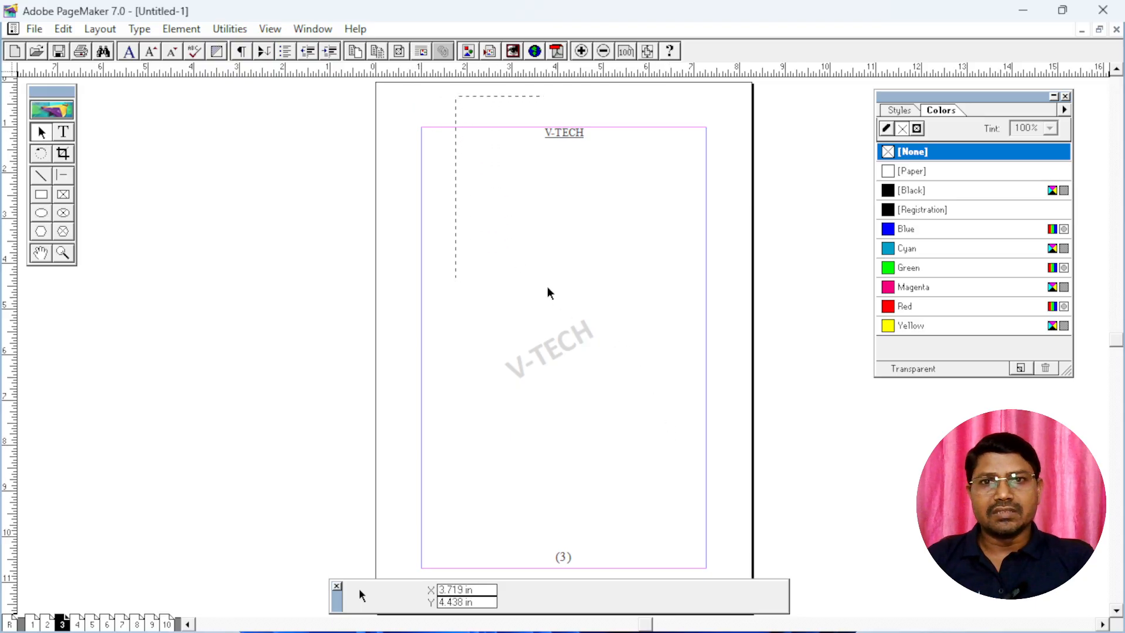
pyautogui.moveTo(669, 550); pyautogui.dragTo(676, 567)
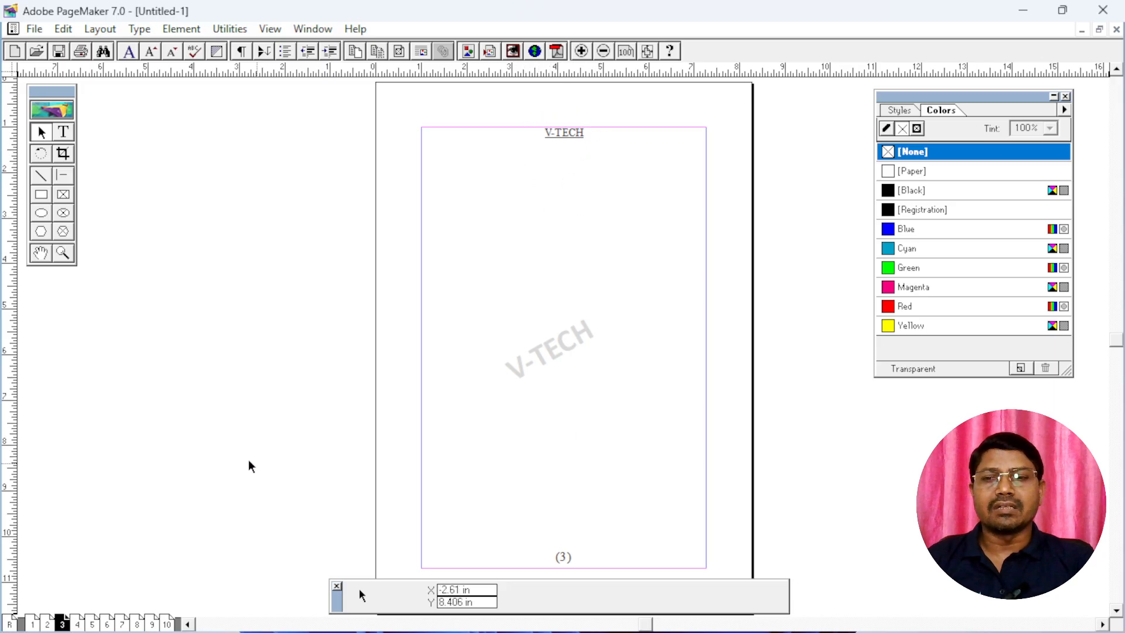
# Compare the master page's header and watermark with how they appear on page 1
pyautogui.click(10, 624)
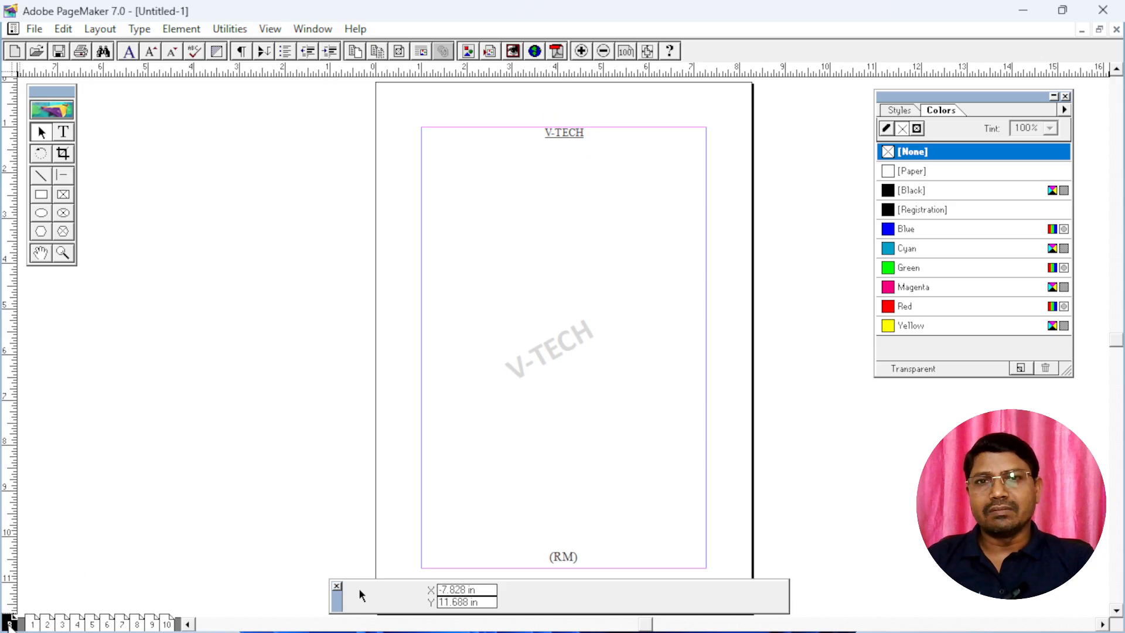
pyautogui.click(32, 623)
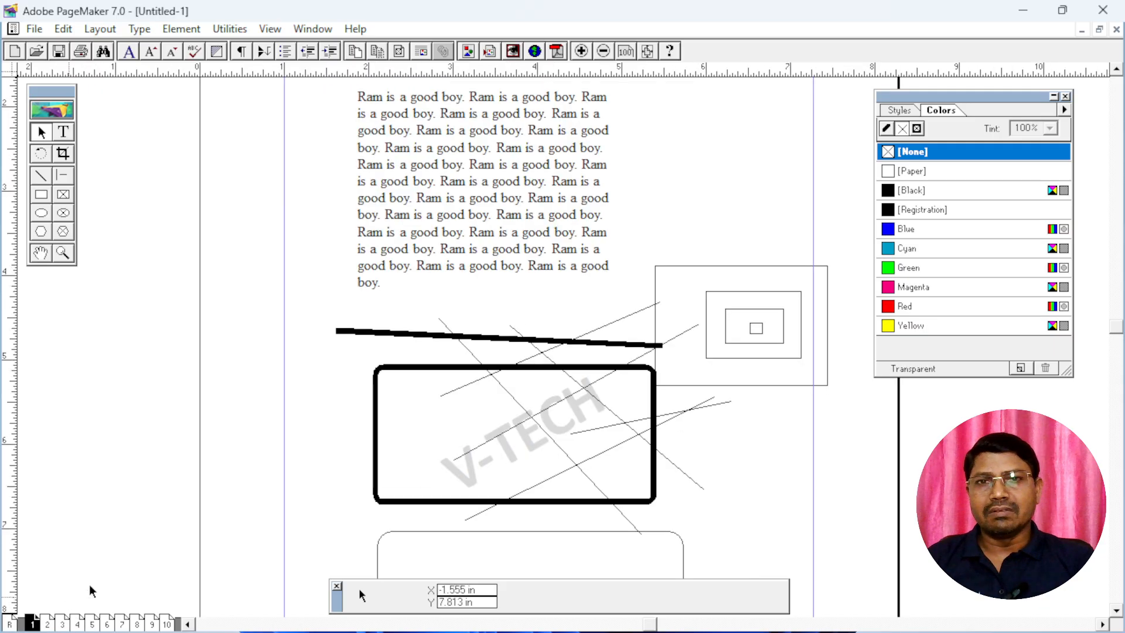
pyautogui.moveTo(546, 161); pyautogui.dragTo(530, 404)
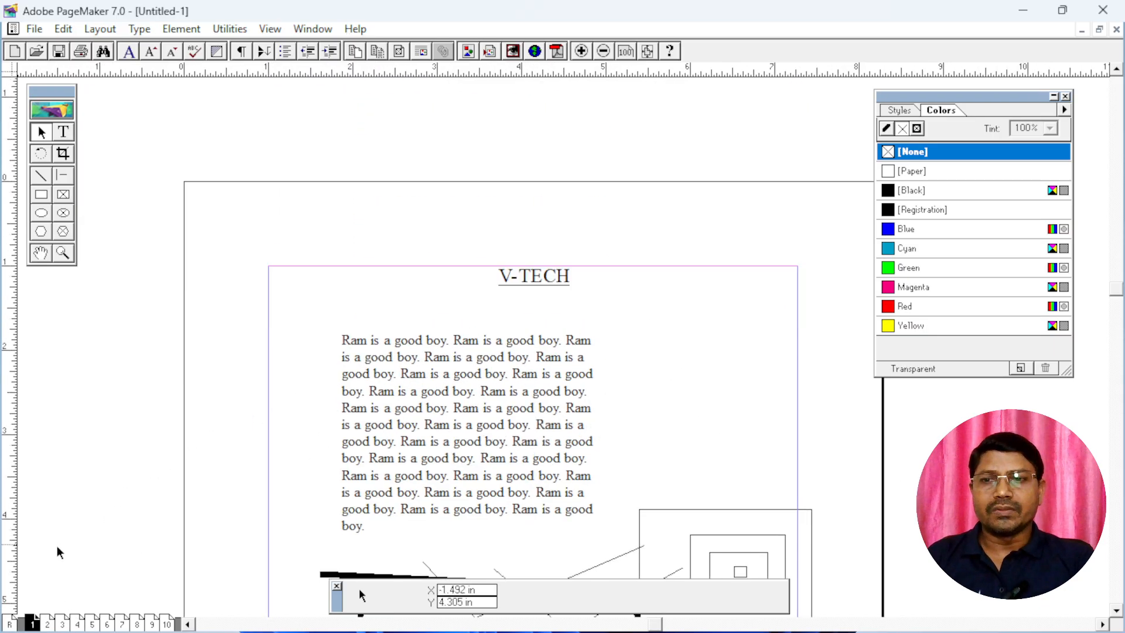
# Delete the header, watermark and page-number footer together from the master page, and undo the deletion
pyautogui.click(13, 622)
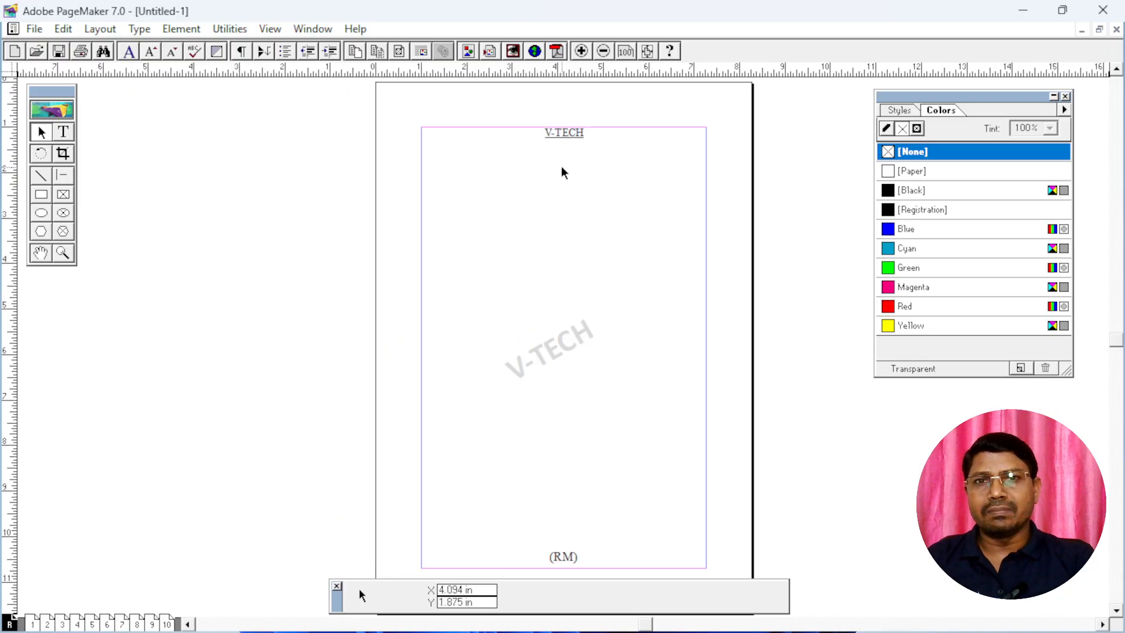
pyautogui.moveTo(447, 95); pyautogui.dragTo(689, 583)
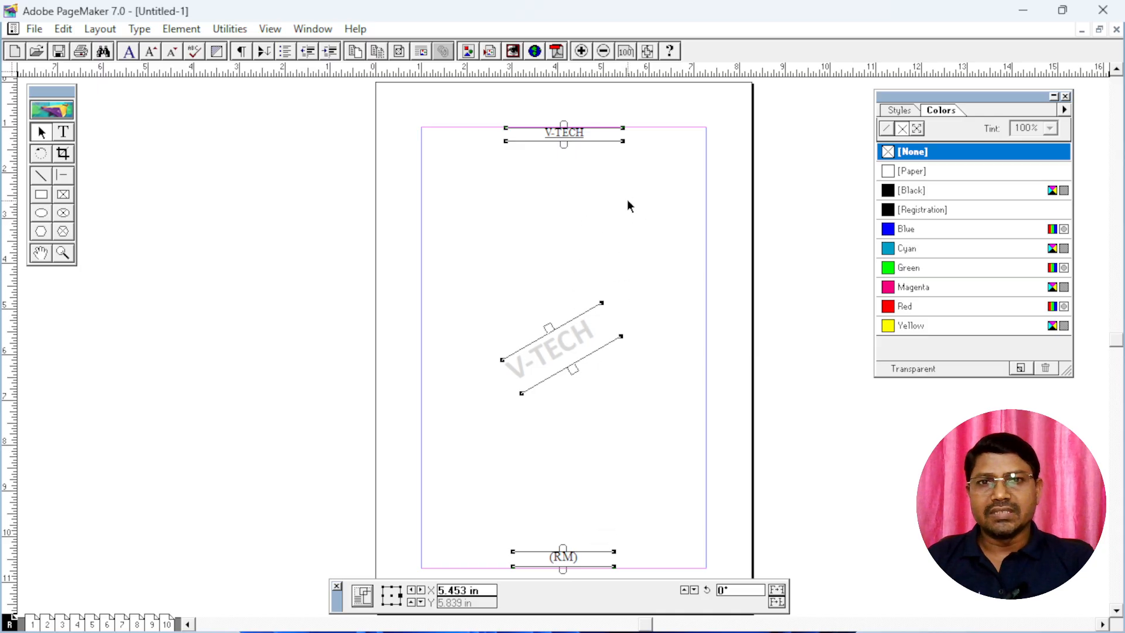
pyautogui.press('Delete')
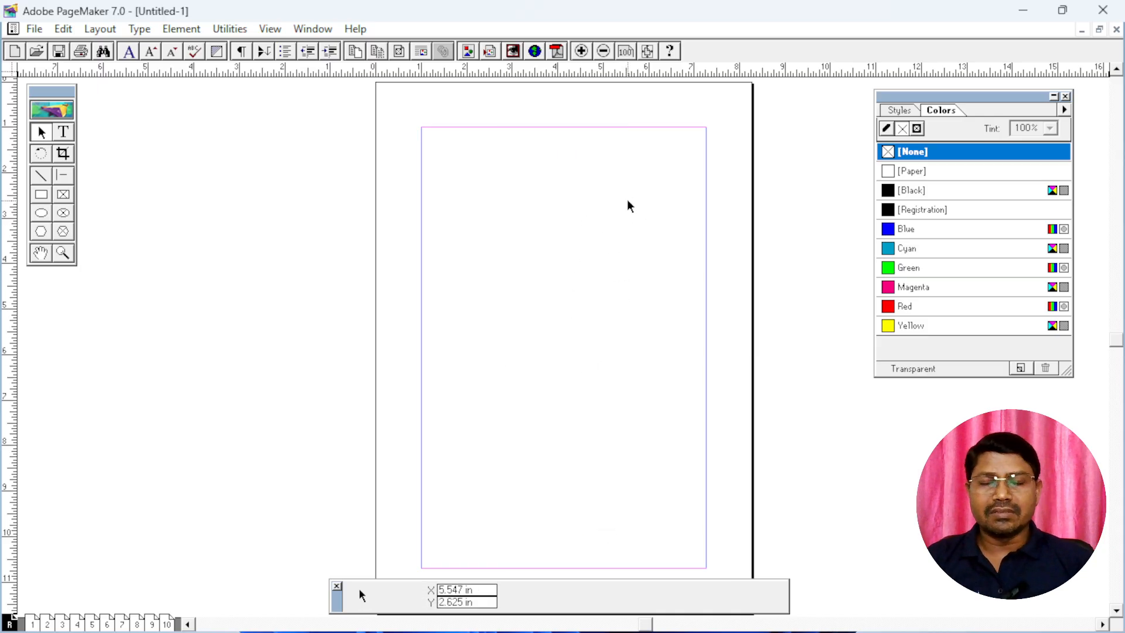
pyautogui.hotkey('ctrl', 'z')
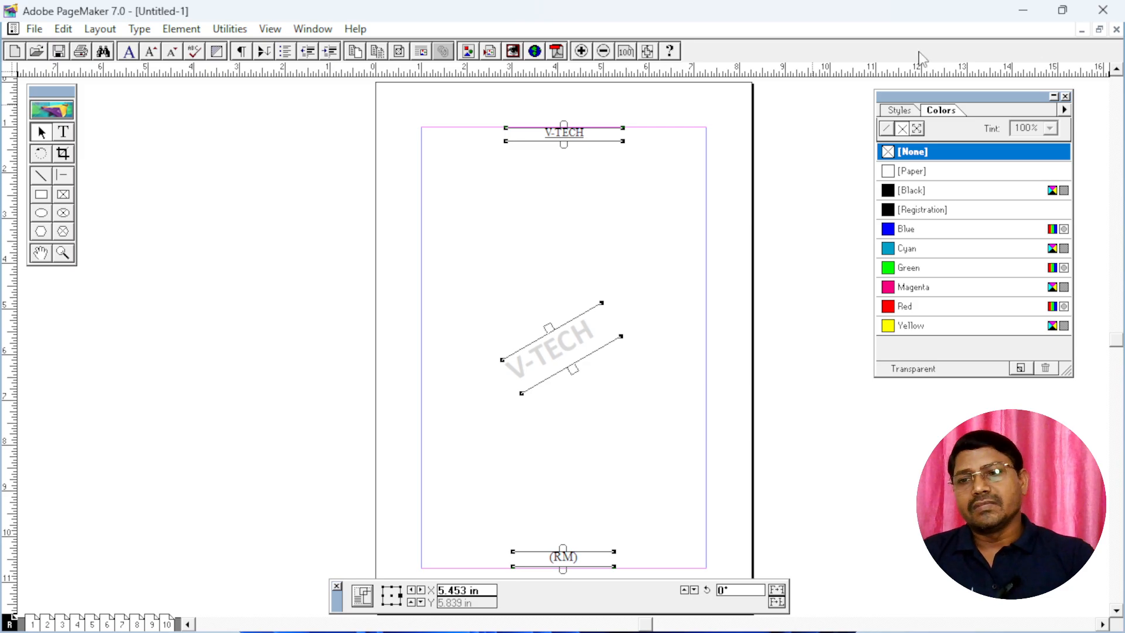
# Return to page 2 and save the publication to the Desktop, entering a first name as the file name
pyautogui.click(39, 623)
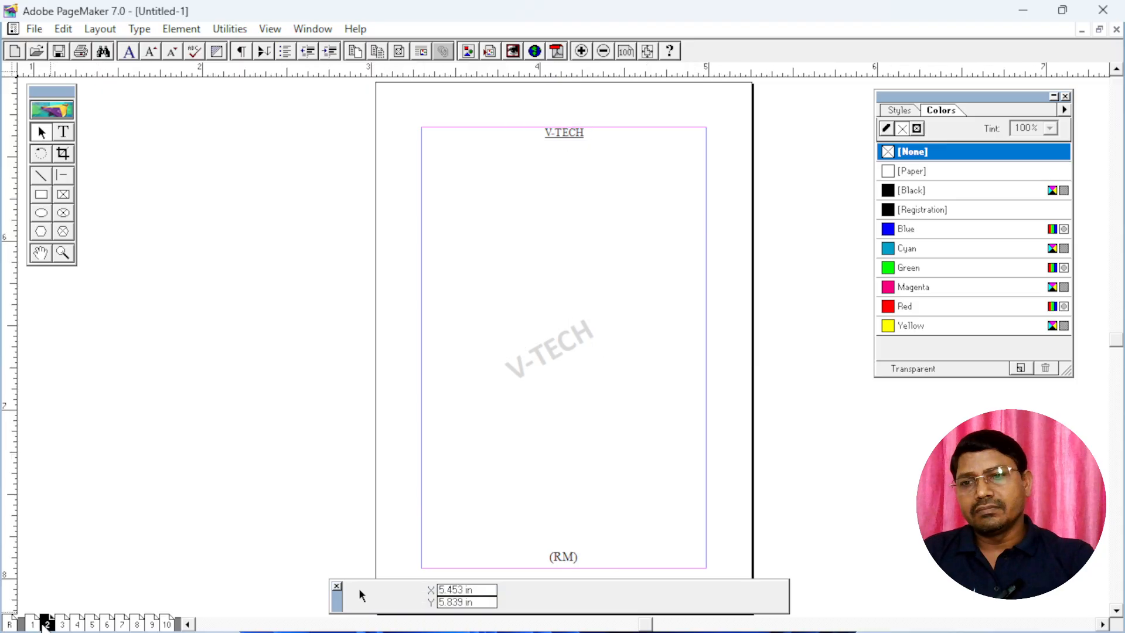
pyautogui.click(47, 624)
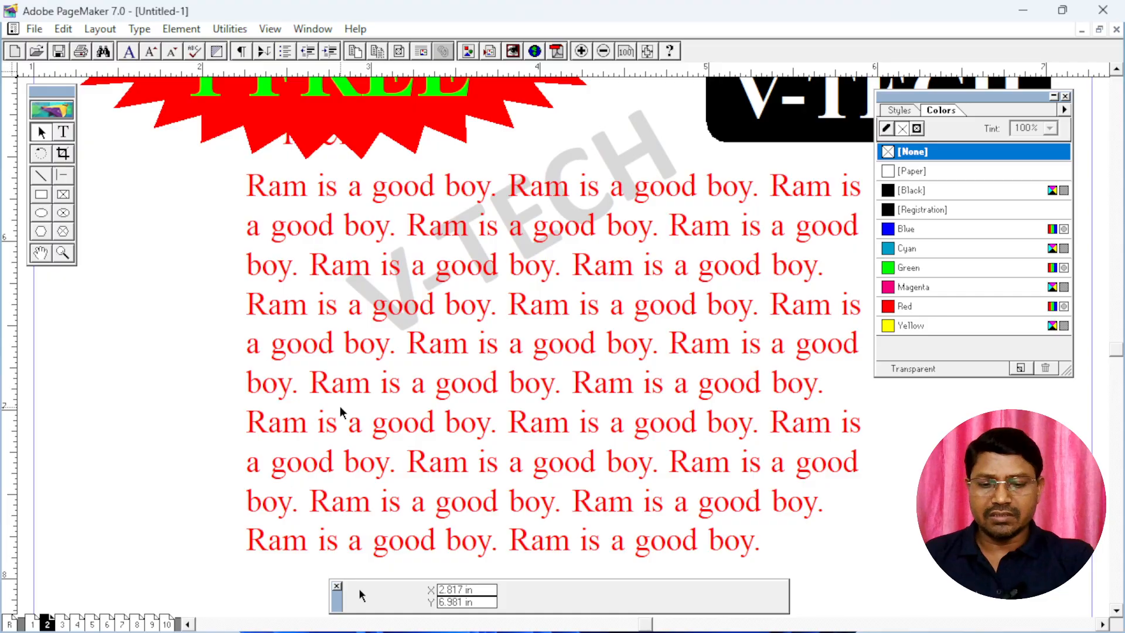
pyautogui.hotkey('ctrl', '0')
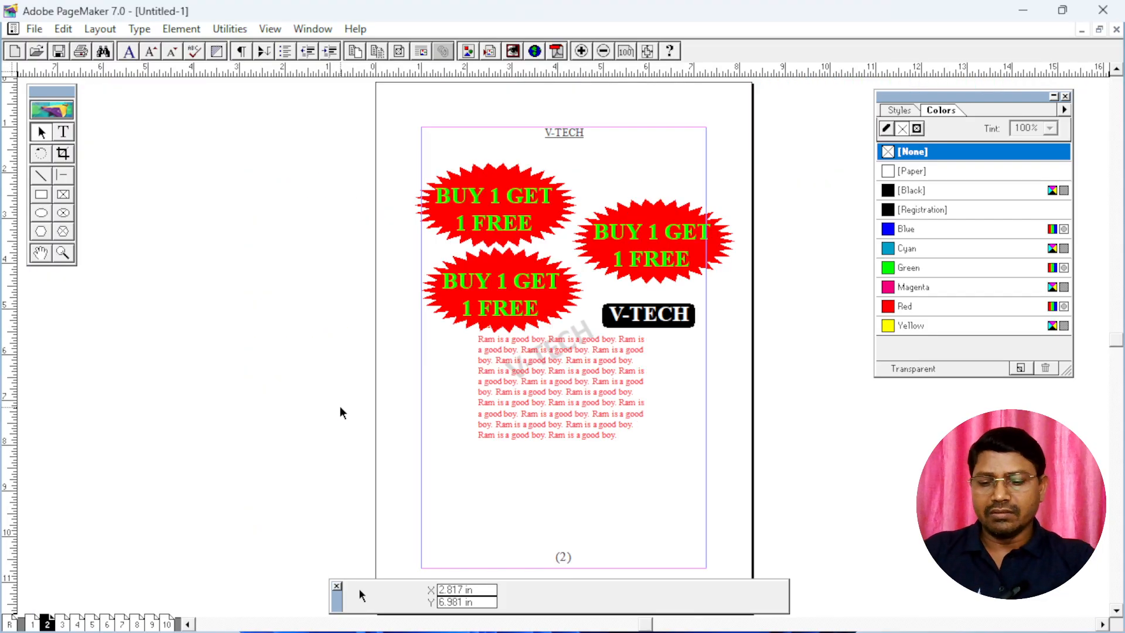
pyautogui.hotkey('ctrl', 's')
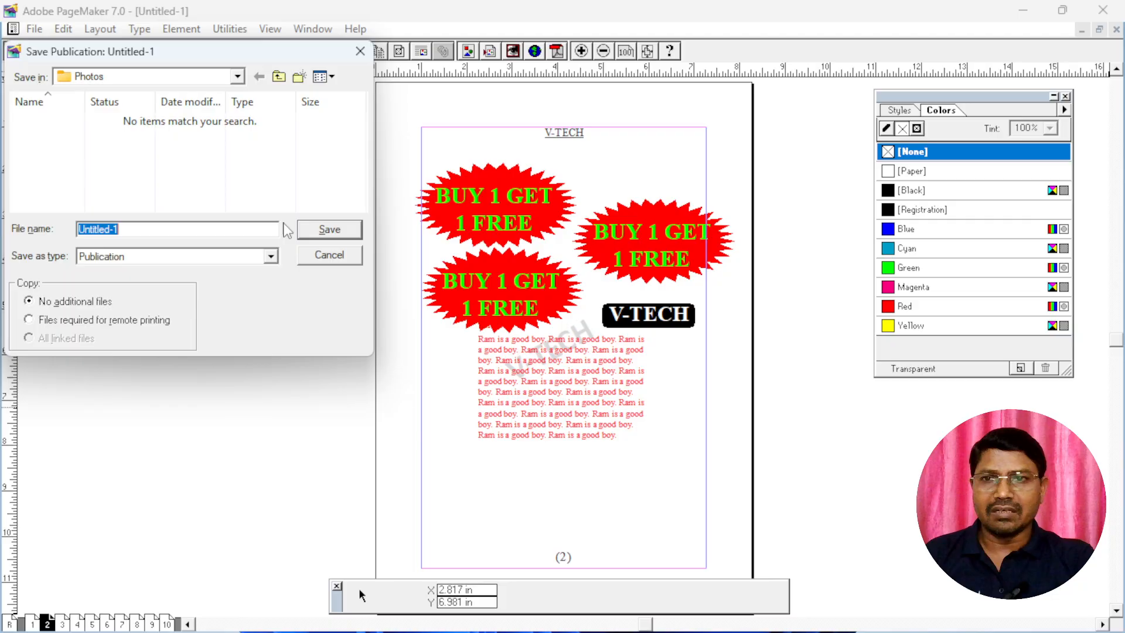
pyautogui.write('SHRUTI')
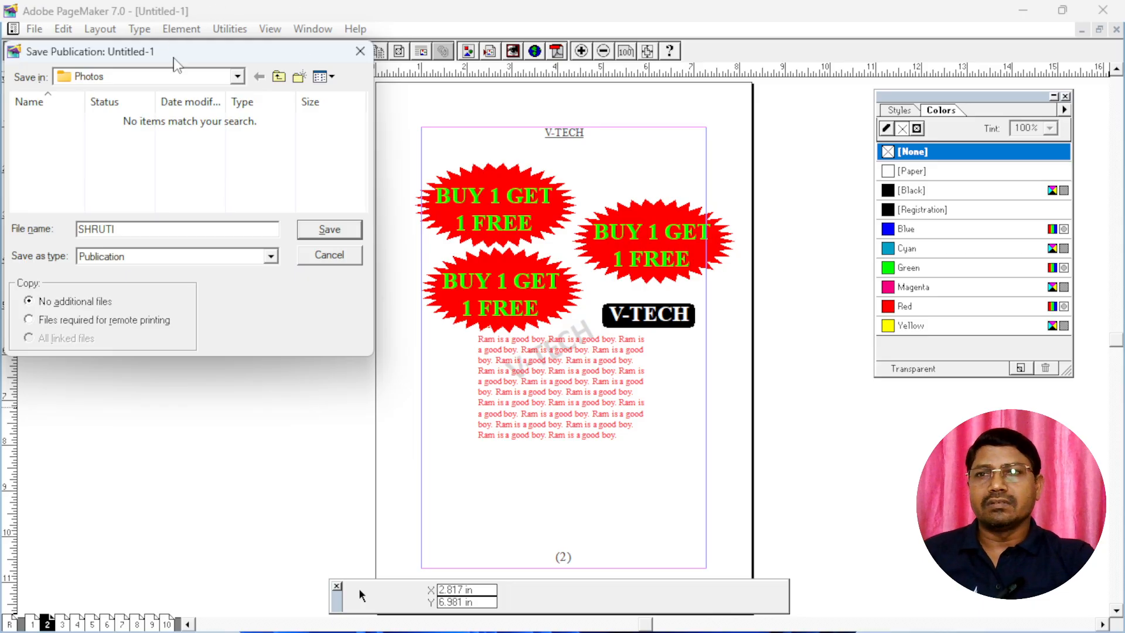
pyautogui.click(237, 78)
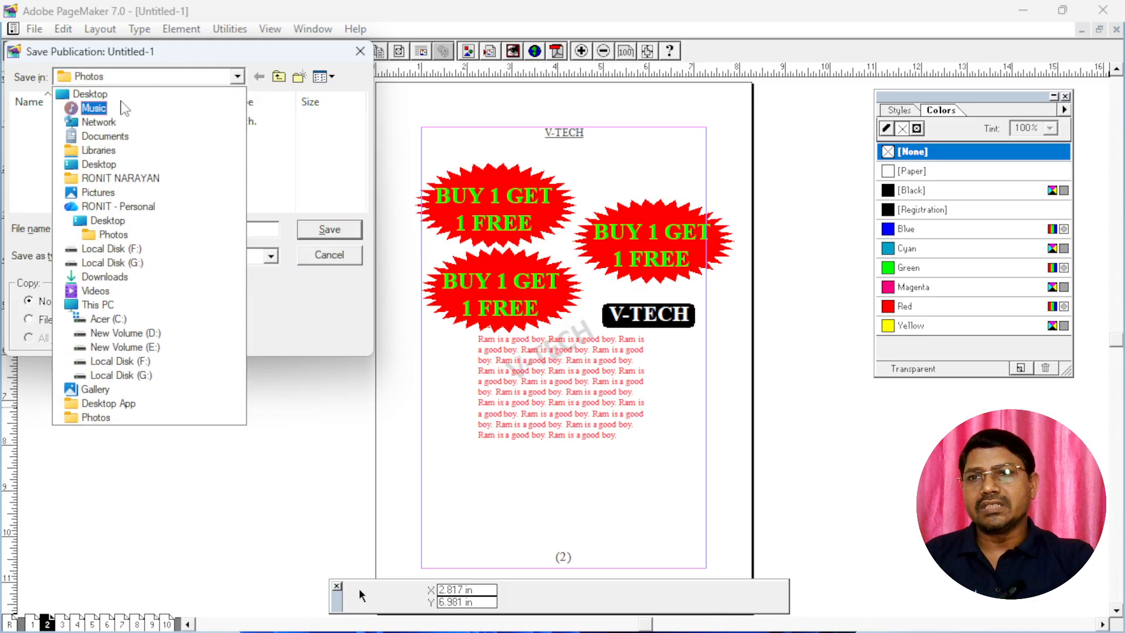
pyautogui.click(103, 94)
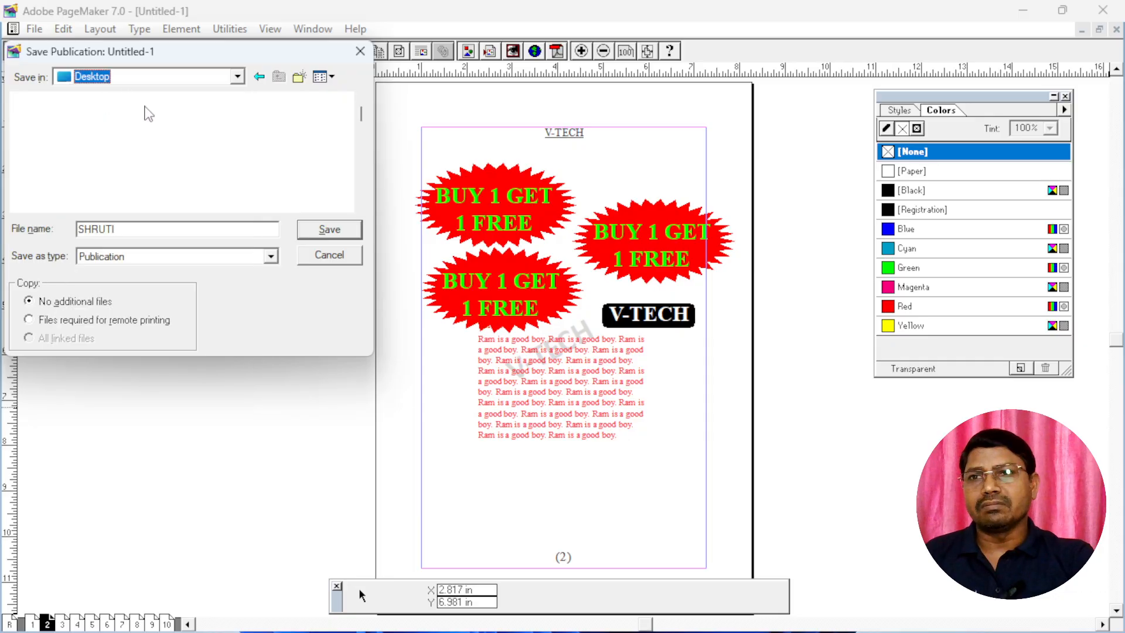
pyautogui.click(326, 229)
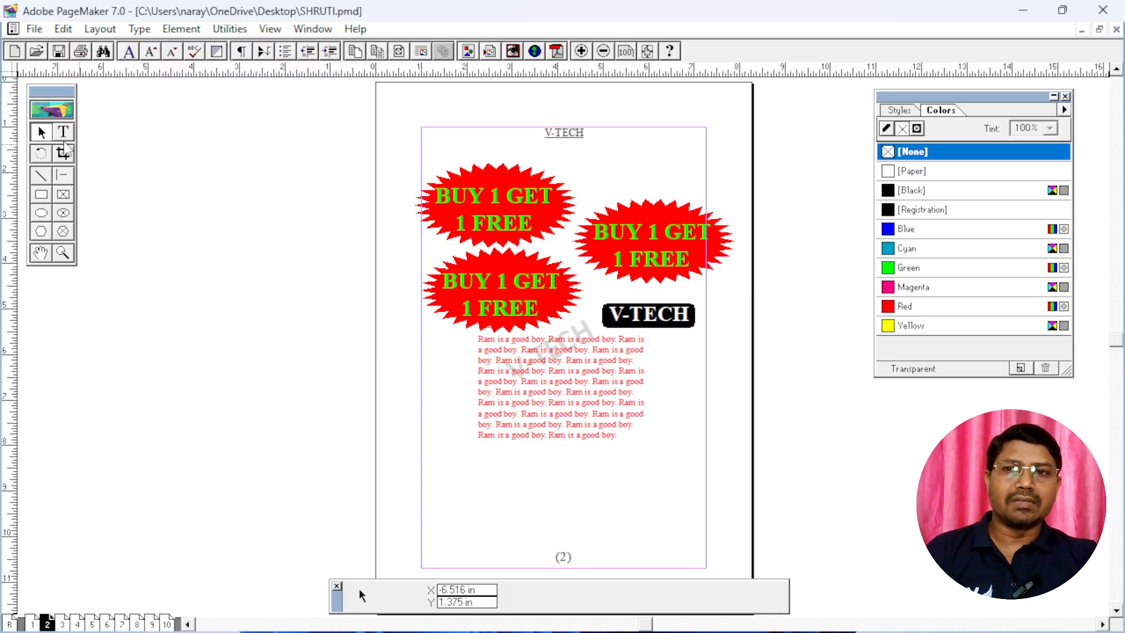
# Draw five unfilled ellipses of varying sizes below the red text on page 2, the last about 1.06 by 0.87 in
pyautogui.click(41, 195)
pyautogui.click(41, 213)
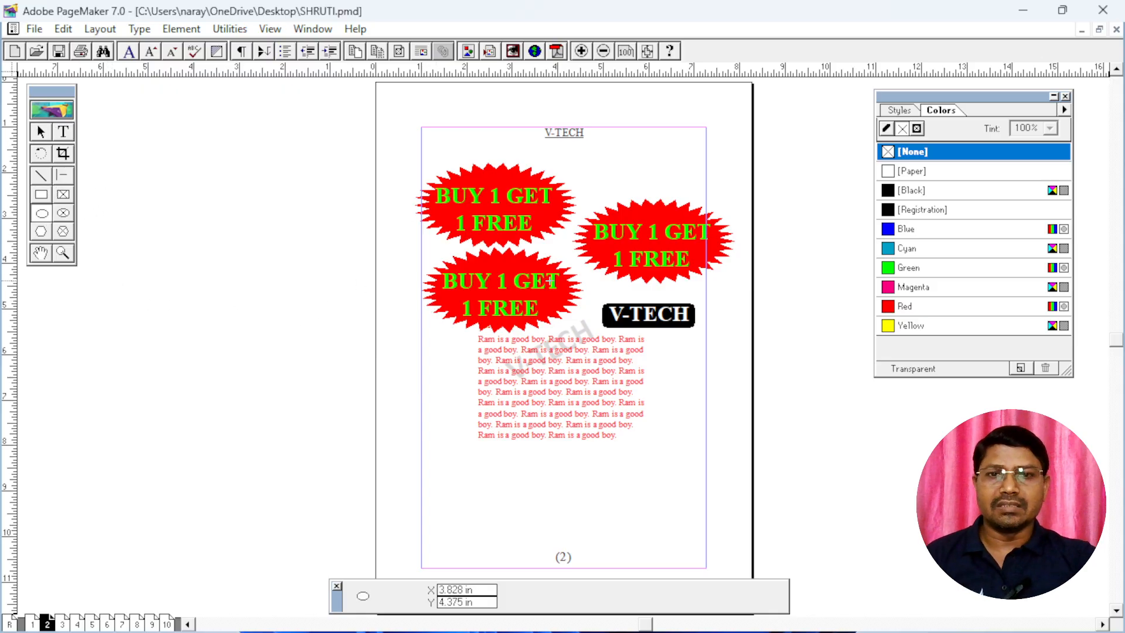
pyautogui.scroll(-3, 623, 407)
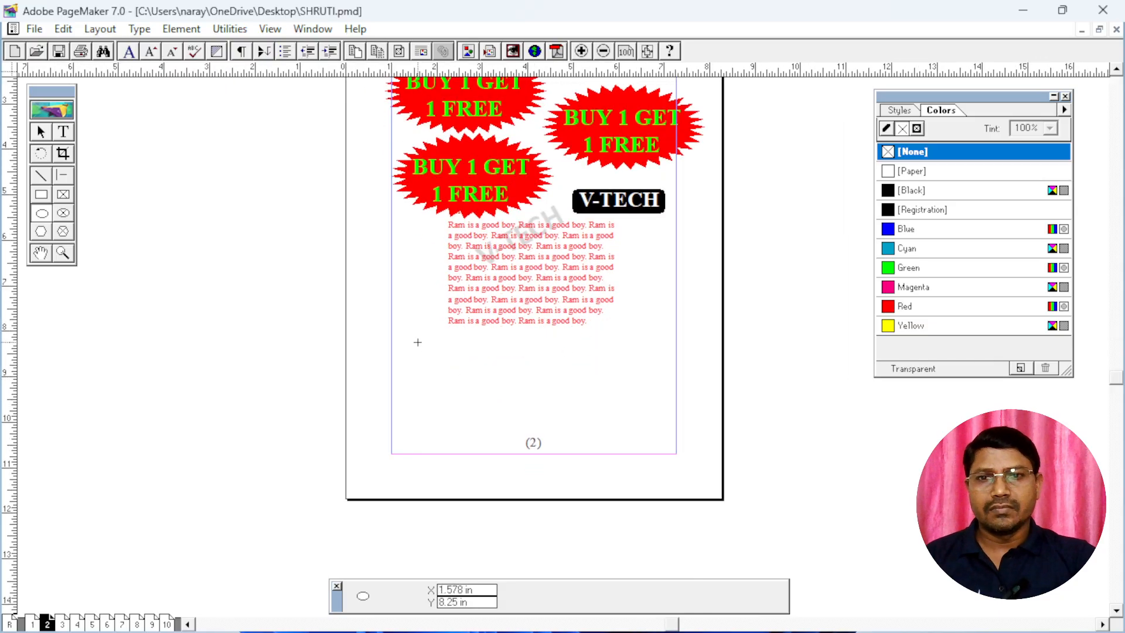
pyautogui.moveTo(417, 342); pyautogui.dragTo(478, 399)
pyautogui.moveTo(496, 350); pyautogui.dragTo(540, 387)
pyautogui.moveTo(568, 344); pyautogui.dragTo(601, 389)
pyautogui.moveTo(477, 416); pyautogui.dragTo(508, 453)
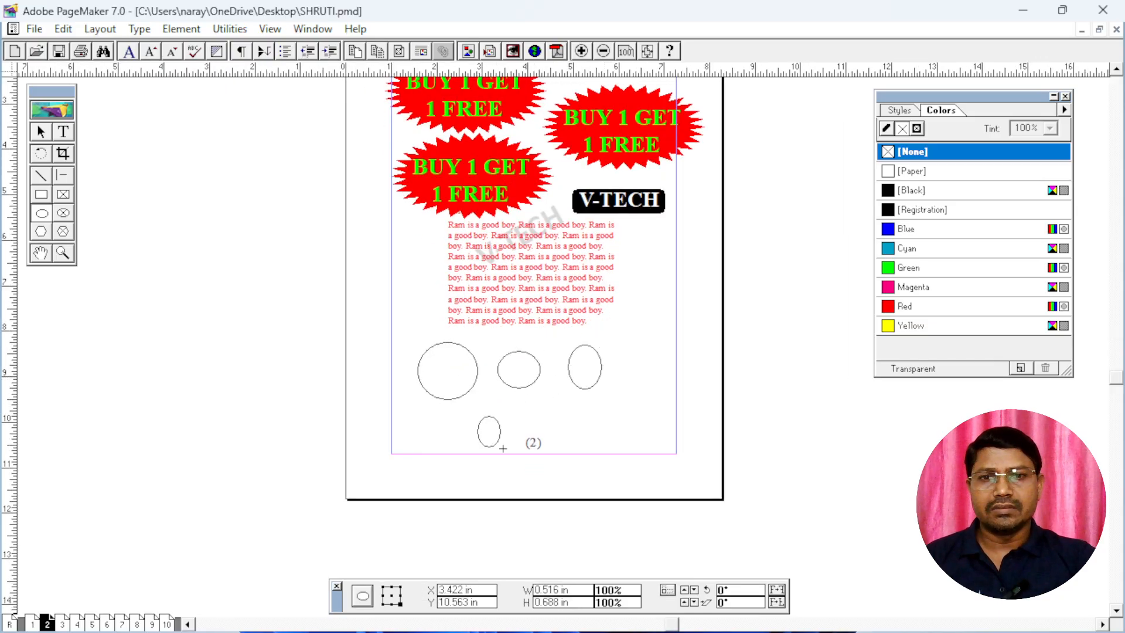
pyautogui.moveTo(554, 414); pyautogui.dragTo(602, 452)
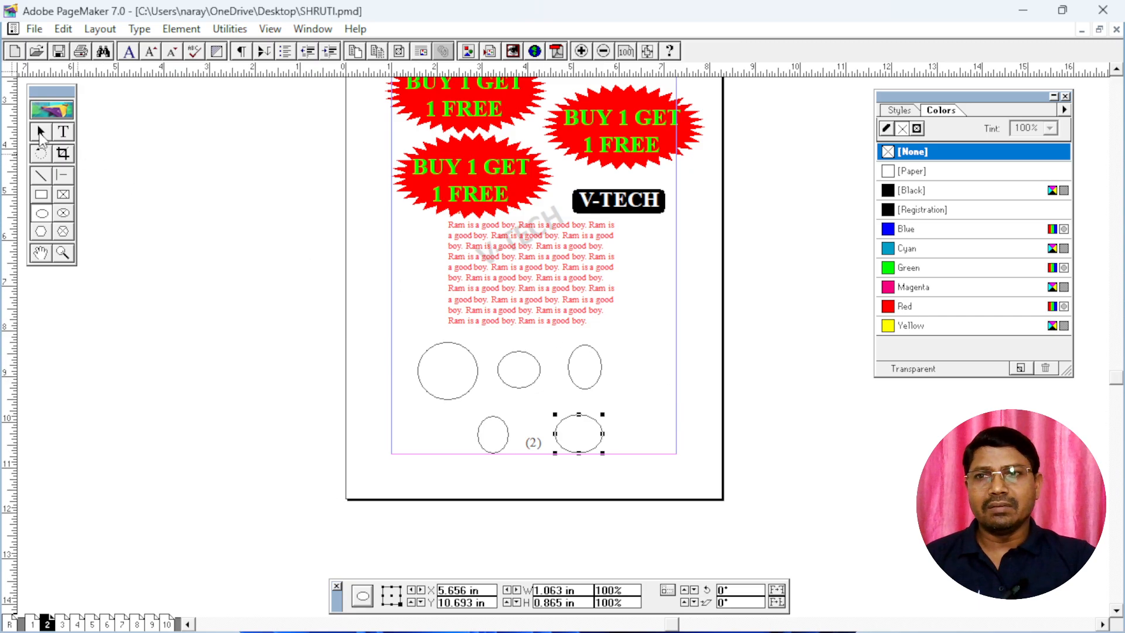
# Revert the publication to its last-saved version, discarding the ellipses drawn on page 2
pyautogui.click(40, 134)
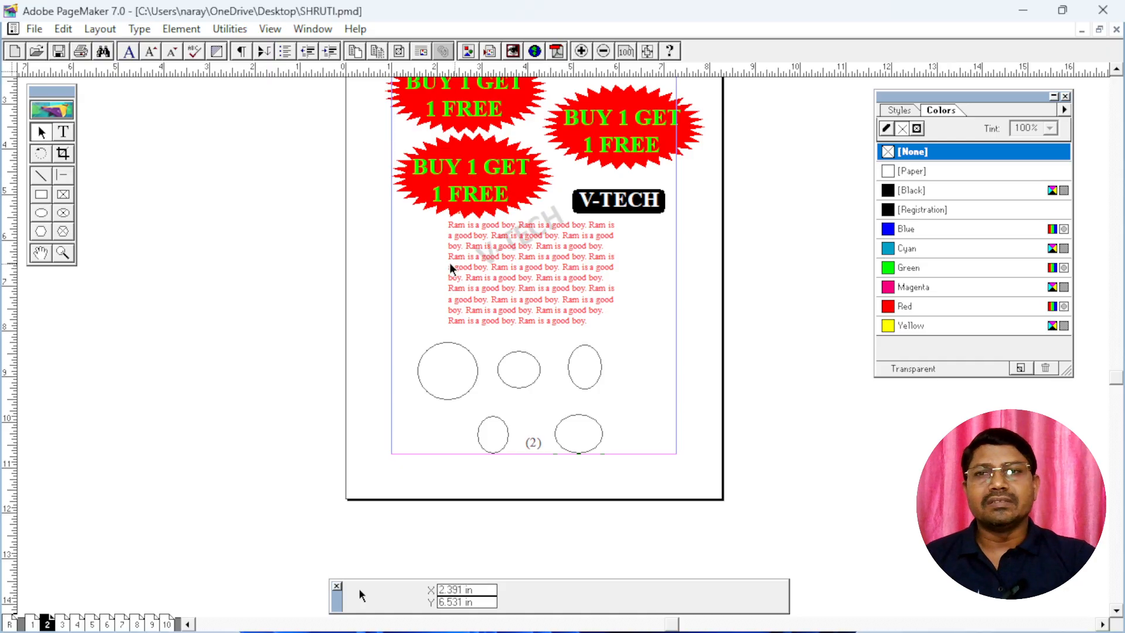
pyautogui.click(34, 29)
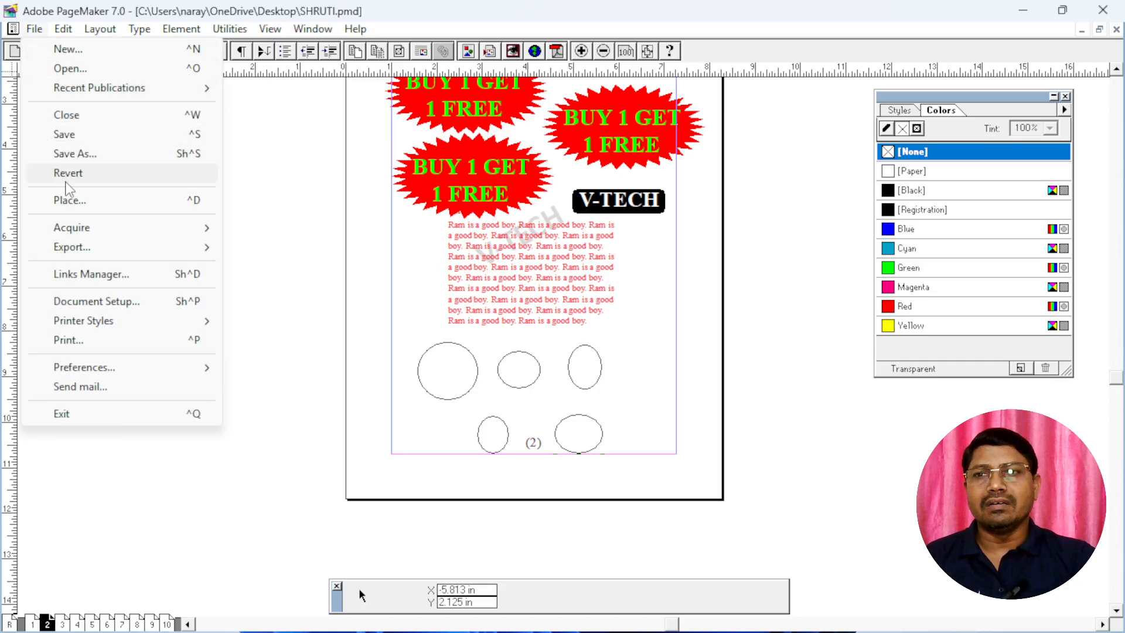
pyautogui.click(88, 173)
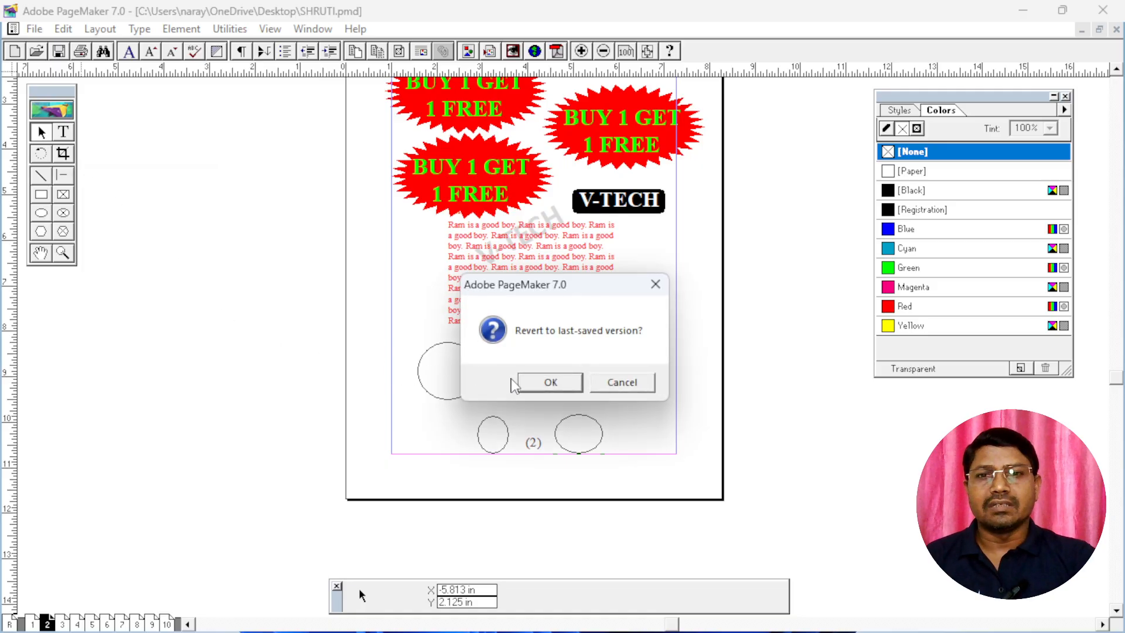
pyautogui.click(546, 382)
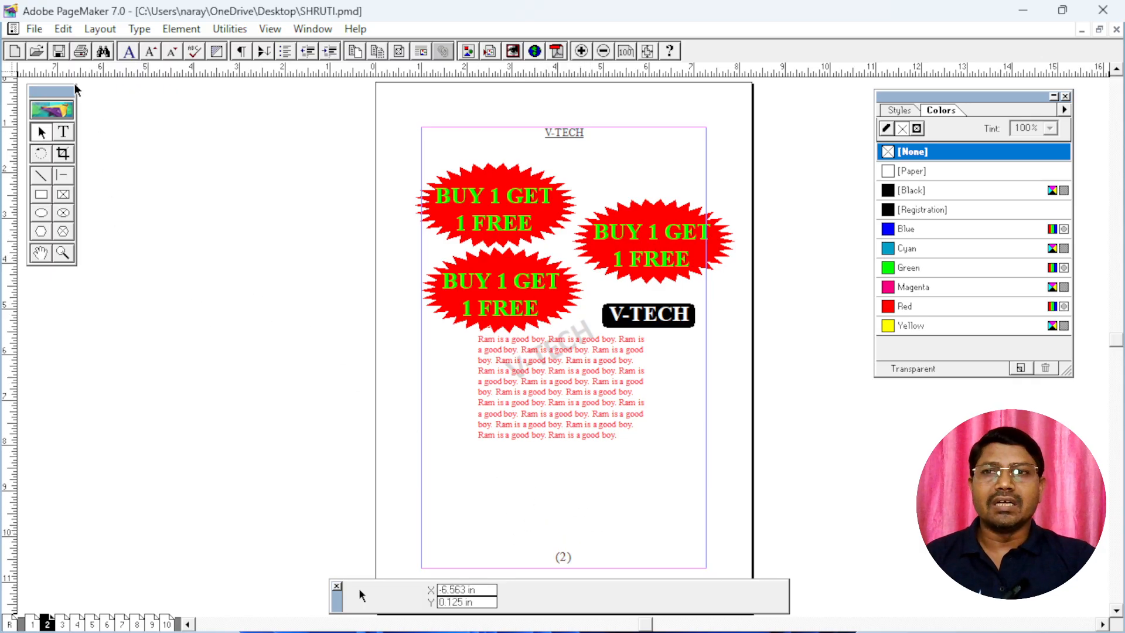
# Marquee-select all the objects on page 2 to examine which ones can be selected, and clear the selection
pyautogui.click(33, 29)
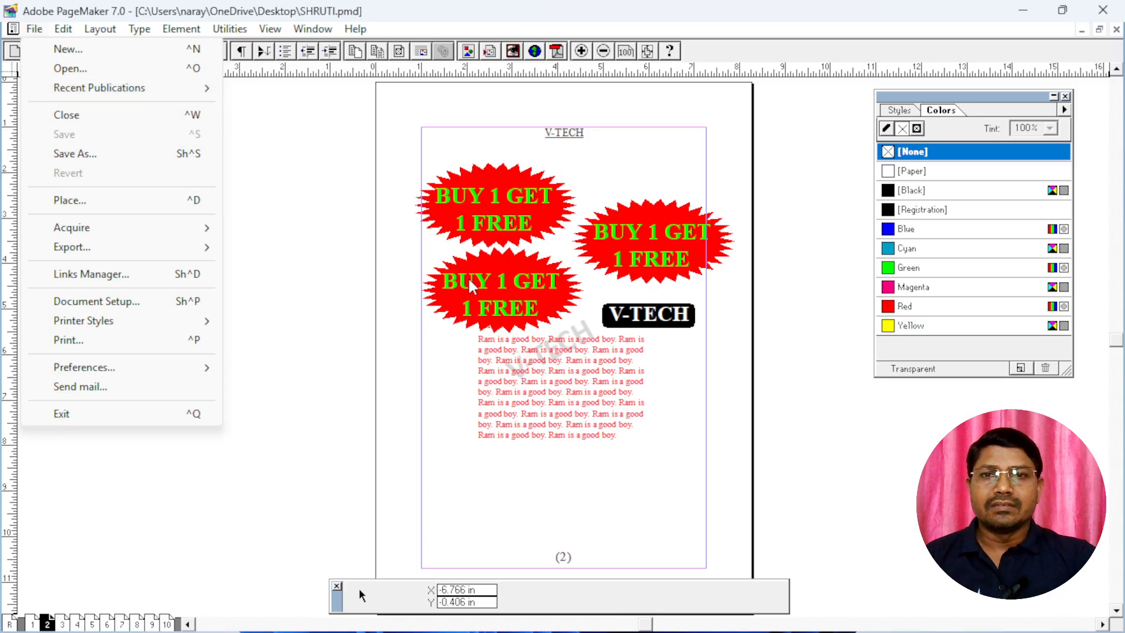
pyautogui.click(558, 392)
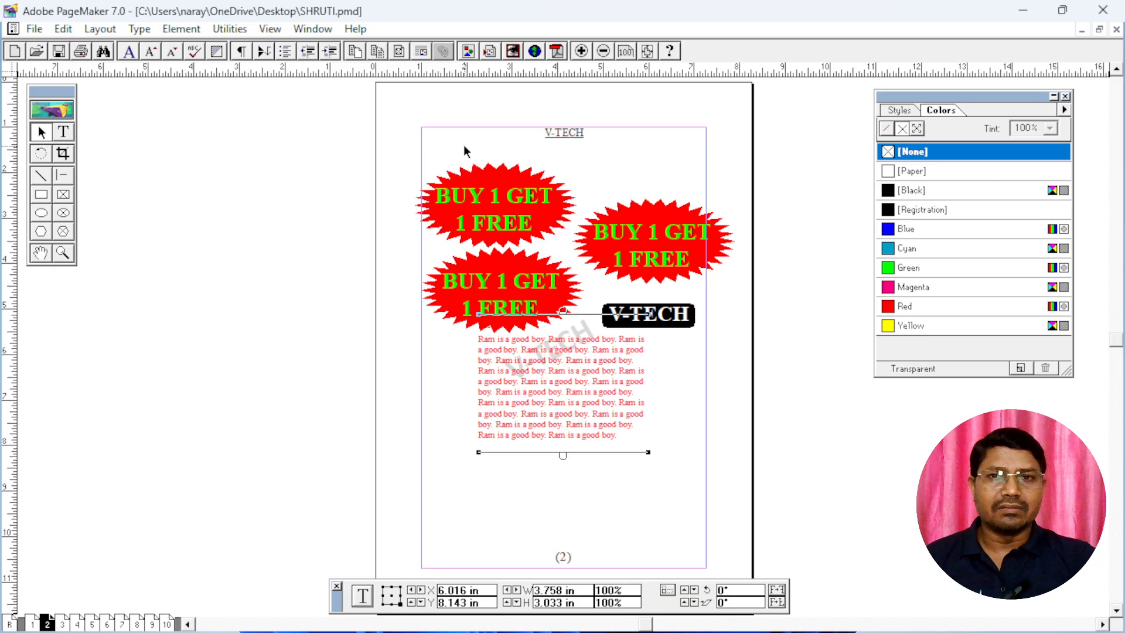
pyautogui.moveTo(412, 109); pyautogui.dragTo(559, 357)
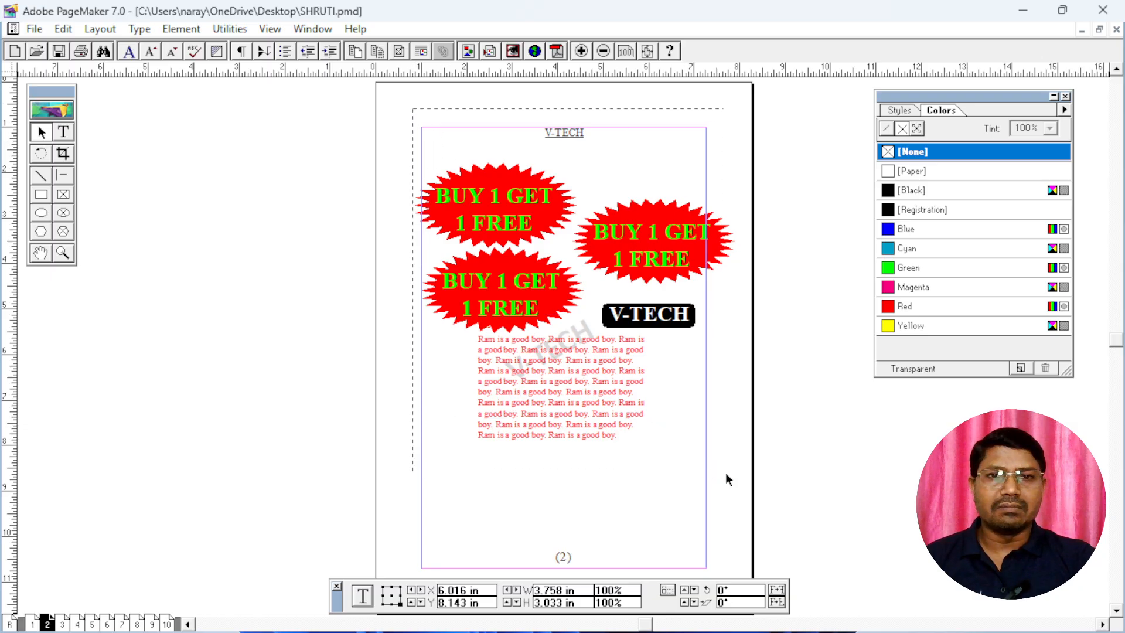
pyautogui.moveTo(726, 473); pyautogui.dragTo(740, 485)
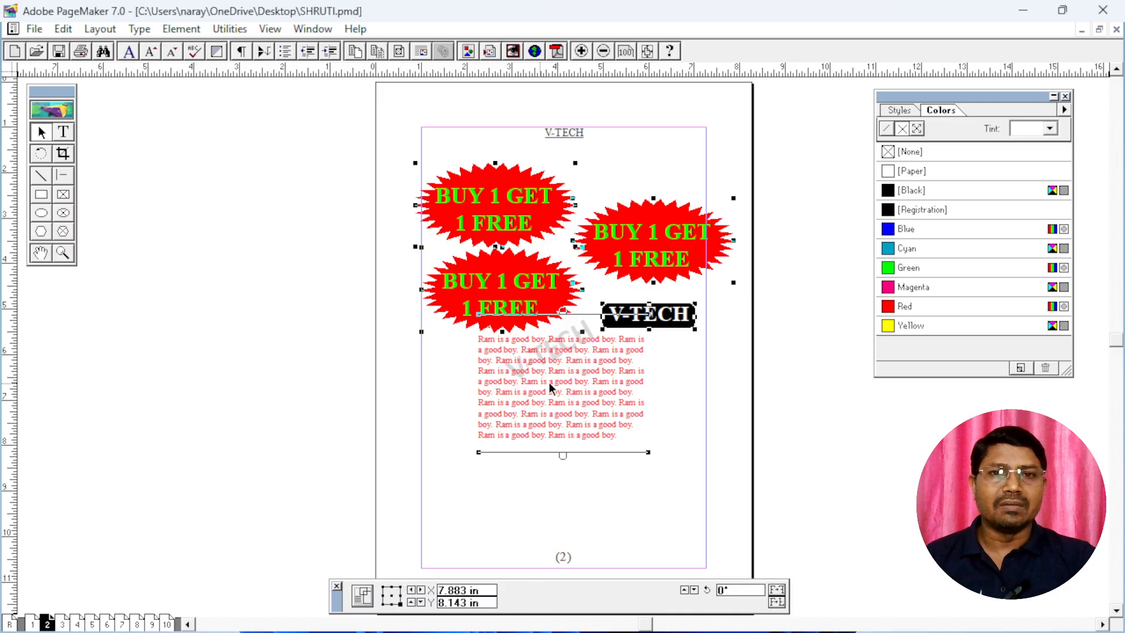
pyautogui.click(795, 171)
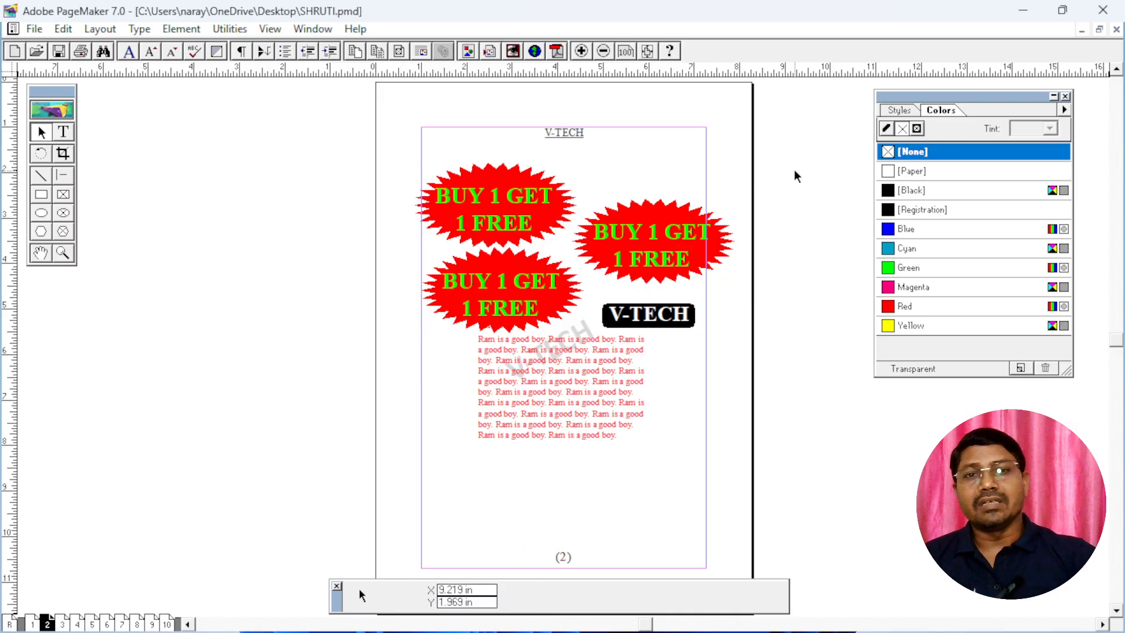